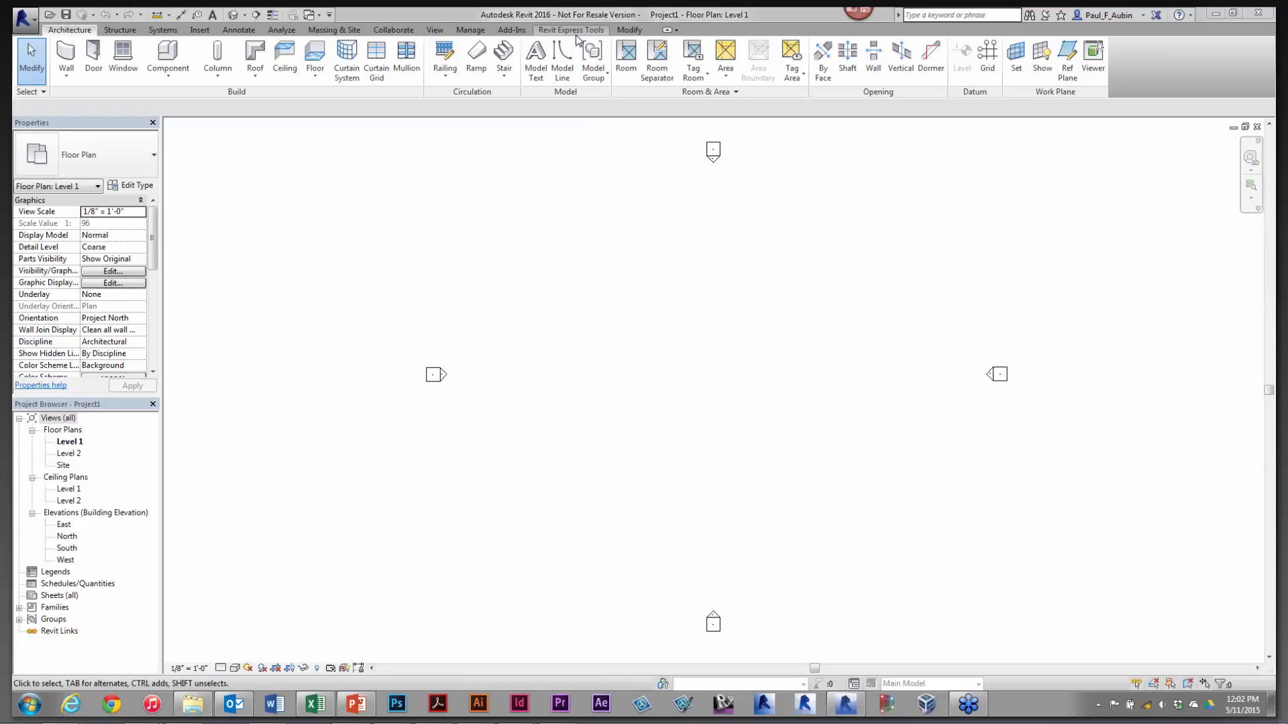
Open Family Tools from the Revit Express Tools and bring up the Family File Version Detector
{"action": "left_click", "coordinate": [573, 30]}
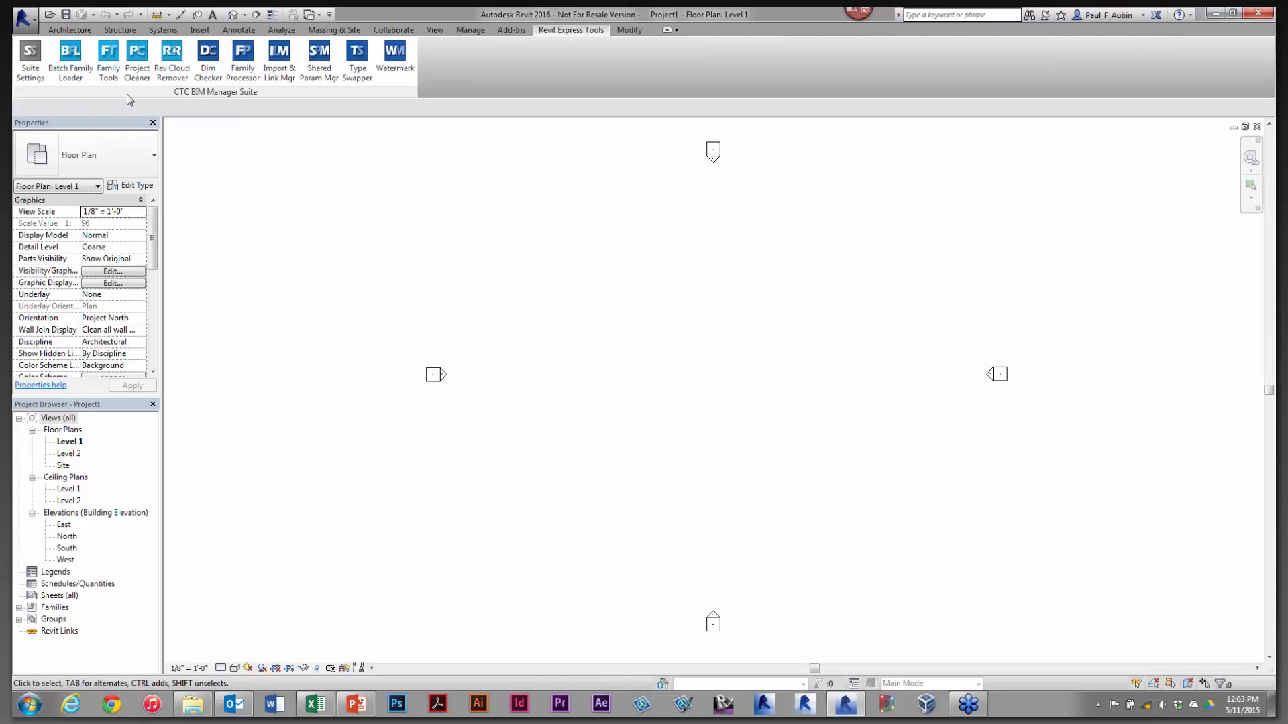
{"action": "left_click", "coordinate": [109, 73]}
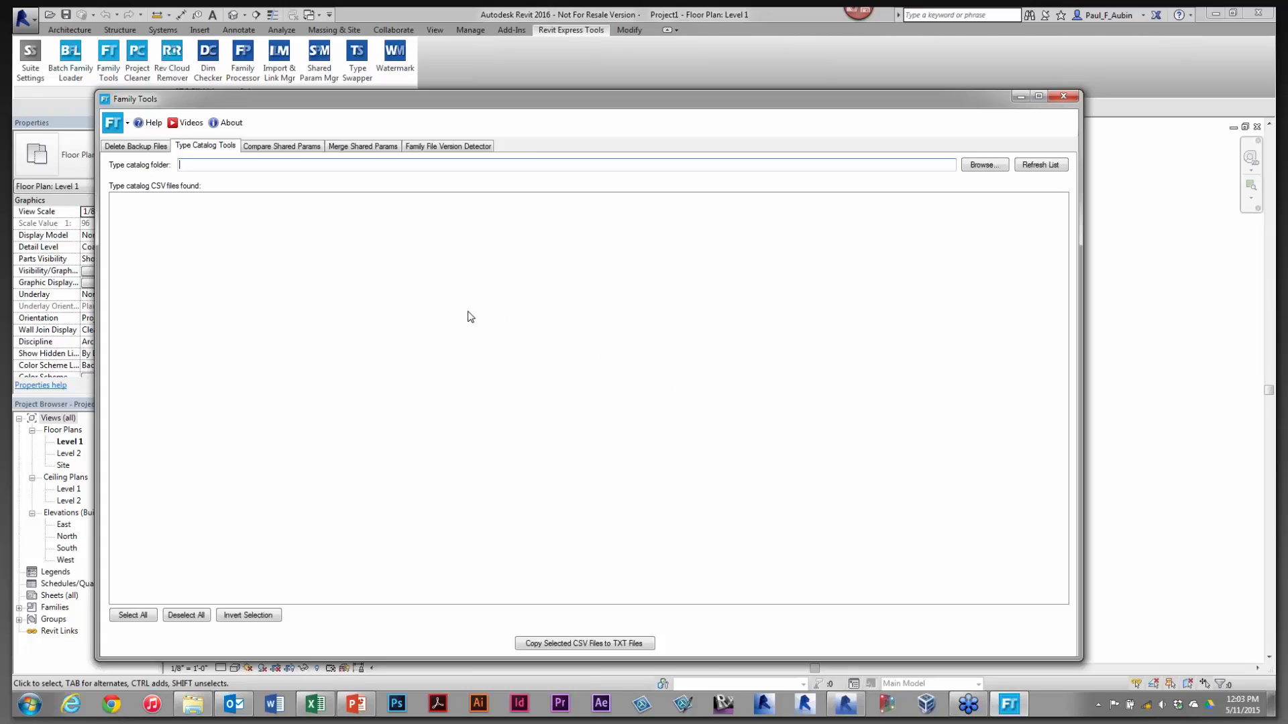
{"action": "left_click", "coordinate": [451, 149]}
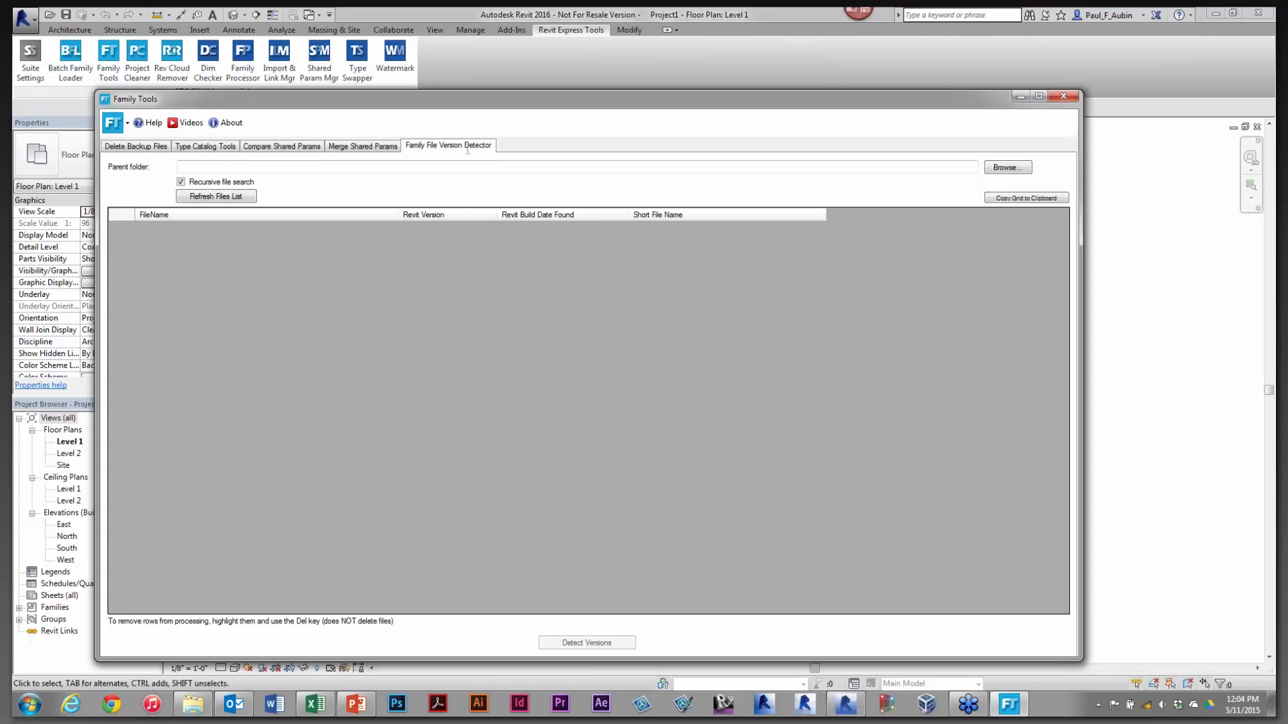
Set the version detector's parent folder to D:\Revit Local\CTC\Versions
{"action": "left_click", "coordinate": [992, 169]}
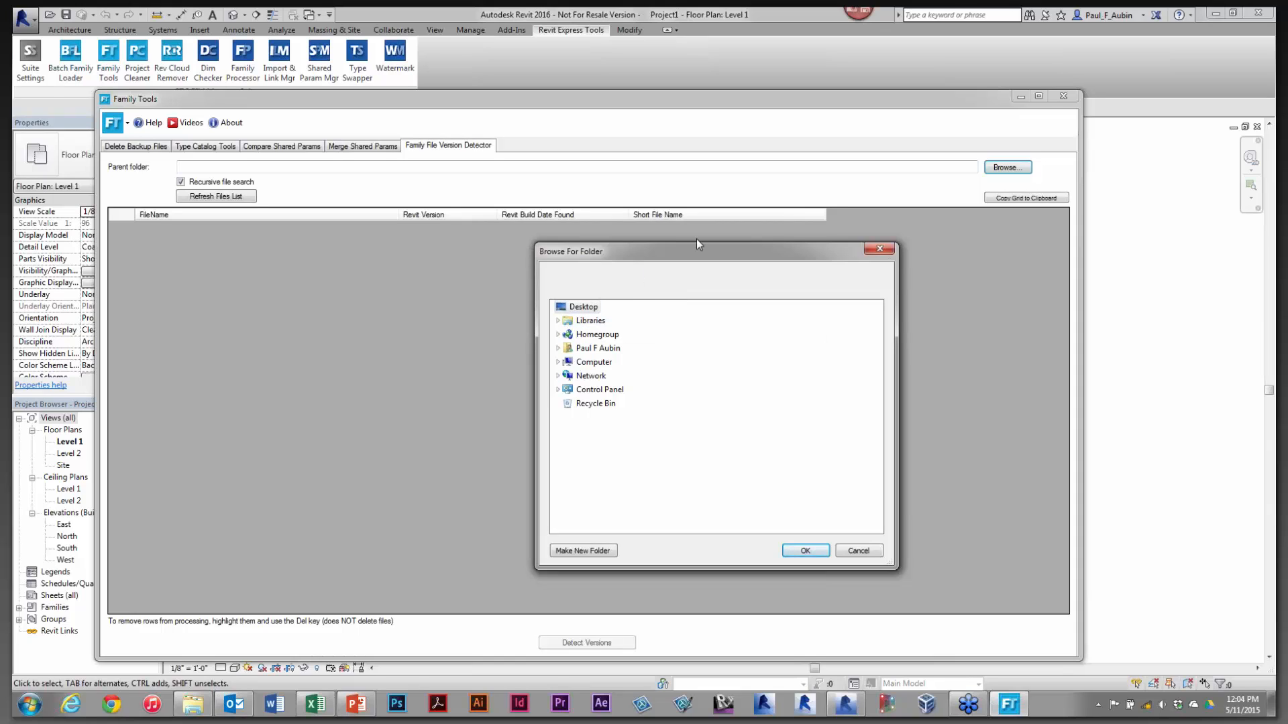
{"action": "left_click", "coordinate": [556, 362]}
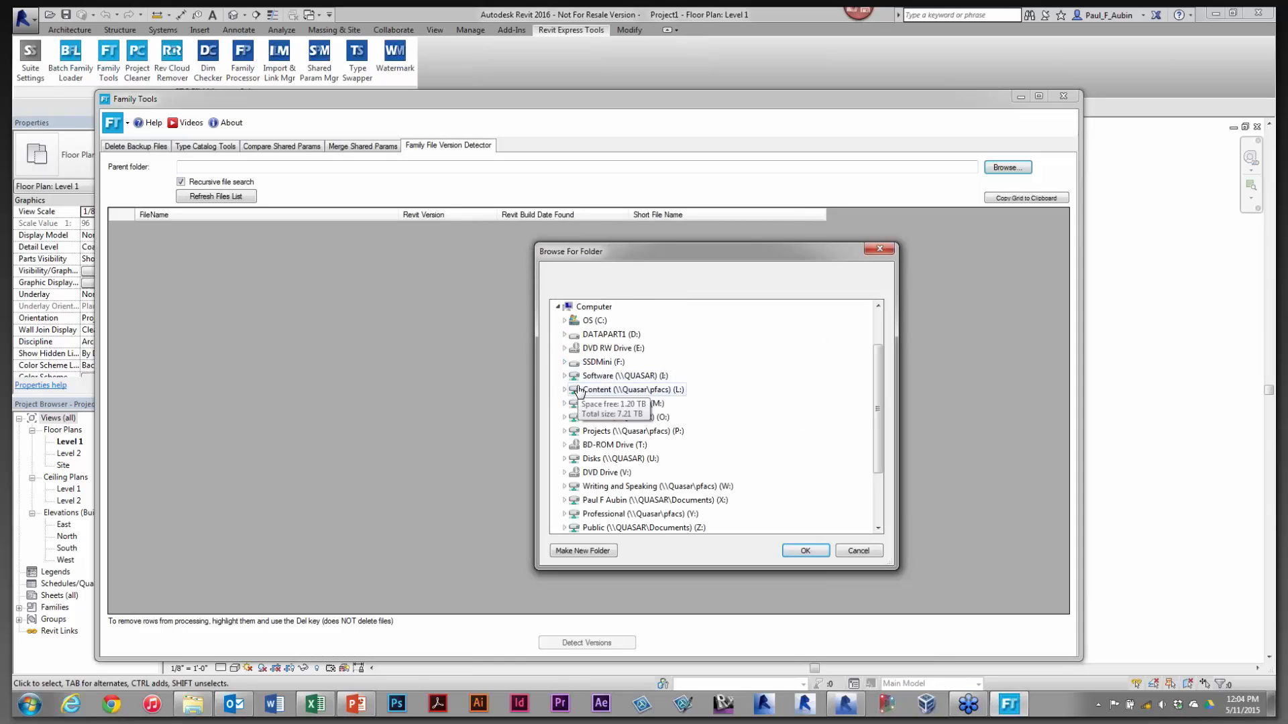
{"action": "left_click", "coordinate": [565, 335]}
{"action": "left_click_drag", "start_coordinate": [879, 382], "coordinate": [879, 448]}
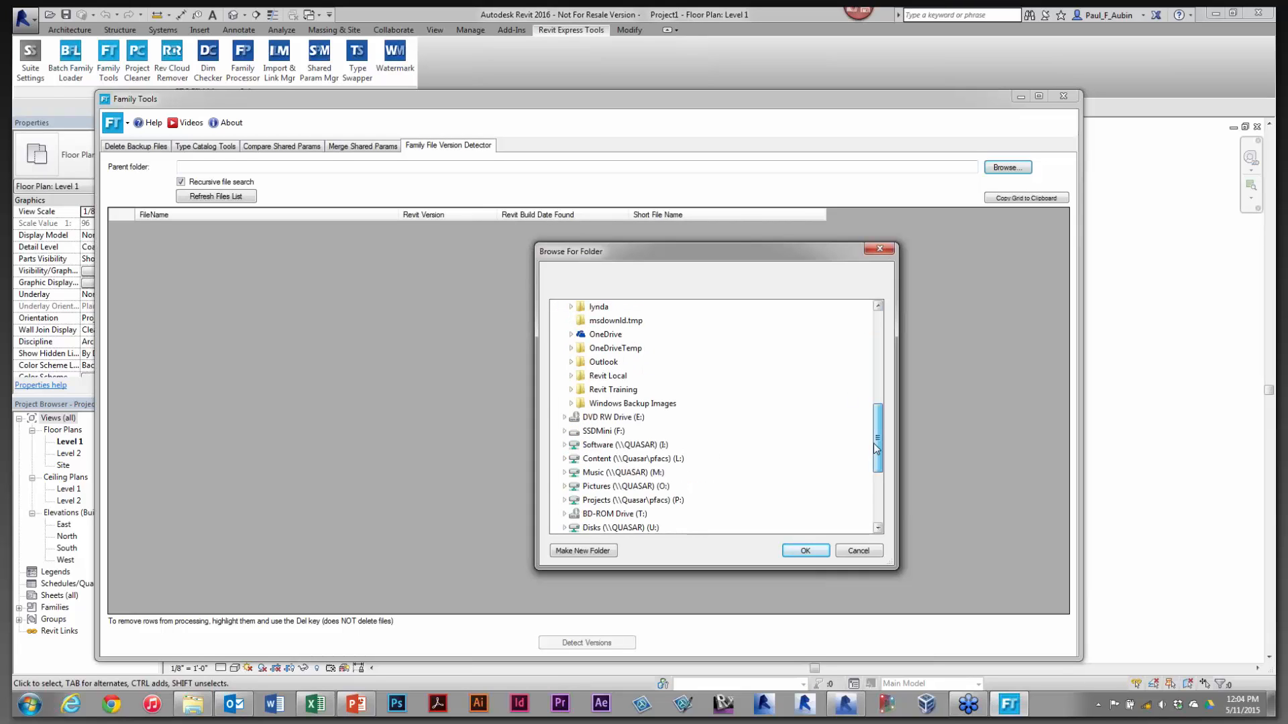
{"action": "left_click", "coordinate": [572, 376]}
{"action": "left_click", "coordinate": [577, 403]}
{"action": "left_click", "coordinate": [616, 473]}
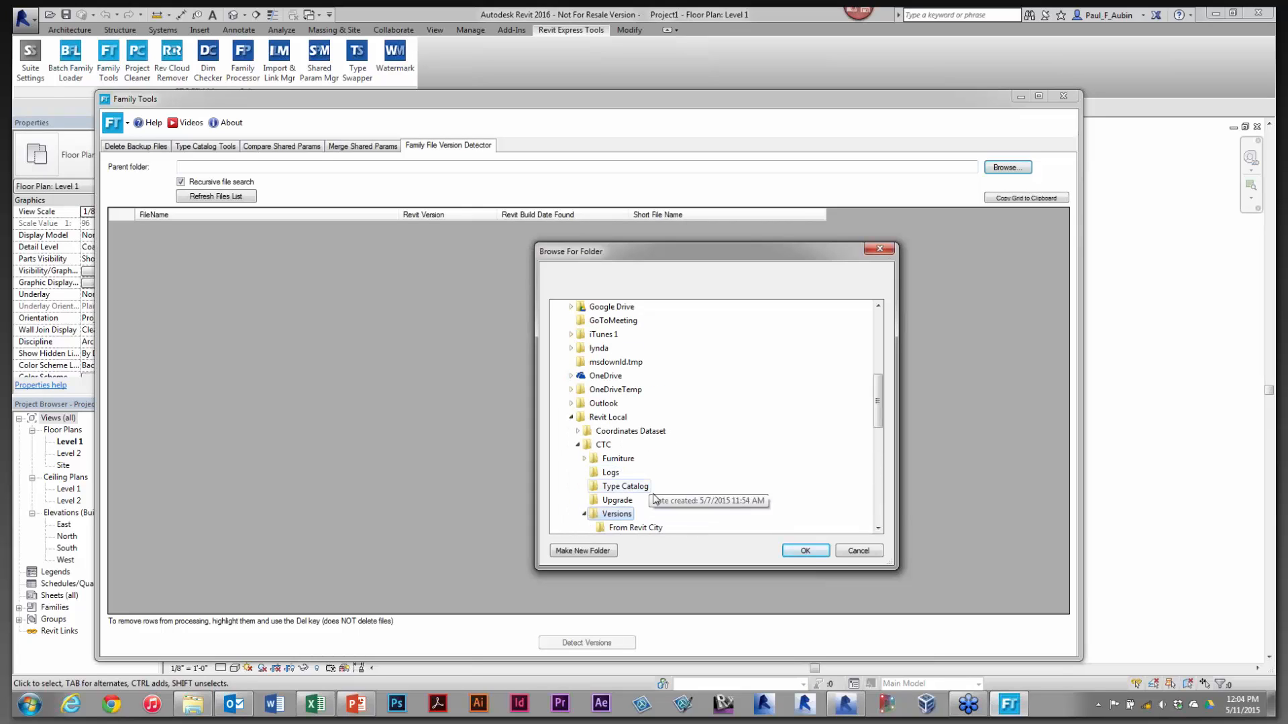
{"action": "left_click", "coordinate": [805, 551]}
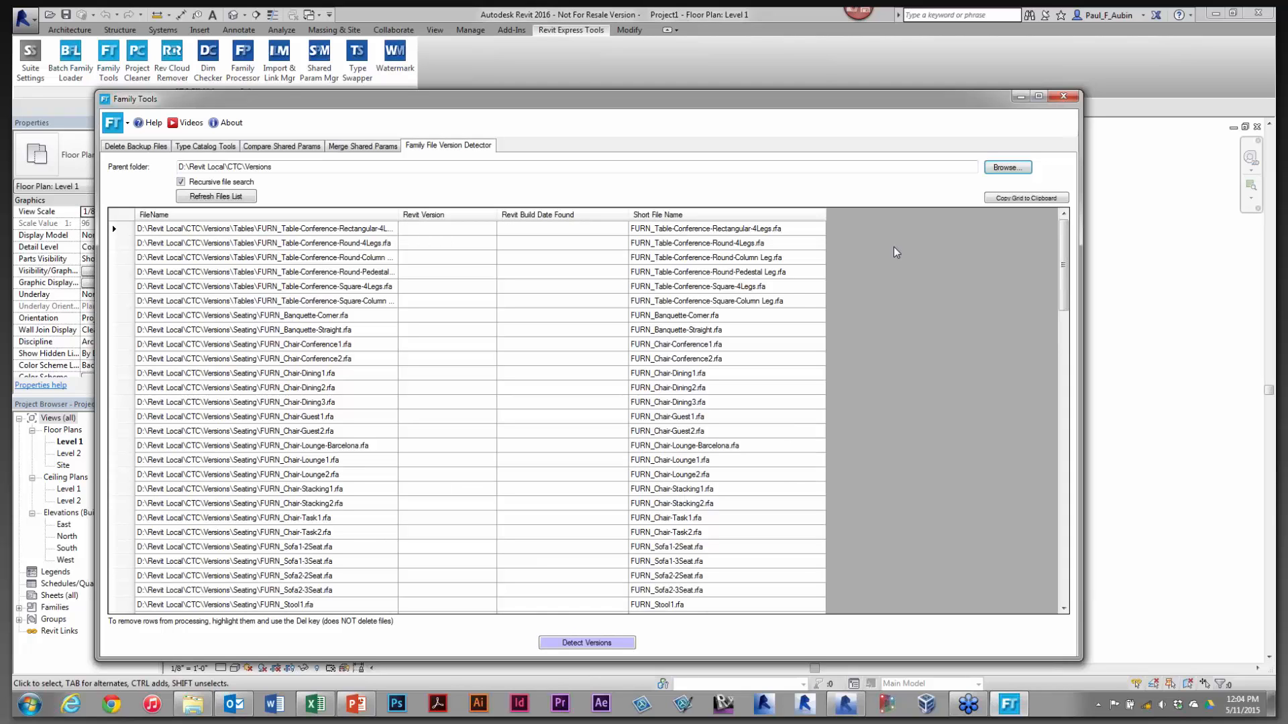
Detect the Revit versions of all listed family files and review the results through the end of the list
{"action": "left_click_drag", "start_coordinate": [1064, 274], "coordinate": [1065, 279]}
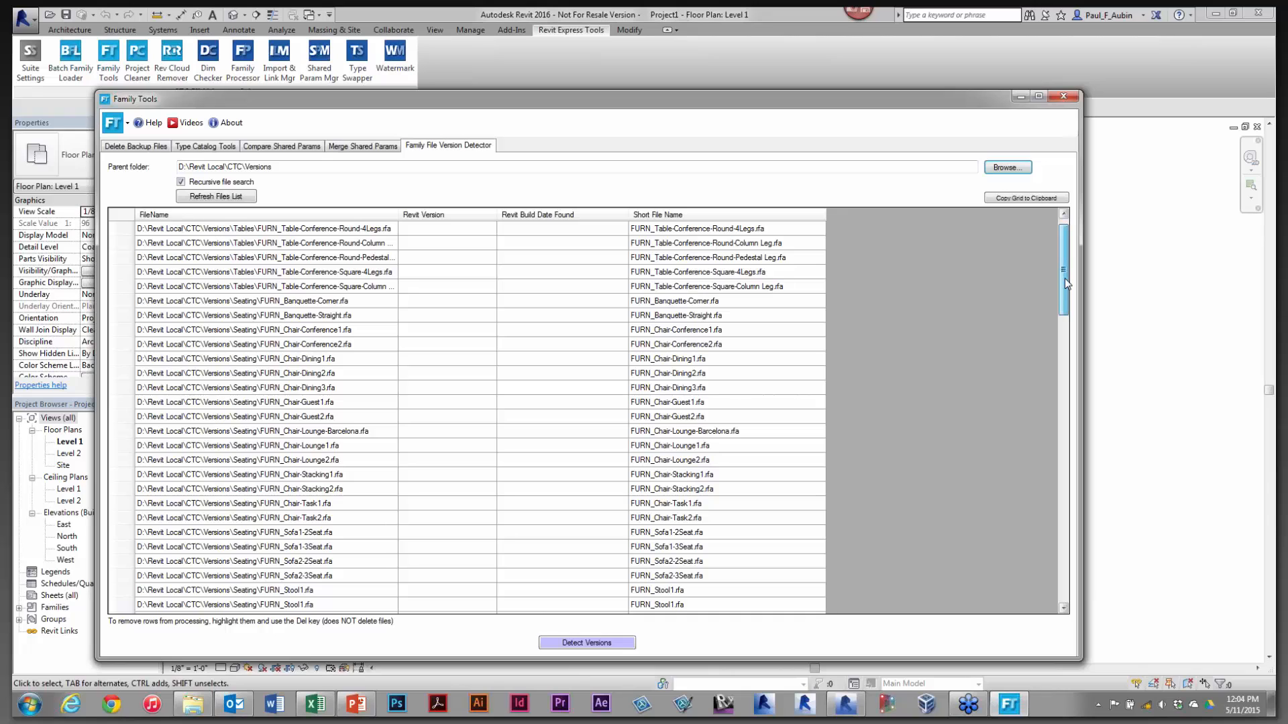
{"action": "left_click_drag", "start_coordinate": [1064, 279], "coordinate": [1065, 567]}
{"action": "left_click", "coordinate": [587, 643]}
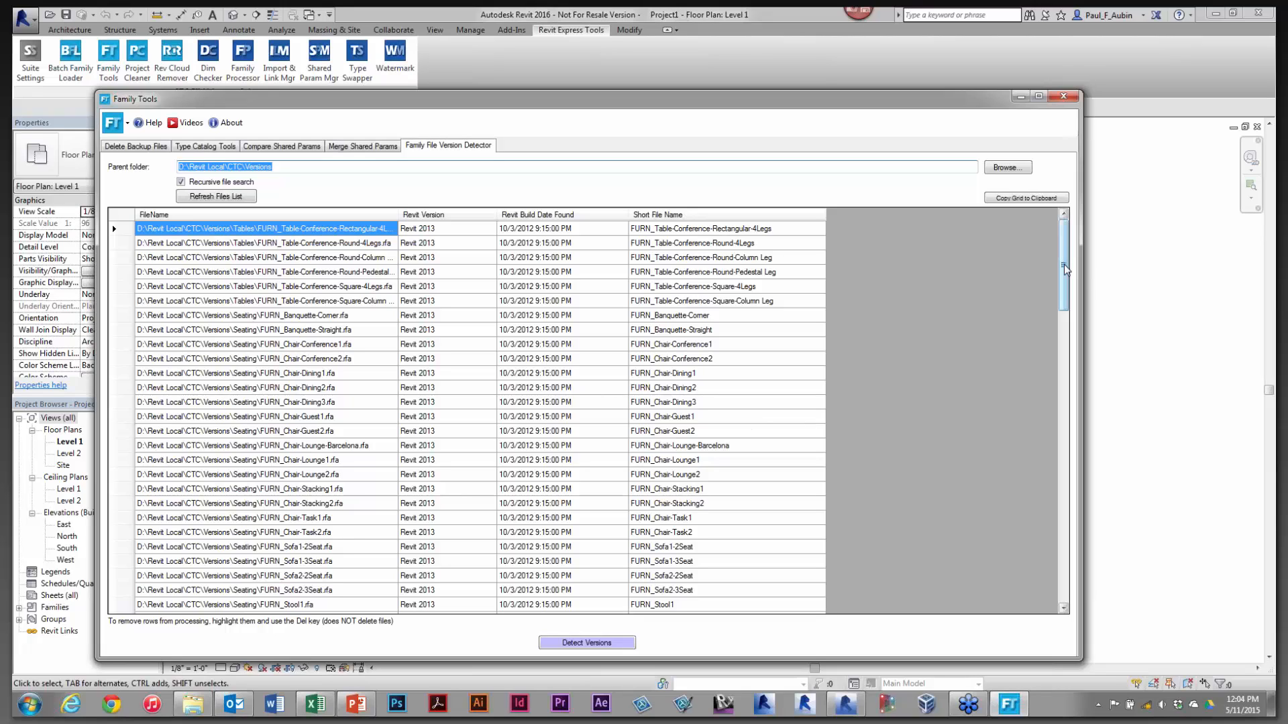
{"action": "left_click_drag", "start_coordinate": [1066, 279], "coordinate": [1063, 594]}
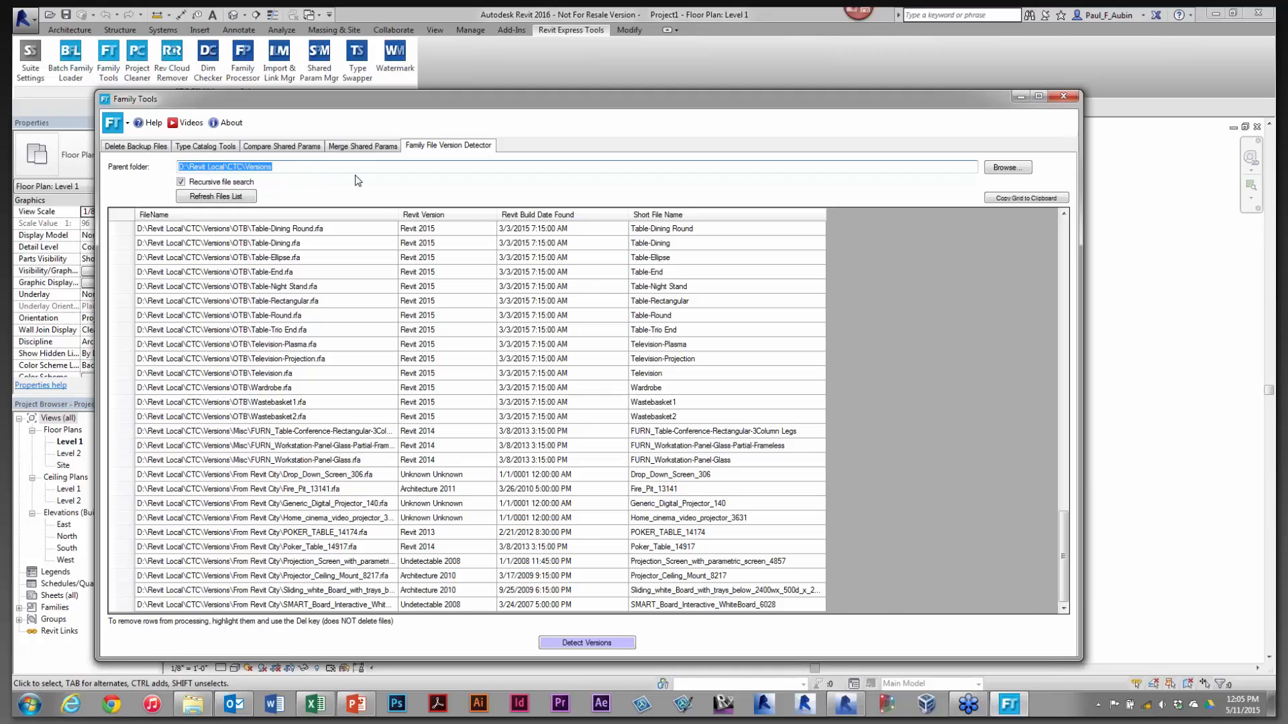
Bring up Type Catalog Tools, and open Door-Exterior-Double-Full Glass-Wood_Clad.txt from the Residential doors folder in File Explorer
{"action": "left_click", "coordinate": [206, 146]}
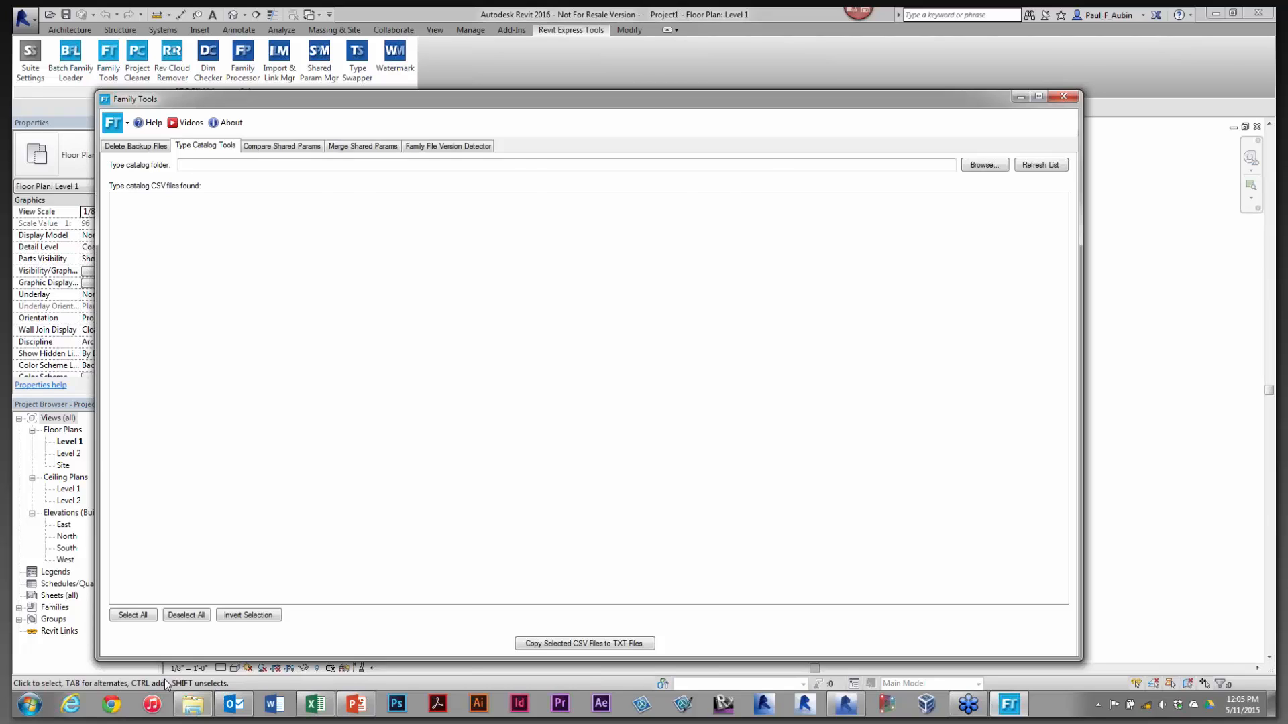
{"action": "left_click", "coordinate": [191, 703]}
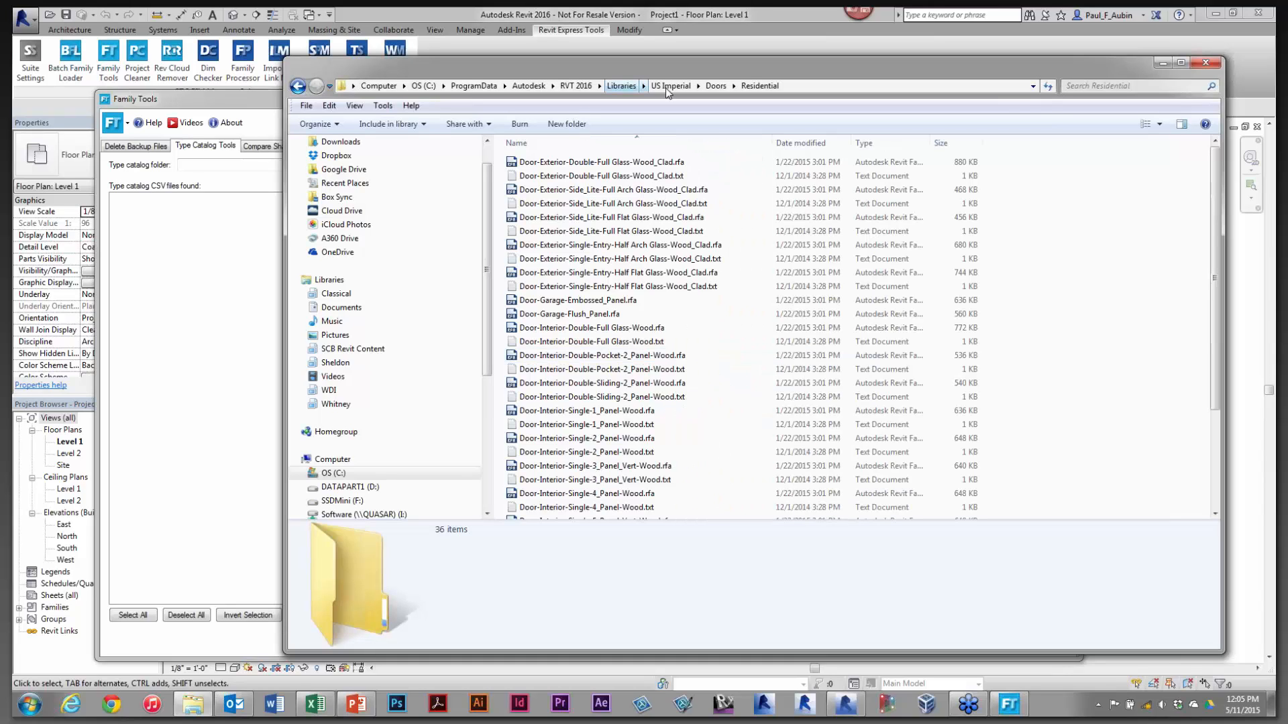
{"action": "left_click", "coordinate": [627, 163]}
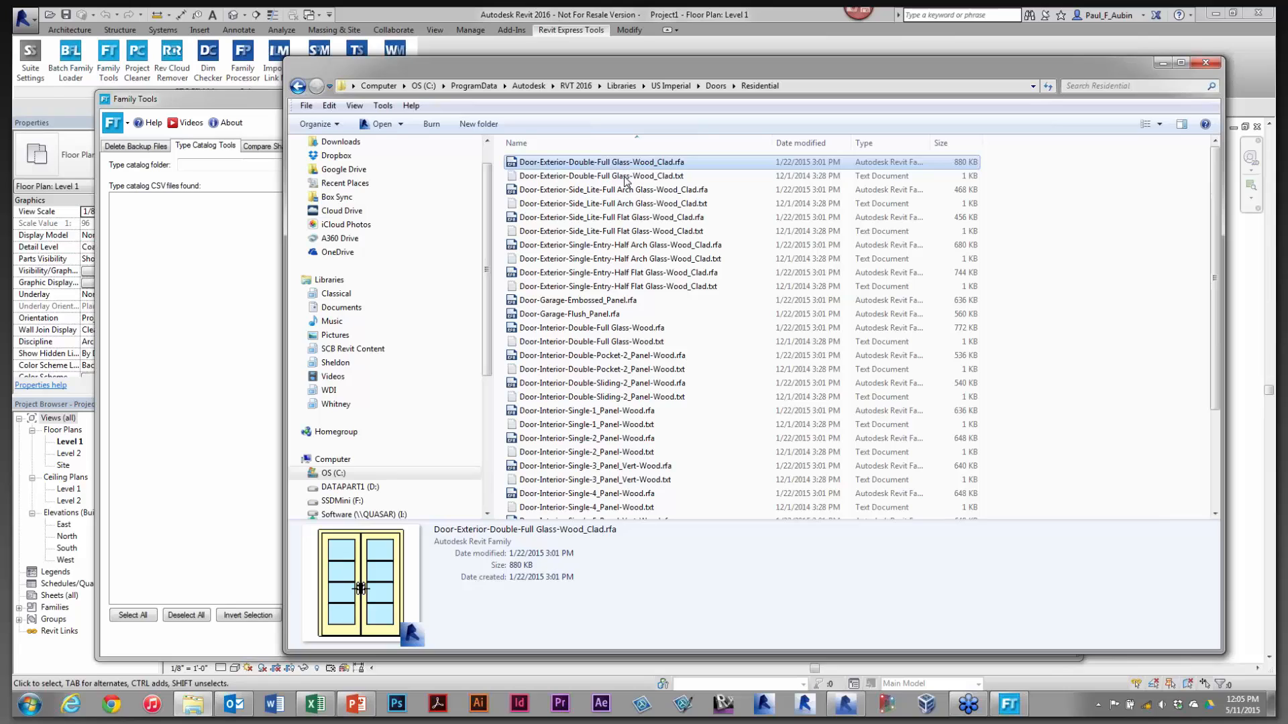
{"action": "left_click", "coordinate": [580, 178]}
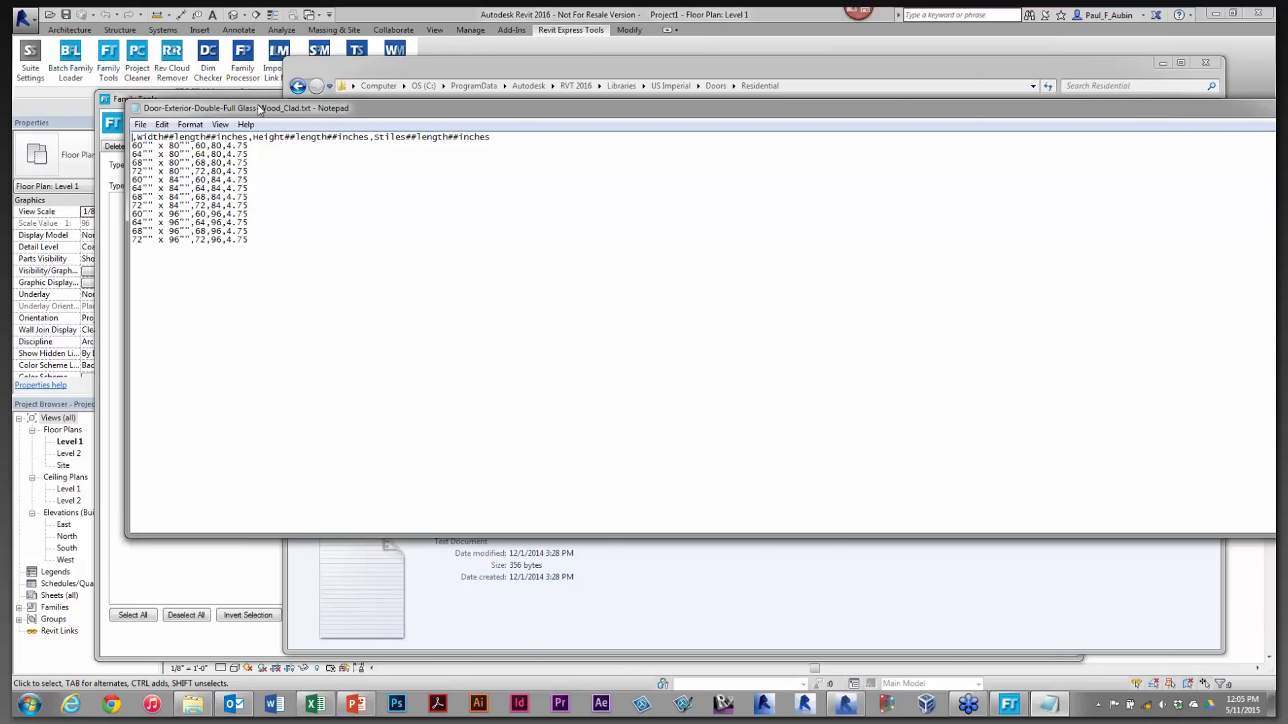
Examine the header and type rows of the door's type catalog text file, and close it
{"action": "left_click_drag", "start_coordinate": [258, 104], "coordinate": [506, 92]}
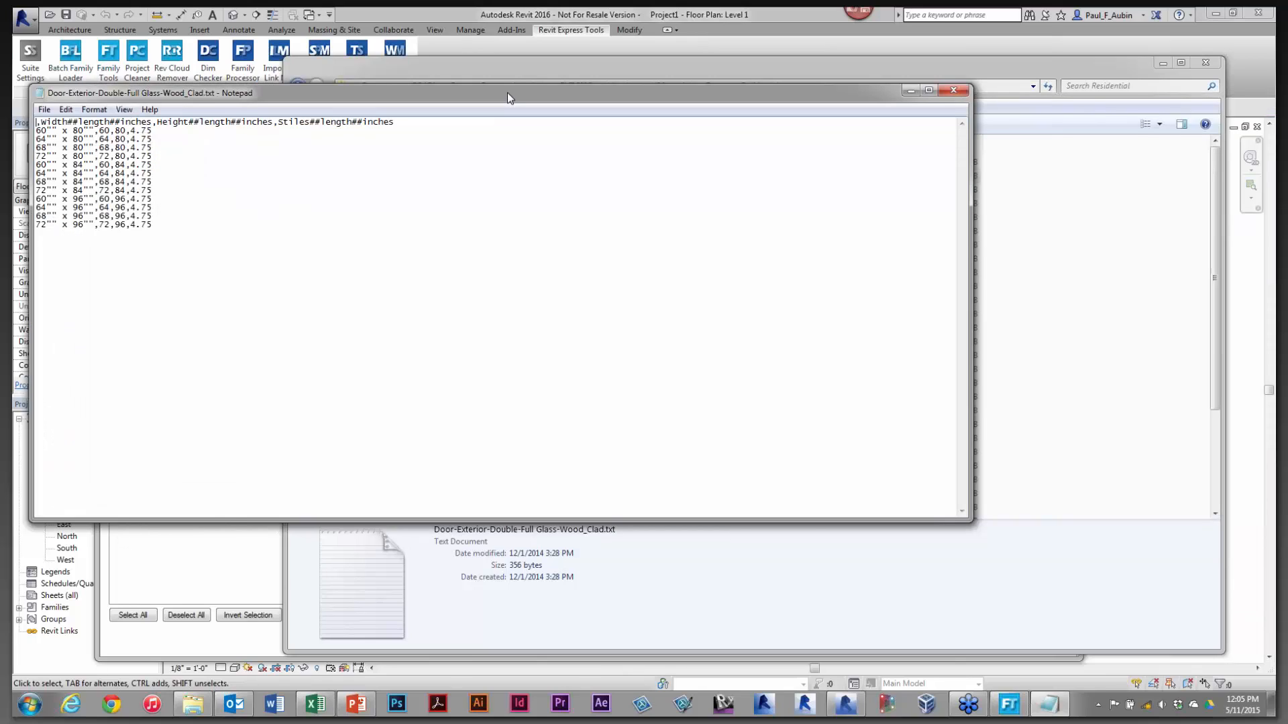
{"action": "left_click_drag", "start_coordinate": [145, 133], "coordinate": [350, 305]}
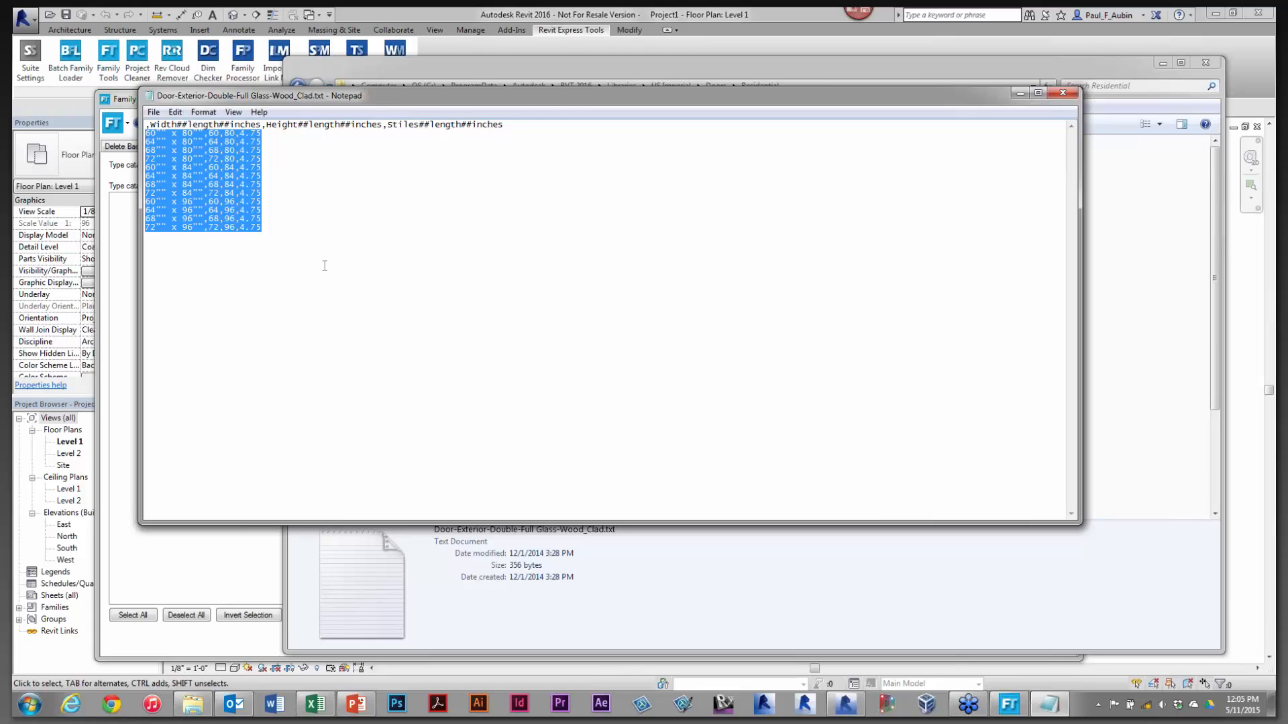
{"action": "left_click", "coordinate": [303, 221]}
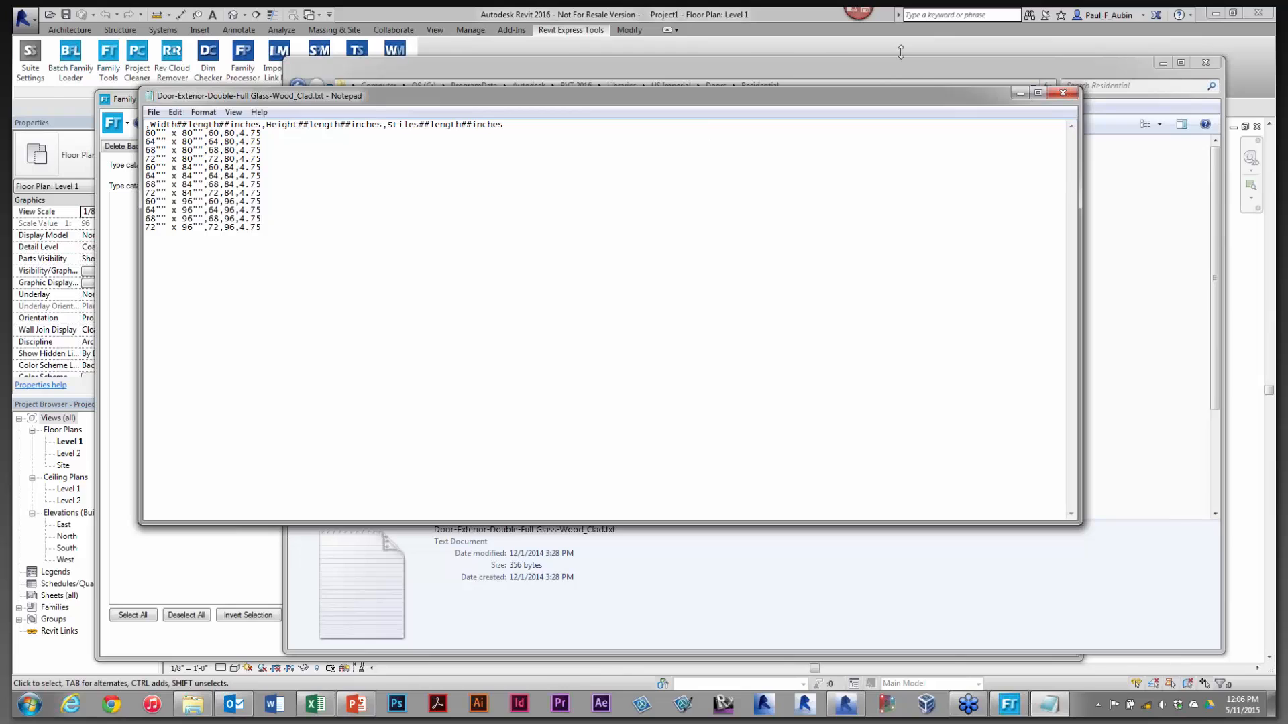
{"action": "left_click", "coordinate": [1060, 93]}
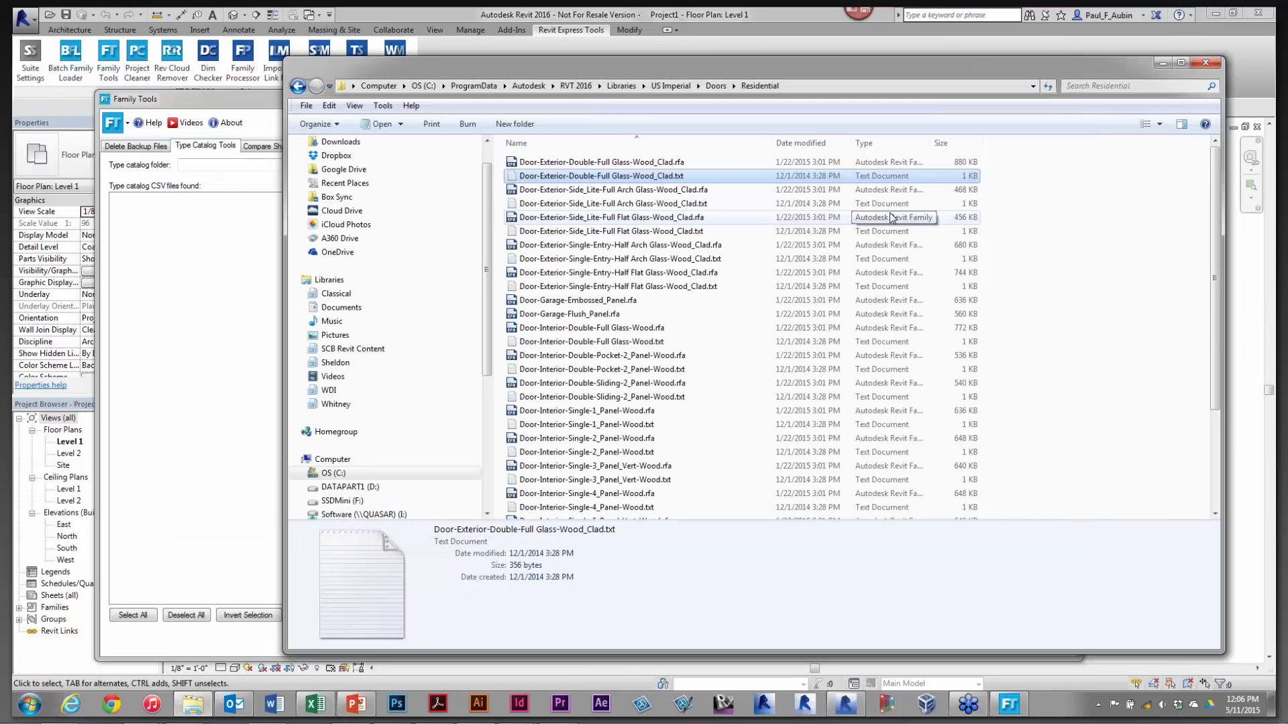
Go to the CTC Type Catalog folder and open FURN_Workstation-Worktop-Bullnose.csv in Excel
{"action": "left_click", "coordinate": [319, 706]}
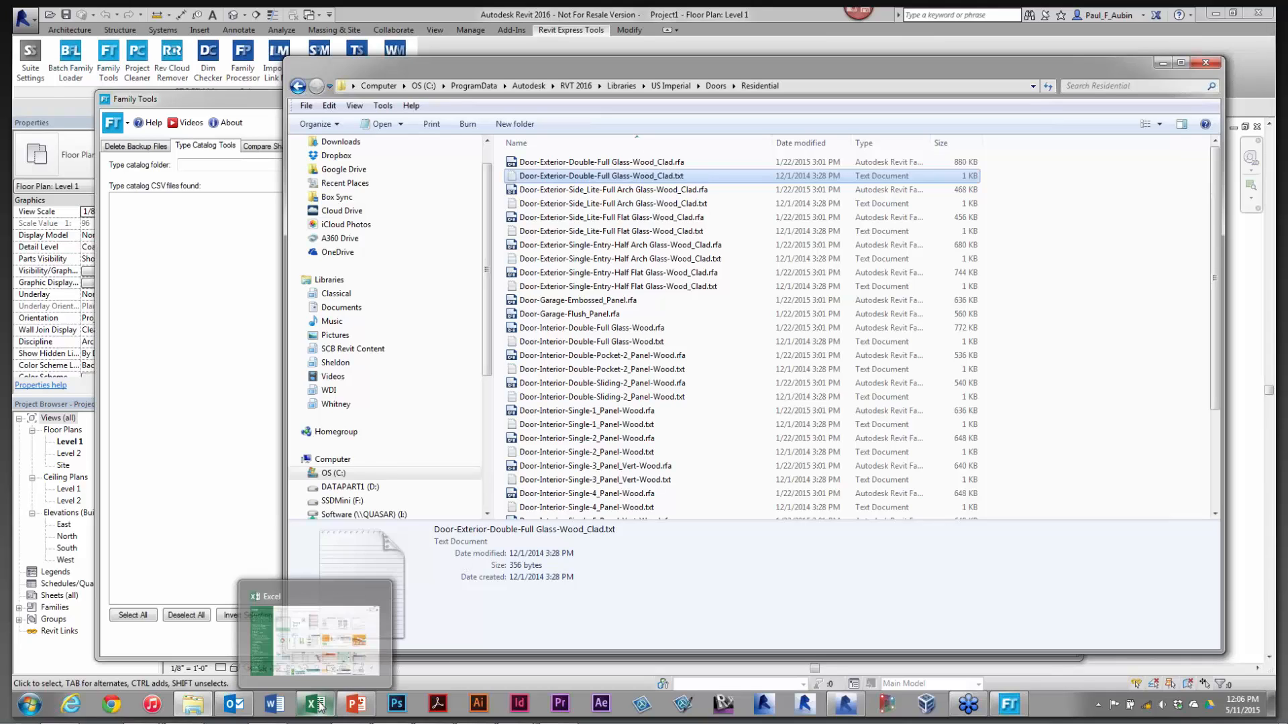
{"action": "left_click", "coordinate": [298, 86]}
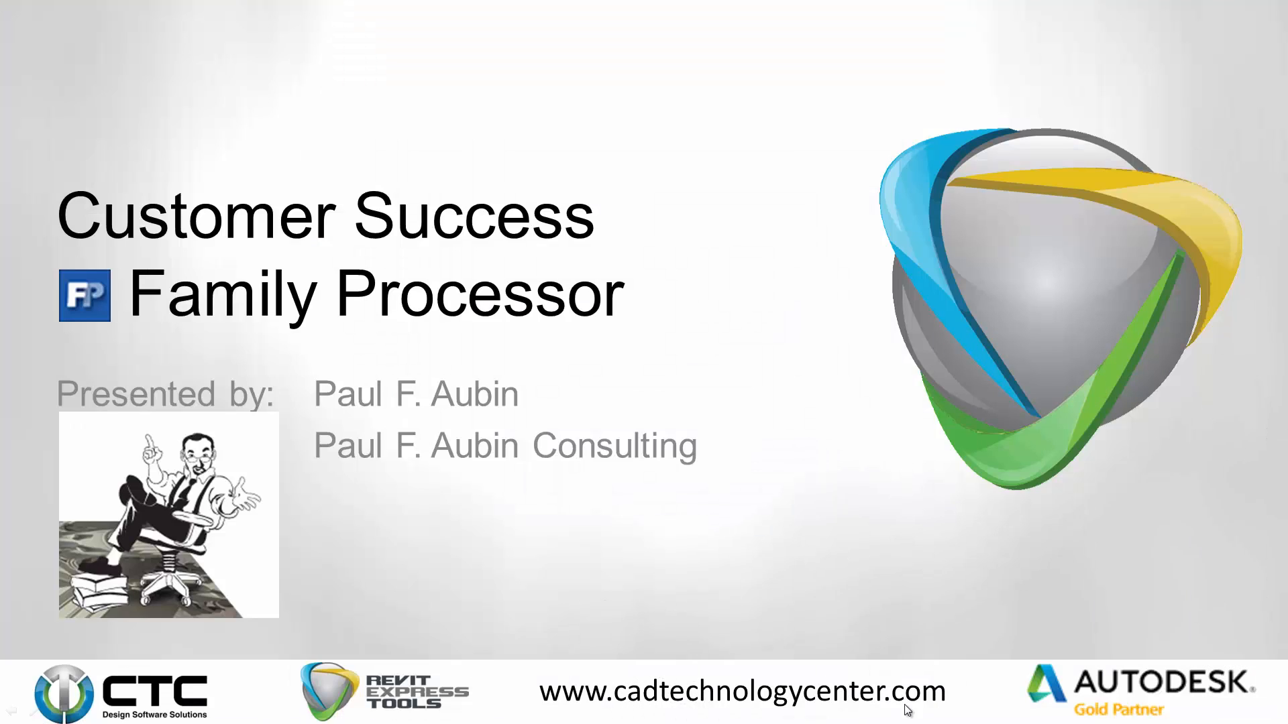
{"action": "key", "text": "Escape"}
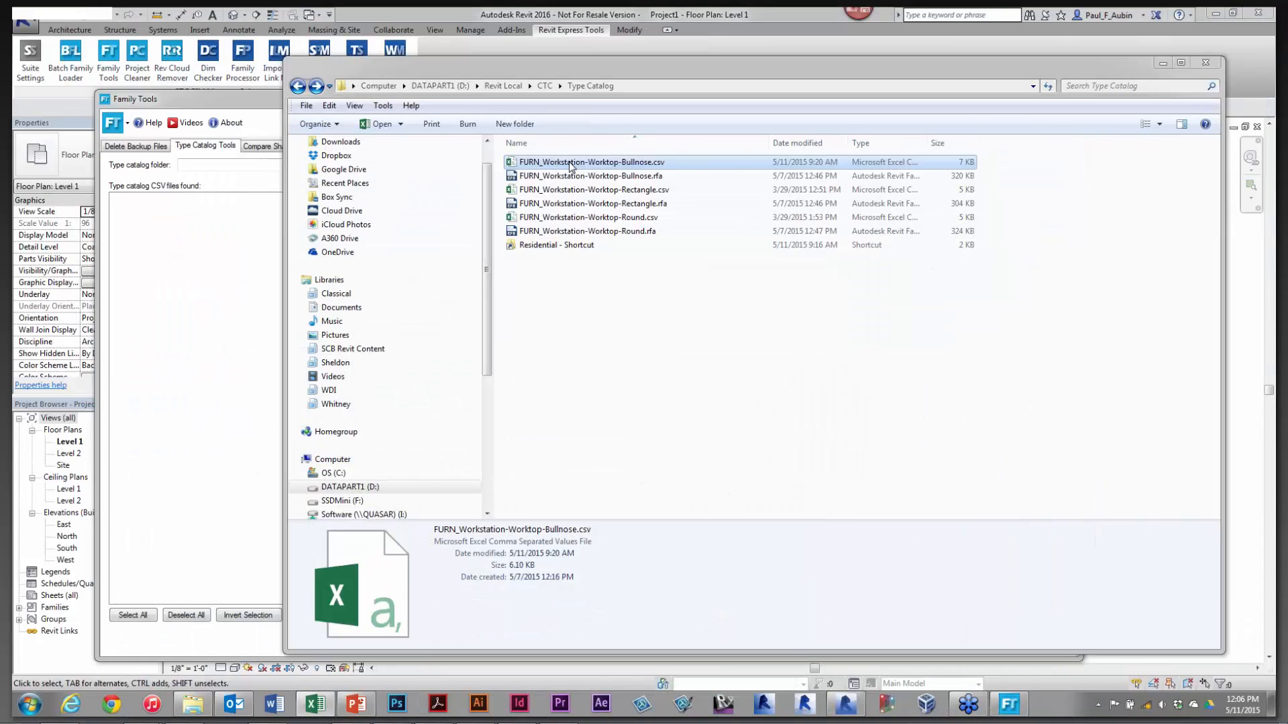
{"action": "double_click", "coordinate": [570, 165]}
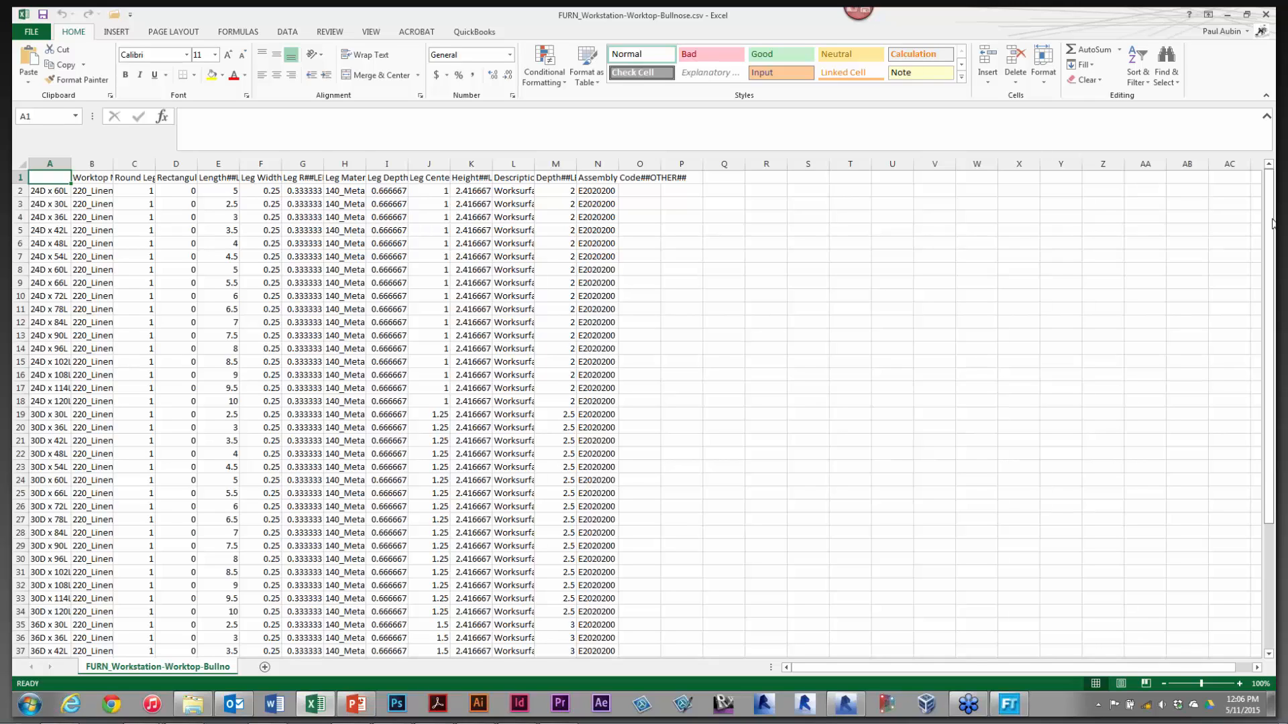
Widen column A of the worktop catalog enough to read the full type names
{"action": "left_click_drag", "start_coordinate": [1272, 224], "coordinate": [1272, 223]}
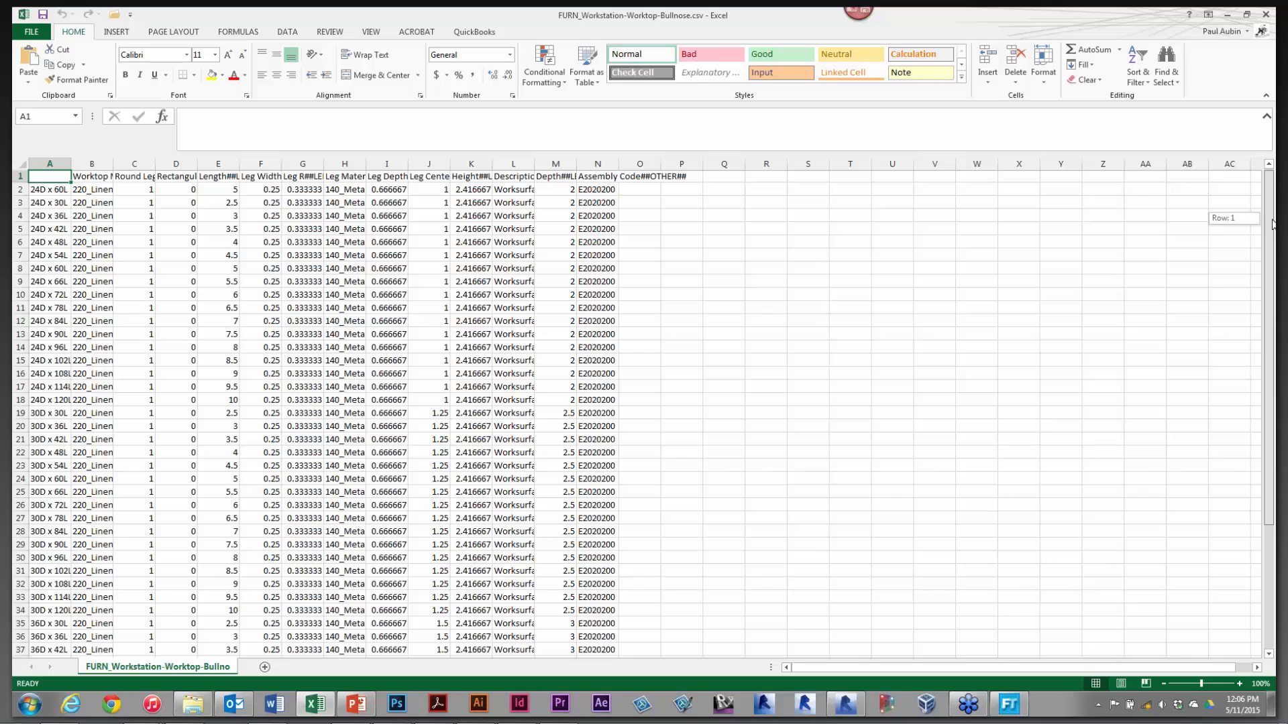
{"action": "left_click_drag", "start_coordinate": [1272, 223], "coordinate": [1272, 223]}
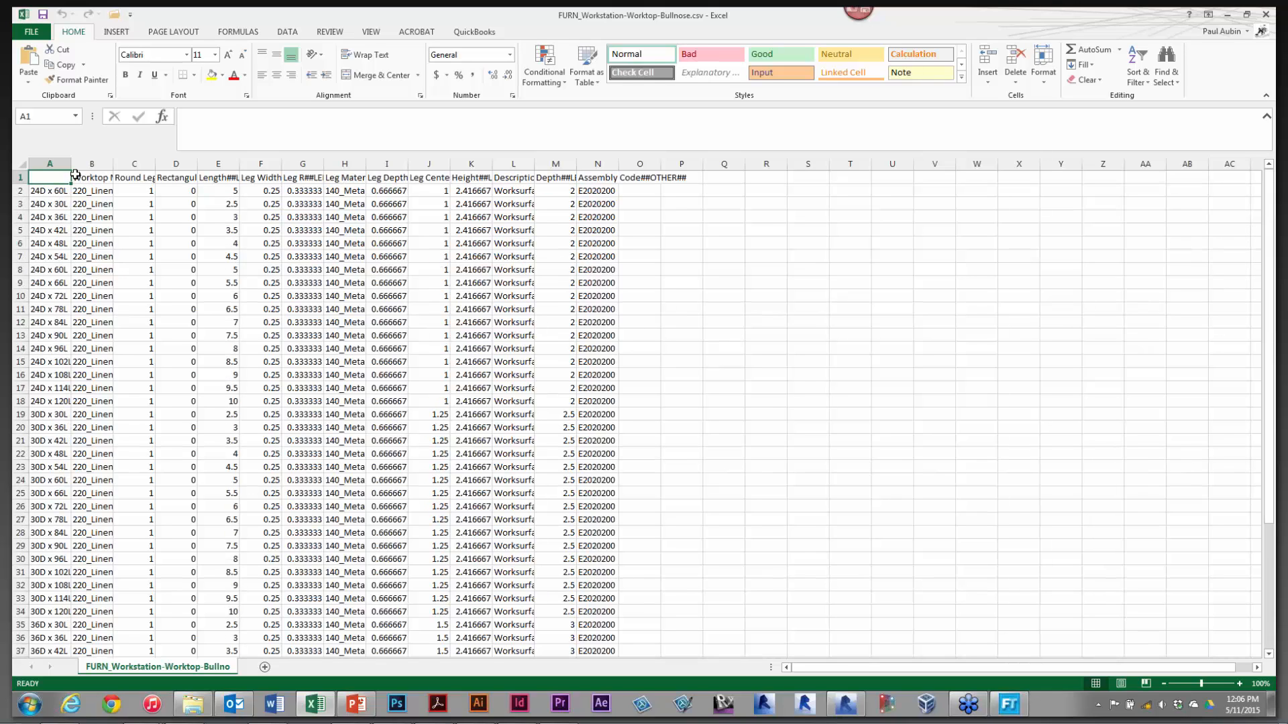
{"action": "left_click_drag", "start_coordinate": [74, 165], "coordinate": [98, 164]}
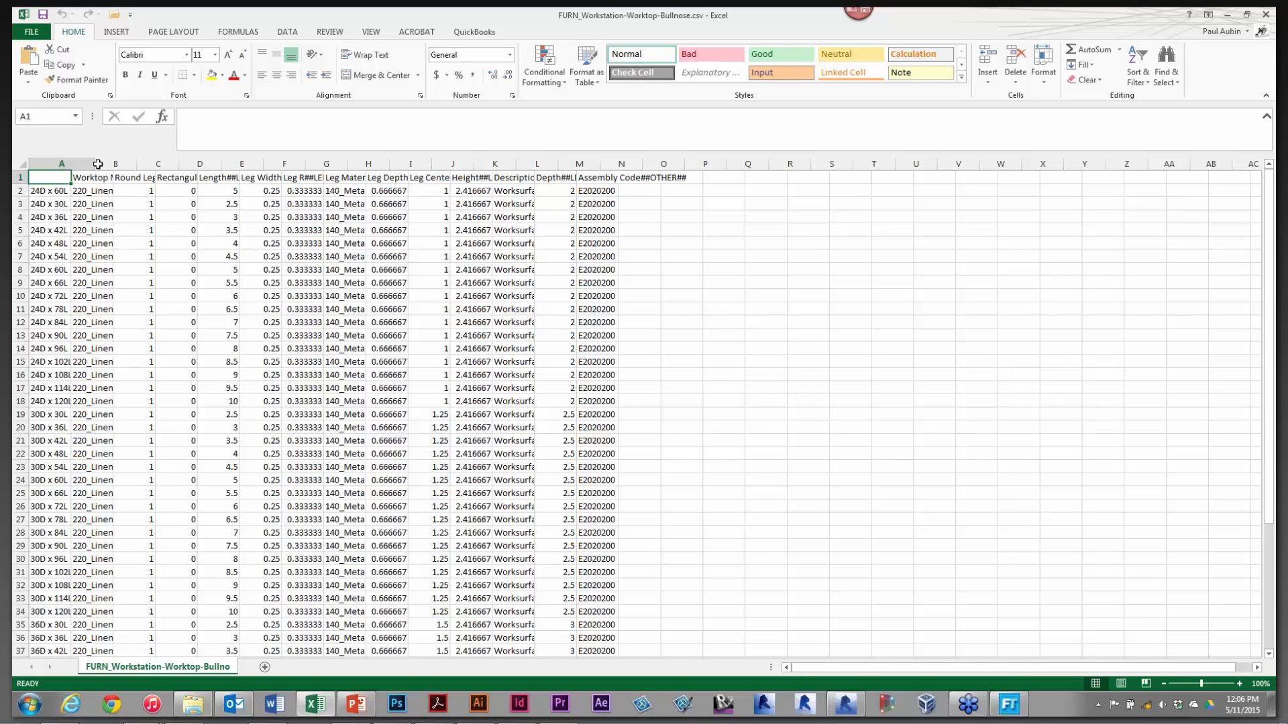
{"action": "left_click_drag", "start_coordinate": [97, 164], "coordinate": [97, 165]}
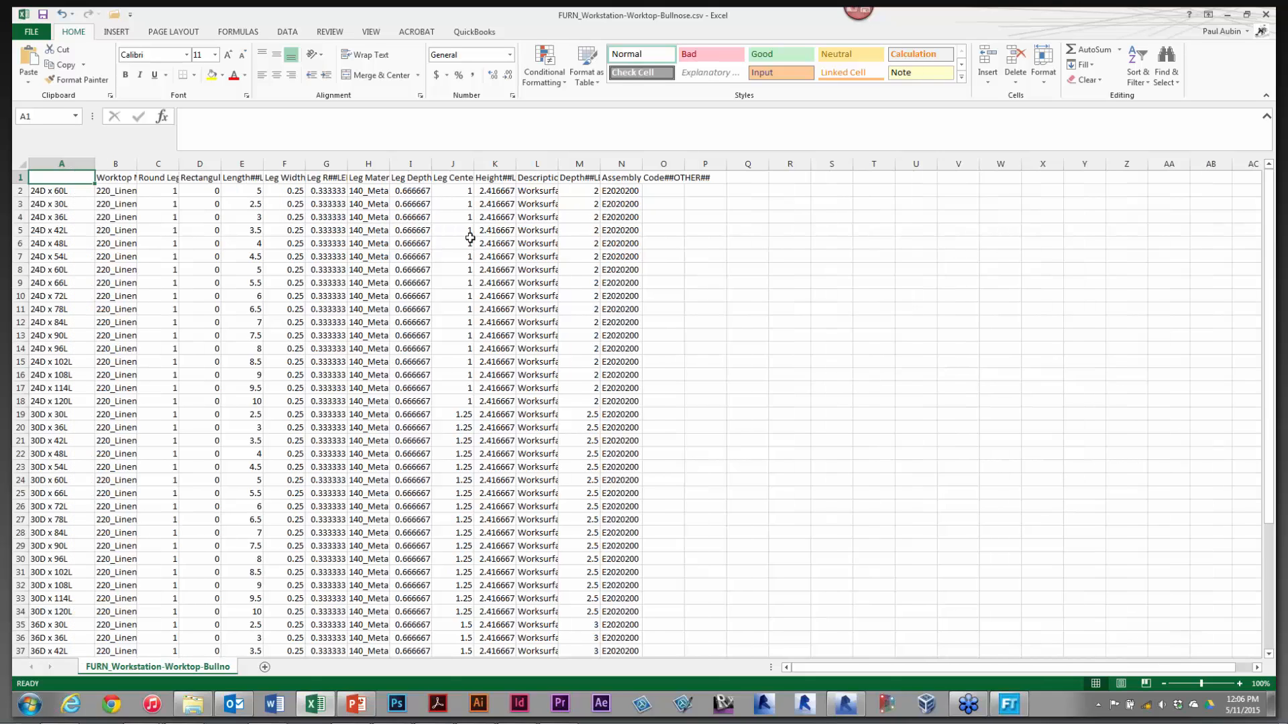
Try filling the assembly code from N5 down to N13, and undo the fill
{"action": "left_click", "coordinate": [621, 230]}
{"action": "left_click_drag", "start_coordinate": [642, 236], "coordinate": [623, 338]}
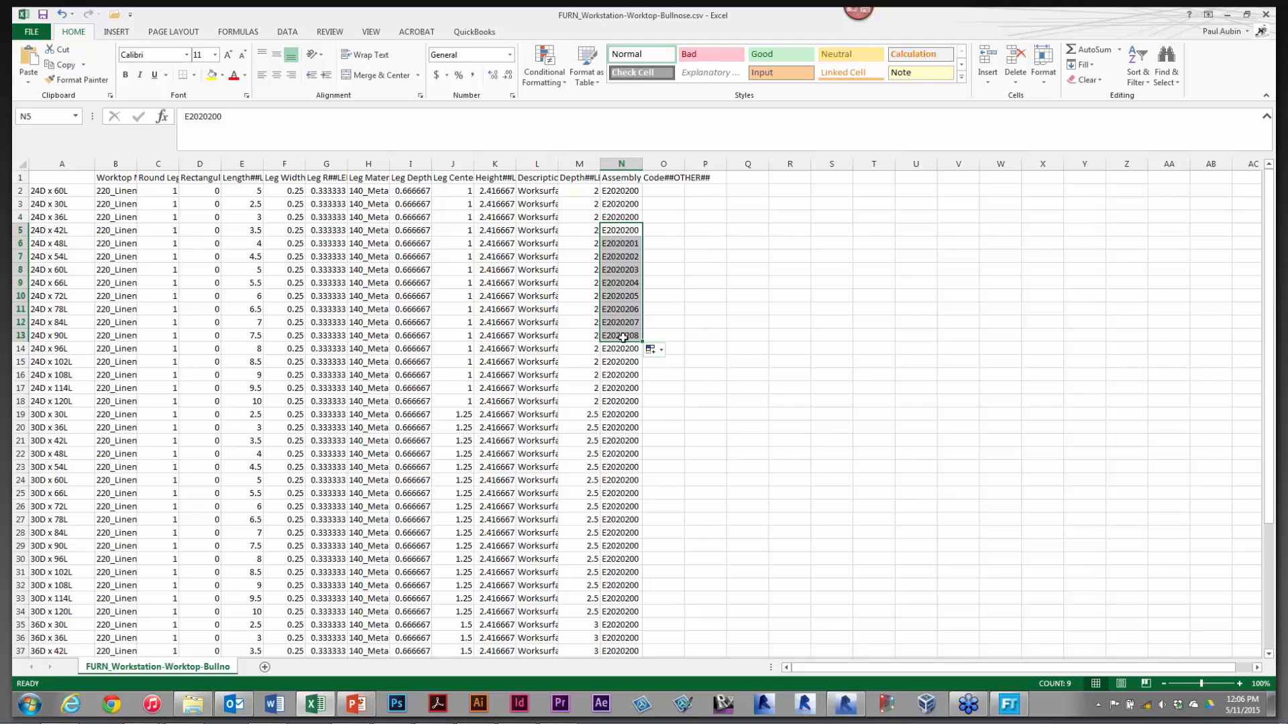
{"action": "key", "text": "ctrl+z"}
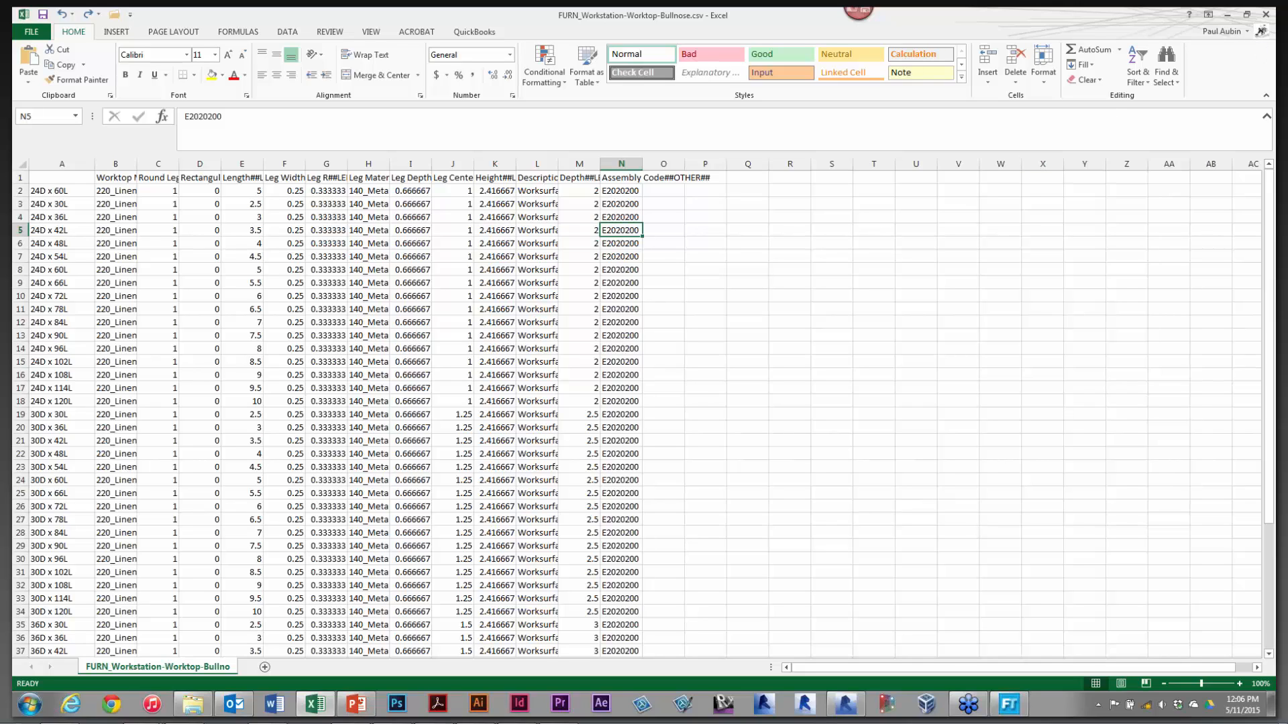
Close the worktop CSV without saving changes, and minimize Excel to return to Family Tools
{"action": "left_click", "coordinate": [1266, 14]}
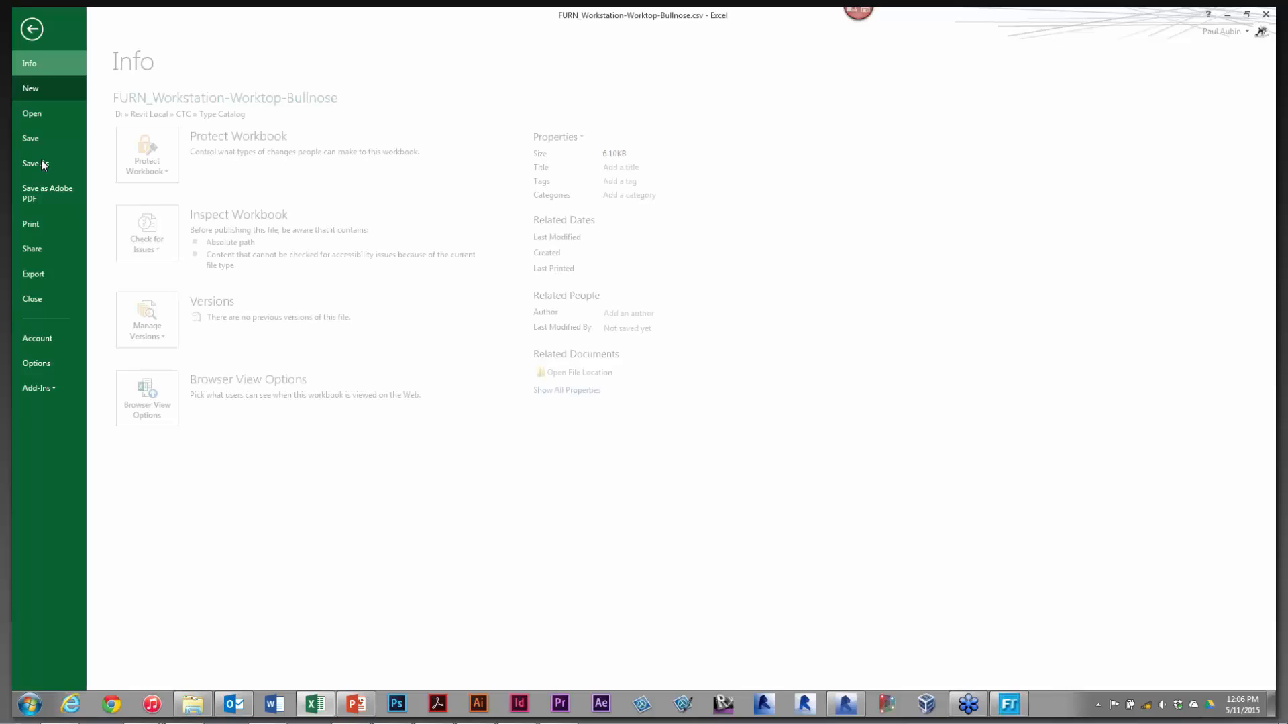
{"action": "left_click", "coordinate": [33, 298]}
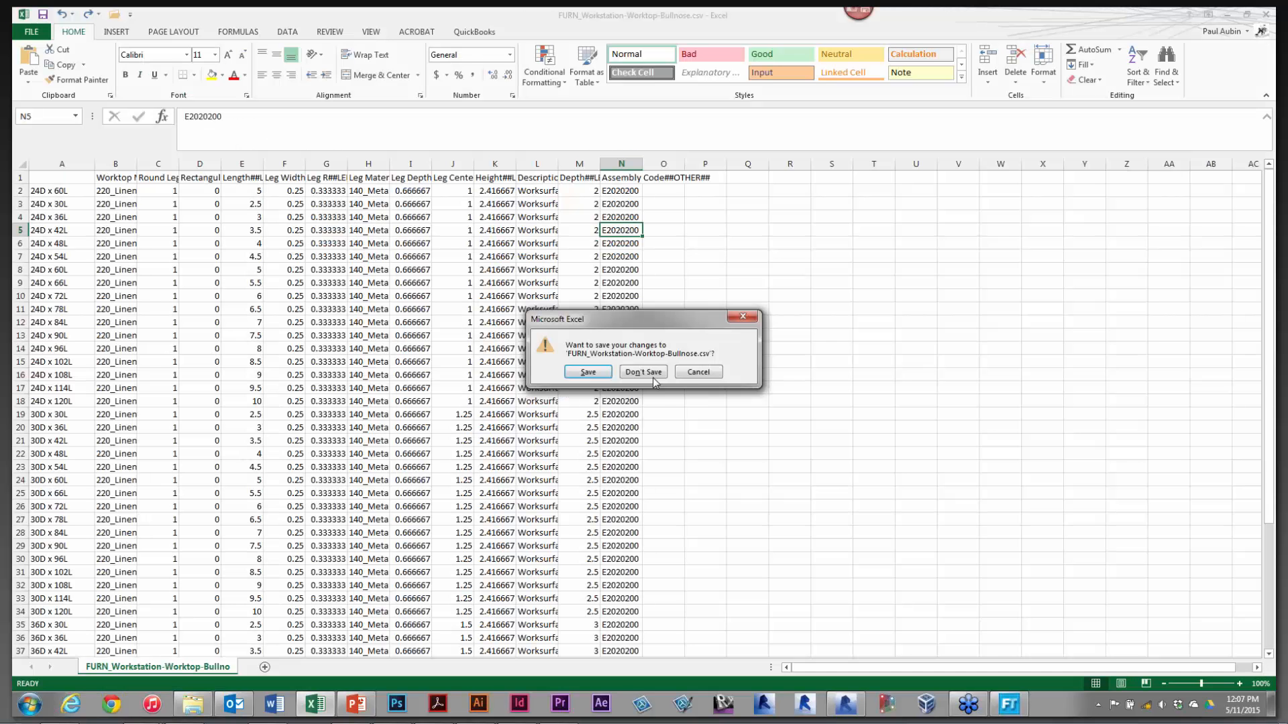
{"action": "left_click", "coordinate": [643, 372]}
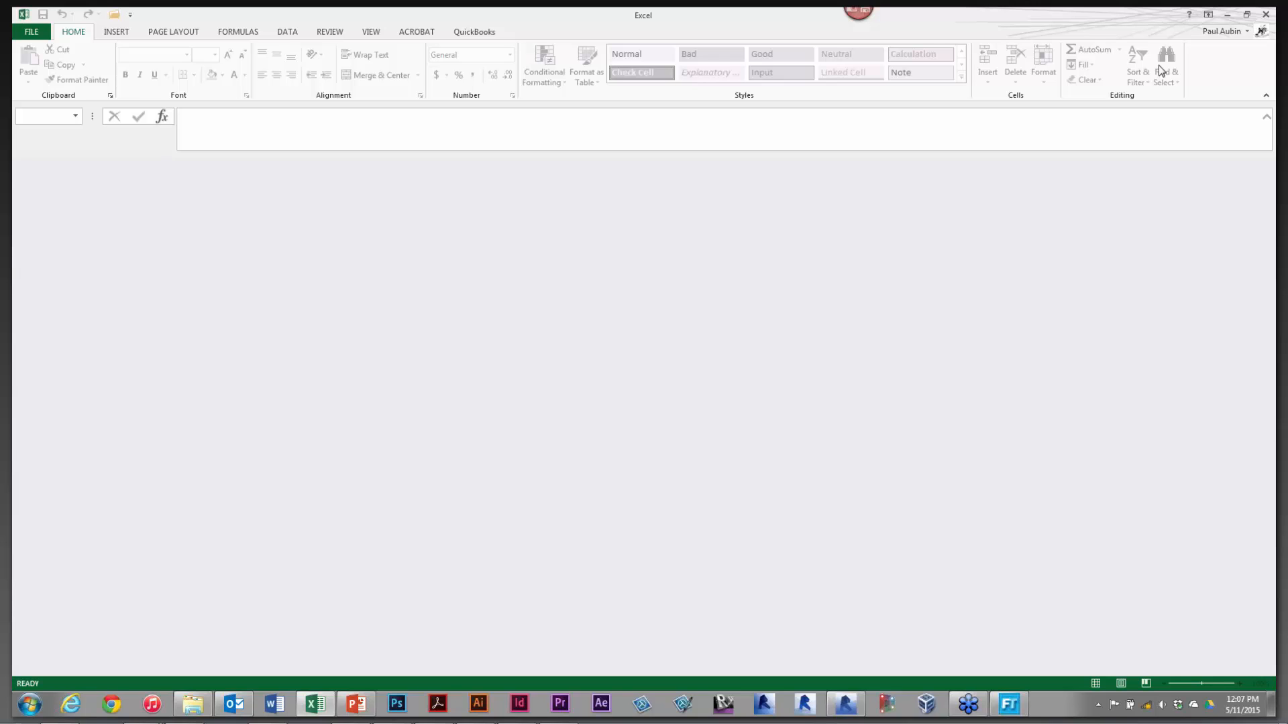
{"action": "left_click", "coordinate": [1227, 14]}
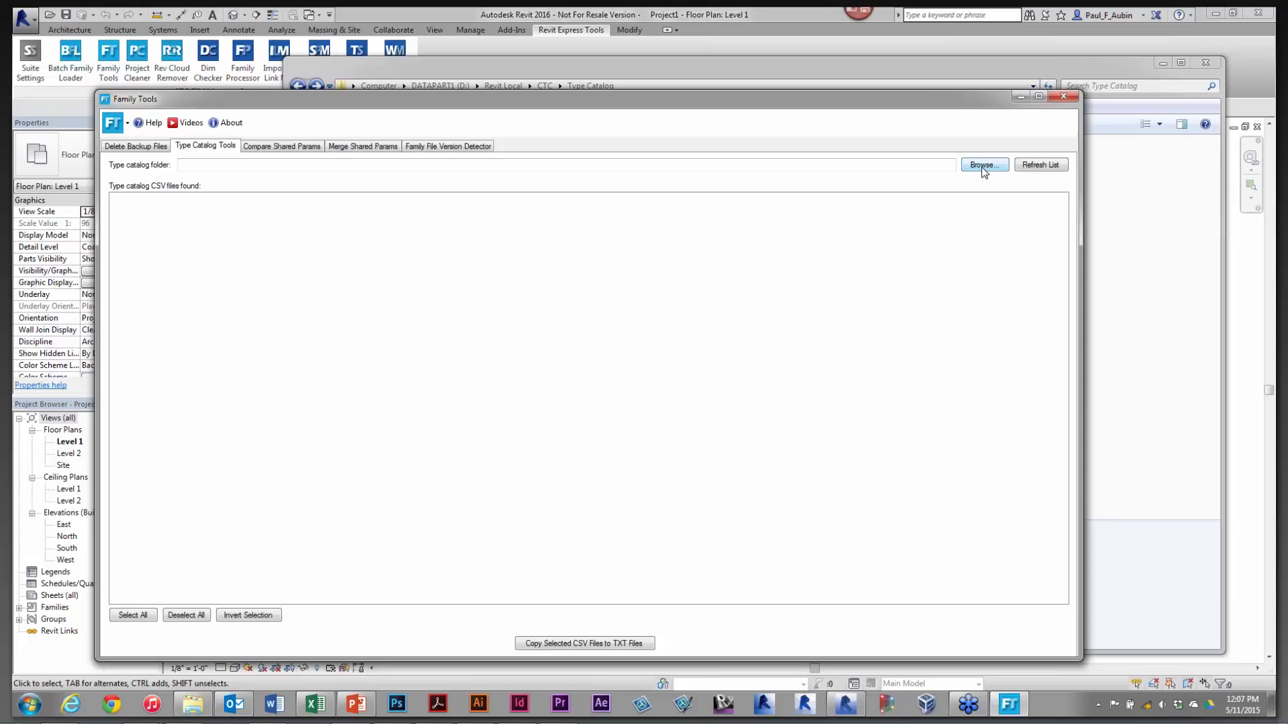
Set the type catalog folder to D:\Revit Local\CTC\Type Catalog so its CSV files are listed
{"action": "left_click", "coordinate": [983, 168]}
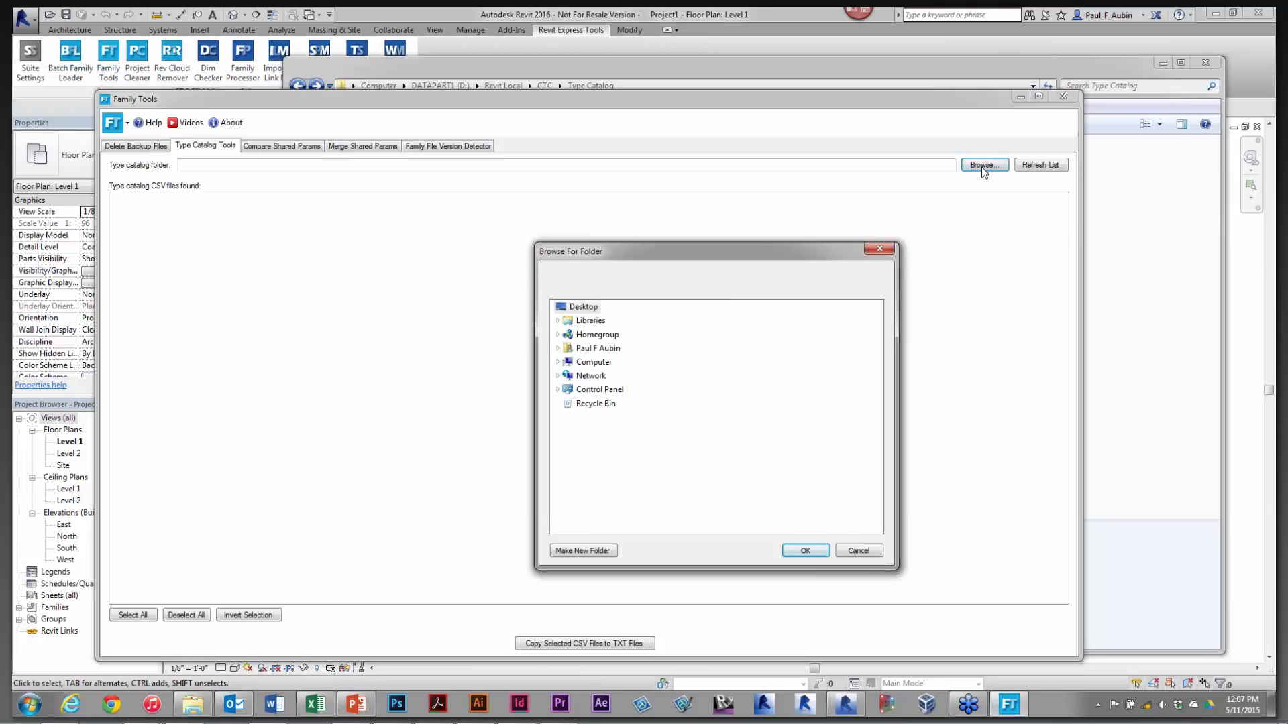
{"action": "left_click", "coordinate": [564, 362]}
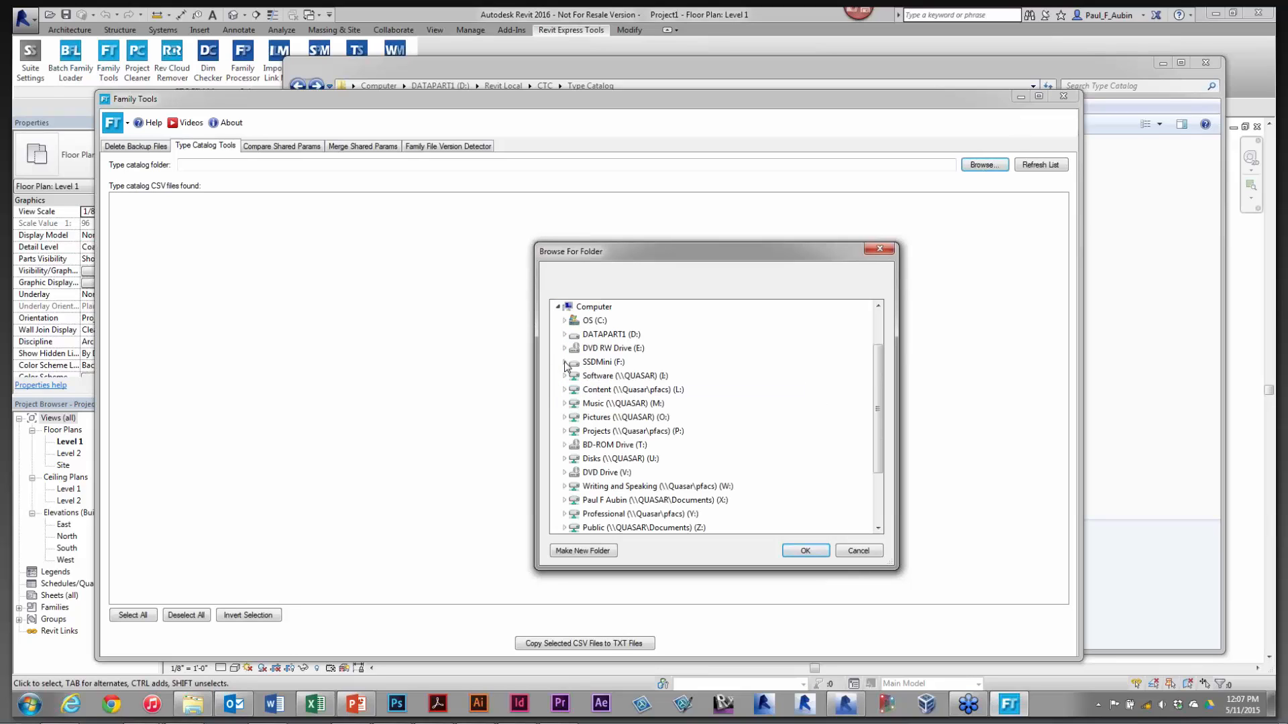
{"action": "left_click", "coordinate": [565, 334]}
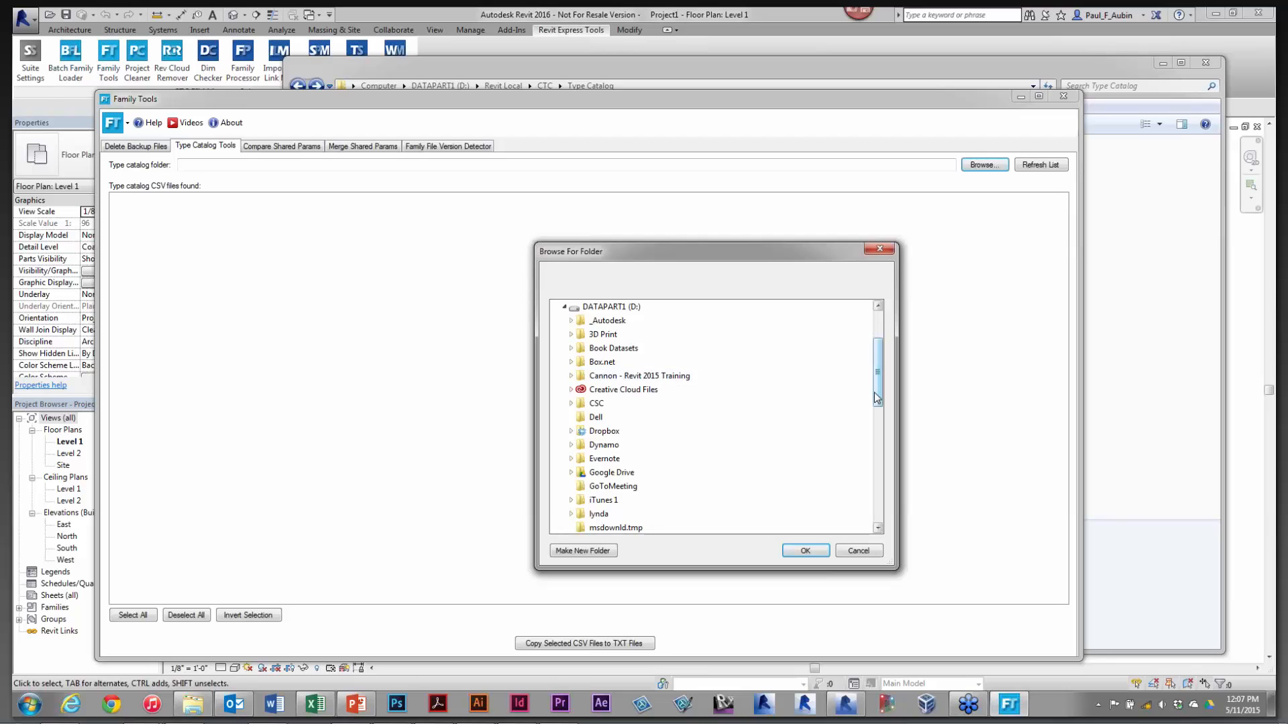
{"action": "scroll", "coordinate": [582, 409], "scroll_direction": "down", "scroll_amount": 4}
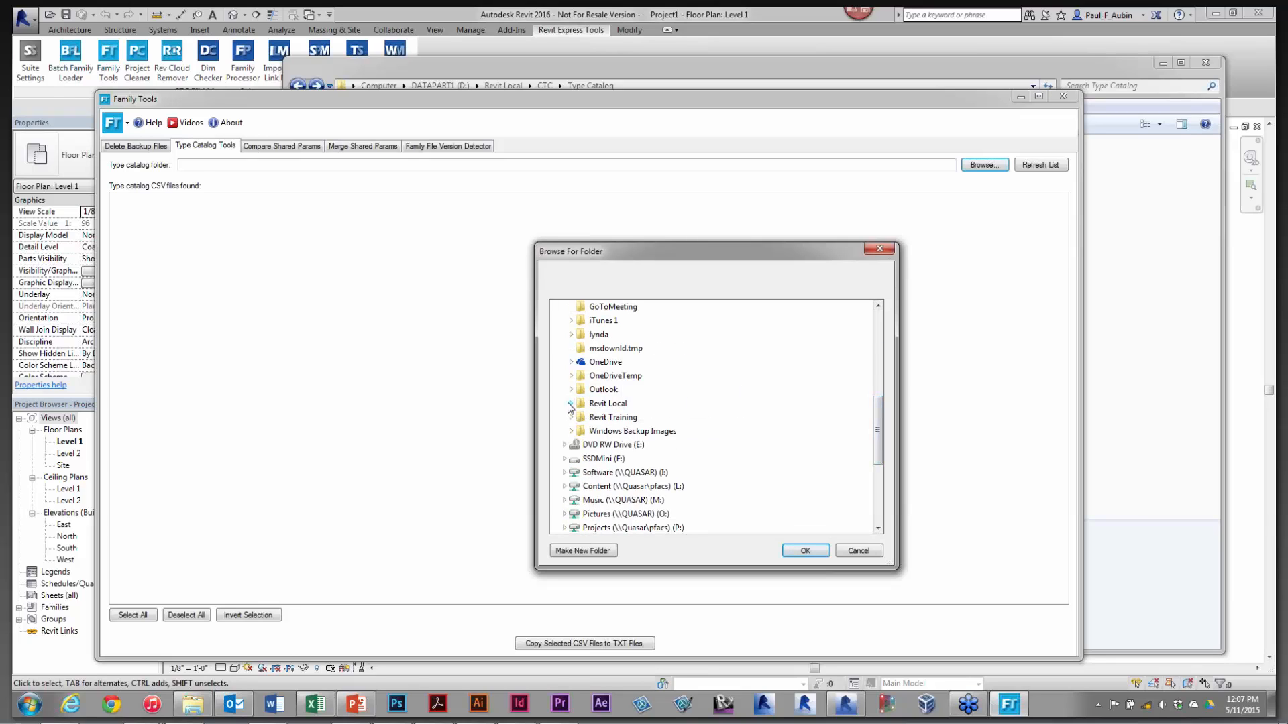
{"action": "left_click", "coordinate": [570, 403]}
{"action": "left_click", "coordinate": [577, 431]}
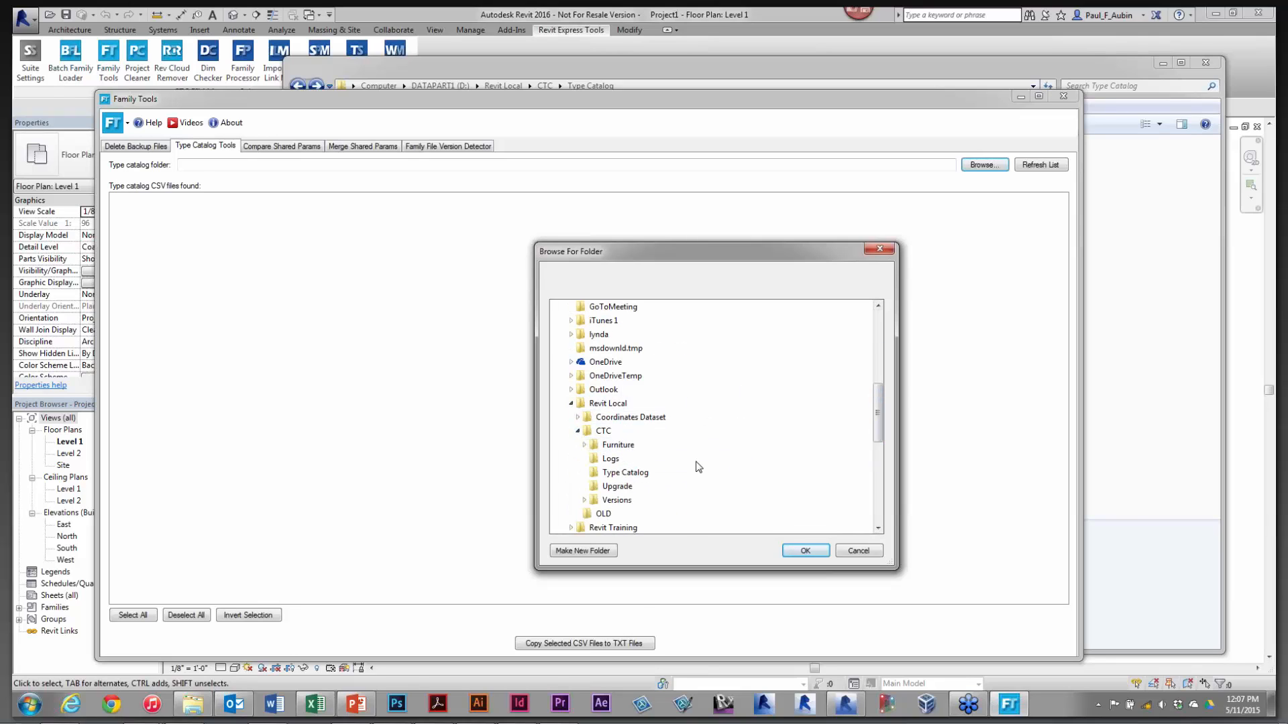
{"action": "left_click", "coordinate": [624, 472]}
{"action": "left_click", "coordinate": [808, 550]}
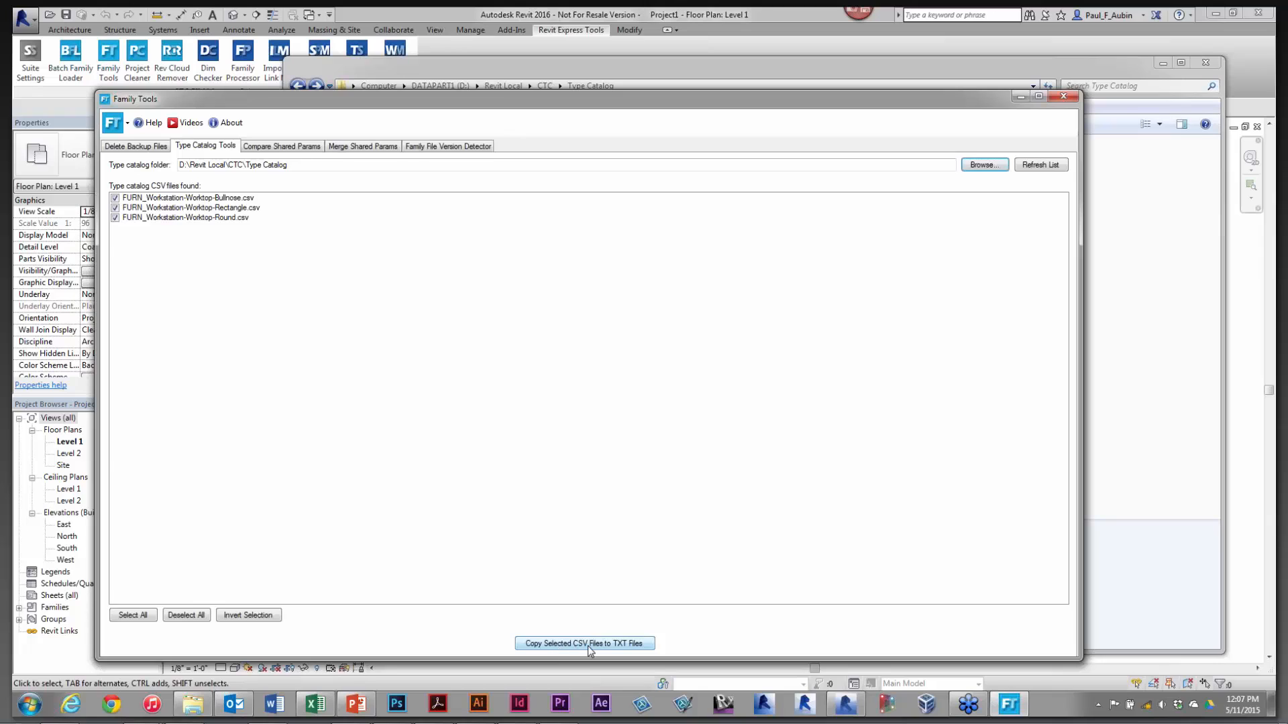
Check the Type Catalog folder's current files in Windows Explorer, and copy the three selected worktop CSV files to TXT files
{"action": "left_click", "coordinate": [193, 704]}
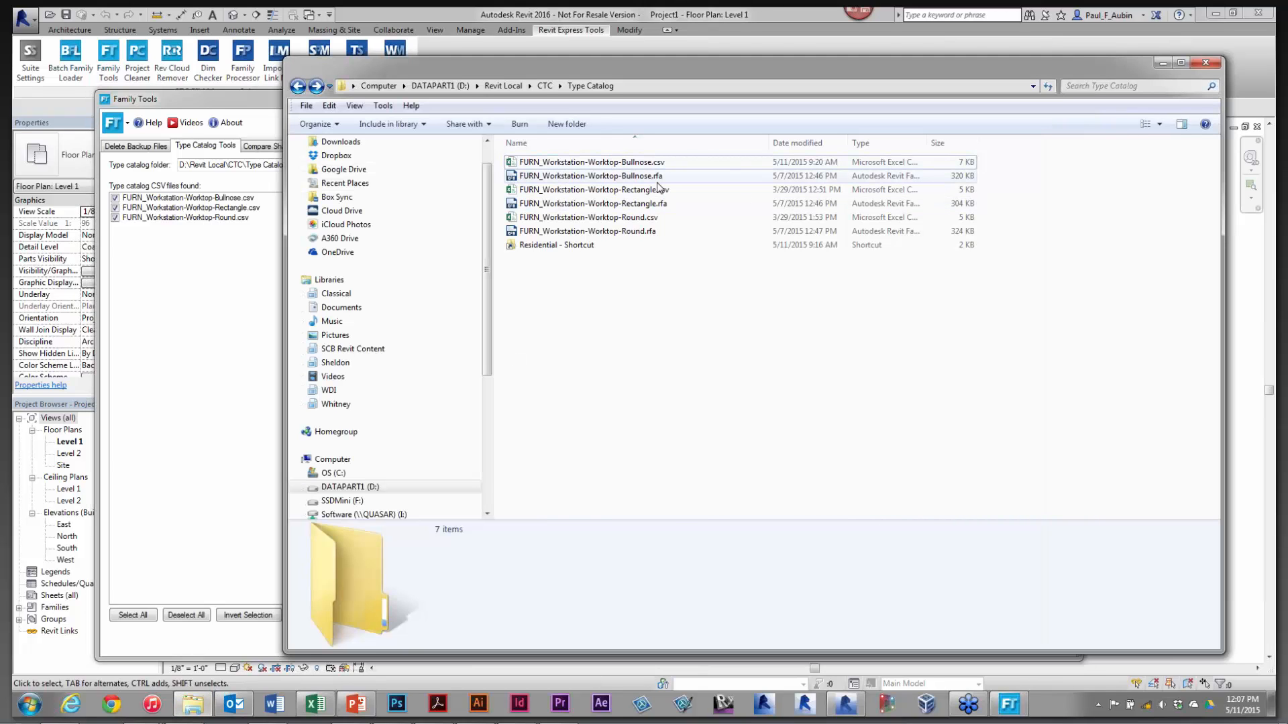
{"action": "left_click", "coordinate": [206, 334]}
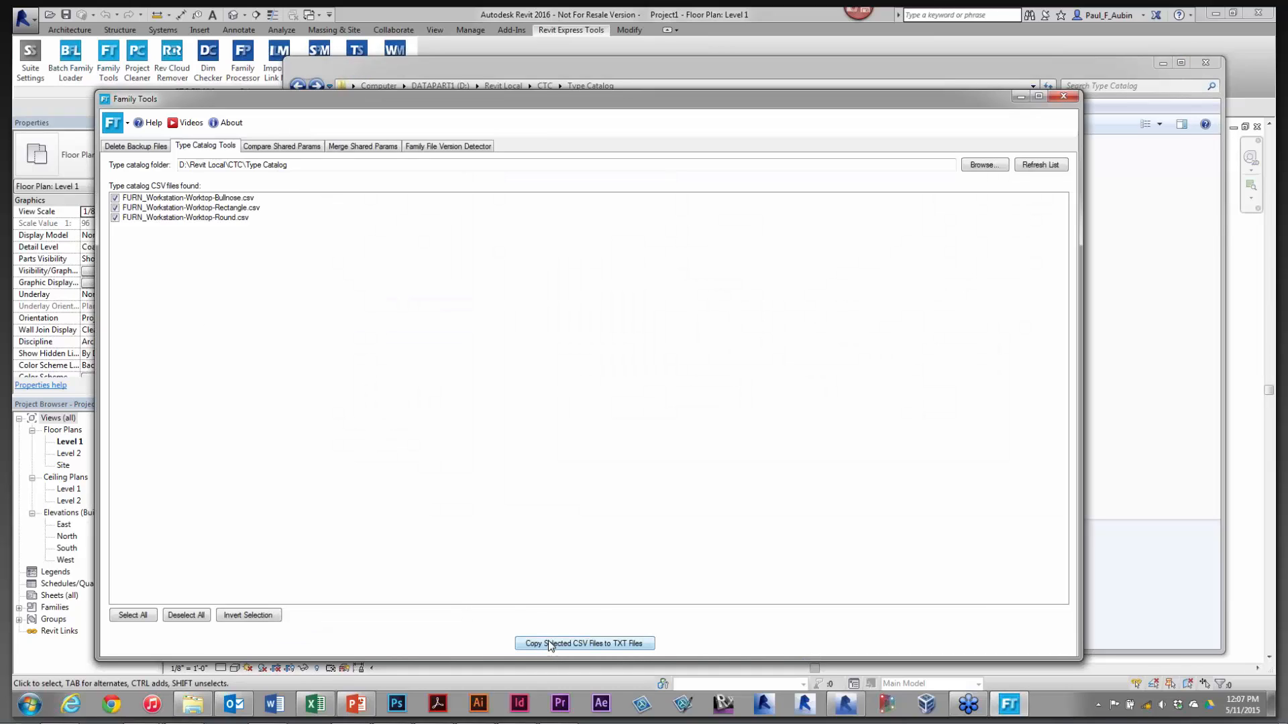
{"action": "left_click", "coordinate": [549, 644]}
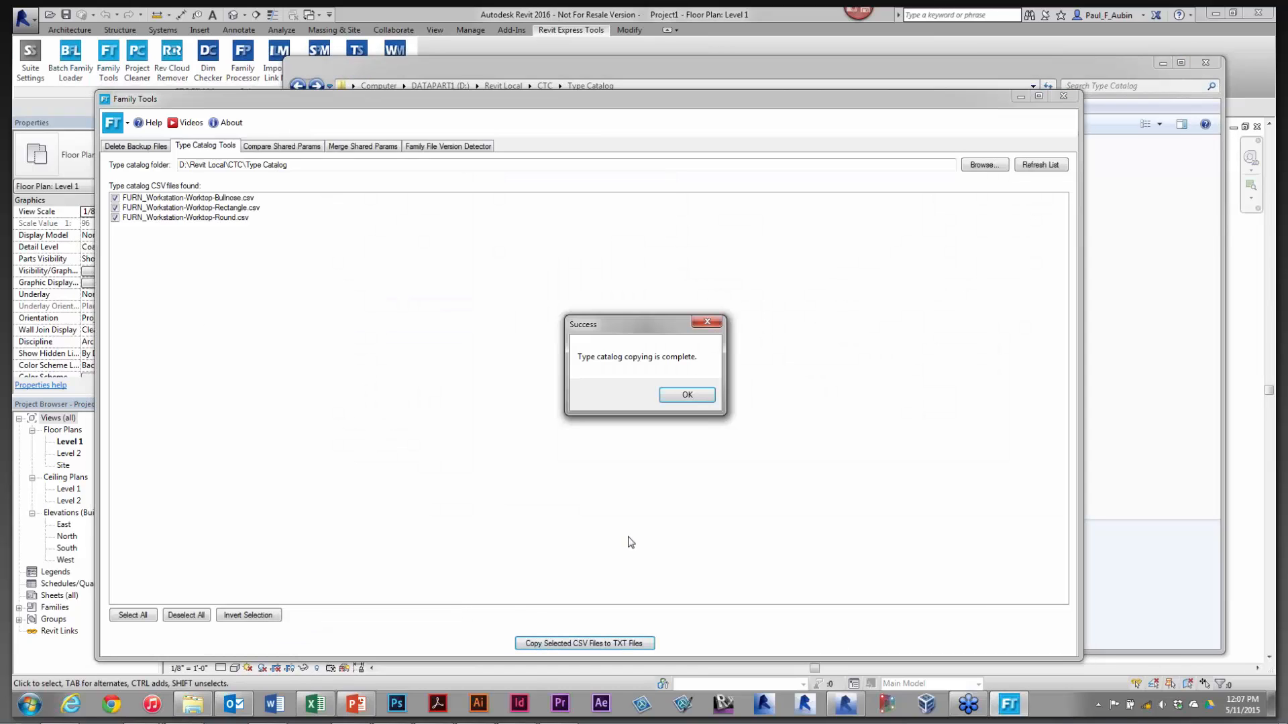
{"action": "left_click", "coordinate": [688, 395]}
Inspect the new FURN_Workstation-Worktop-Bullnose.txt from the Type Catalog folder in Notepad, and close it
{"action": "left_click", "coordinate": [1124, 359]}
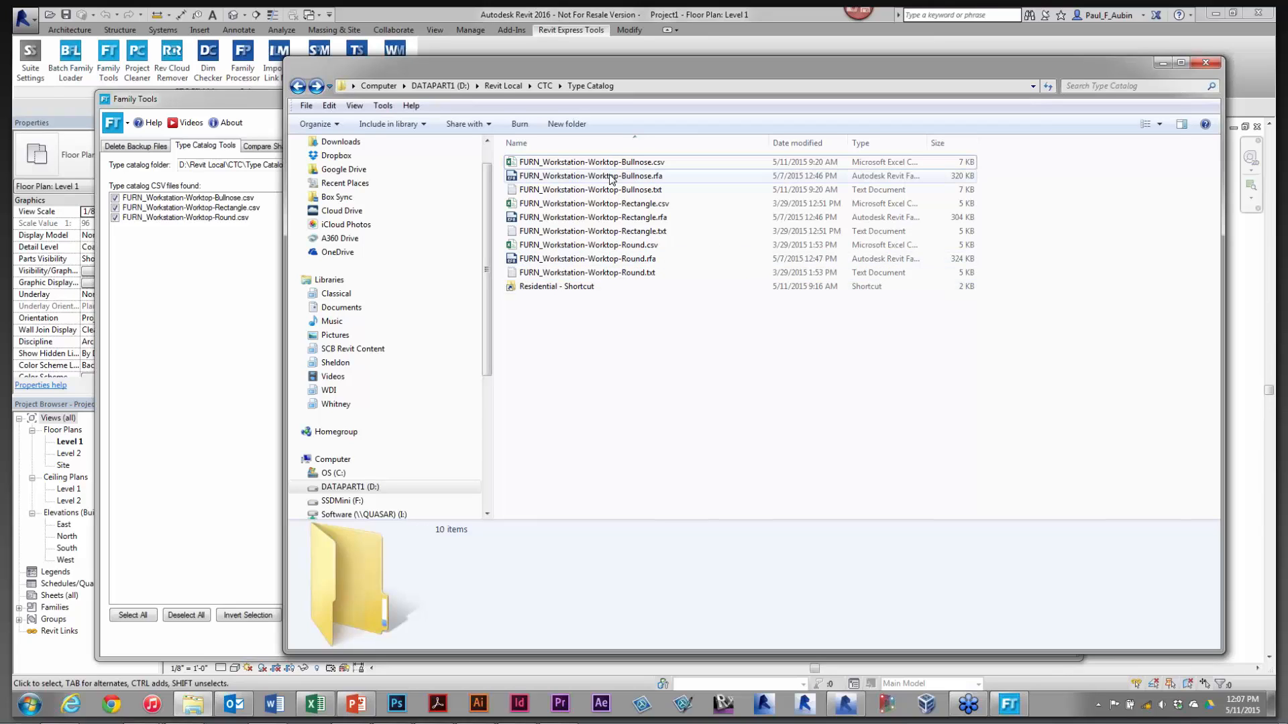
{"action": "left_click", "coordinate": [572, 191]}
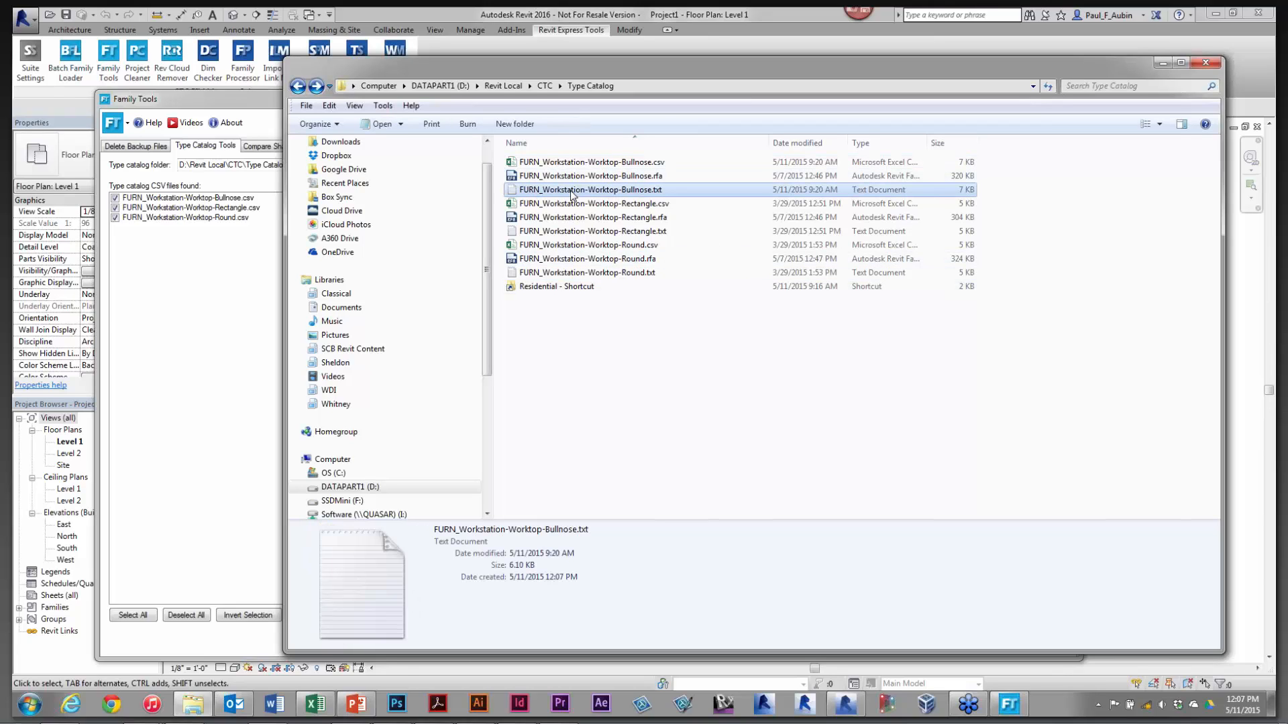
{"action": "double_click", "coordinate": [572, 191]}
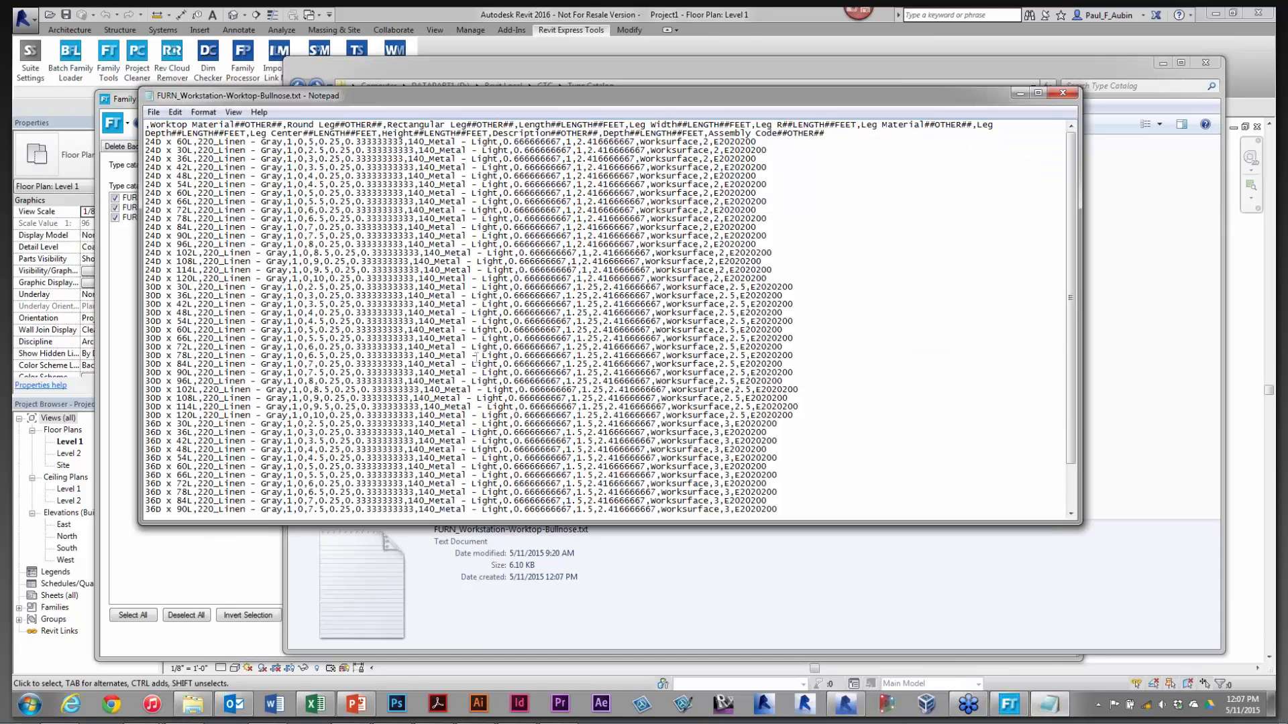
{"action": "left_click", "coordinate": [1067, 99]}
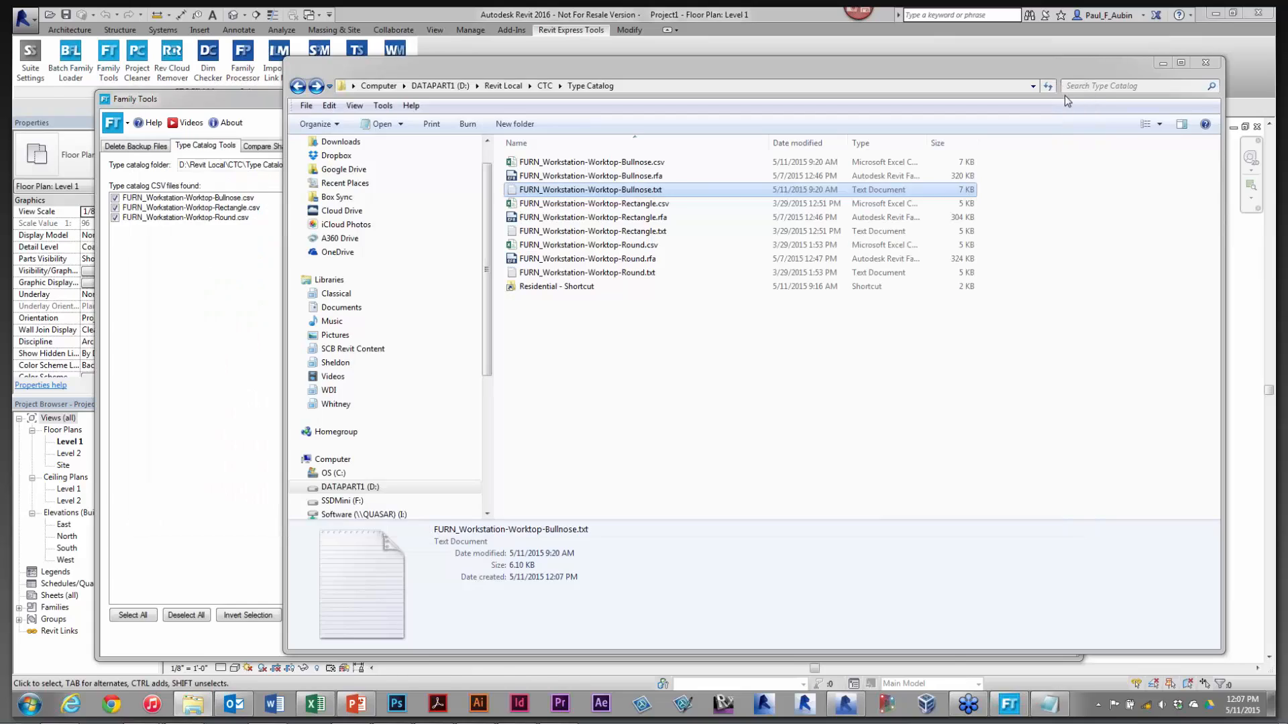
{"action": "left_click", "coordinate": [689, 428]}
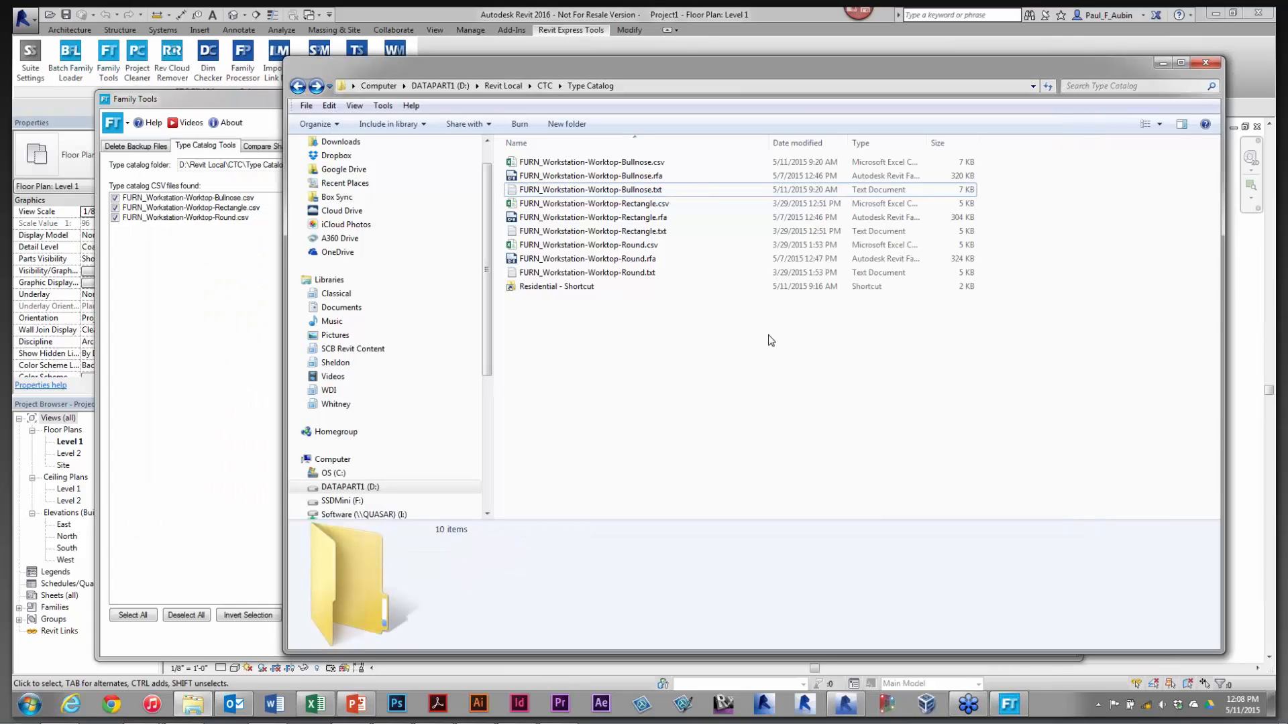
In Family Tools, compare the shared parameters files ABC_Shared_Parameters.txt and PFA Parameters.txt from the CTC folder with a generated report
{"action": "left_click", "coordinate": [273, 102]}
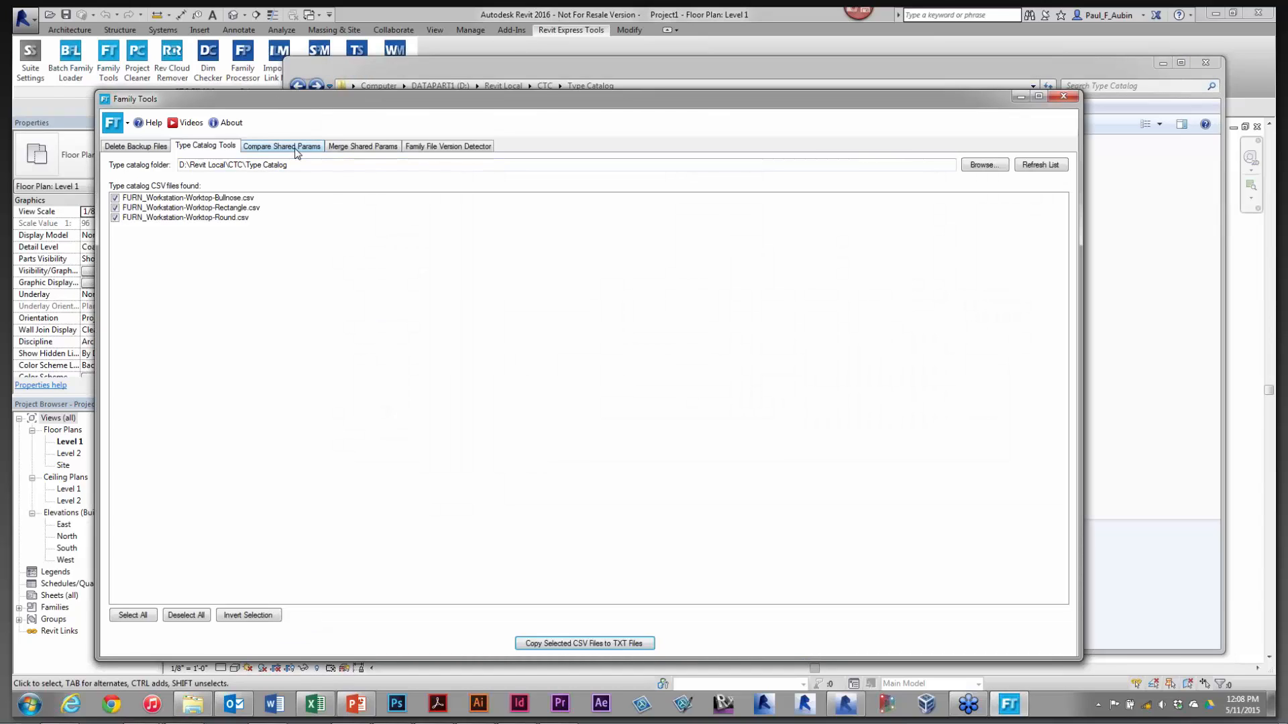
{"action": "left_click", "coordinate": [298, 148]}
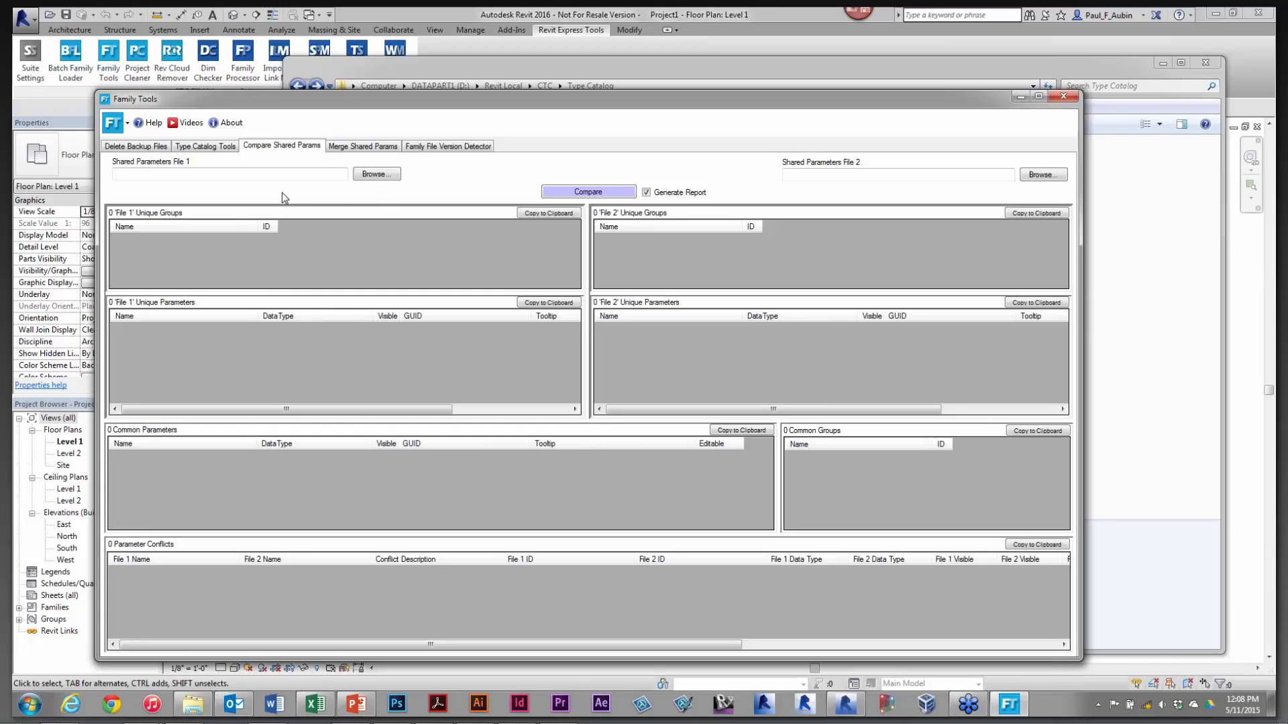
{"action": "left_click", "coordinate": [395, 176]}
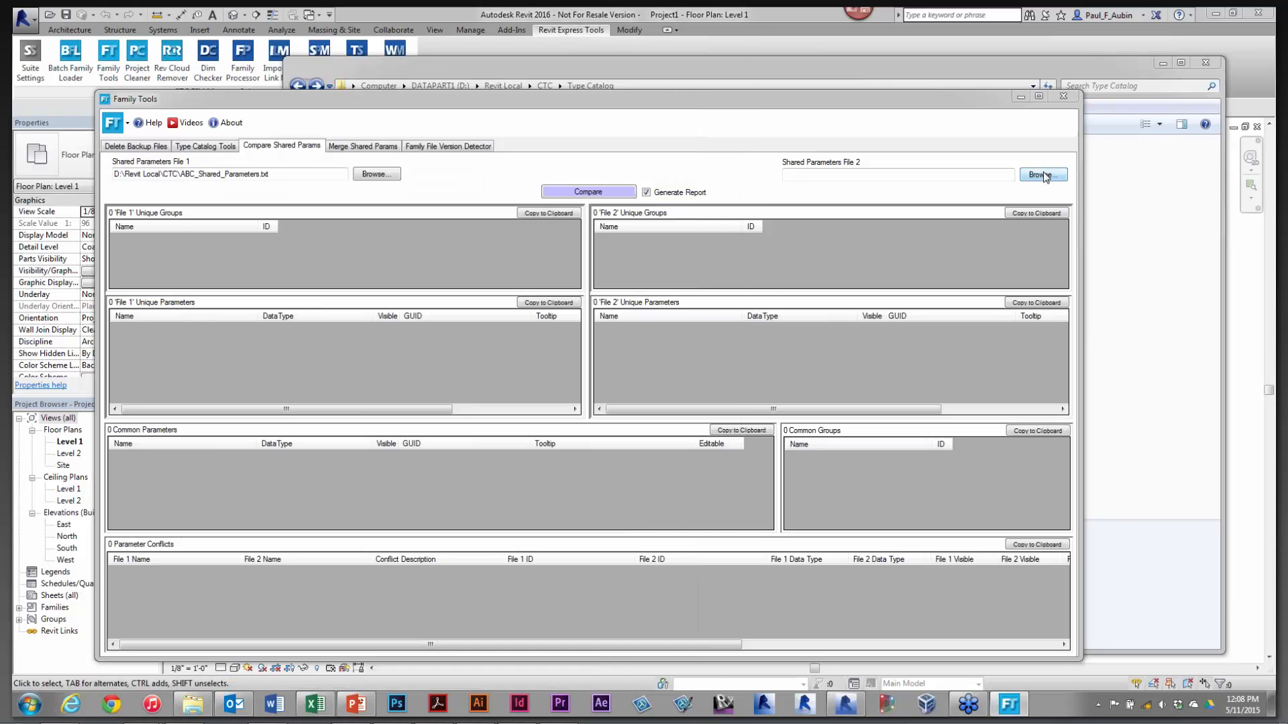
{"action": "left_click", "coordinate": [1044, 177]}
{"action": "left_click", "coordinate": [346, 246]}
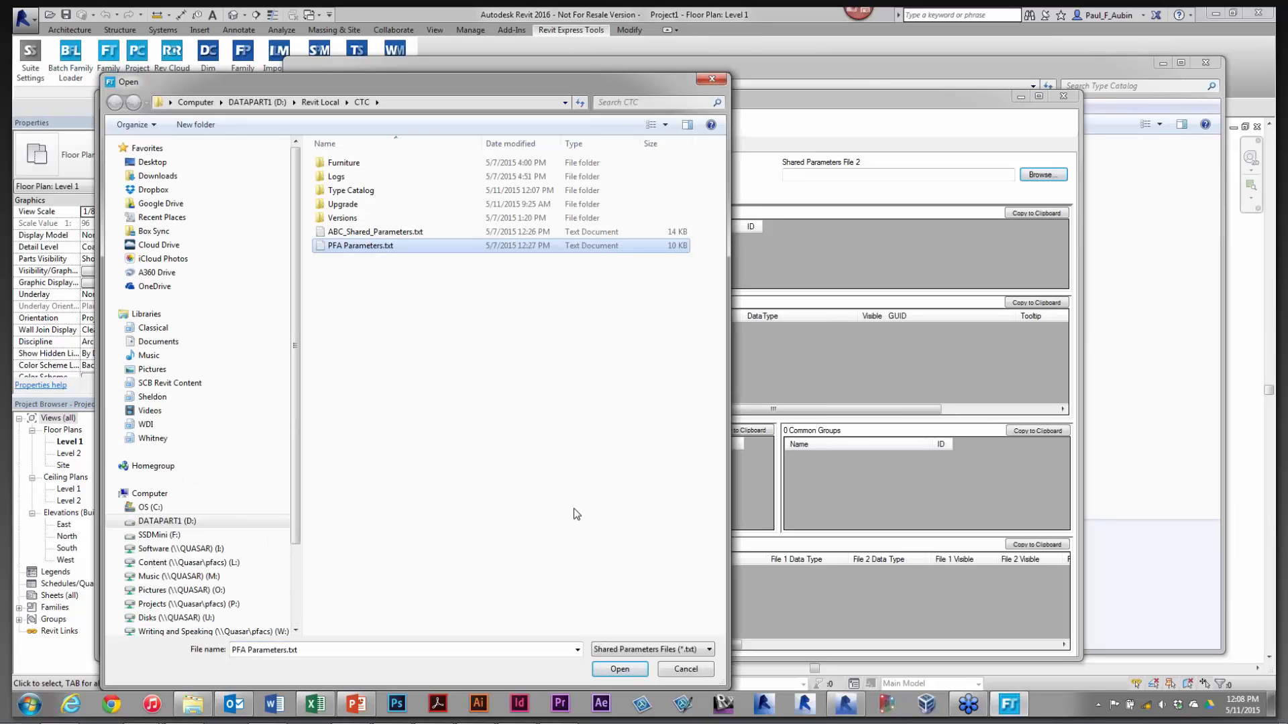
{"action": "left_click", "coordinate": [619, 669]}
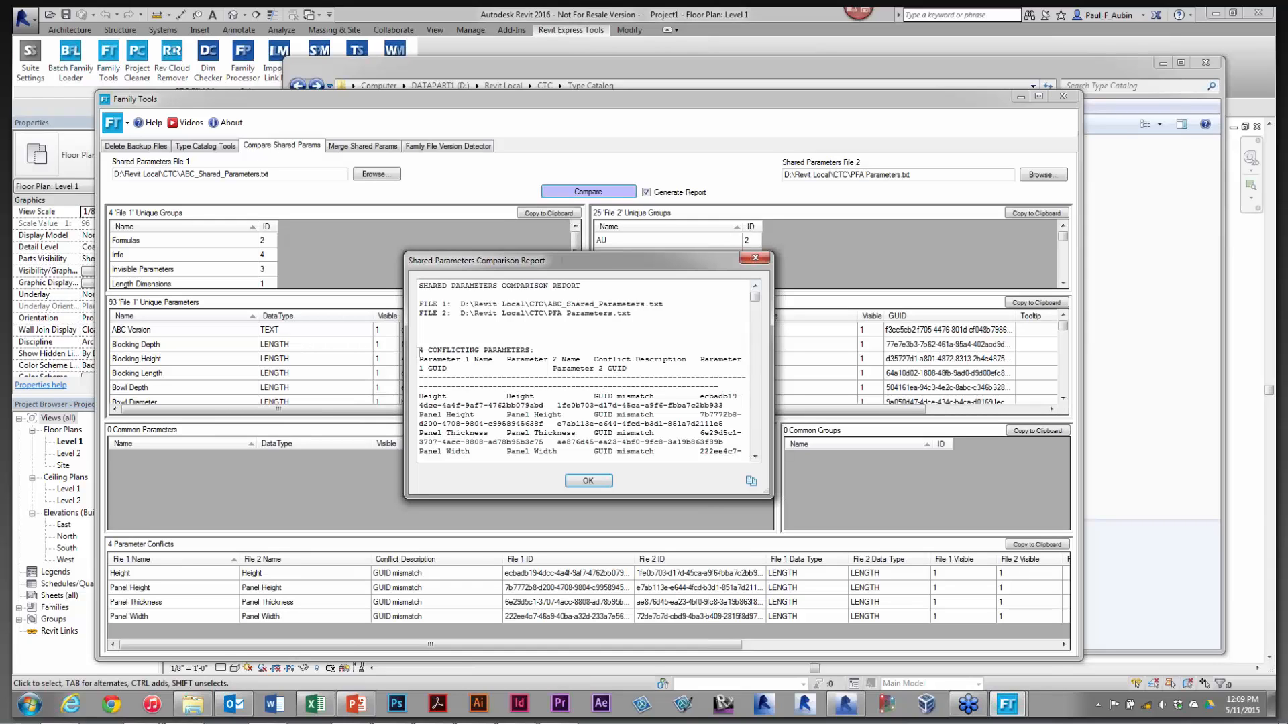
Review the conflicting, common and unique parameter sections of the comparison report, and close it
{"action": "left_click_drag", "start_coordinate": [420, 349], "coordinate": [529, 350]}
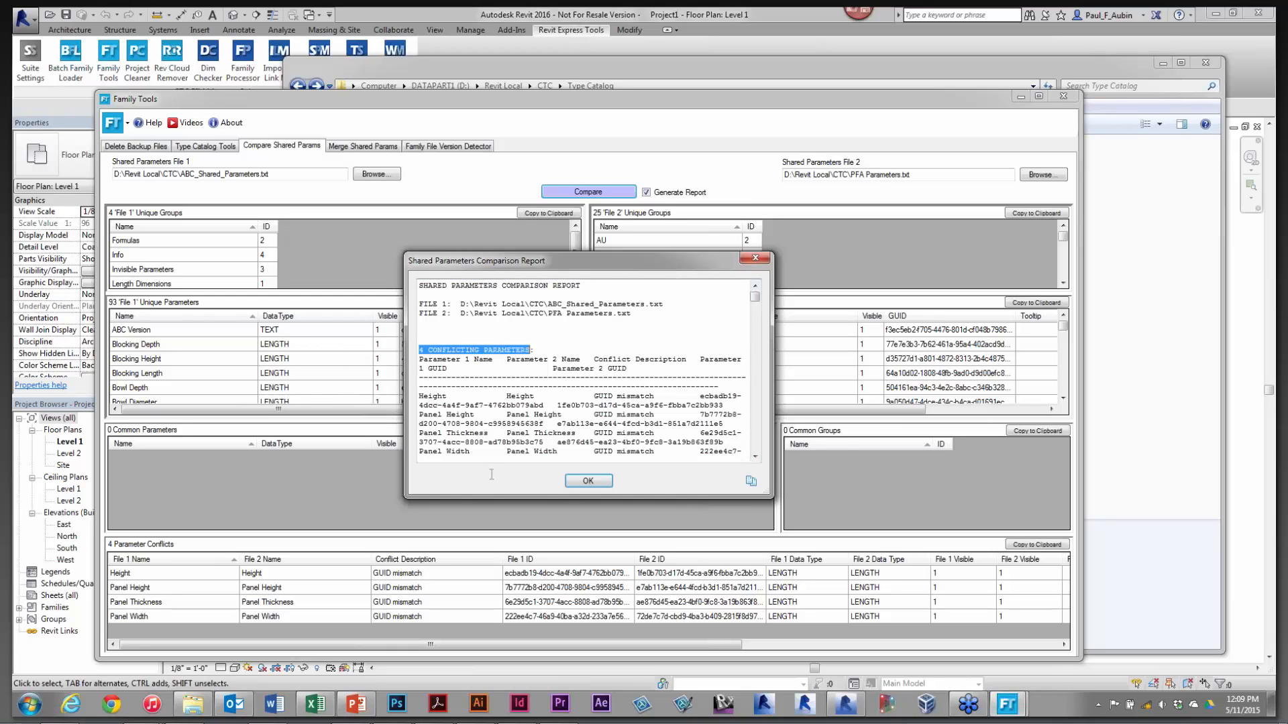
{"action": "left_click_drag", "start_coordinate": [755, 302], "coordinate": [756, 313]}
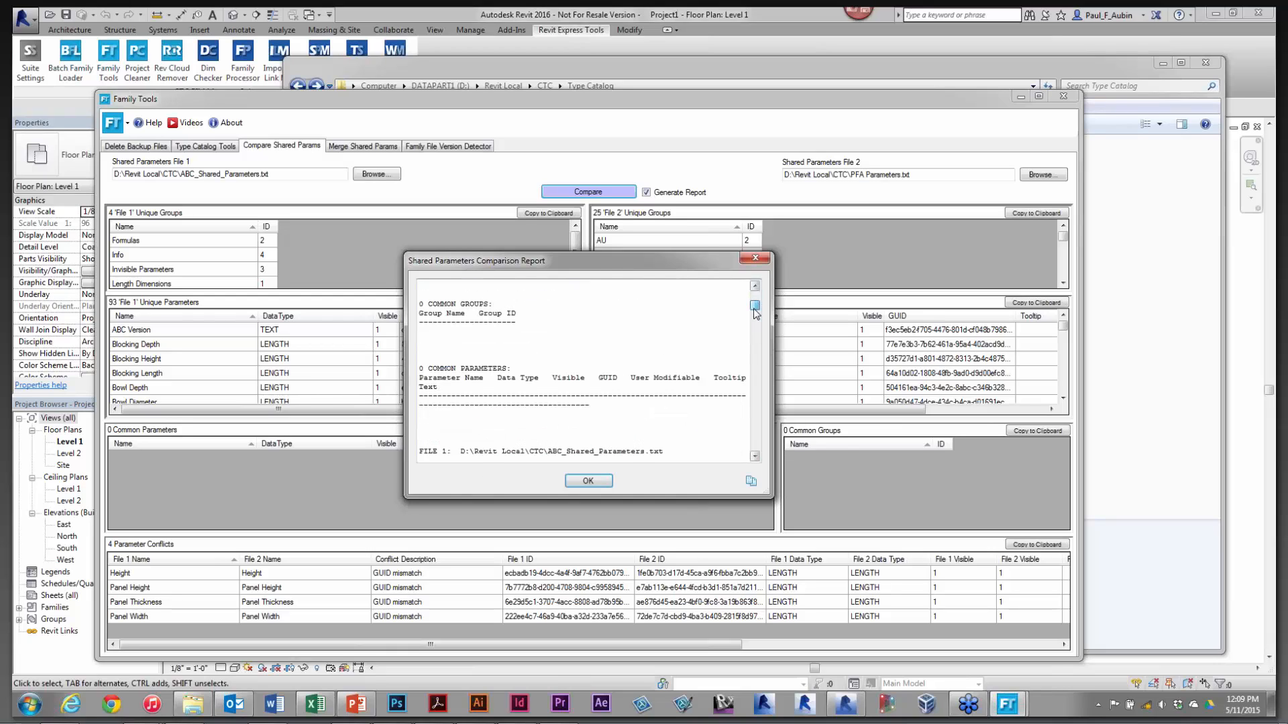
{"action": "left_click_drag", "start_coordinate": [756, 331], "coordinate": [755, 378]}
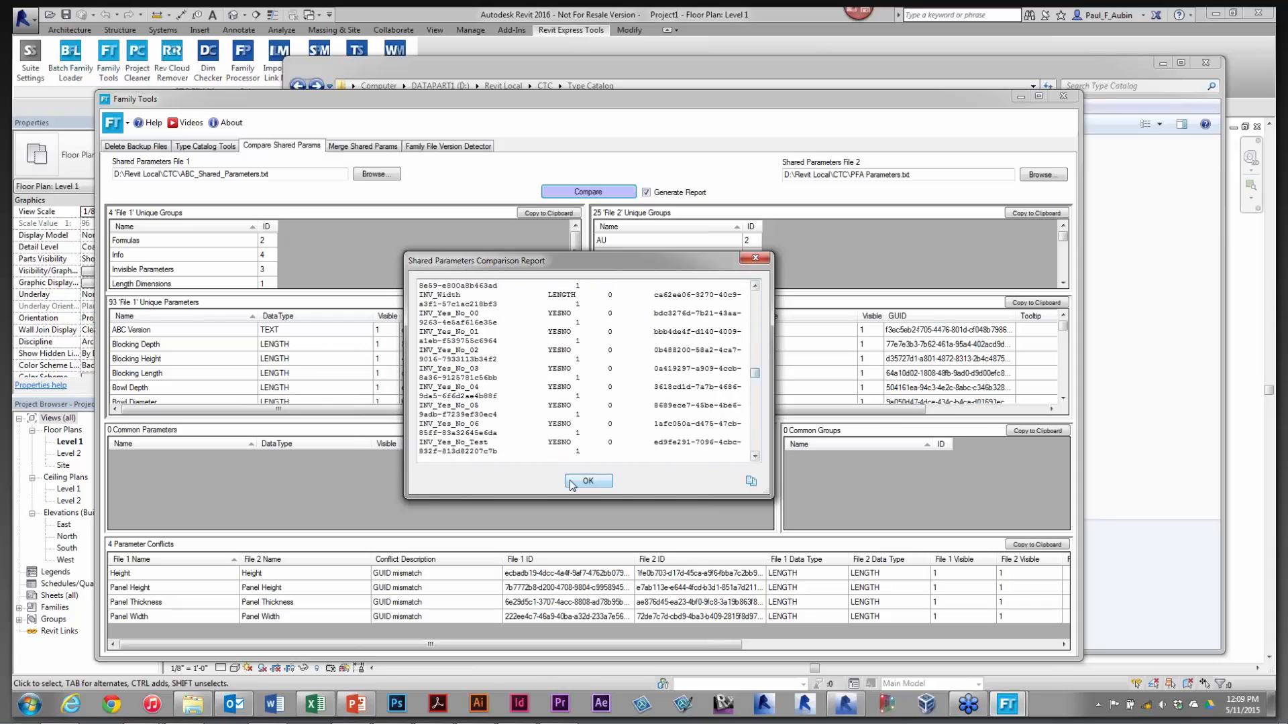
{"action": "left_click", "coordinate": [572, 483]}
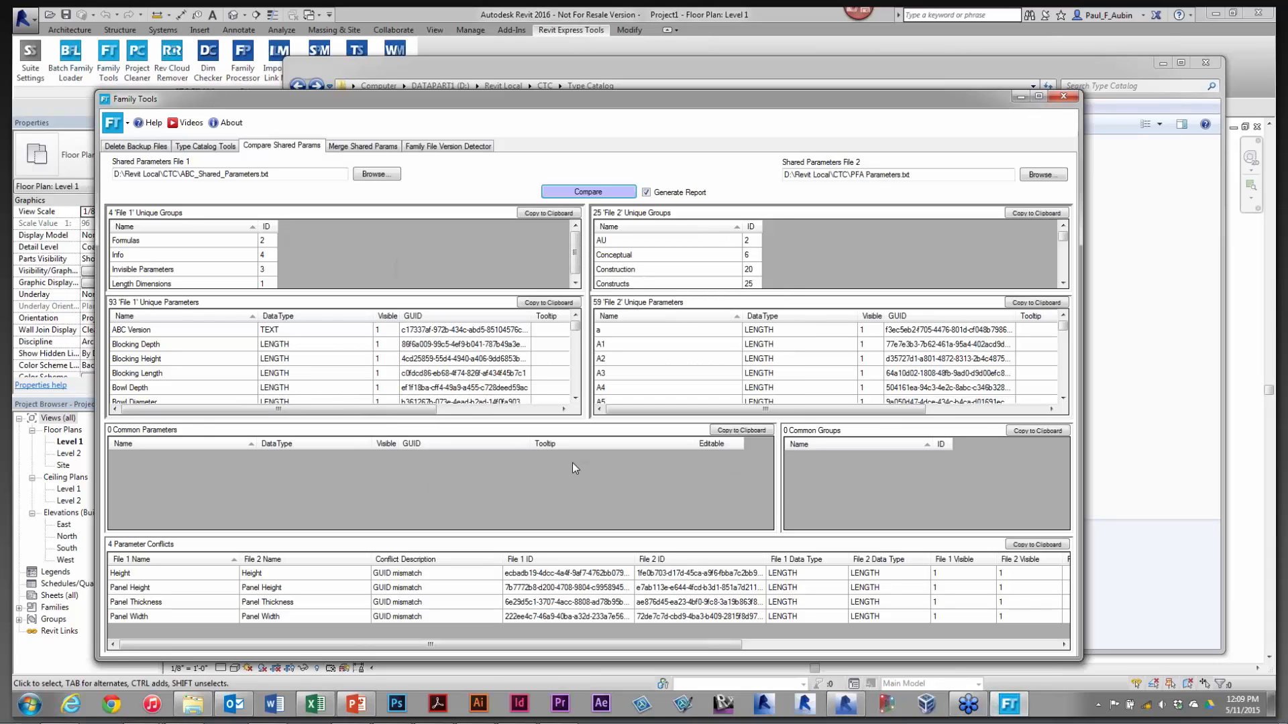
Merge and preview all parameters from ABC_Shared_Parameters.txt into PFA Parameters.txt with a report, and dismiss the report
{"action": "left_click", "coordinate": [388, 147]}
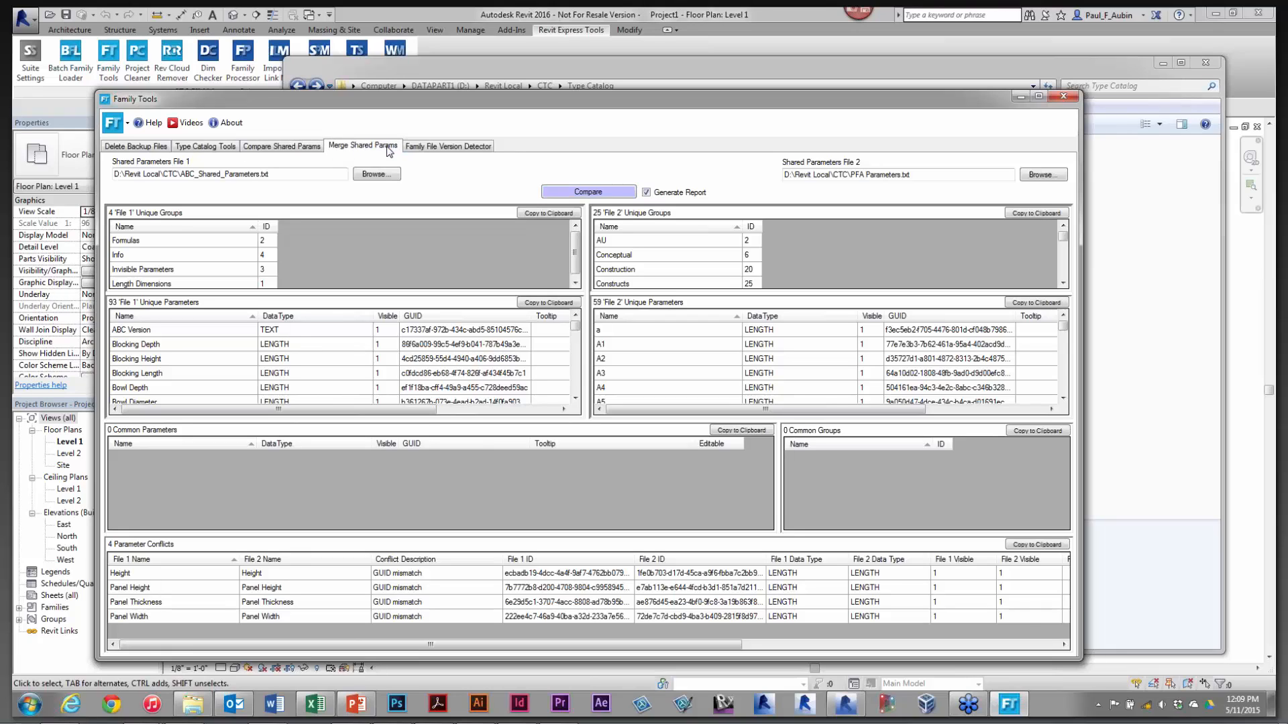
{"action": "left_click", "coordinate": [986, 165]}
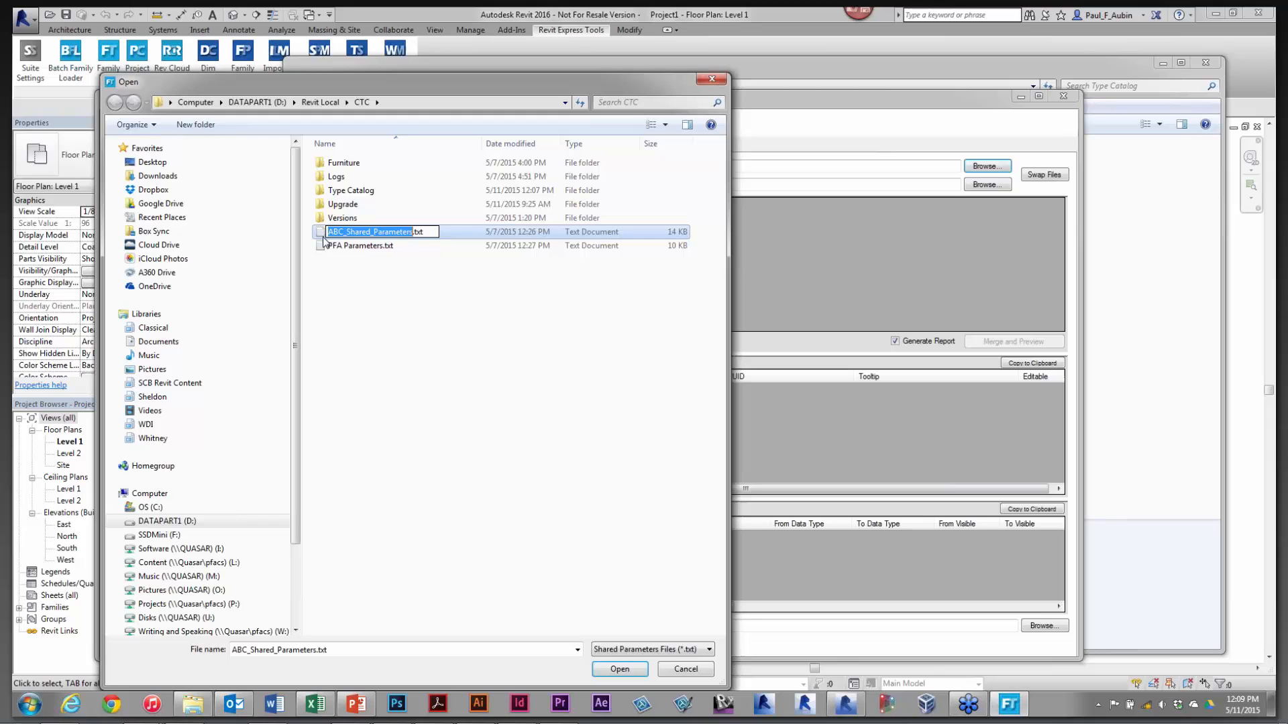
{"action": "left_click", "coordinate": [349, 231]}
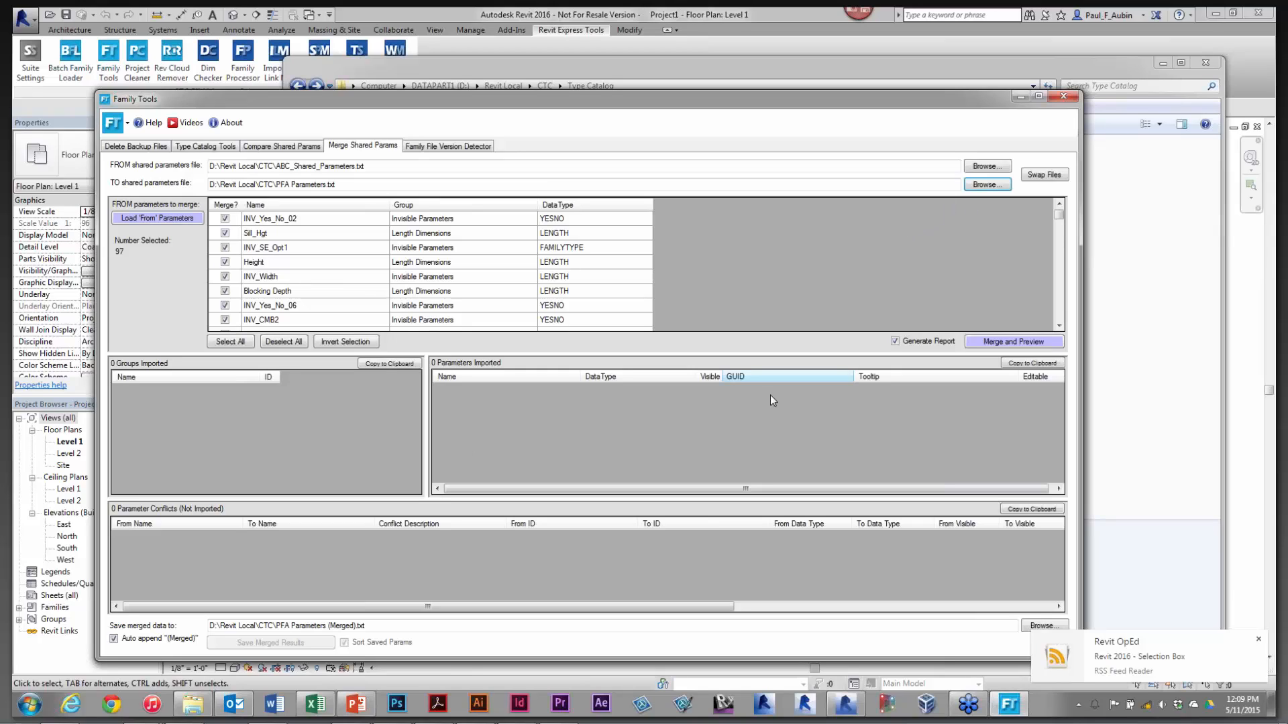
{"action": "left_click", "coordinate": [1000, 342]}
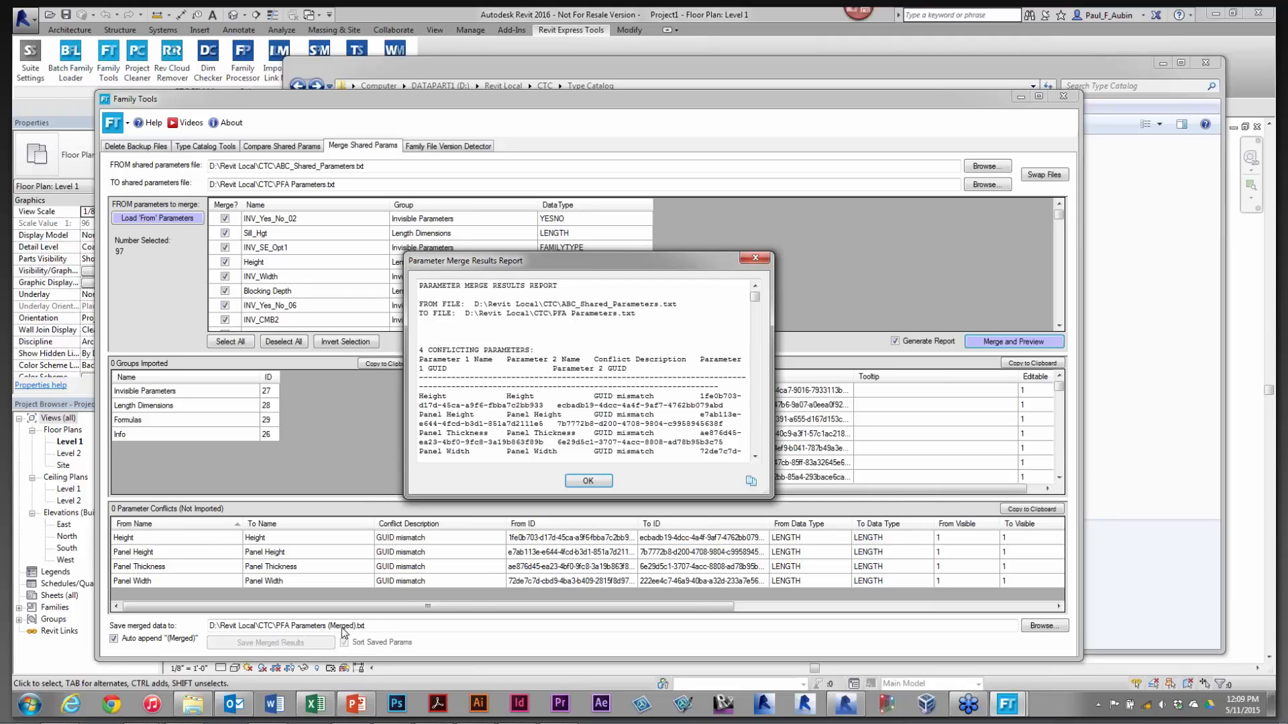
{"action": "left_click", "coordinate": [590, 487]}
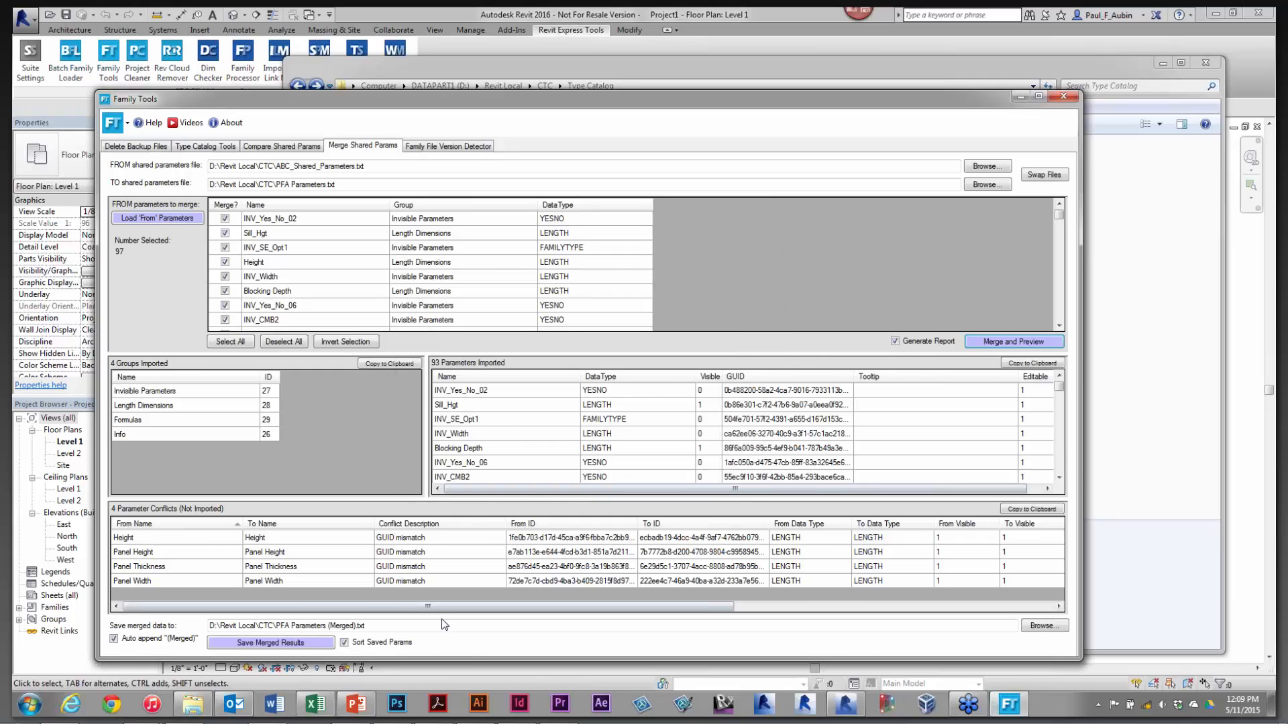
Save the merged results as PFA Parameters (Merged).txt in the CTC folder, and check for the new file in Windows Explorer
{"action": "key", "text": "alt+Tab"}
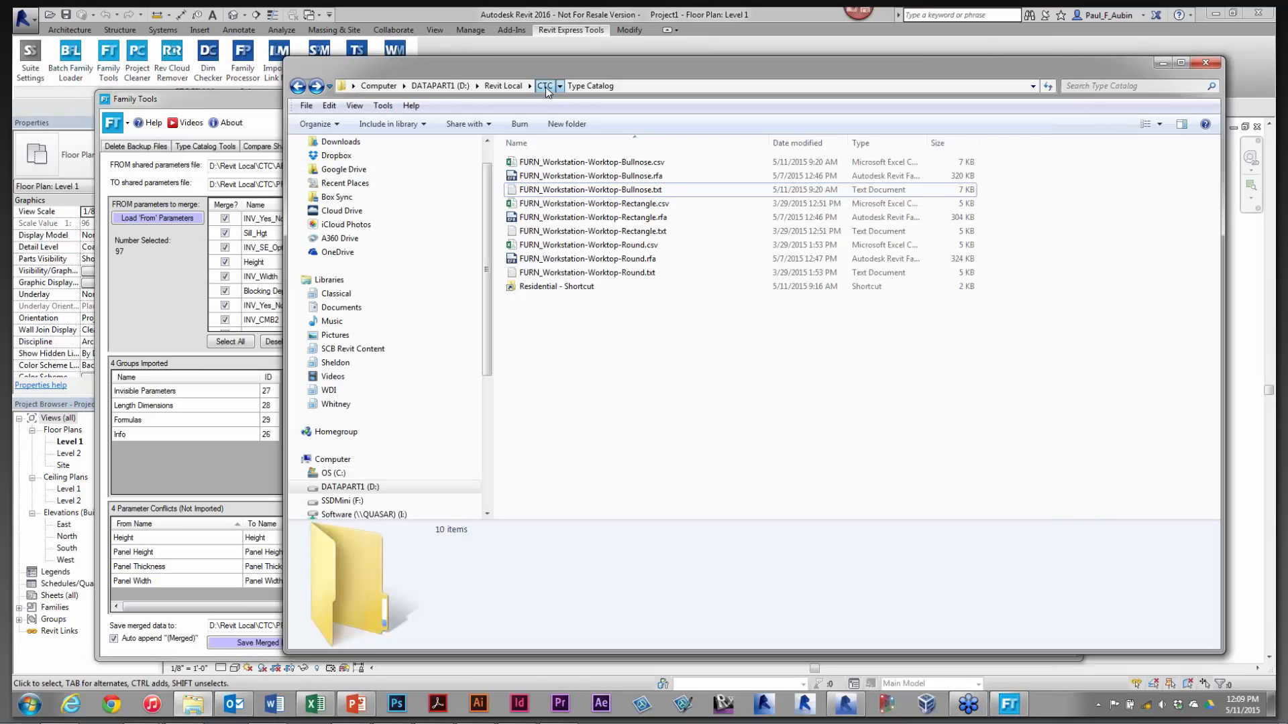
{"action": "key", "text": "alt+Up"}
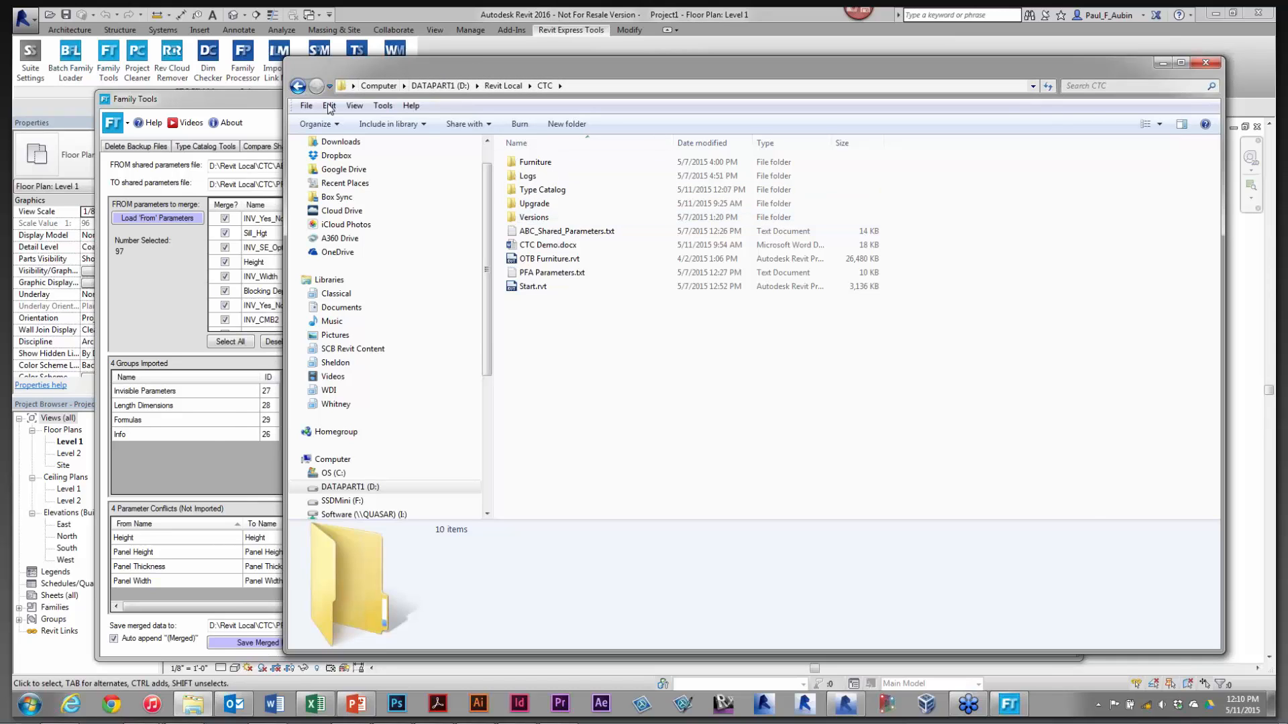
{"action": "key", "text": "alt+Tab"}
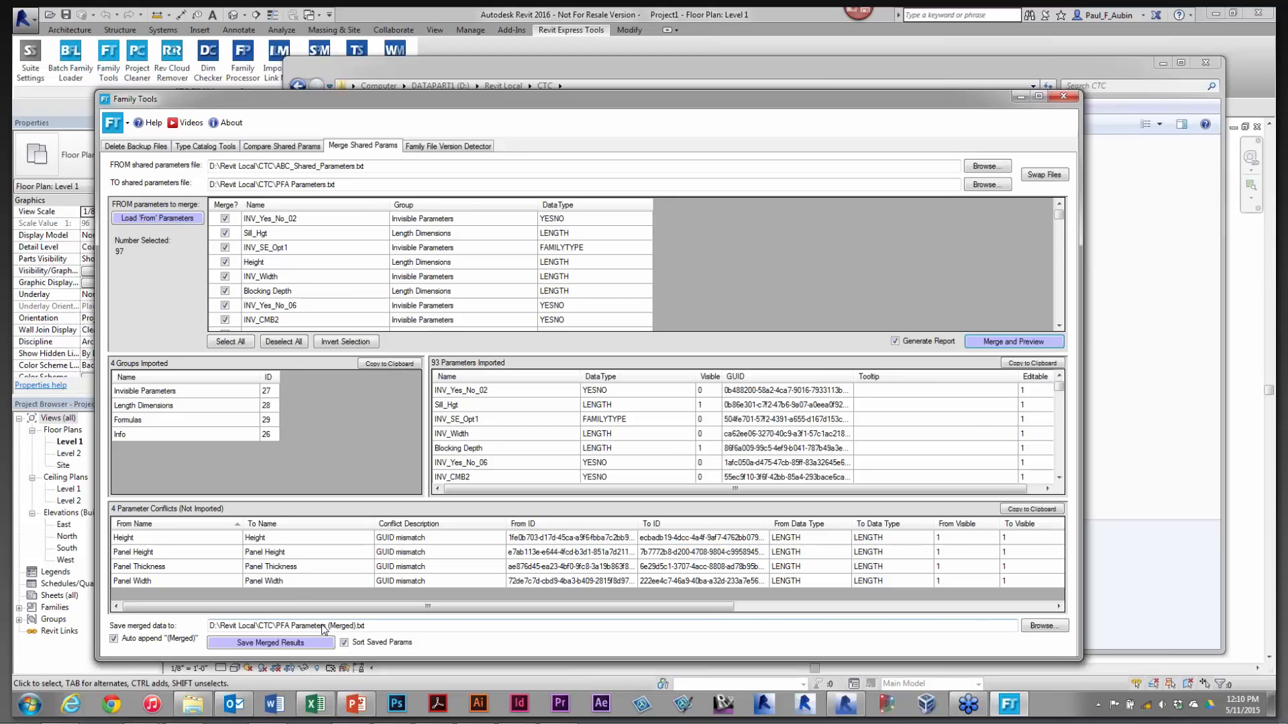
{"action": "left_click", "coordinate": [271, 643]}
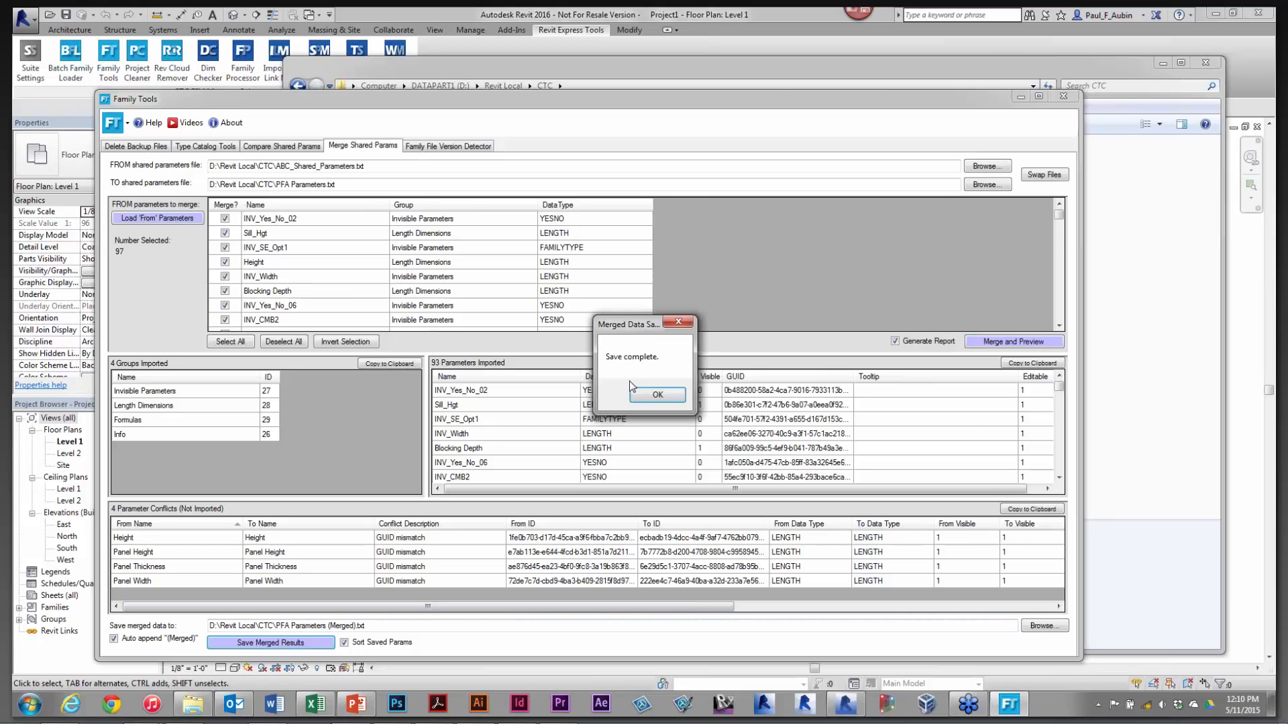
{"action": "left_click", "coordinate": [648, 395]}
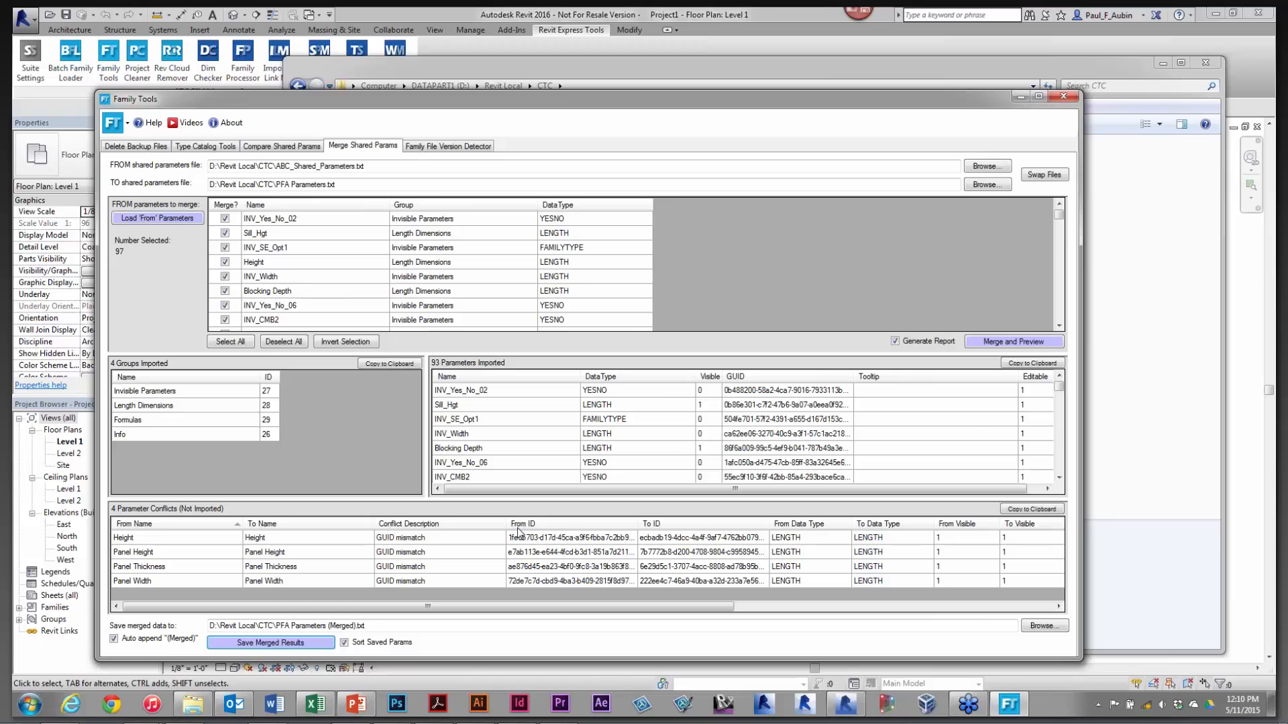
{"action": "left_click", "coordinate": [192, 704]}
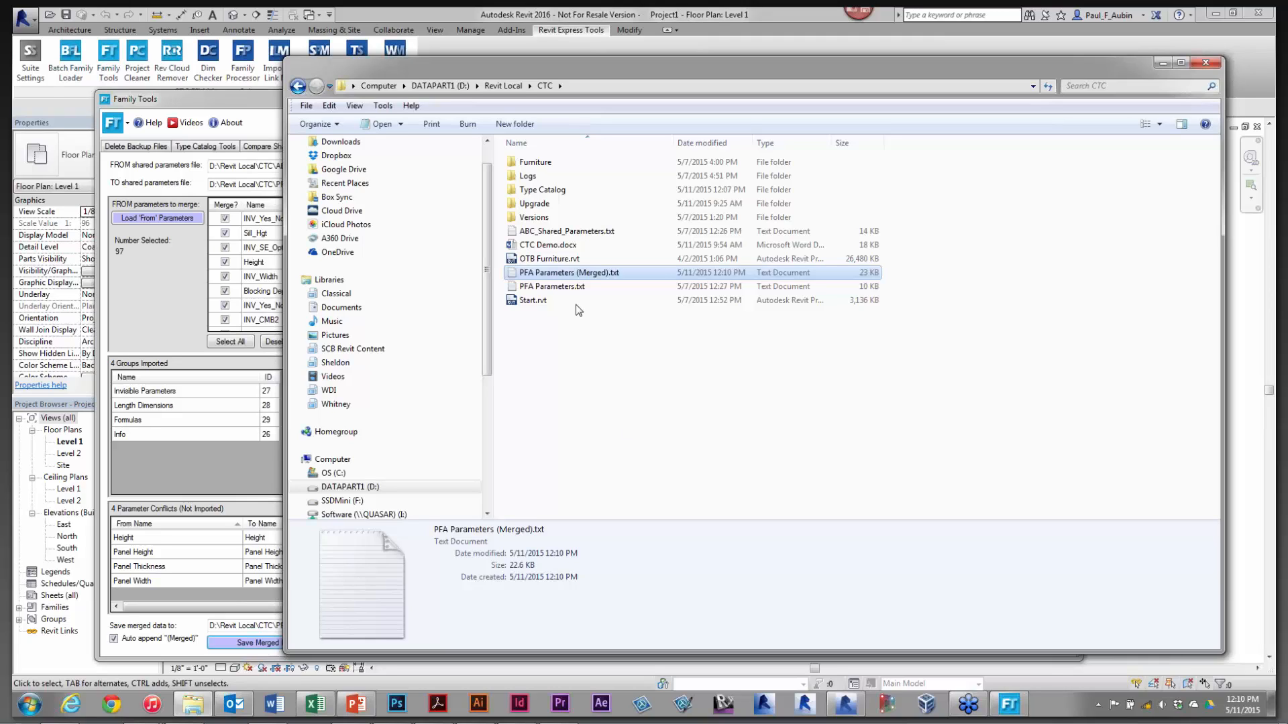
{"action": "left_click", "coordinate": [591, 346]}
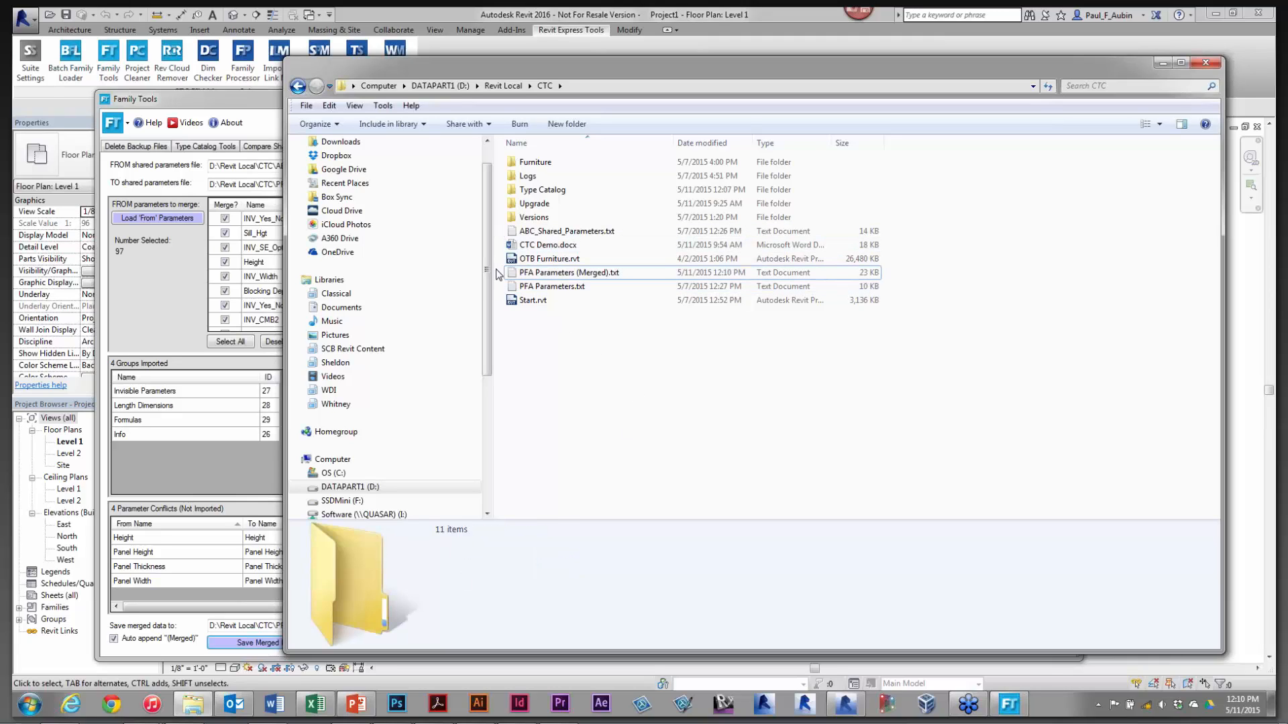
Close Family Tools and return to the Revit project window
{"action": "key", "text": "alt+Tab"}
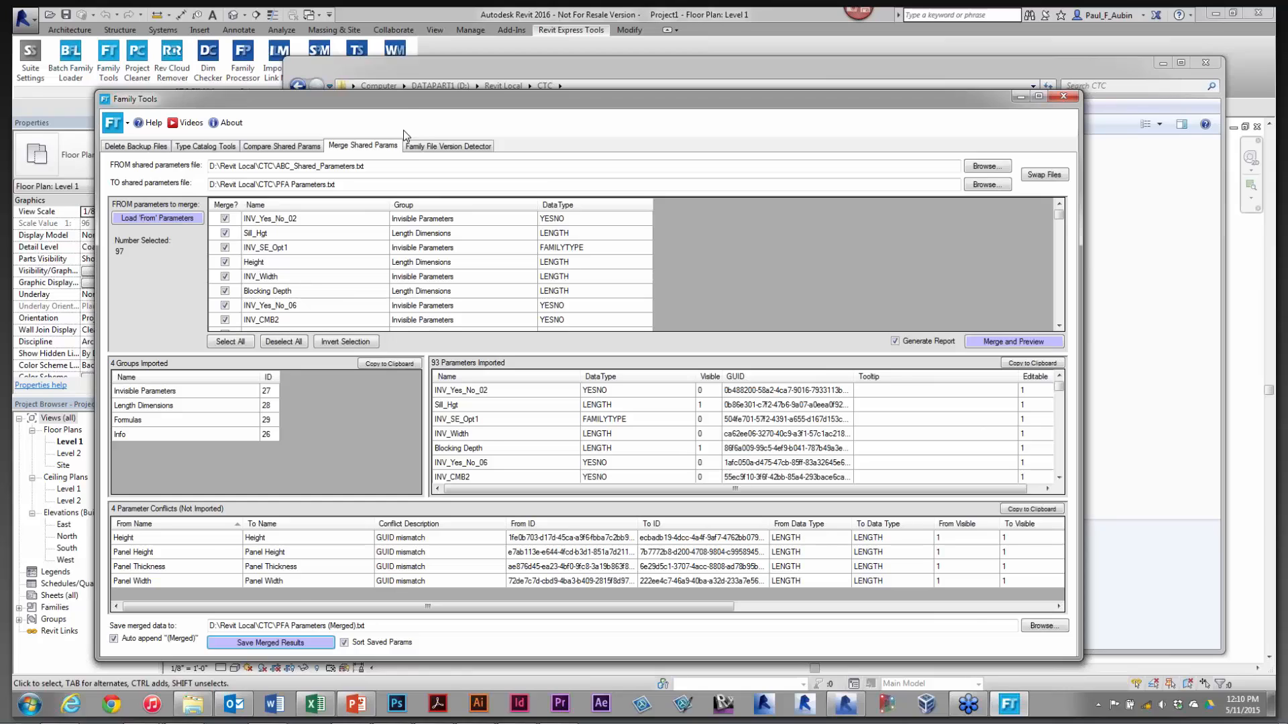
{"action": "left_click", "coordinate": [1059, 98]}
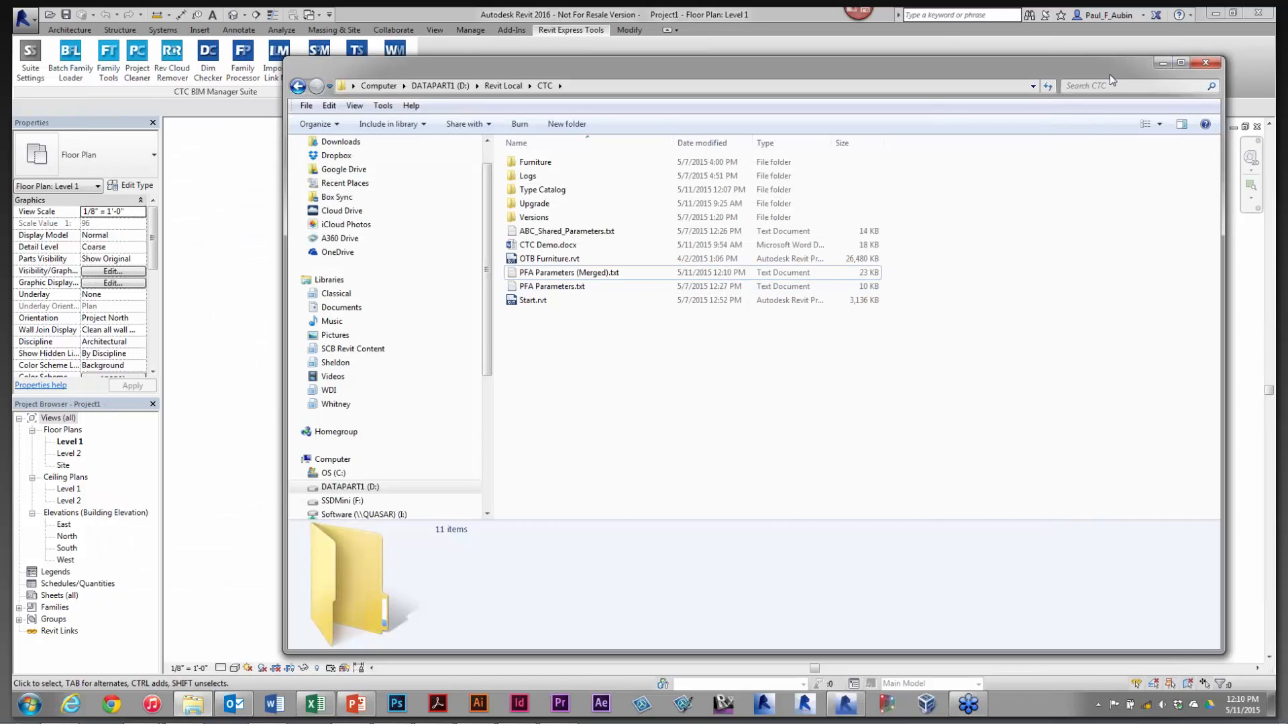
{"action": "left_click", "coordinate": [233, 219]}
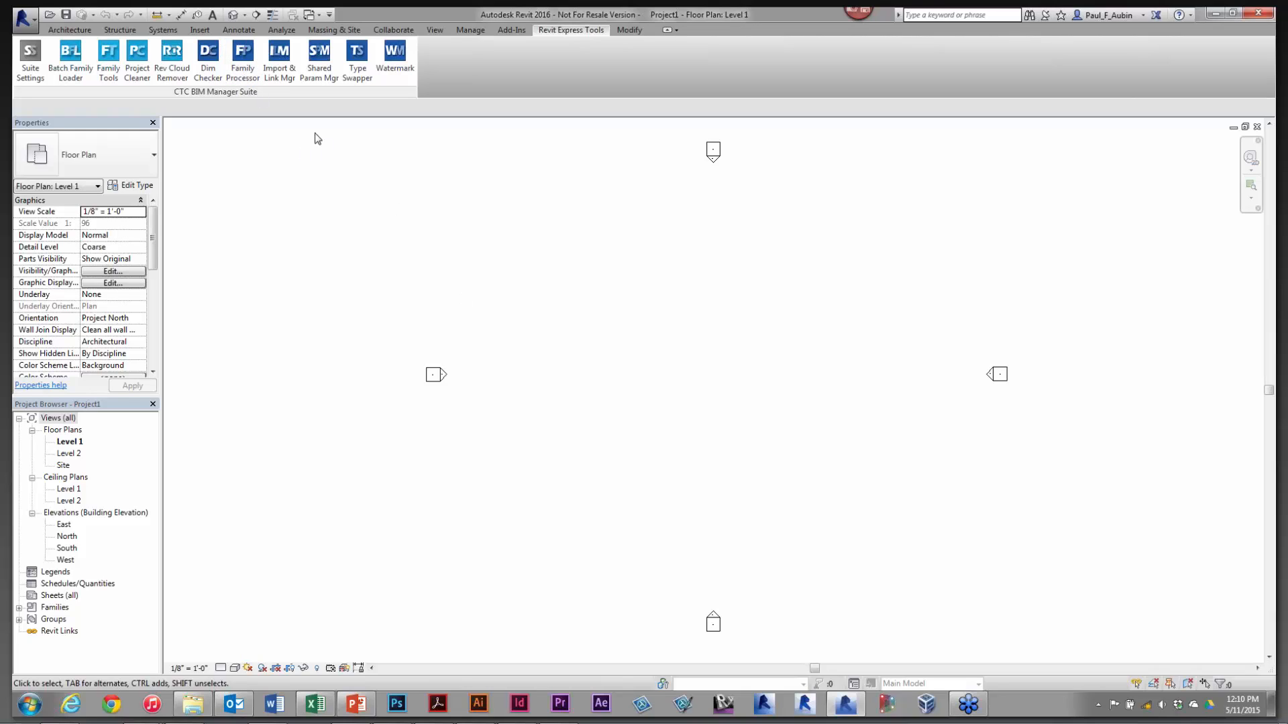
Try to run Family Processor with the project file open
{"action": "left_click", "coordinate": [240, 67]}
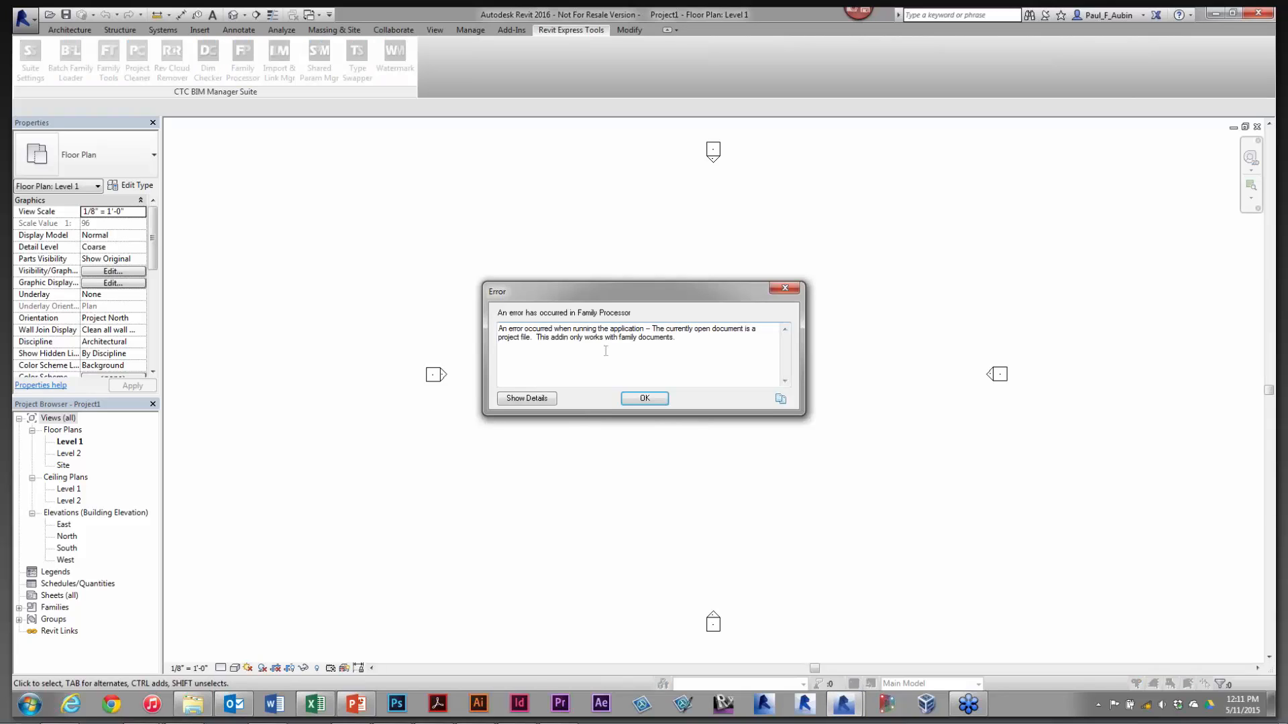
{"action": "left_click", "coordinate": [646, 398]}
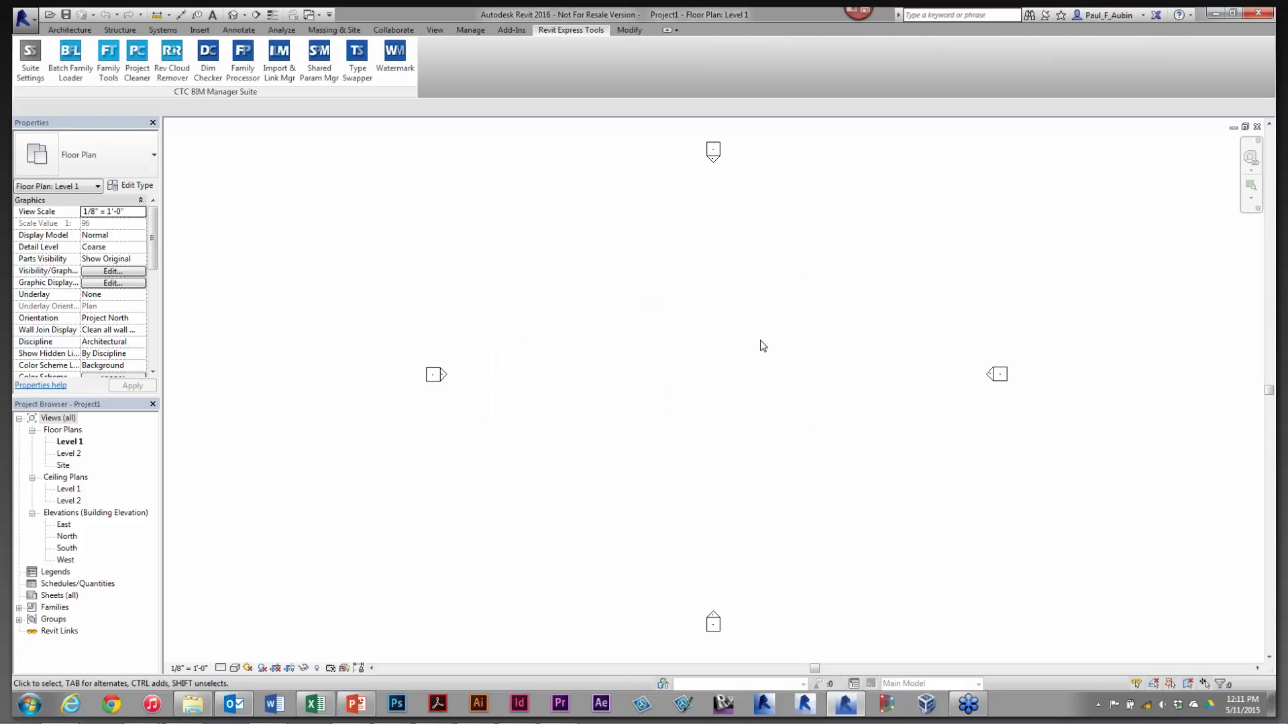
Minimize the project's floor plan view and create a new family from the Generic Model template
{"action": "left_click", "coordinate": [1232, 127]}
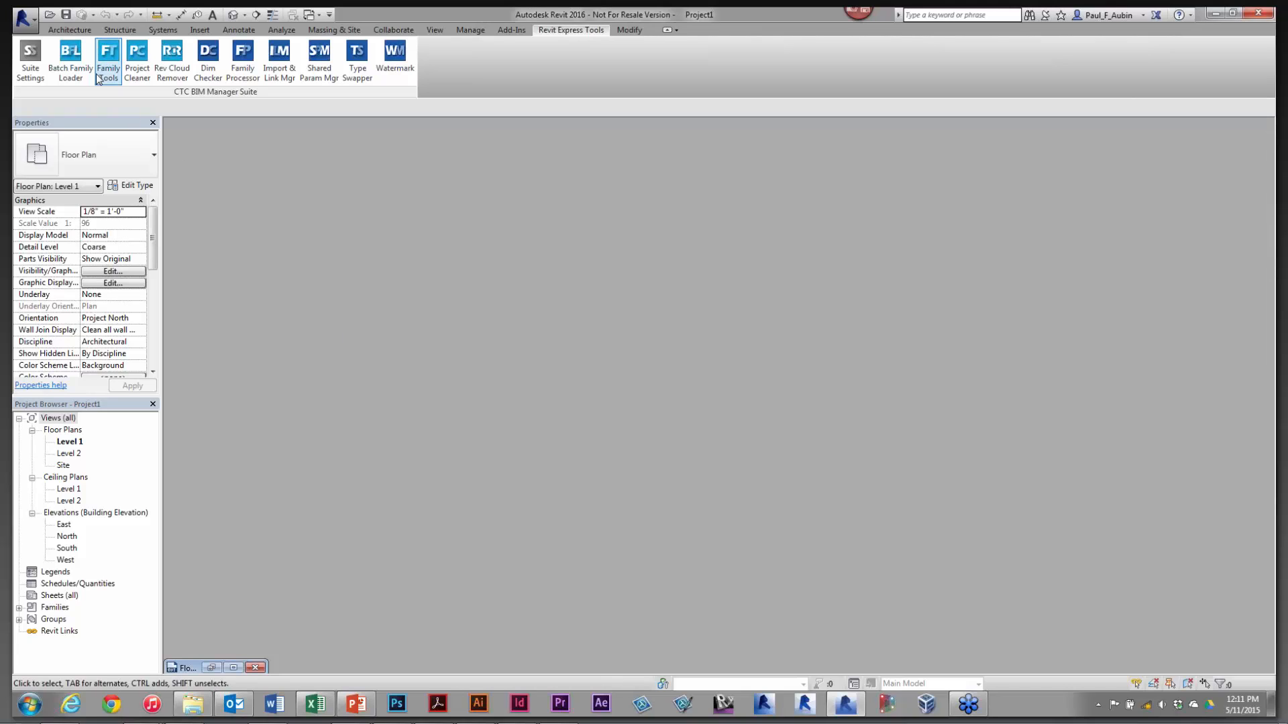
{"action": "left_click", "coordinate": [35, 27]}
{"action": "mouse_move", "coordinate": [74, 65]}
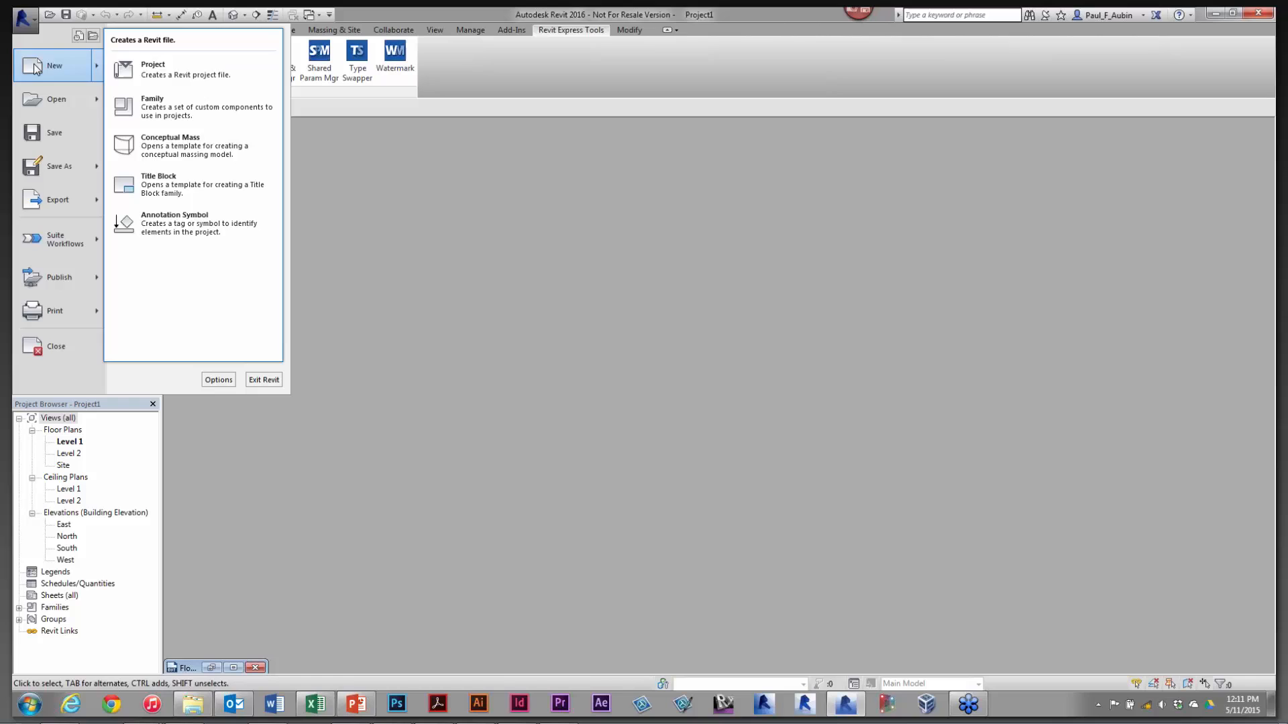
{"action": "left_click", "coordinate": [139, 103]}
{"action": "left_click", "coordinate": [822, 424]}
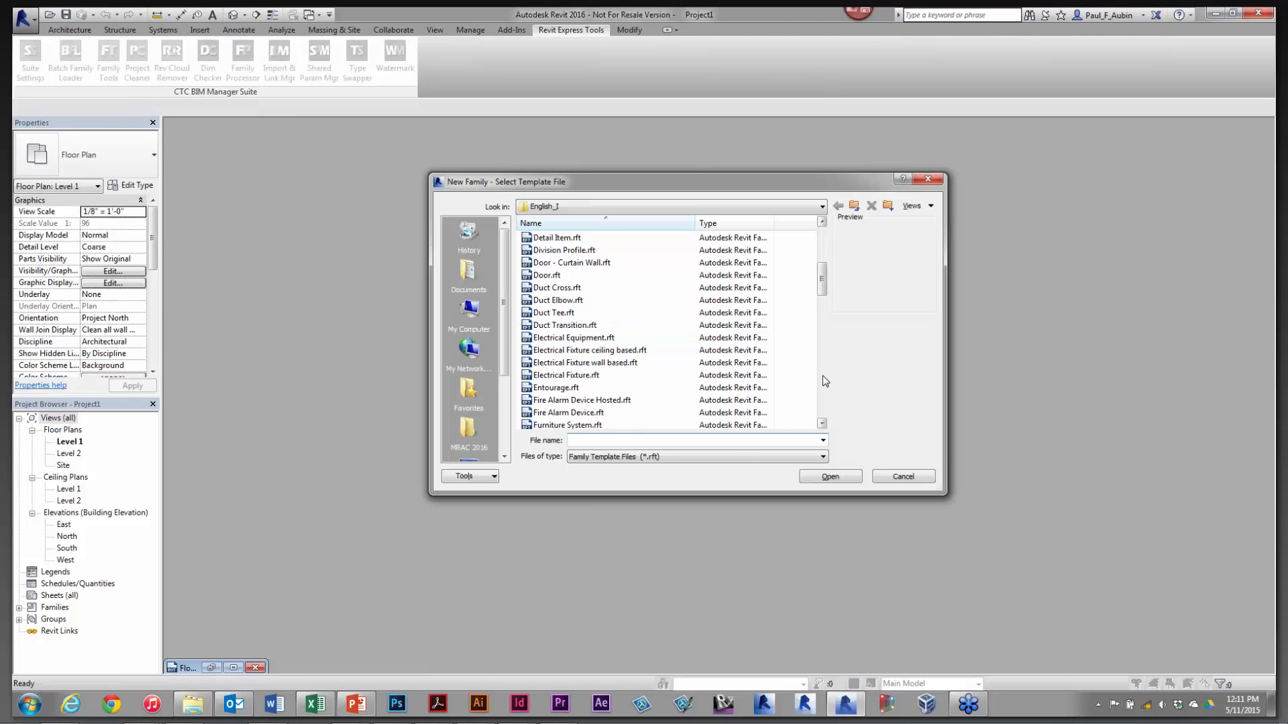
{"action": "left_click", "coordinate": [580, 376]}
{"action": "left_click", "coordinate": [845, 477]}
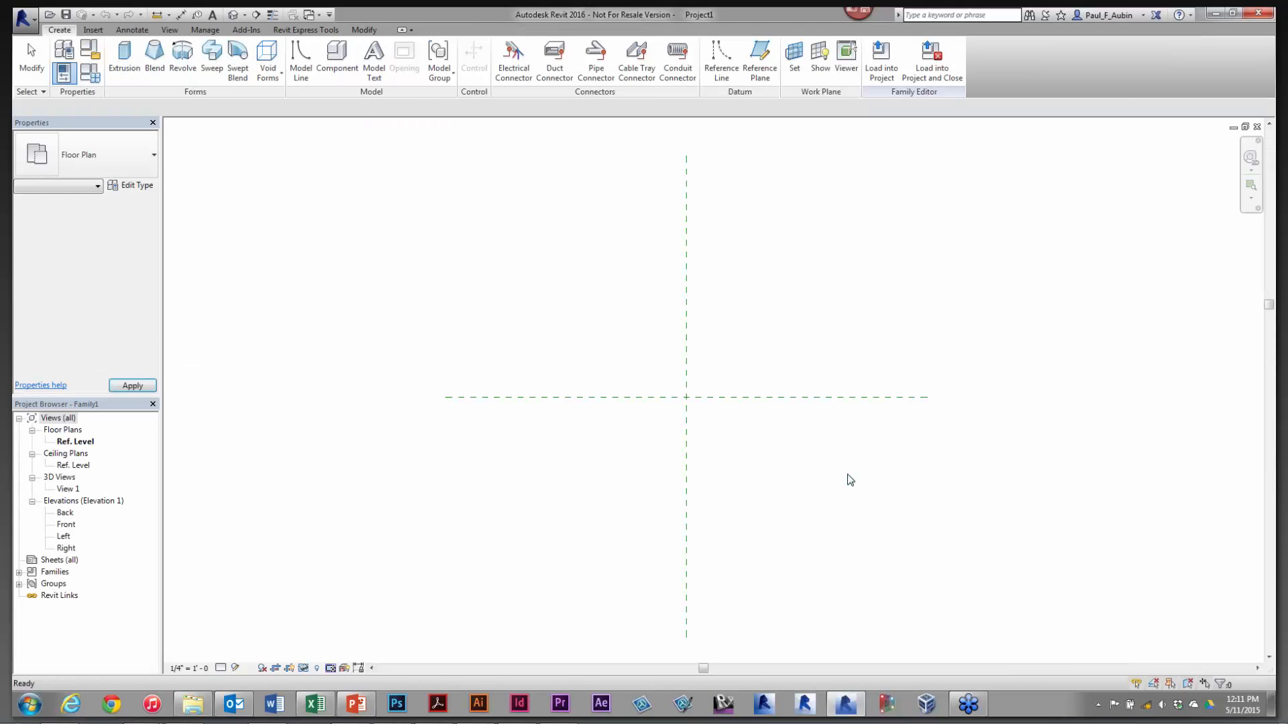
Minimize the new family's view, make the family the active document, and launch Family Processor
{"action": "left_click", "coordinate": [1233, 128]}
{"action": "left_click", "coordinate": [287, 668]}
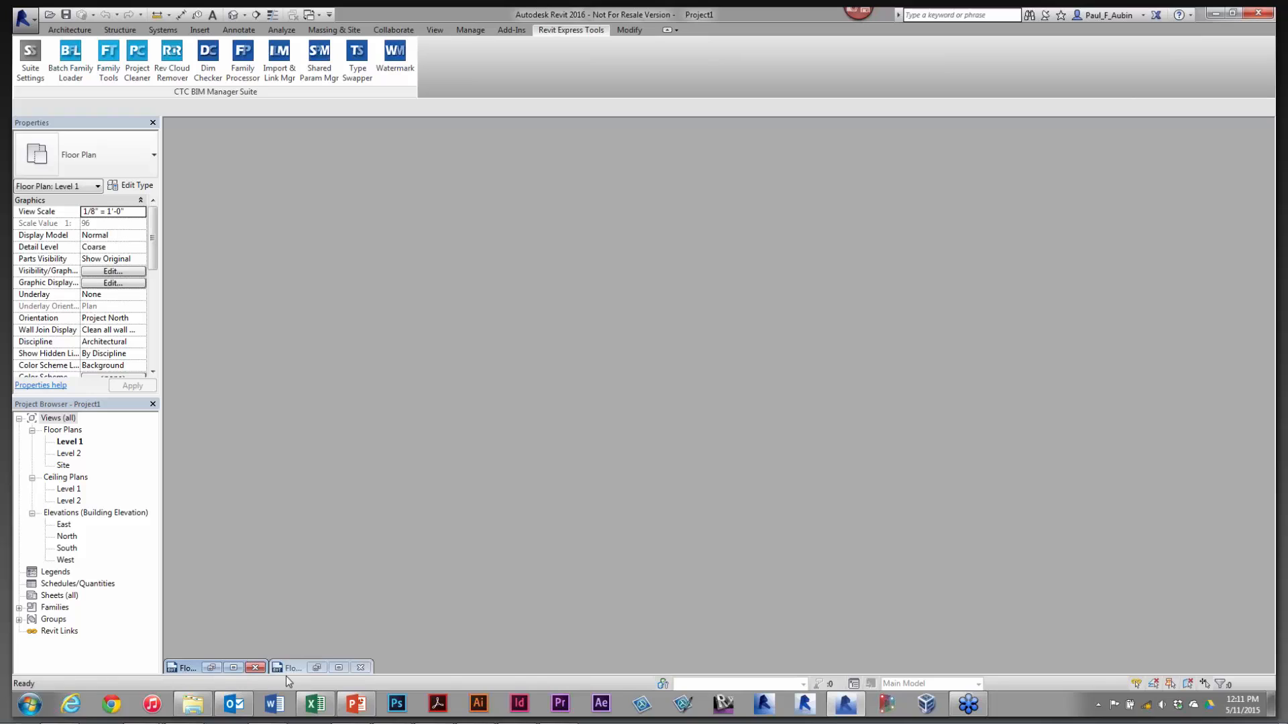
{"action": "left_click", "coordinate": [243, 59]}
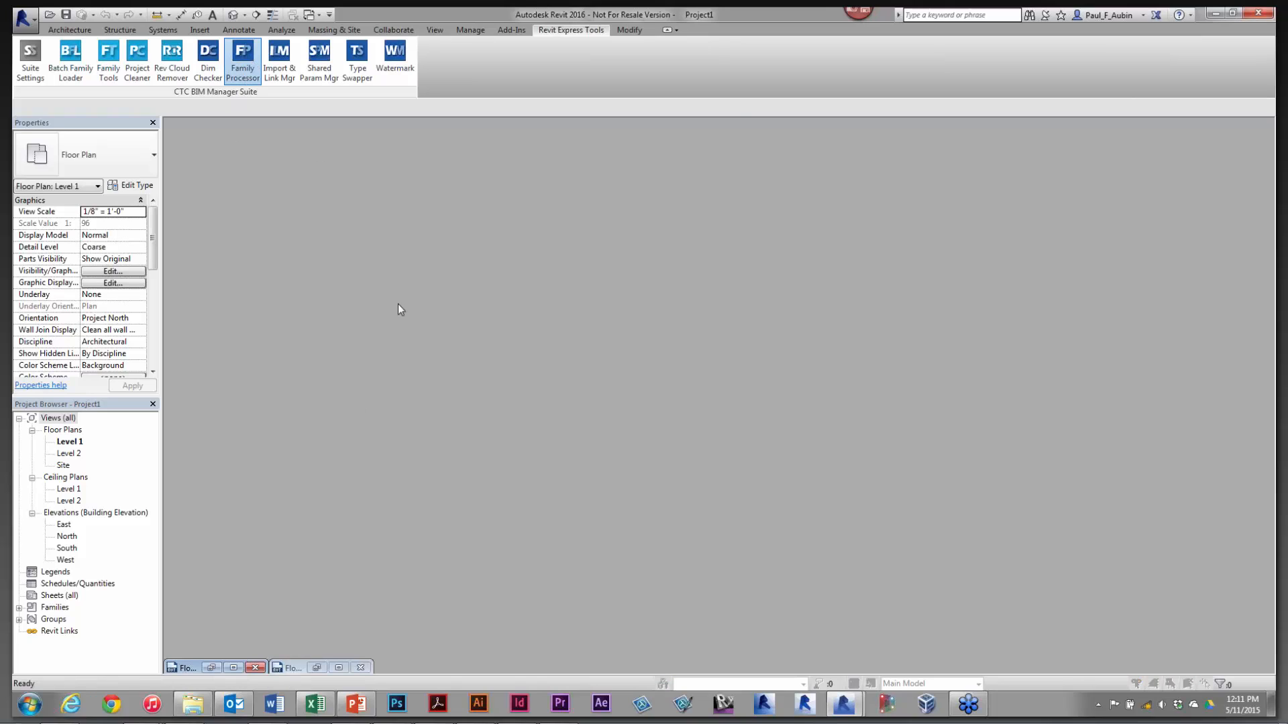
{"action": "left_click", "coordinate": [644, 399]}
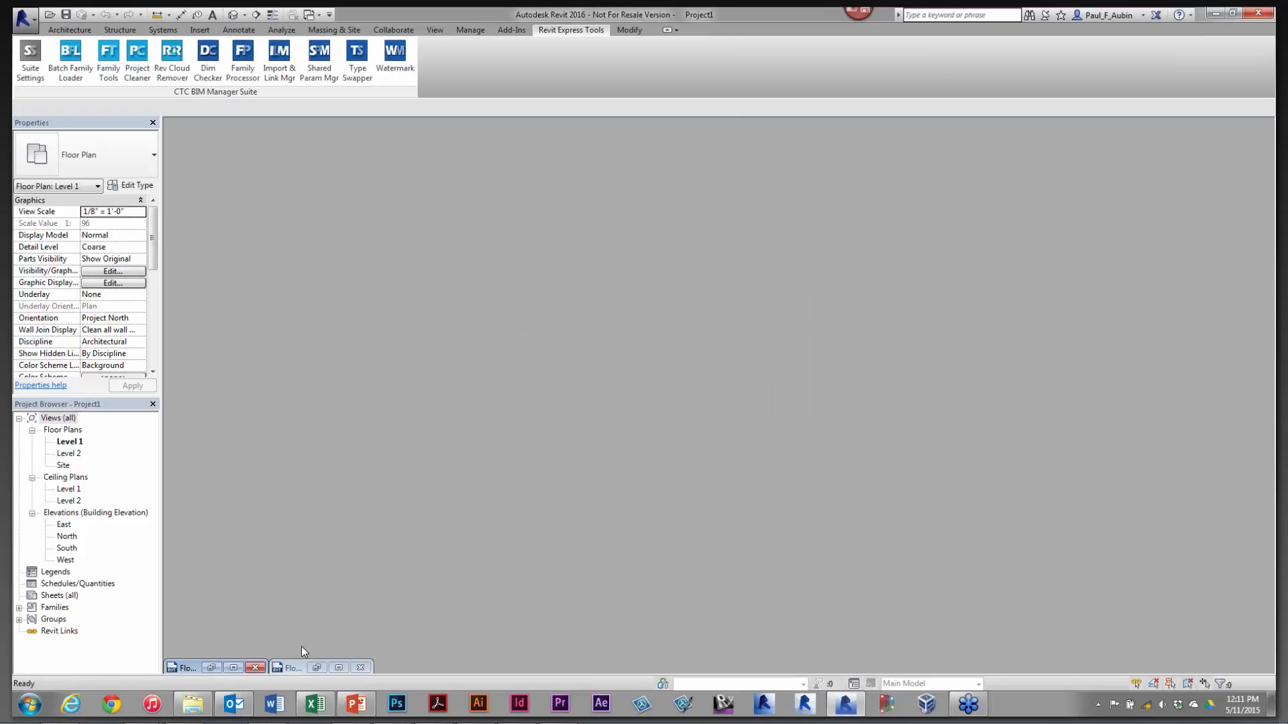
{"action": "left_click", "coordinate": [289, 668]}
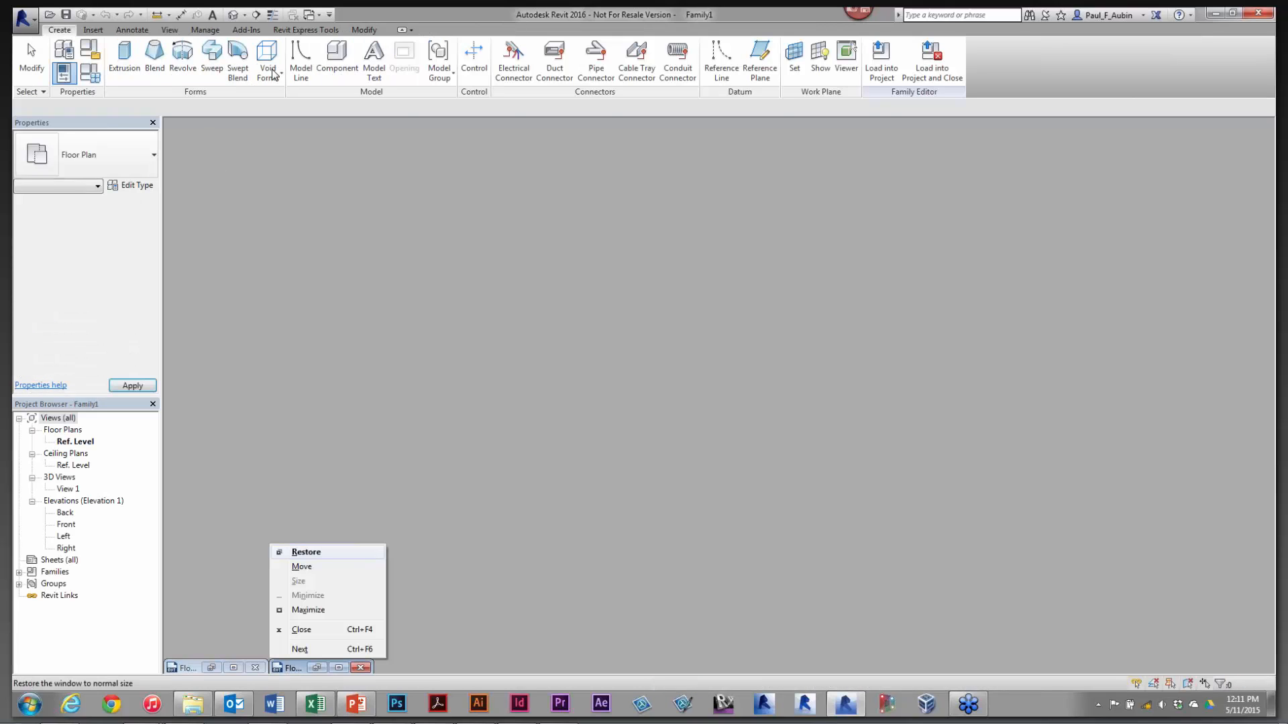
{"action": "left_click", "coordinate": [299, 30]}
{"action": "left_click", "coordinate": [243, 59]}
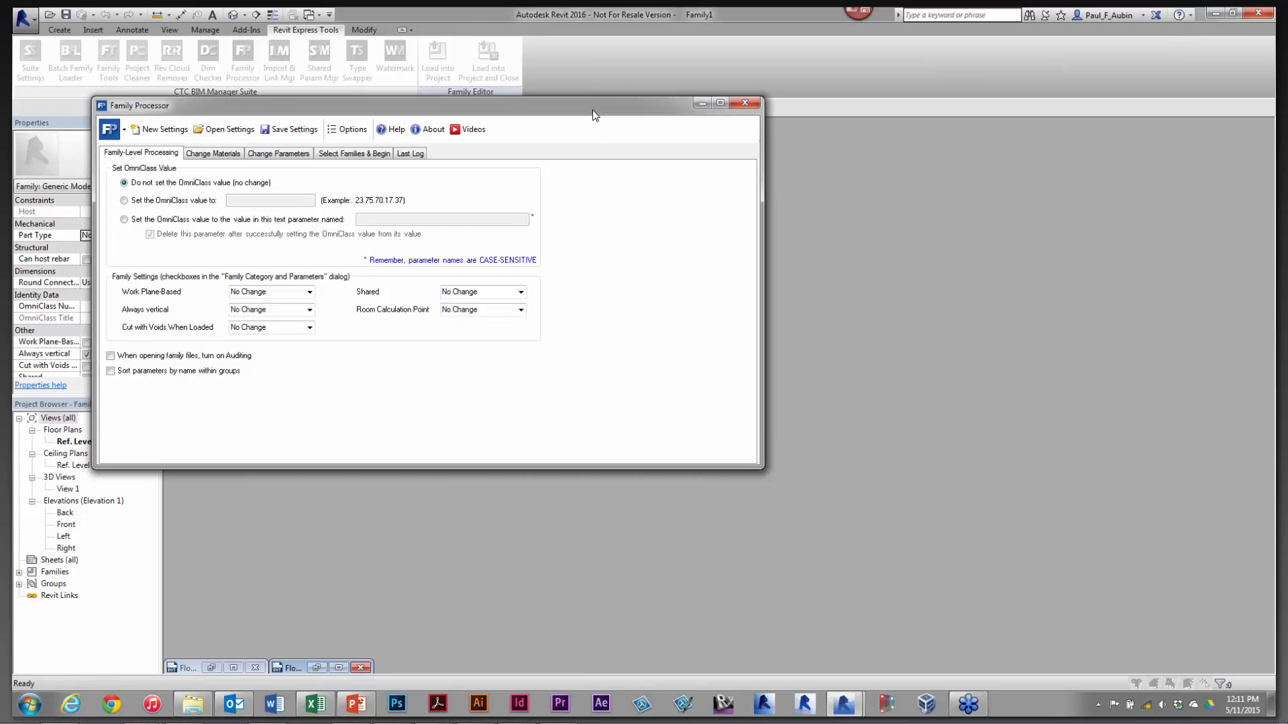
Clear all family processing settings in Family Processor, and reposition and enlarge its window
{"action": "left_click_drag", "start_coordinate": [582, 104], "coordinate": [649, 111]}
{"action": "left_click", "coordinate": [221, 134]}
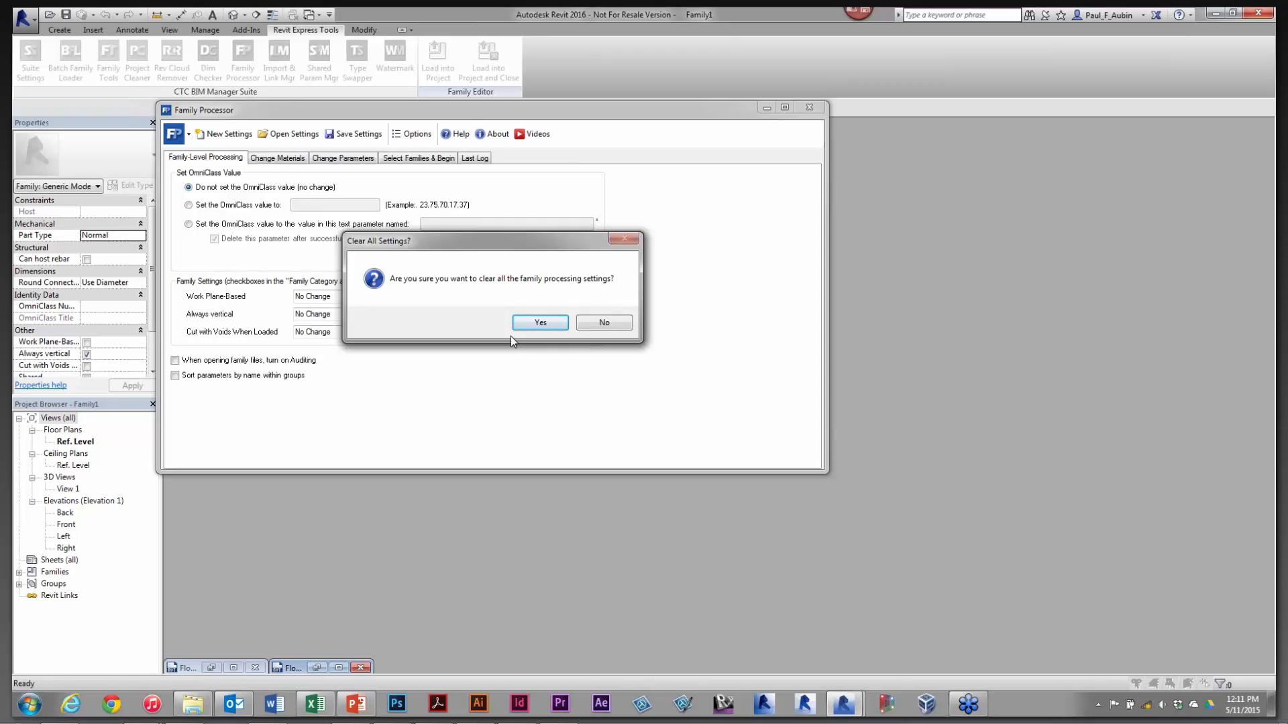
{"action": "left_click", "coordinate": [535, 323]}
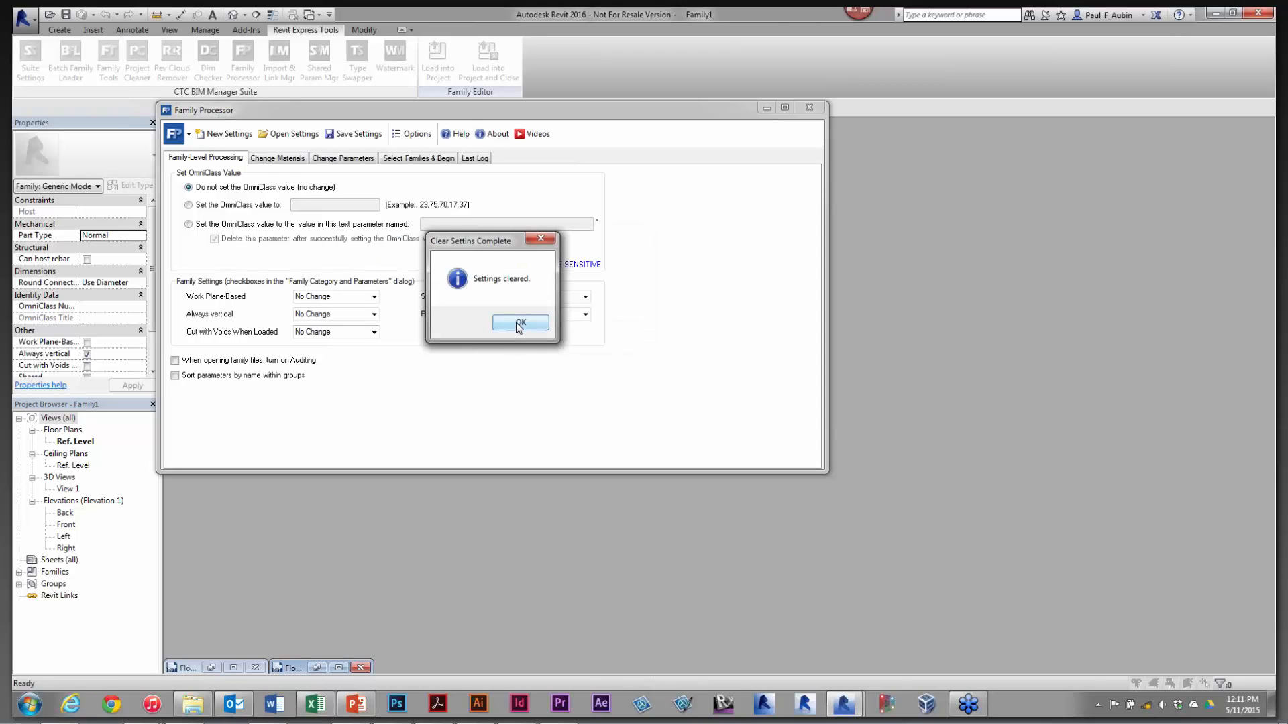
{"action": "left_click", "coordinate": [519, 323]}
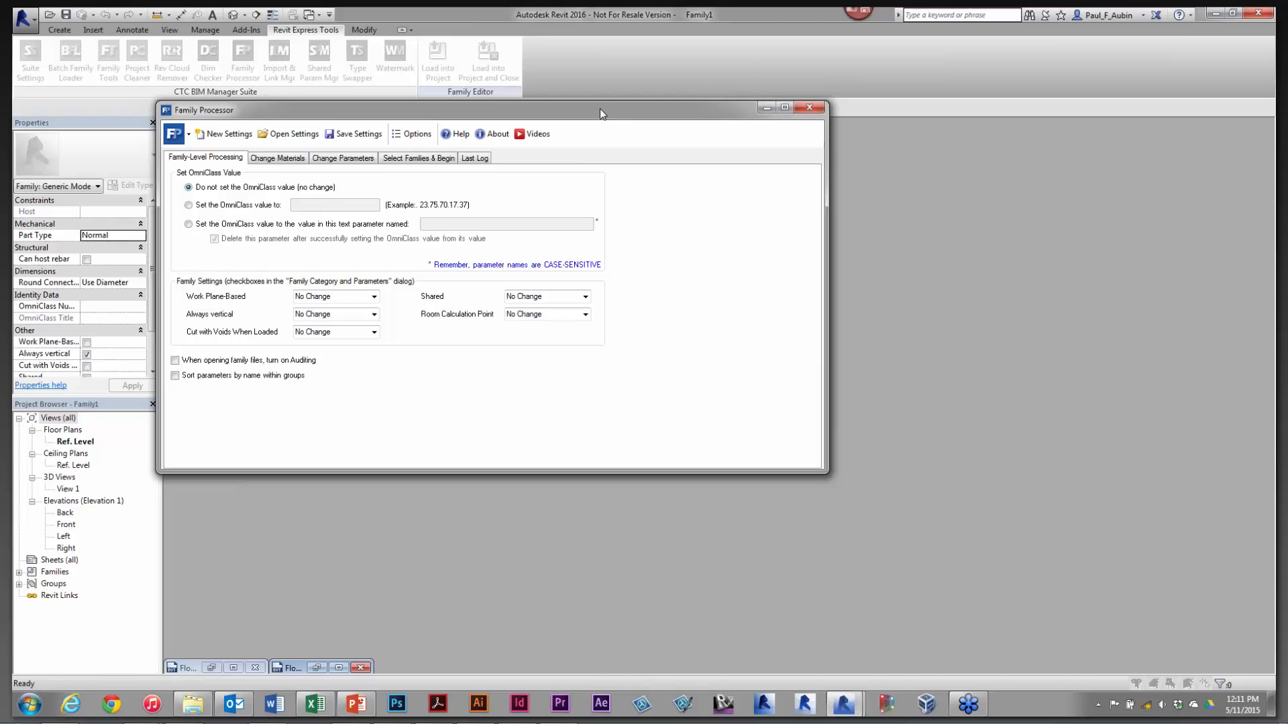
{"action": "left_click_drag", "start_coordinate": [600, 112], "coordinate": [585, 64]}
{"action": "left_click_drag", "start_coordinate": [810, 424], "coordinate": [896, 581]}
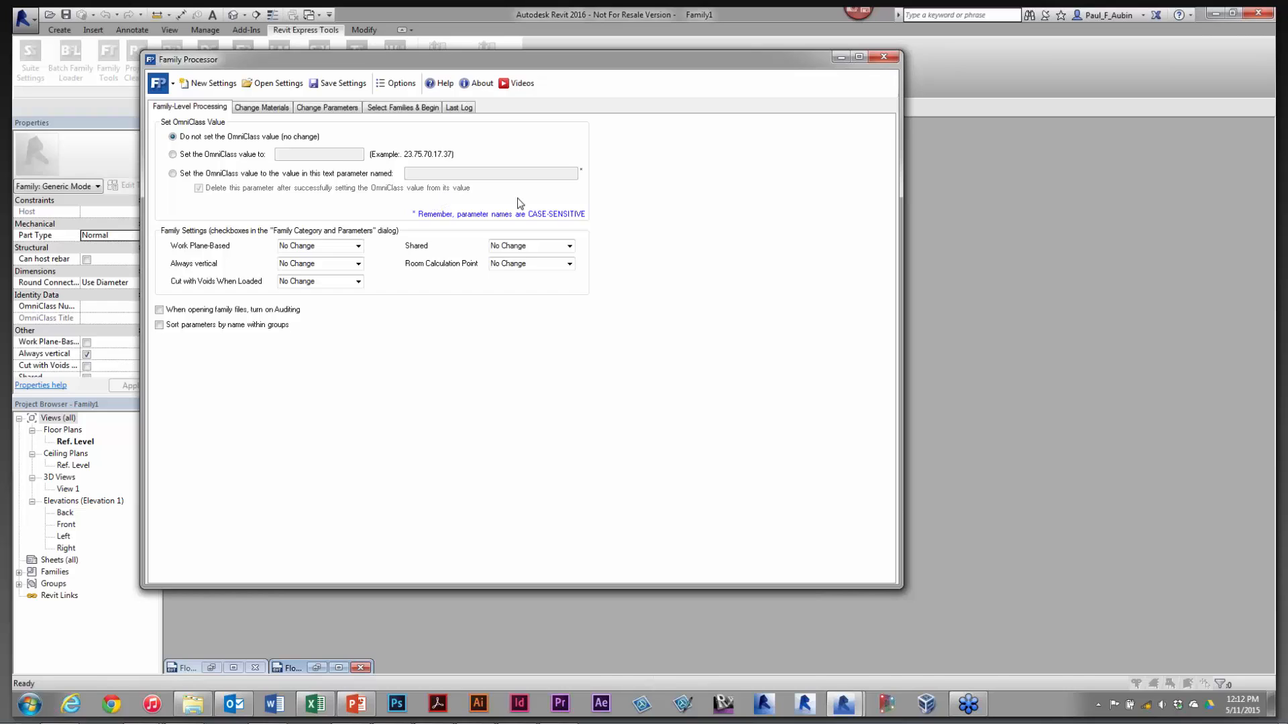
Set the parent folder to D:\Revit Local\CTC\Upgrade and add all family files found there to the files to process
{"action": "left_click", "coordinate": [397, 109]}
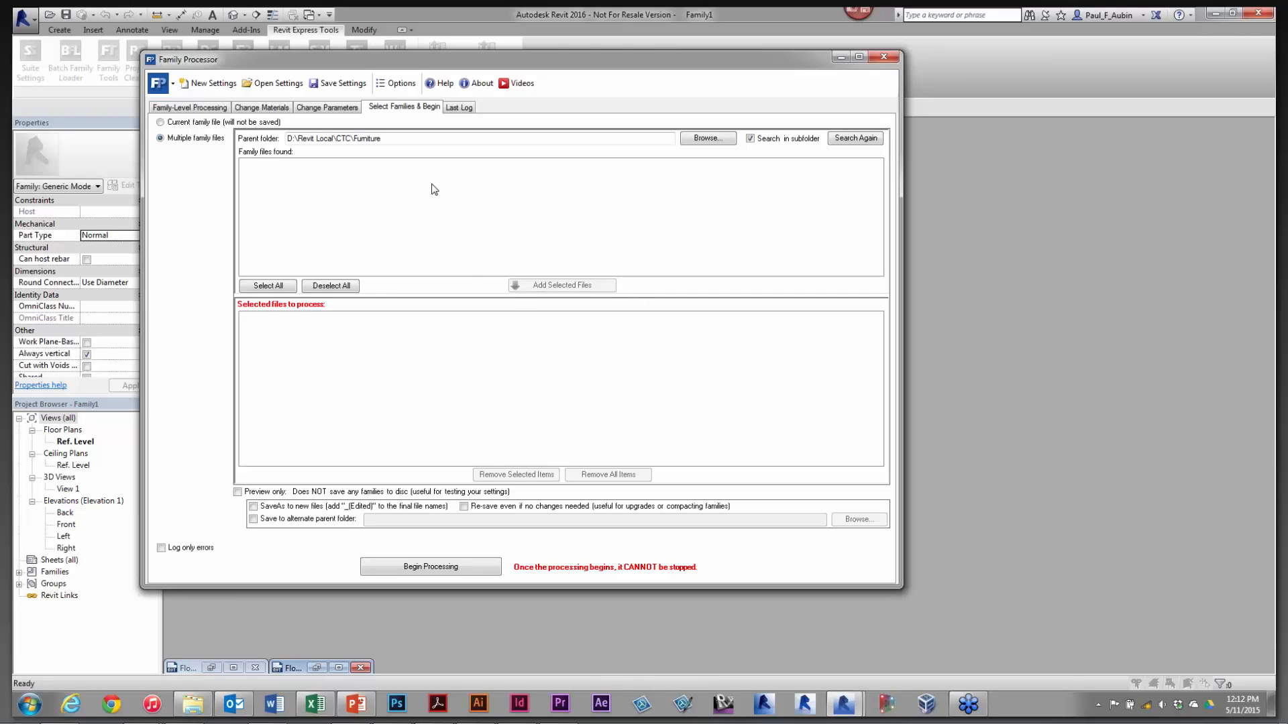
{"action": "left_click", "coordinate": [708, 146]}
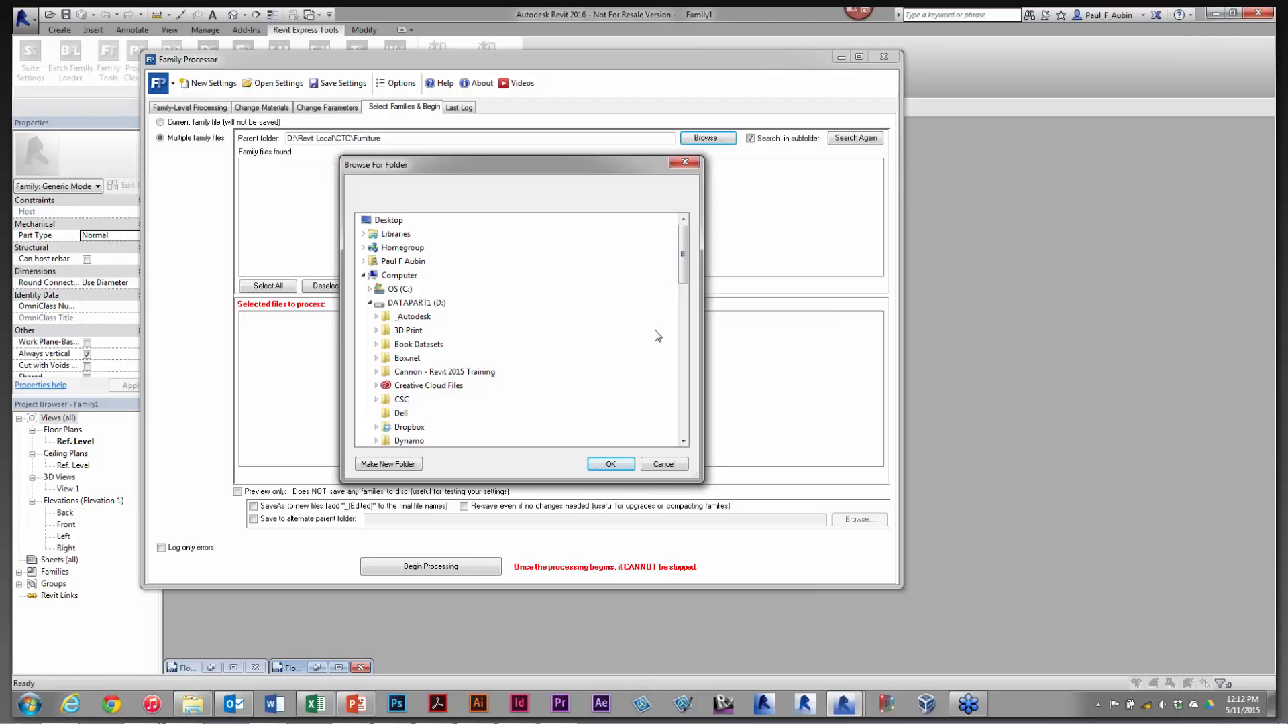
{"action": "left_click_drag", "start_coordinate": [683, 278], "coordinate": [682, 349]}
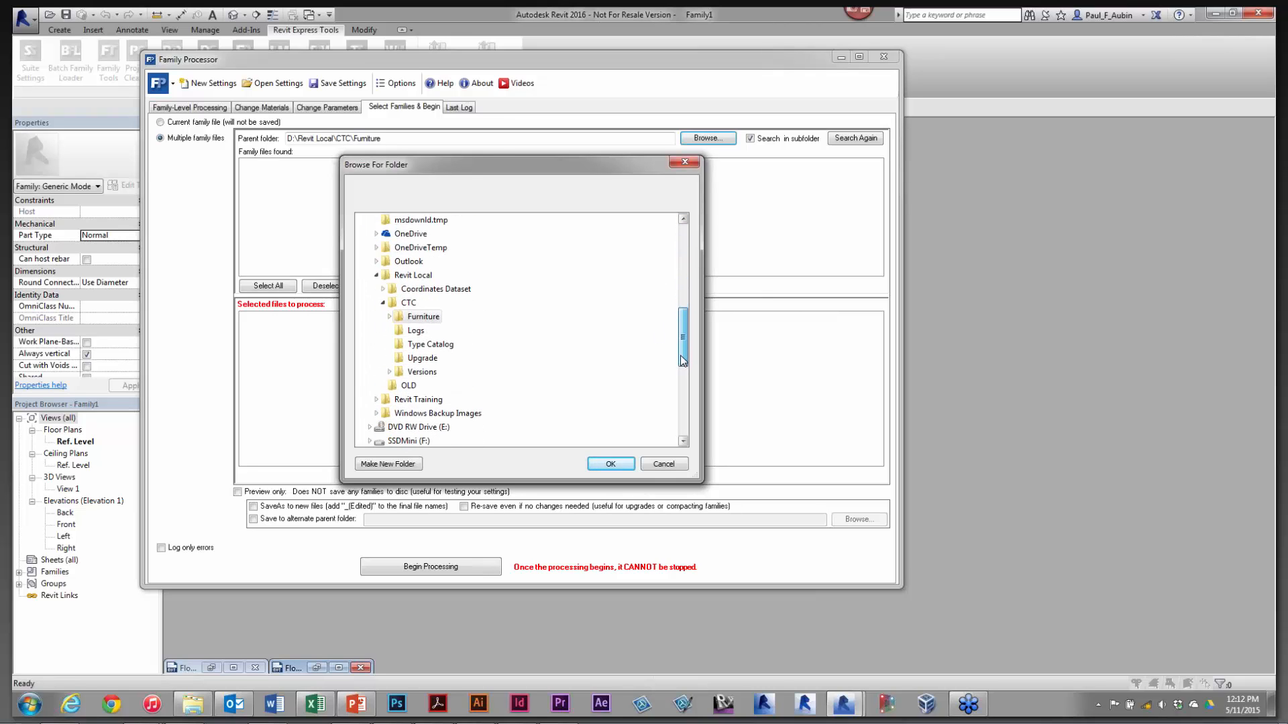
{"action": "left_click", "coordinate": [421, 358]}
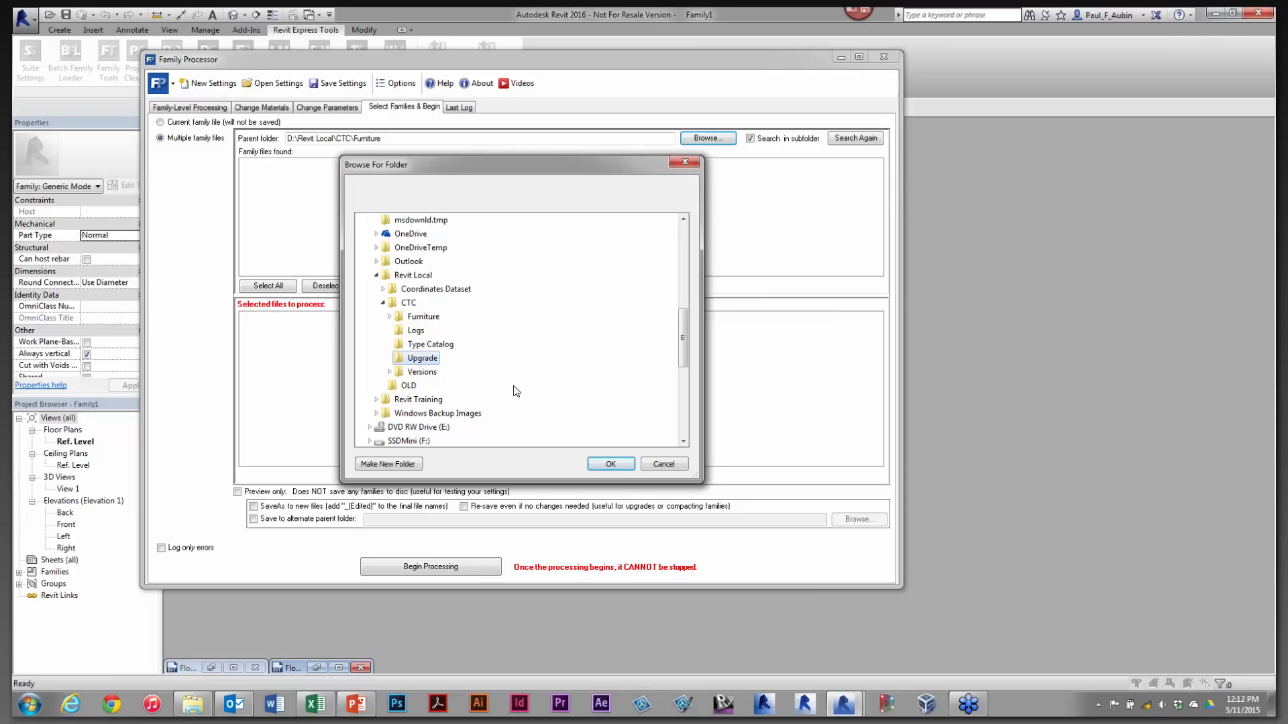
{"action": "left_click", "coordinate": [610, 463]}
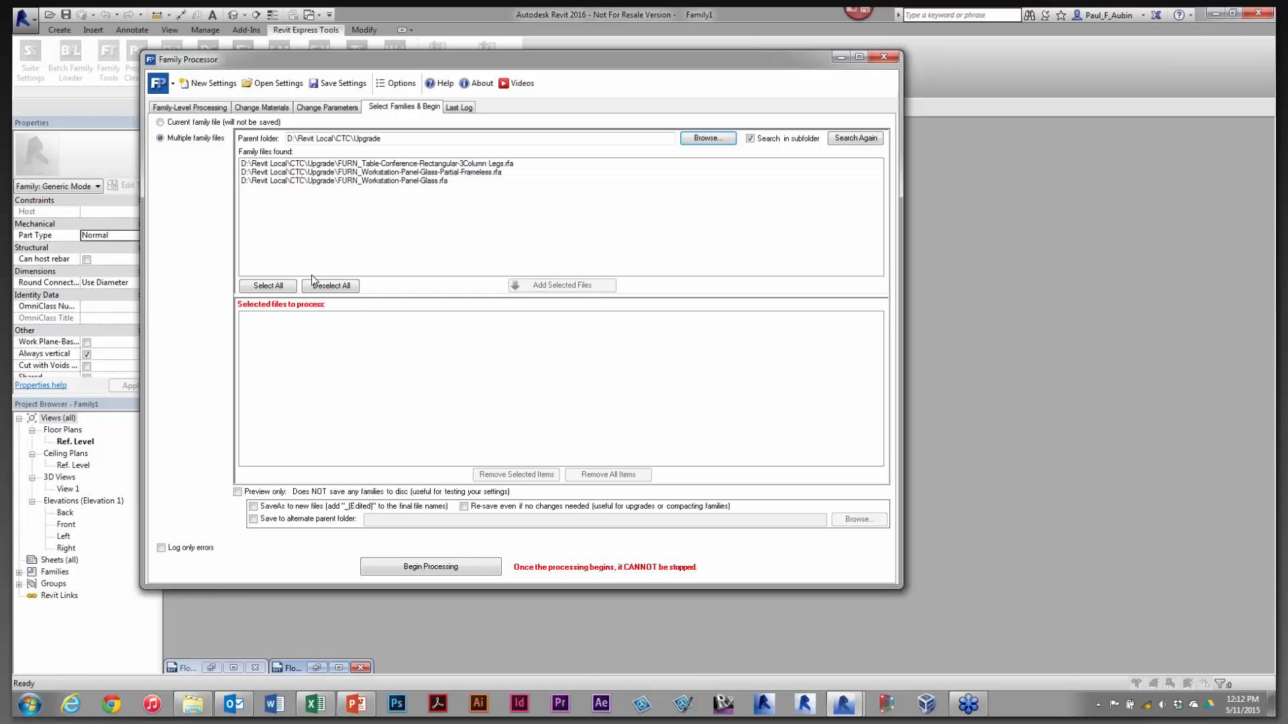
{"action": "left_click", "coordinate": [287, 287]}
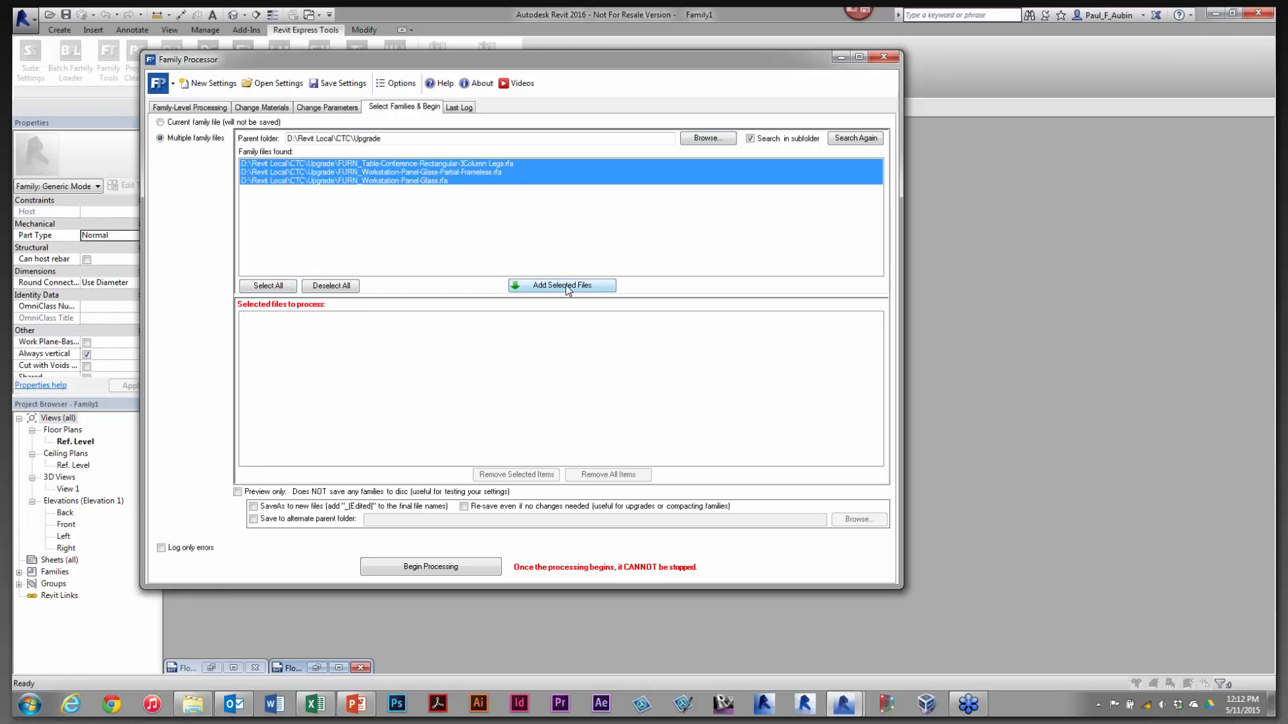
{"action": "left_click", "coordinate": [588, 289]}
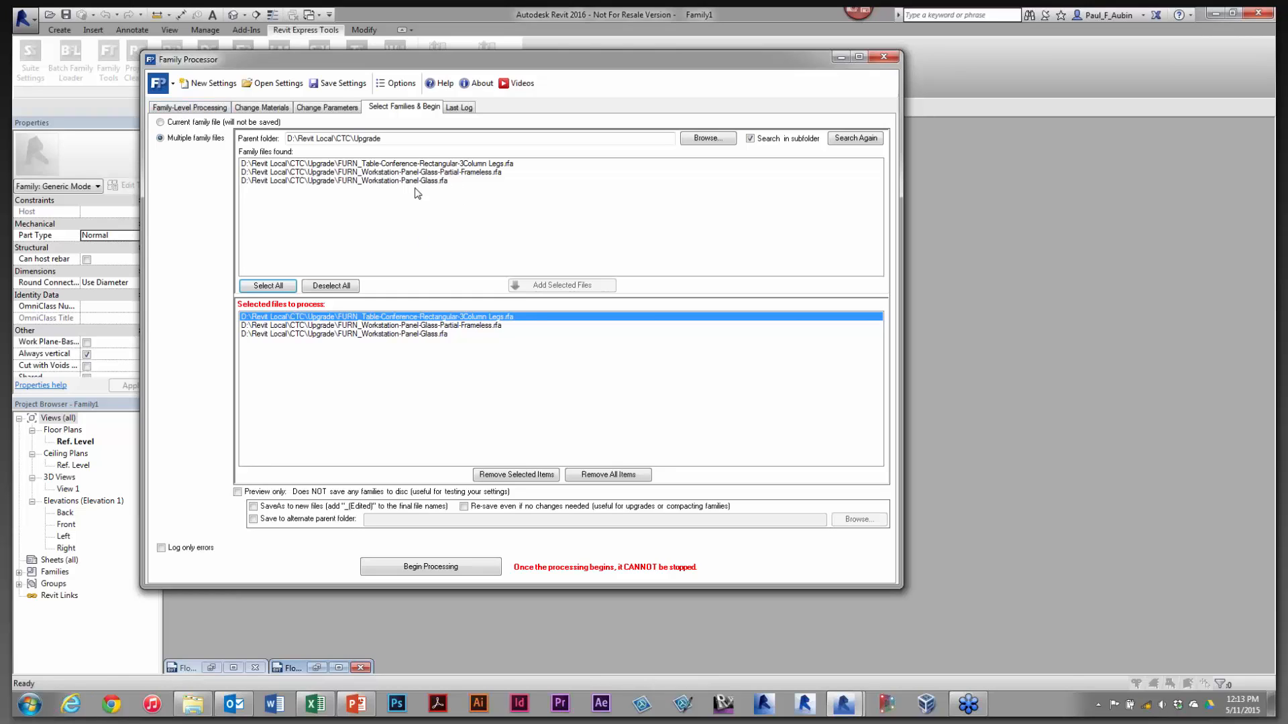
Process the selected families with the option to re-save even if no changes are needed
{"action": "left_click", "coordinate": [464, 507]}
{"action": "left_click", "coordinate": [442, 570]}
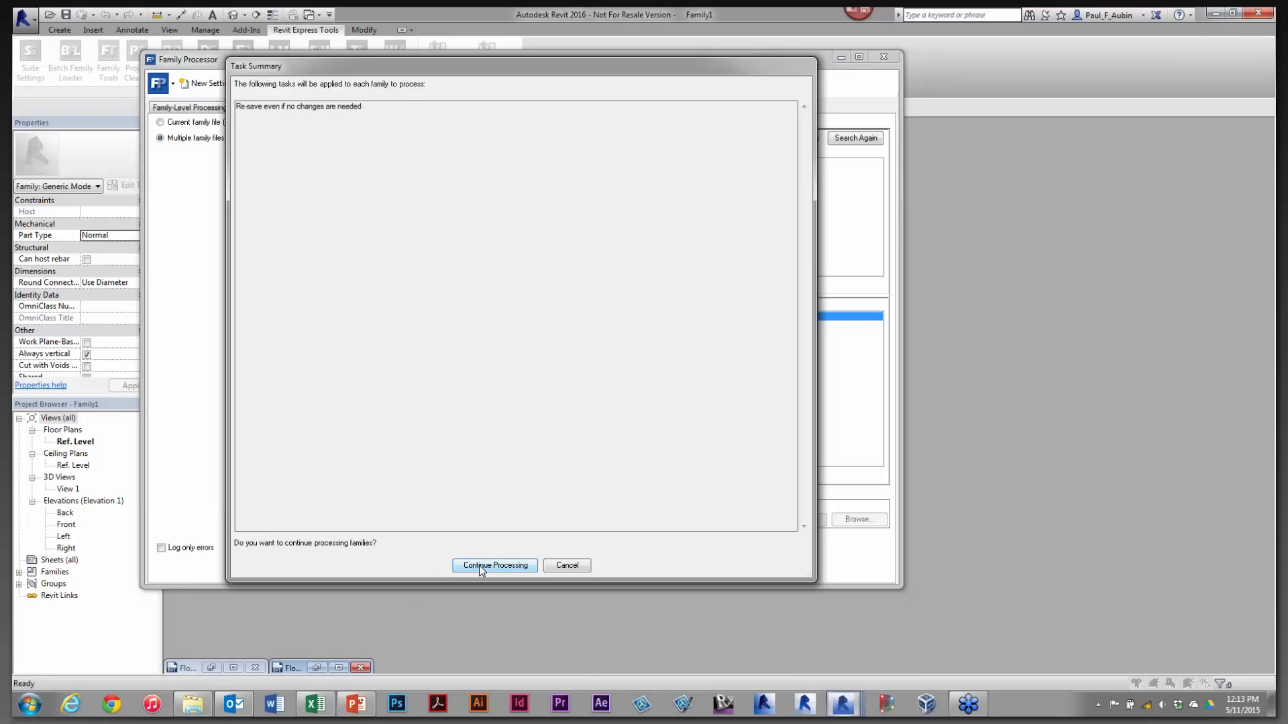
{"action": "left_click", "coordinate": [496, 568]}
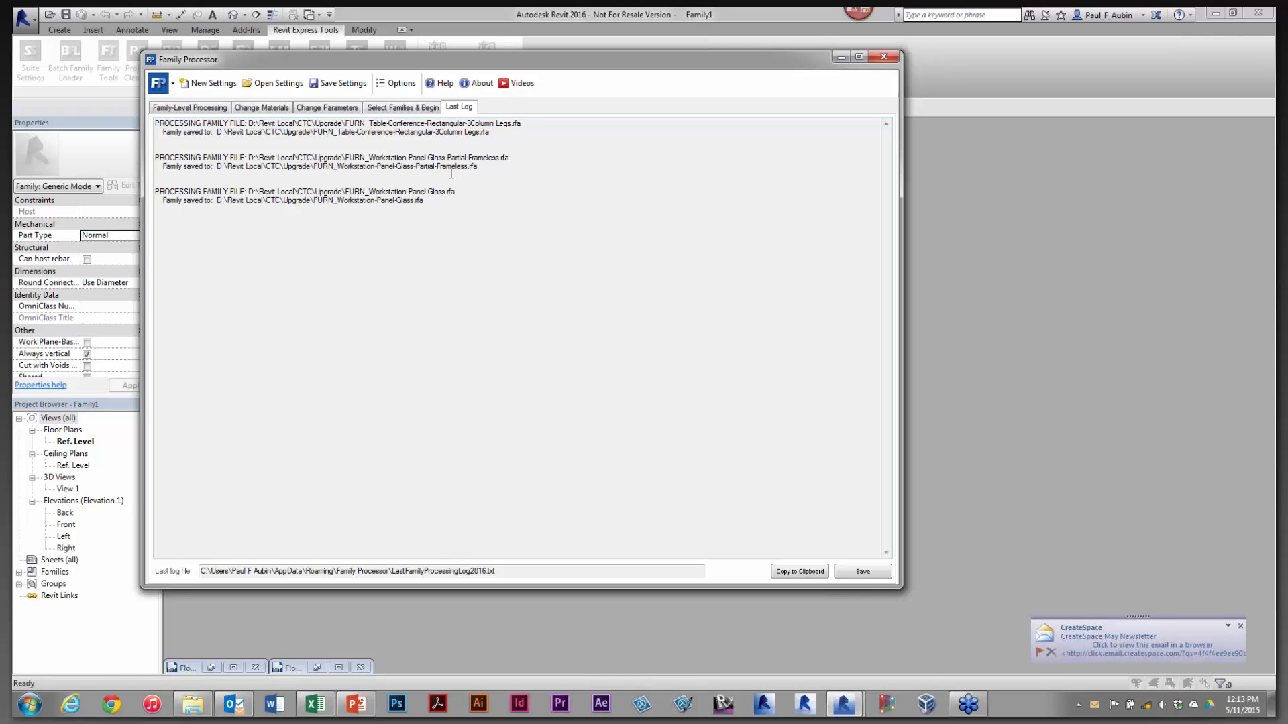
Return from the processing log to the family selection and clear all the processing settings
{"action": "left_click", "coordinate": [397, 111]}
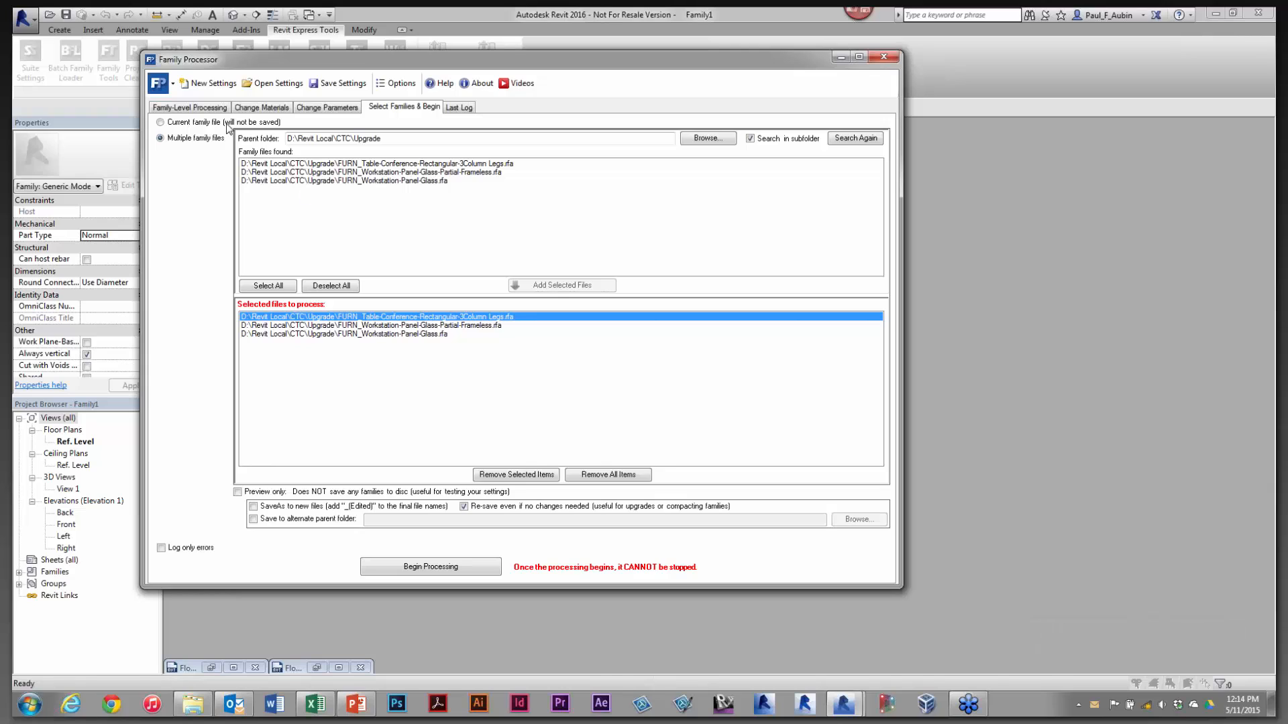
{"action": "left_click", "coordinate": [216, 83]}
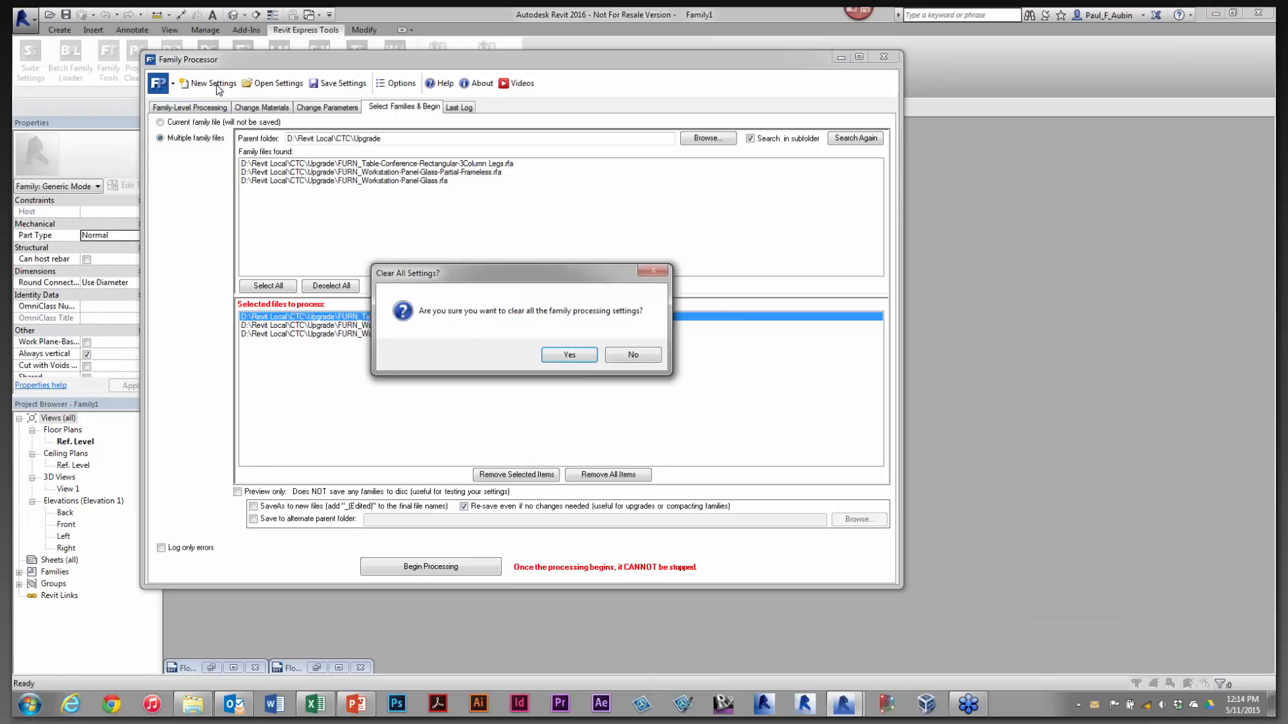
{"action": "left_click", "coordinate": [569, 355]}
{"action": "left_click", "coordinate": [559, 356]}
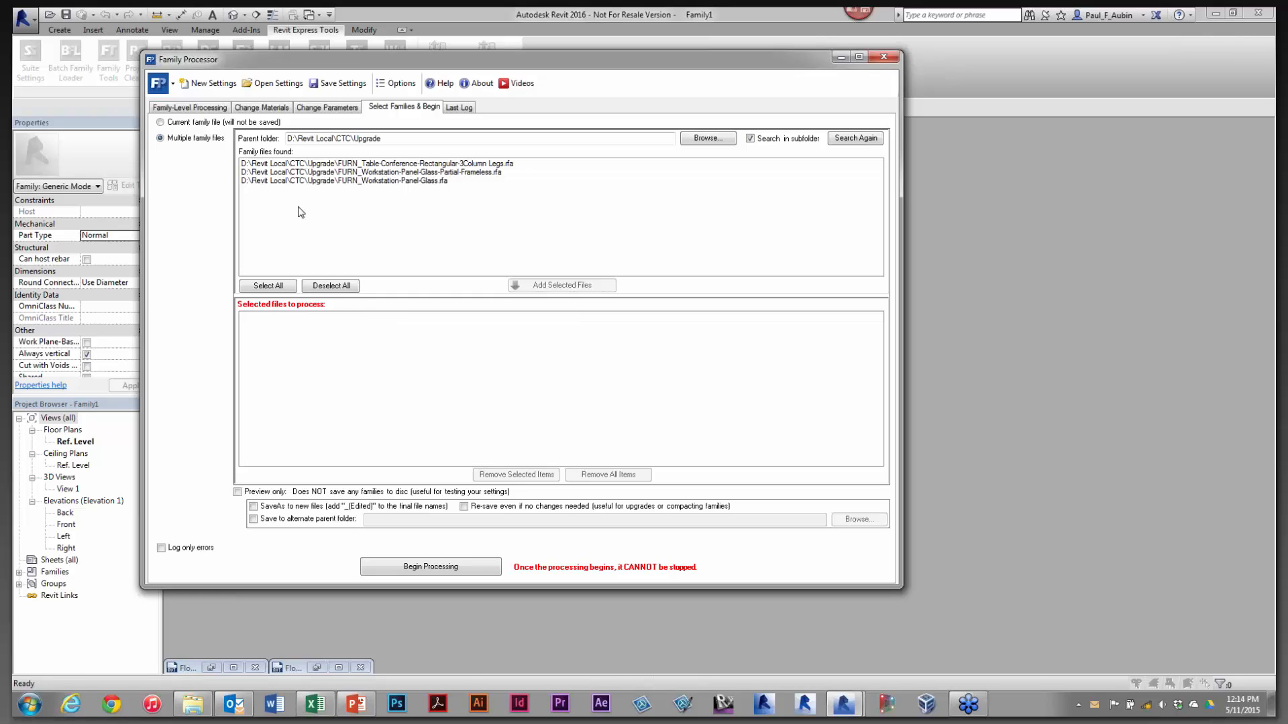
Add the material name Poche to the list of materials to delete from the families
{"action": "left_click", "coordinate": [258, 109]}
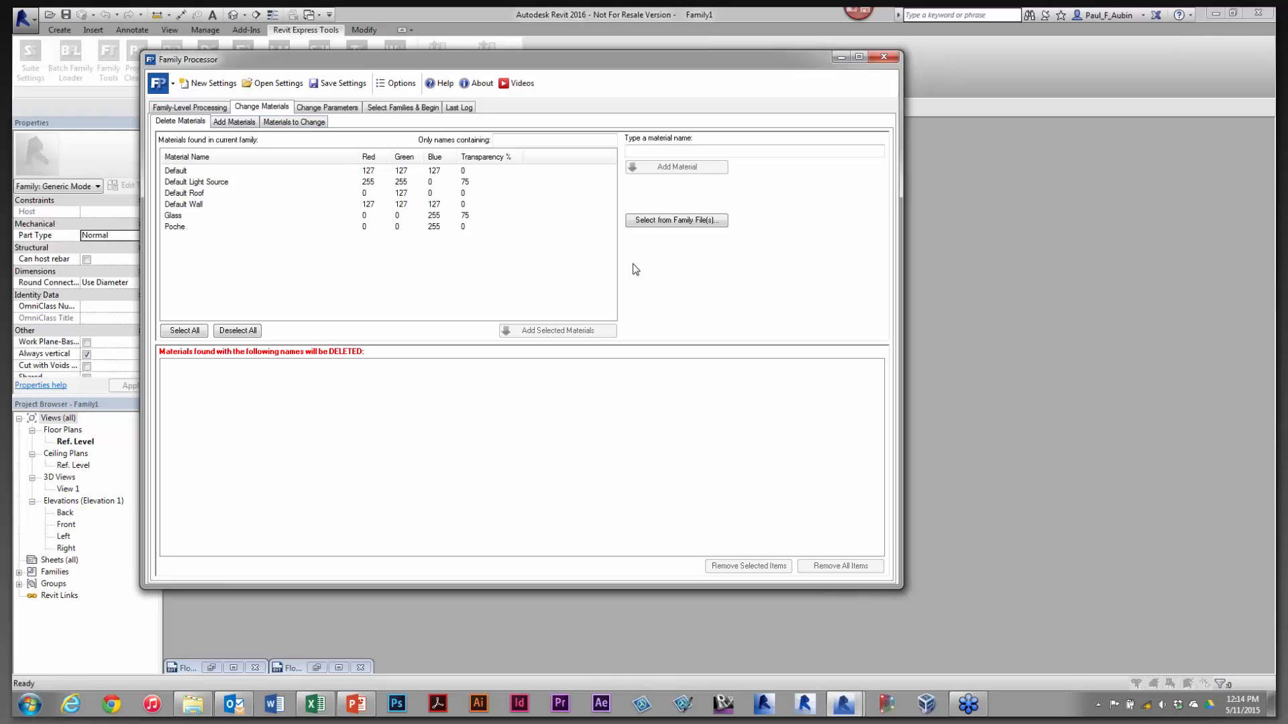
{"action": "left_click", "coordinate": [664, 151]}
{"action": "type", "text": "Poche"}
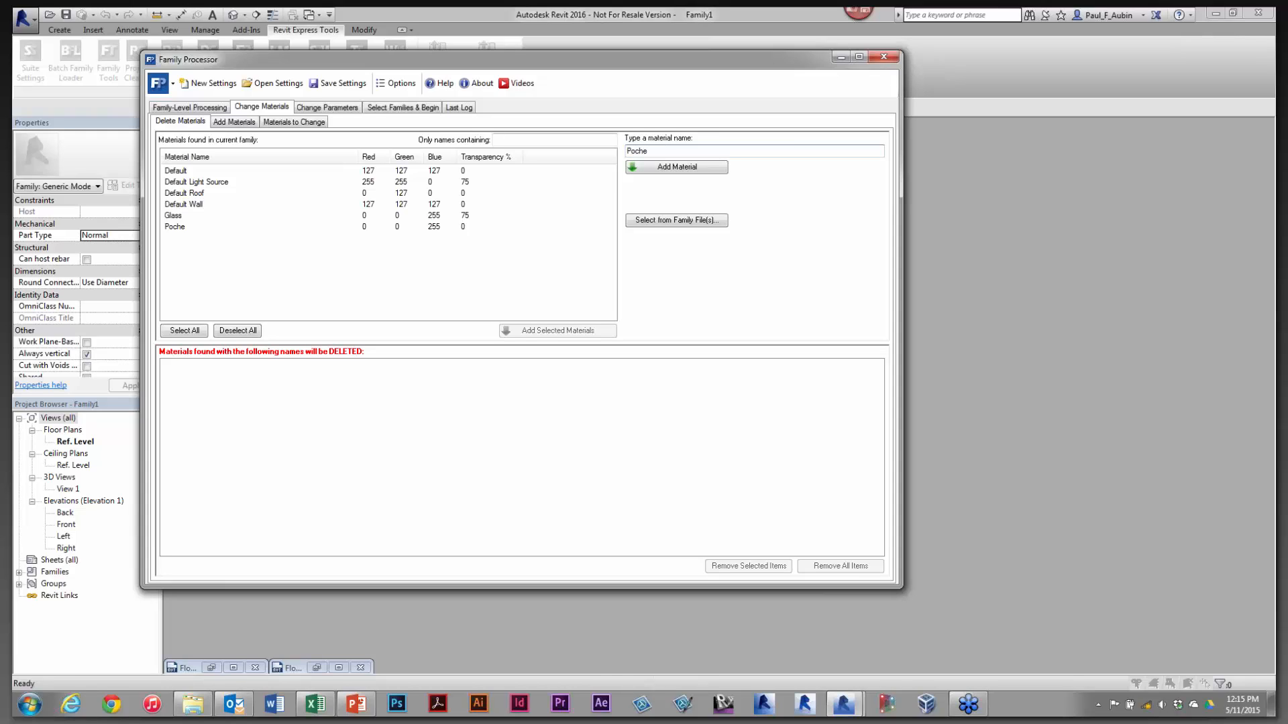
{"action": "left_click", "coordinate": [715, 167]}
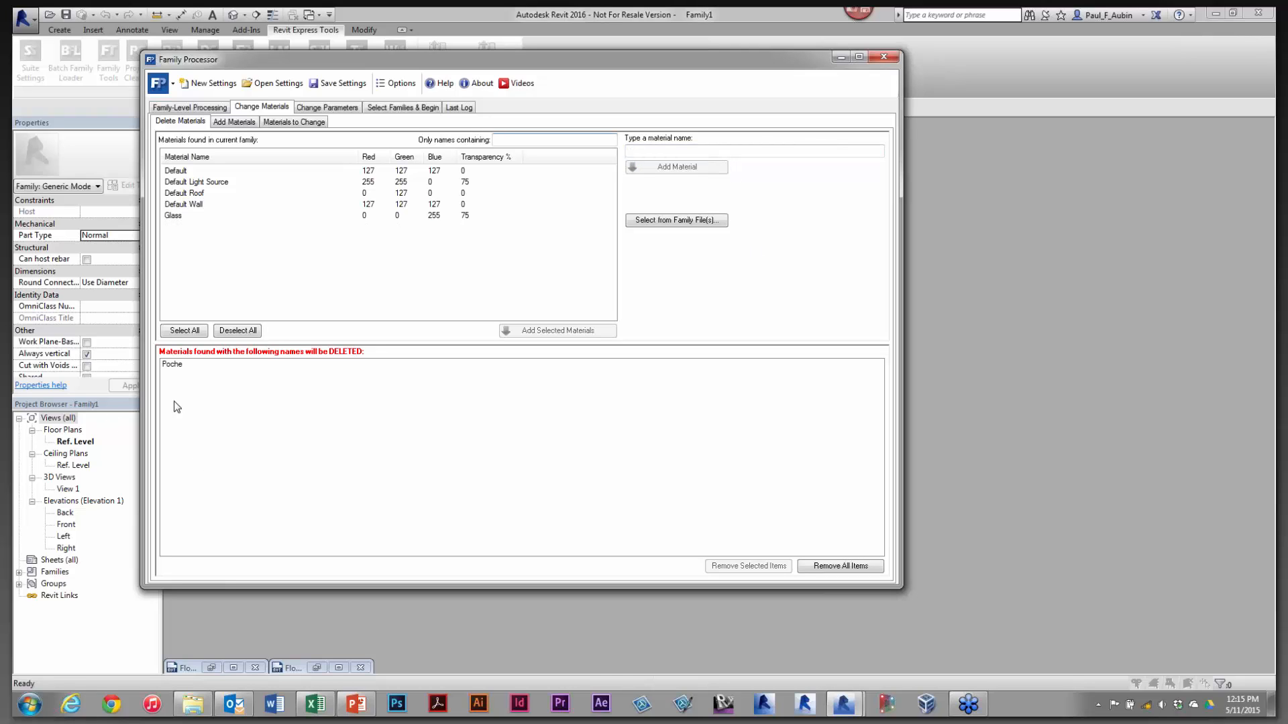
Start choosing deletion materials from family files, with D:\Revit Local\CTC\Furniture\From Revit City as the parent folder
{"action": "left_click", "coordinate": [655, 224]}
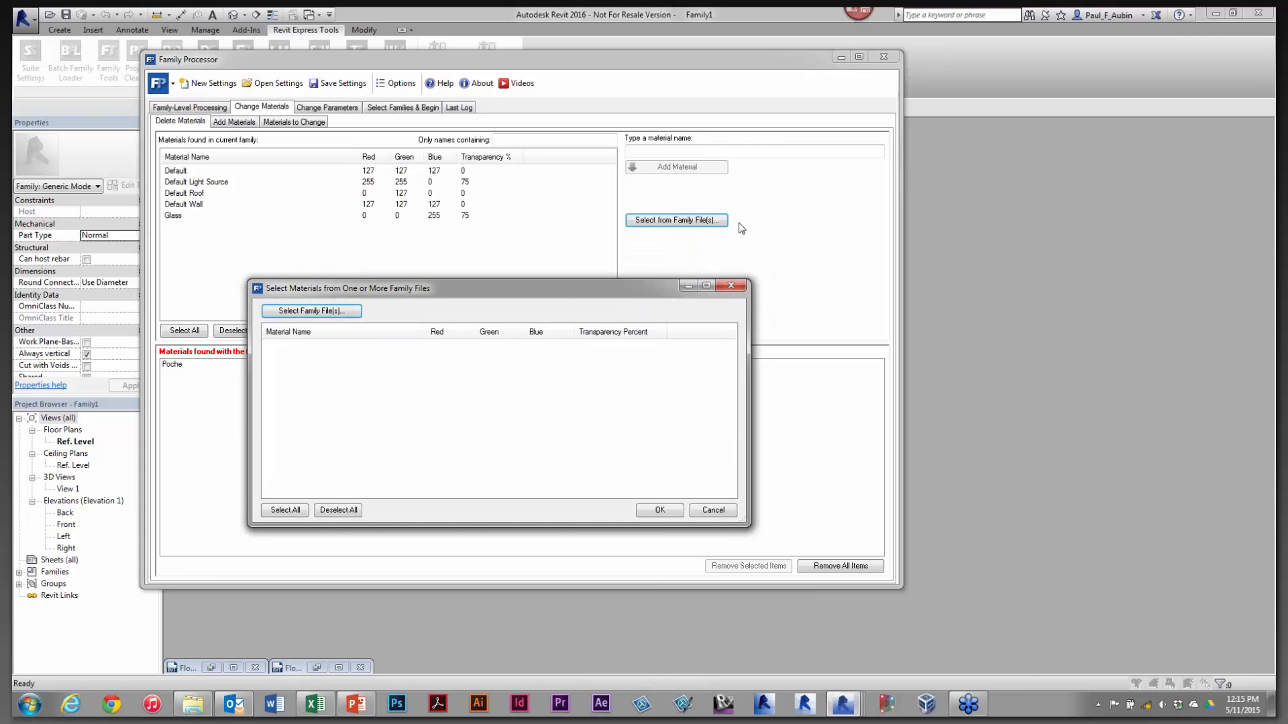
{"action": "left_click", "coordinate": [346, 314]}
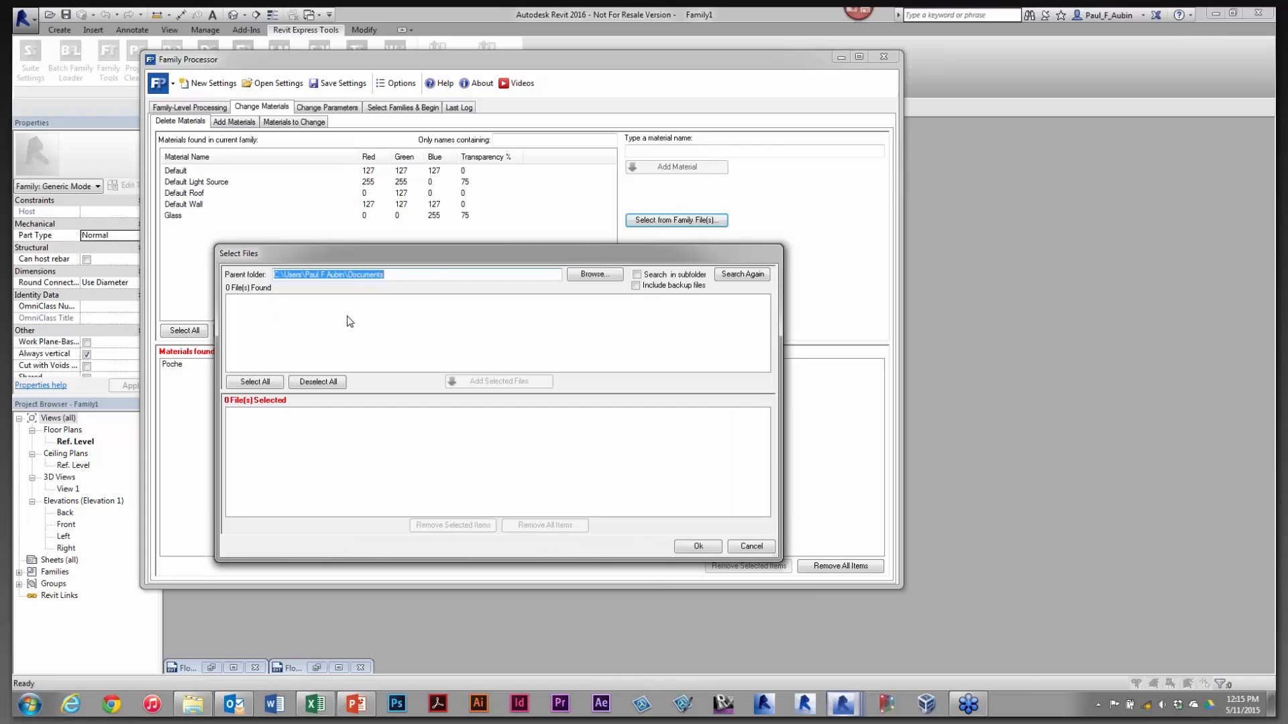
{"action": "left_click", "coordinate": [586, 276]}
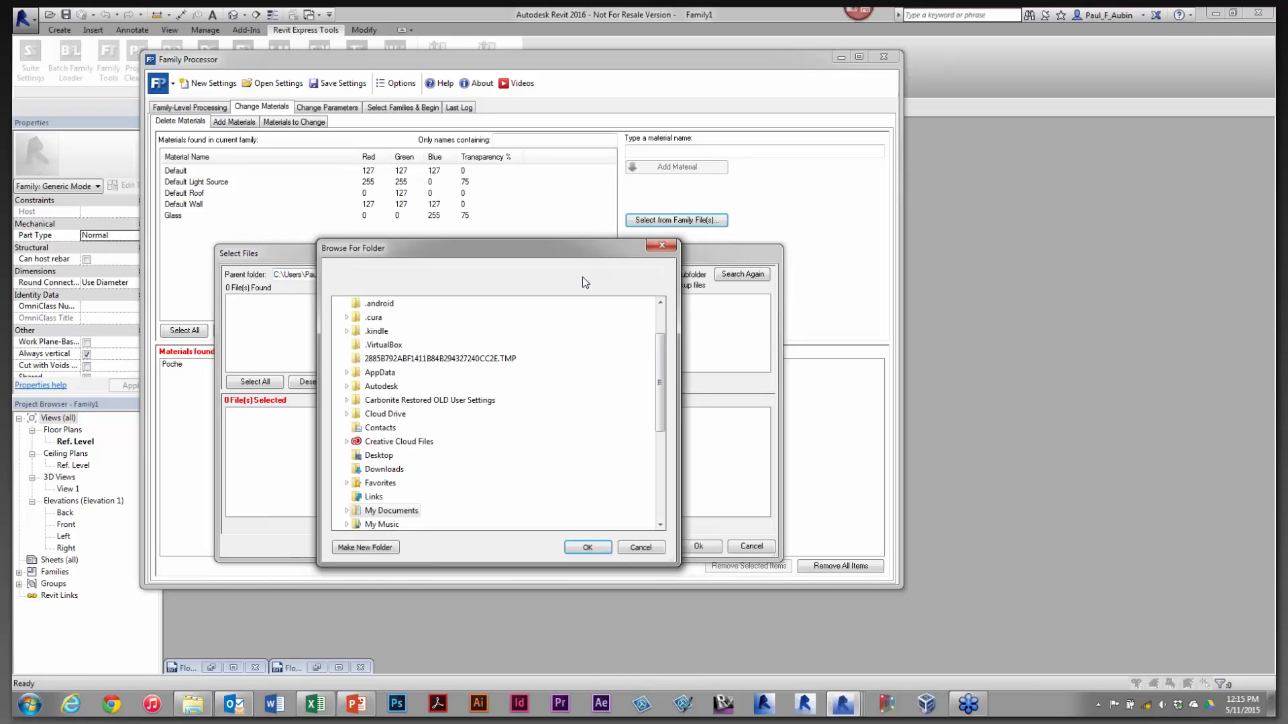
{"action": "left_click_drag", "start_coordinate": [656, 362], "coordinate": [662, 483]}
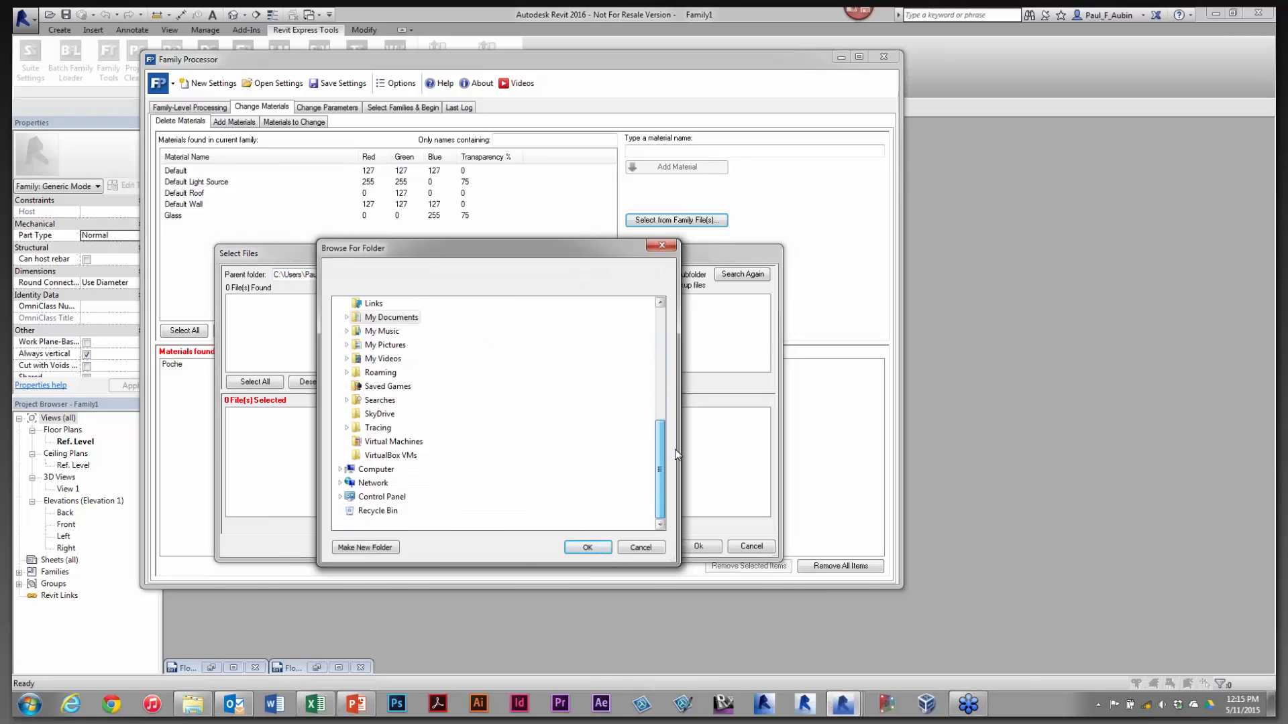
{"action": "left_click", "coordinate": [340, 468]}
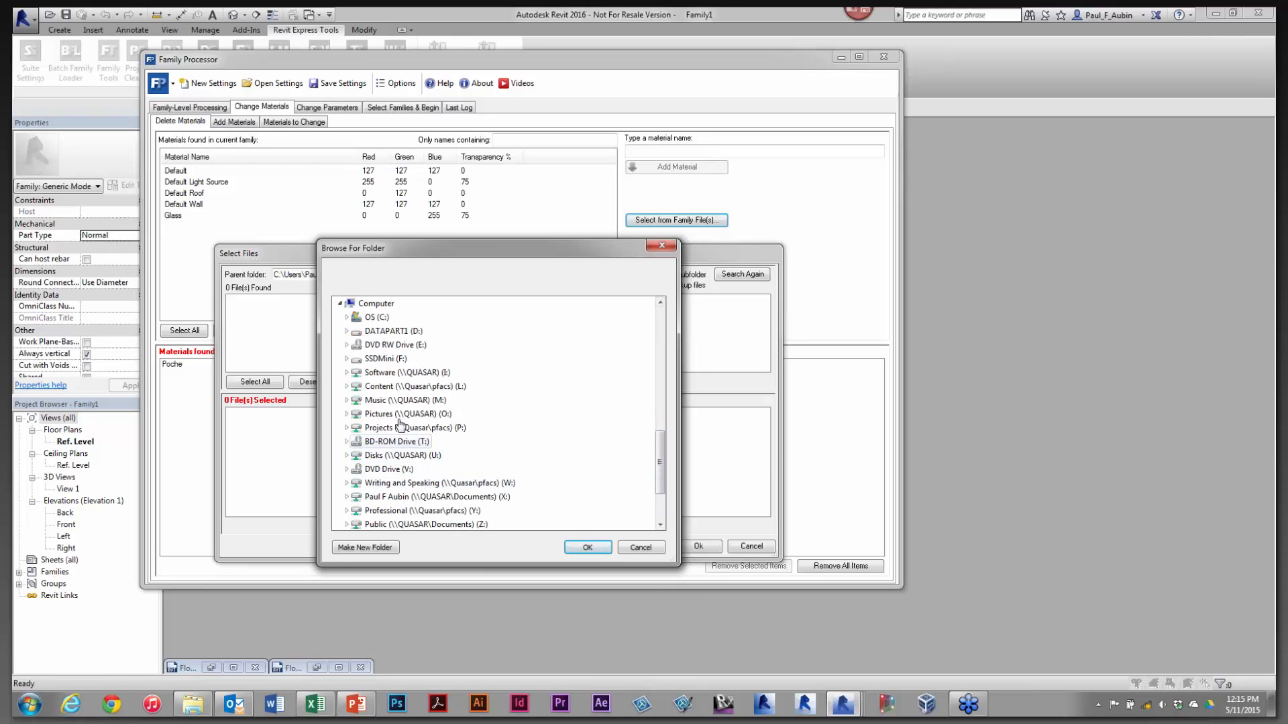
{"action": "left_click", "coordinate": [346, 331]}
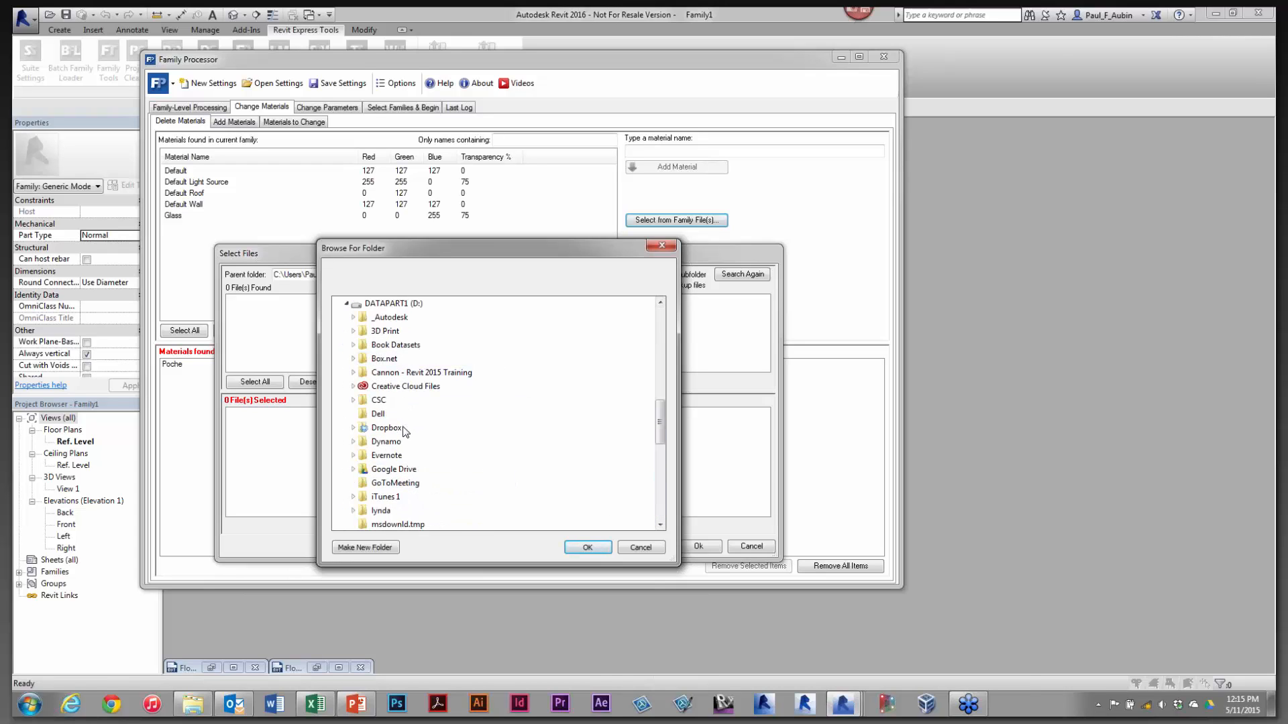
{"action": "scroll", "coordinate": [405, 431], "scroll_direction": "down", "scroll_amount": 4}
{"action": "left_click", "coordinate": [389, 413]}
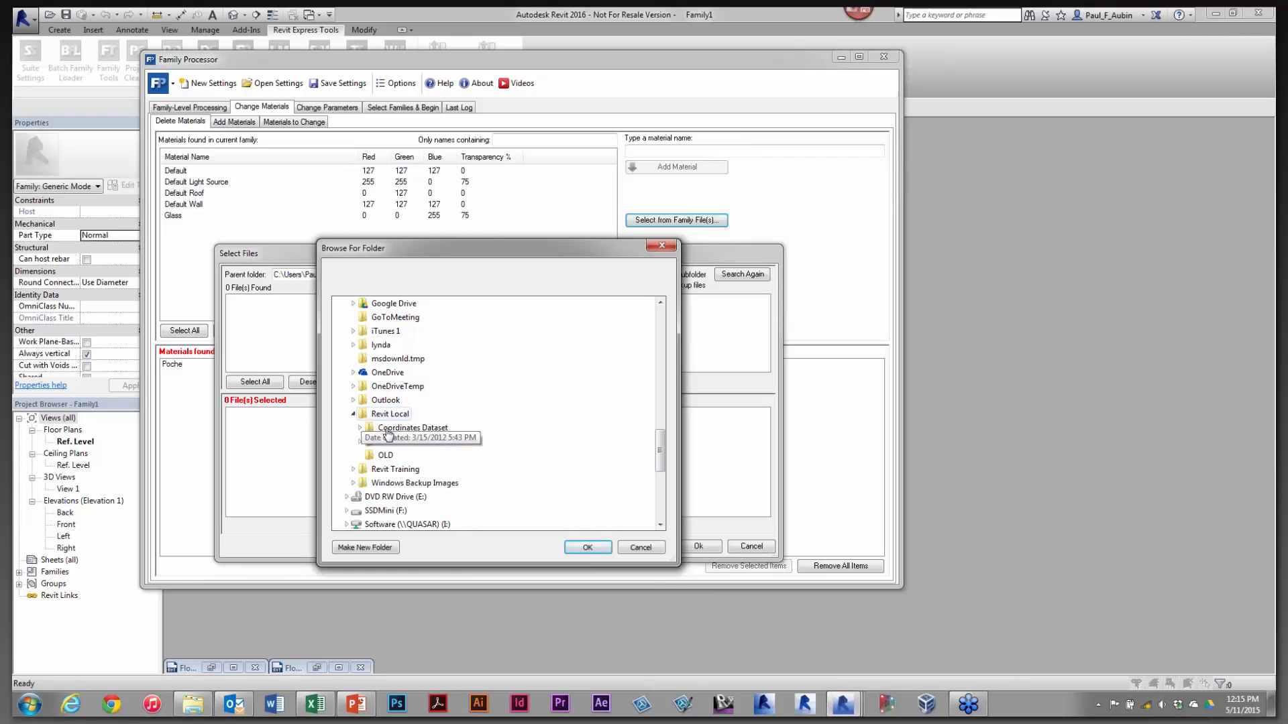
{"action": "left_click", "coordinate": [360, 442]}
{"action": "scroll", "coordinate": [460, 455], "scroll_direction": "down", "scroll_amount": 2}
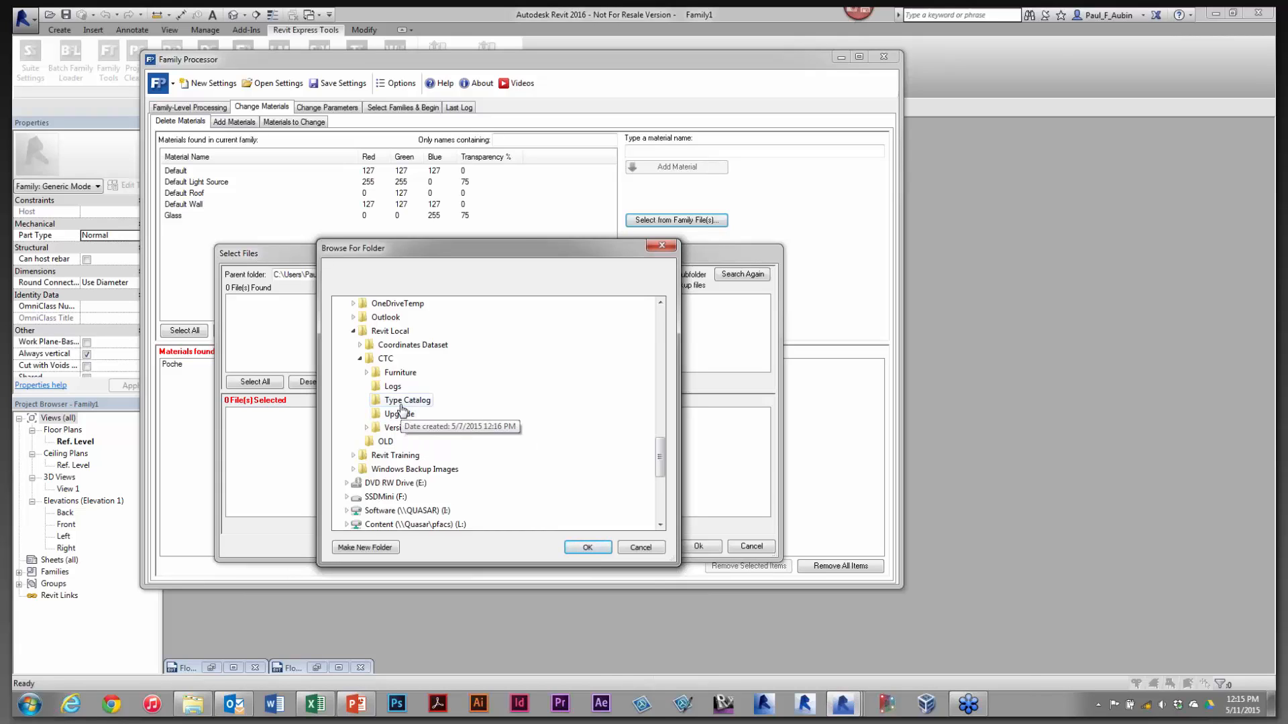
{"action": "left_click", "coordinate": [366, 372]}
{"action": "left_click", "coordinate": [419, 387]}
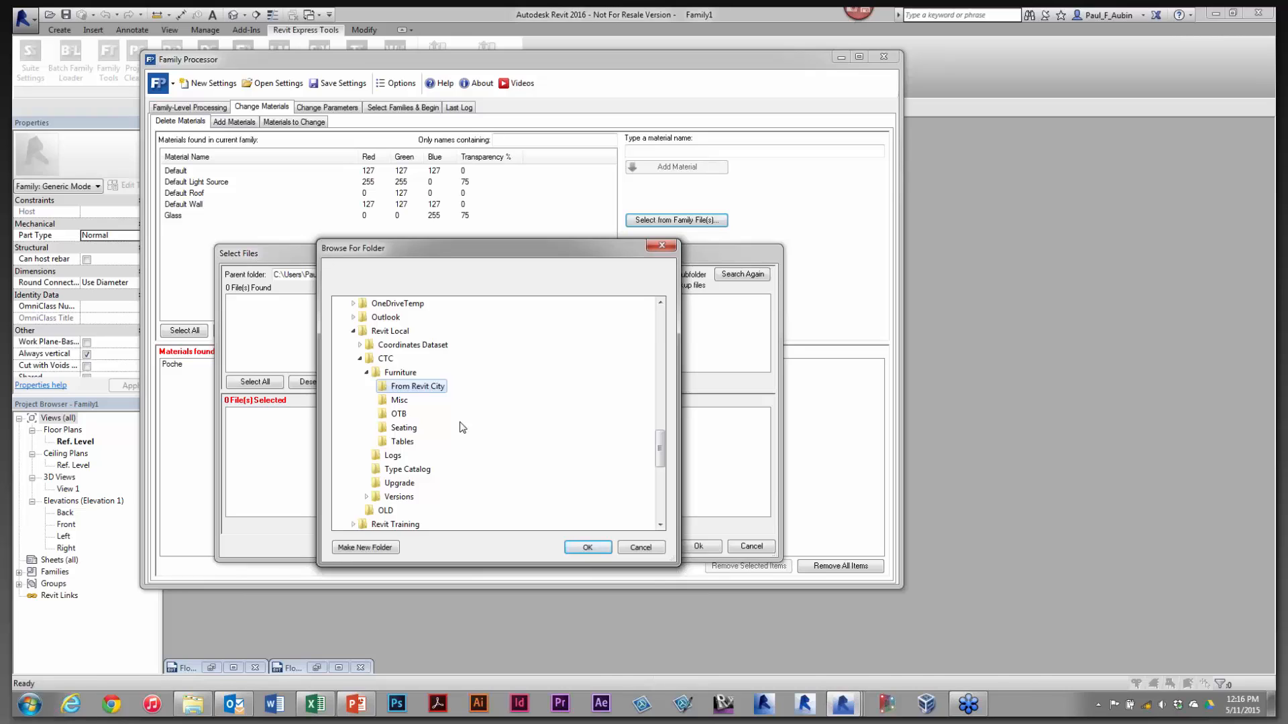
{"action": "left_click", "coordinate": [579, 543]}
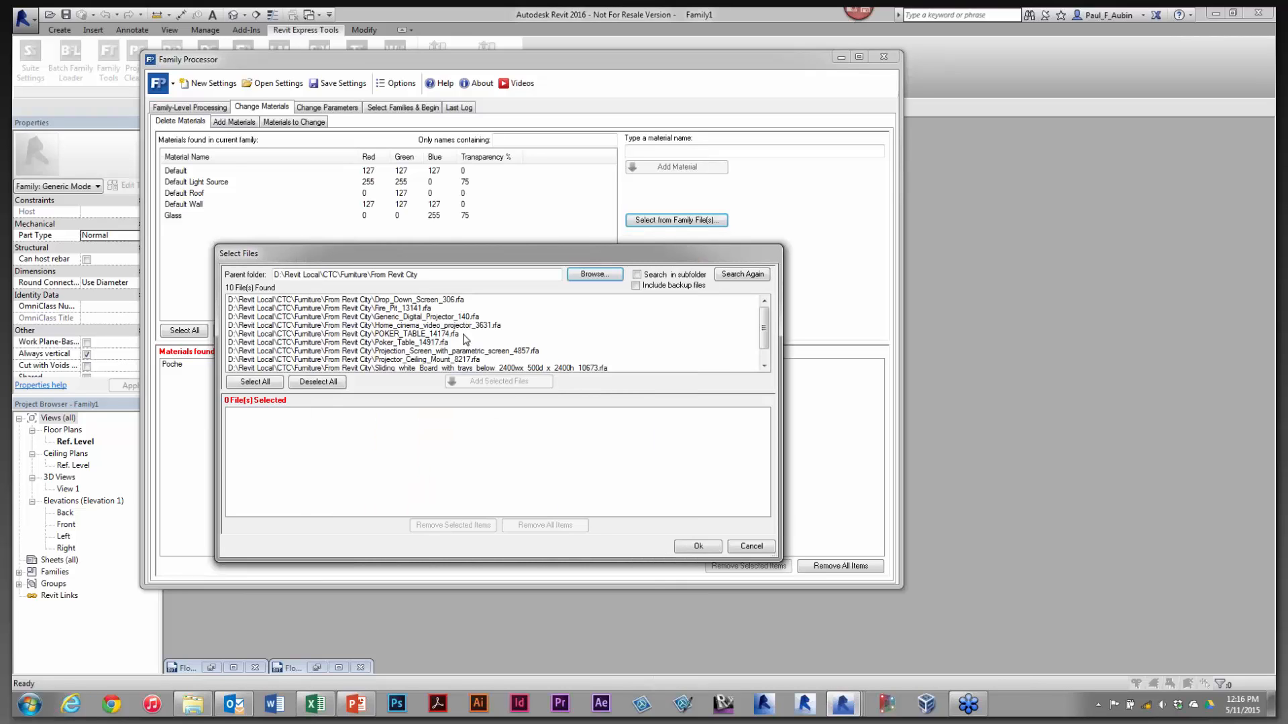
Add all family files found in the From Revit City folder to the selection and load their materials
{"action": "mouse_move", "coordinate": [764, 336]}
{"action": "left_mouse_down"}
{"action": "mouse_move", "coordinate": [768, 356]}
{"action": "mouse_move", "coordinate": [765, 332]}
{"action": "left_mouse_up"}
{"action": "left_click", "coordinate": [265, 382]}
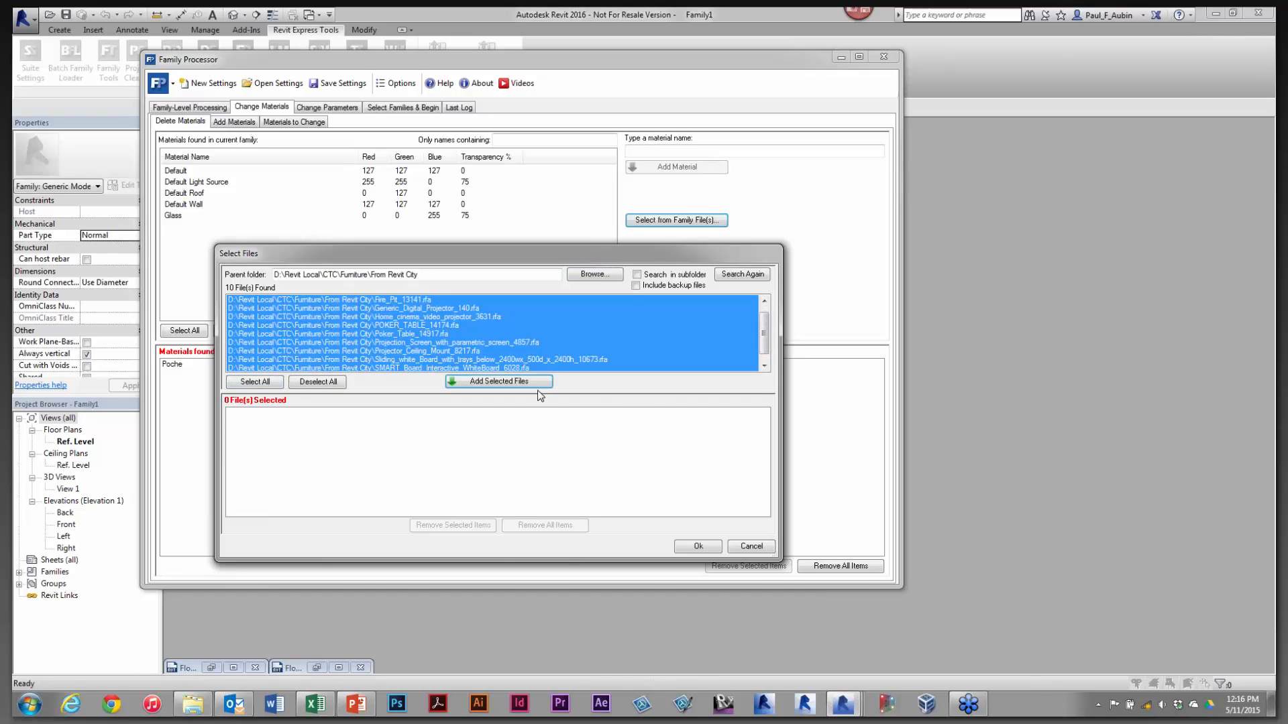
{"action": "left_click", "coordinate": [499, 381]}
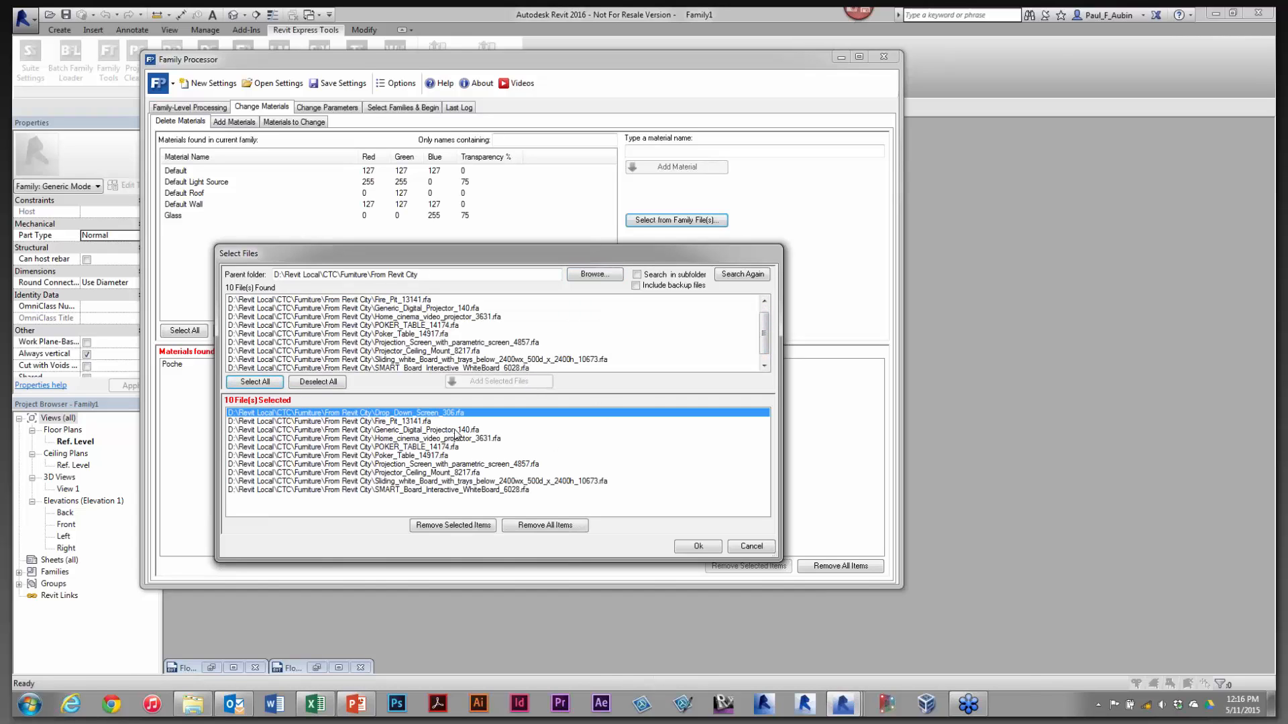
{"action": "left_click", "coordinate": [698, 546]}
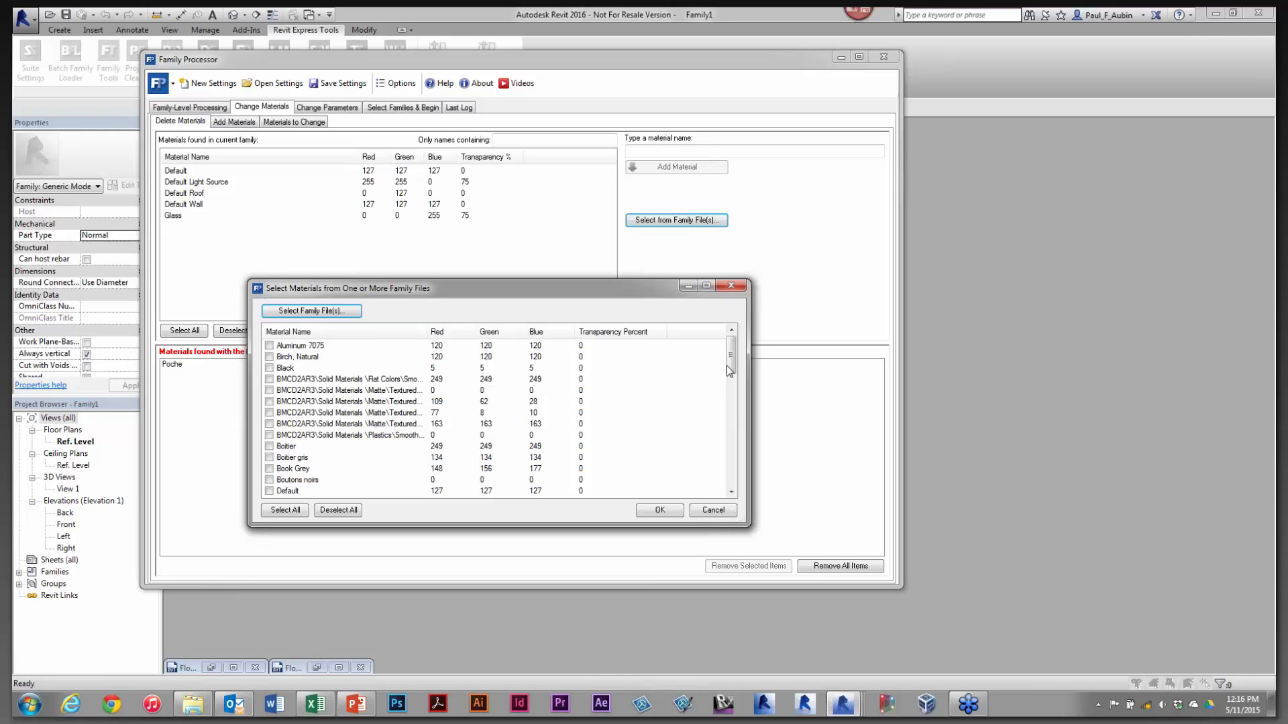
Add Phase-Demo, Phase-Exist, Phase-Temp and Render Material 255-255-255 to the list of materials to delete
{"action": "scroll", "coordinate": [730, 365], "scroll_direction": "down", "scroll_amount": 1}
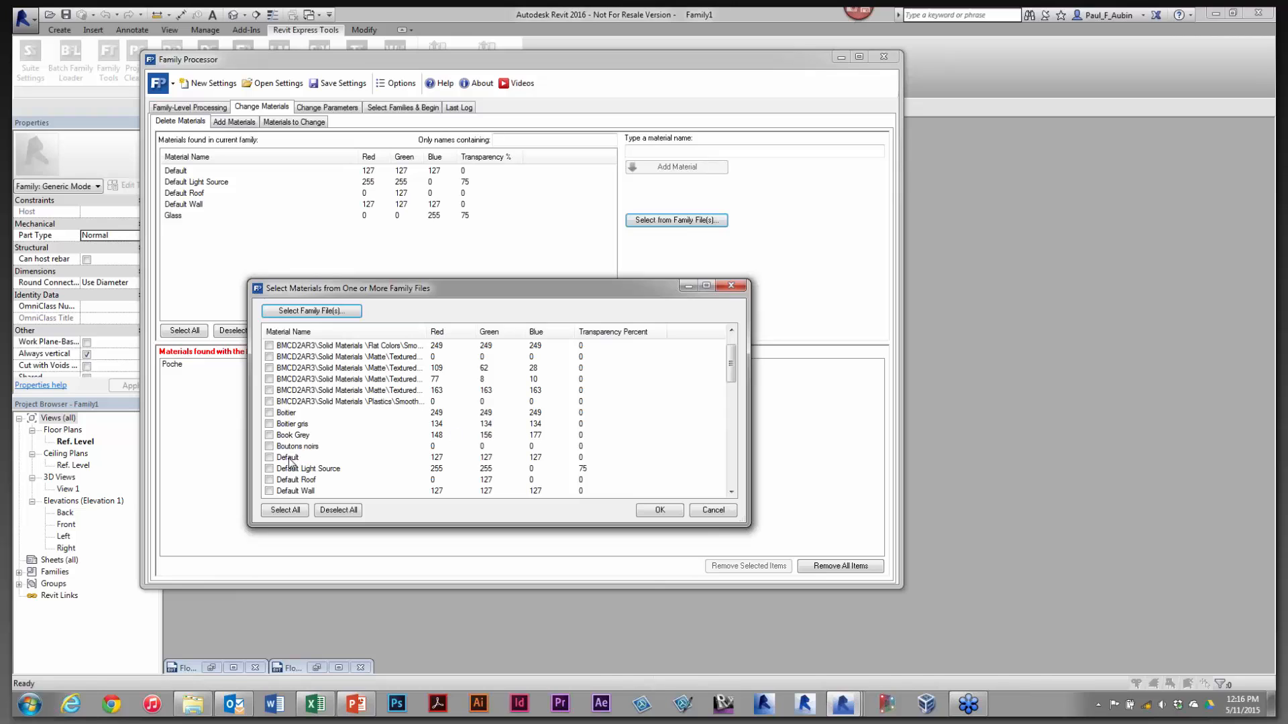
{"action": "scroll", "coordinate": [735, 395], "scroll_direction": "down", "scroll_amount": 3}
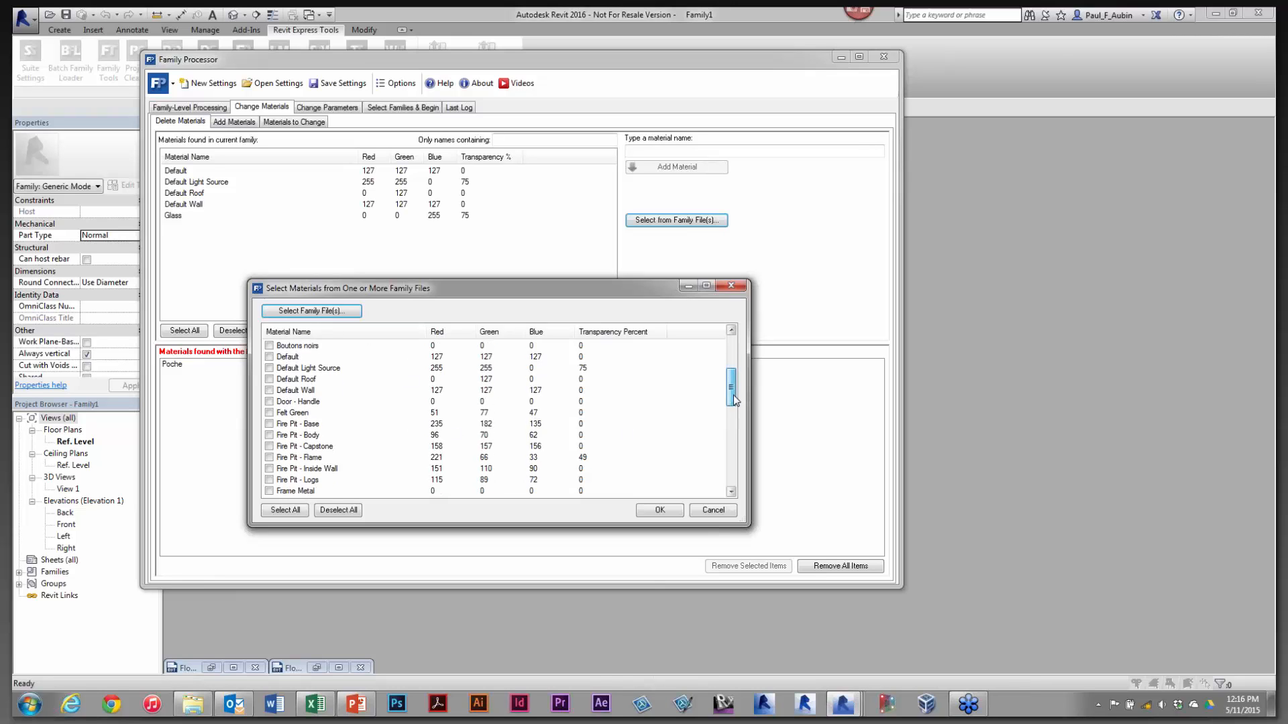
{"action": "scroll", "coordinate": [735, 400], "scroll_direction": "down", "scroll_amount": 12}
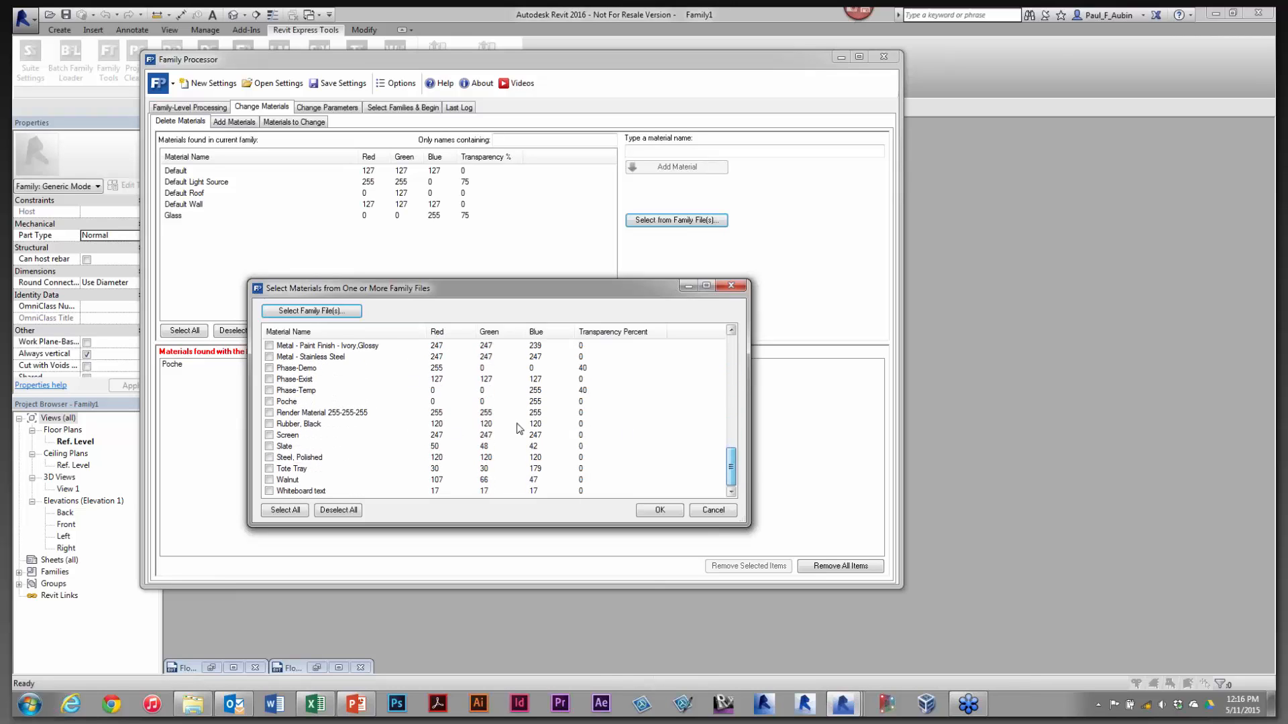
{"action": "left_click", "coordinate": [301, 414]}
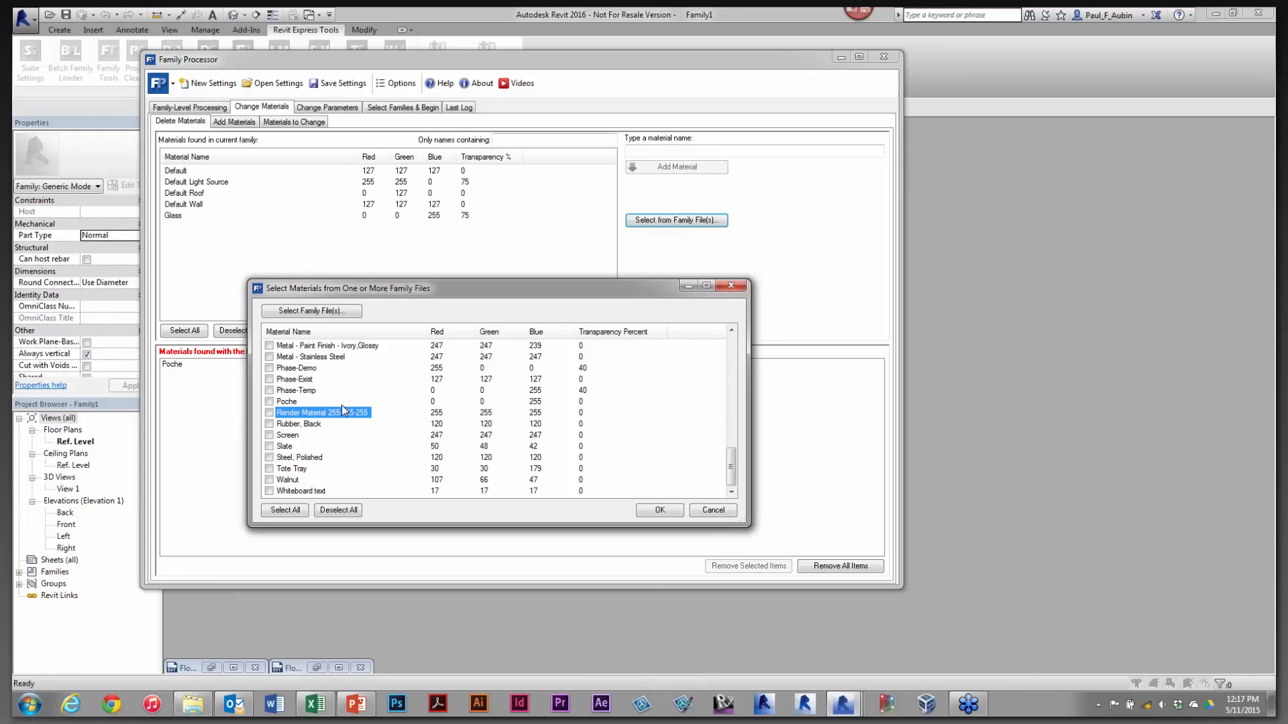
{"action": "left_click", "coordinate": [269, 412]}
{"action": "left_click", "coordinate": [269, 367]}
{"action": "left_click", "coordinate": [269, 379]}
{"action": "left_click", "coordinate": [650, 511]}
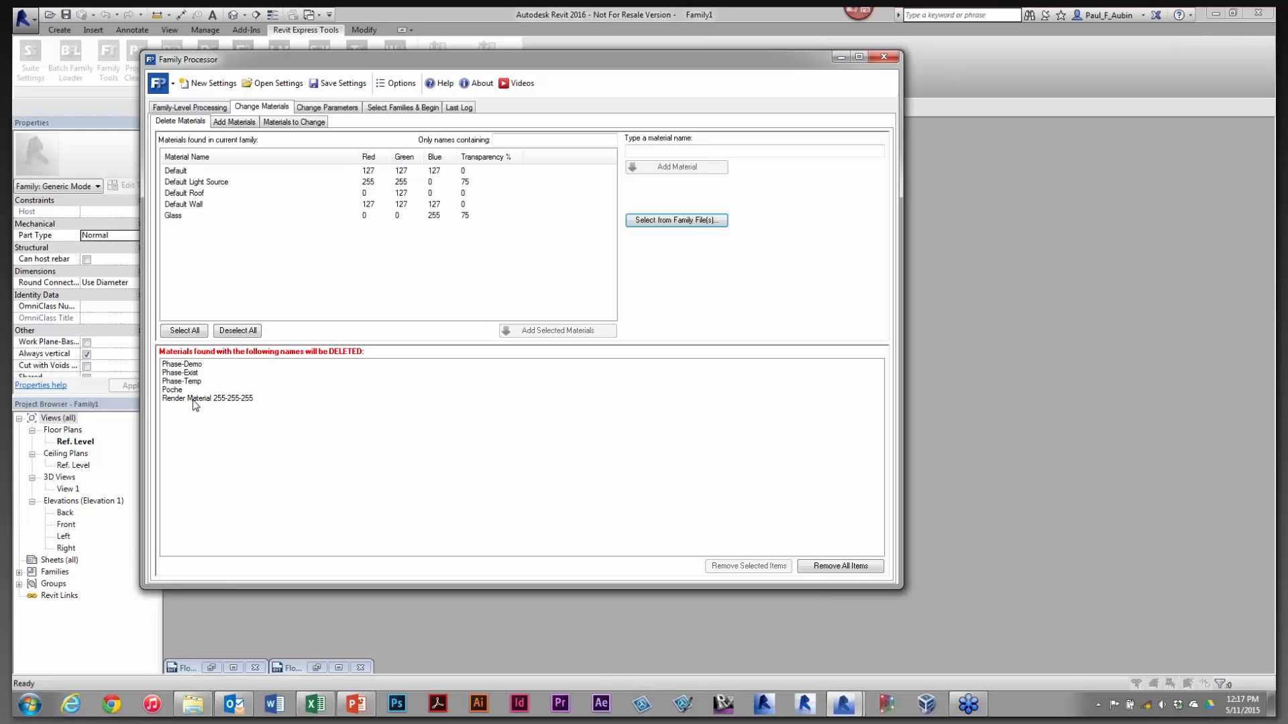
Add a new material named Hardware to the material definitions to add
{"action": "left_click", "coordinate": [235, 122]}
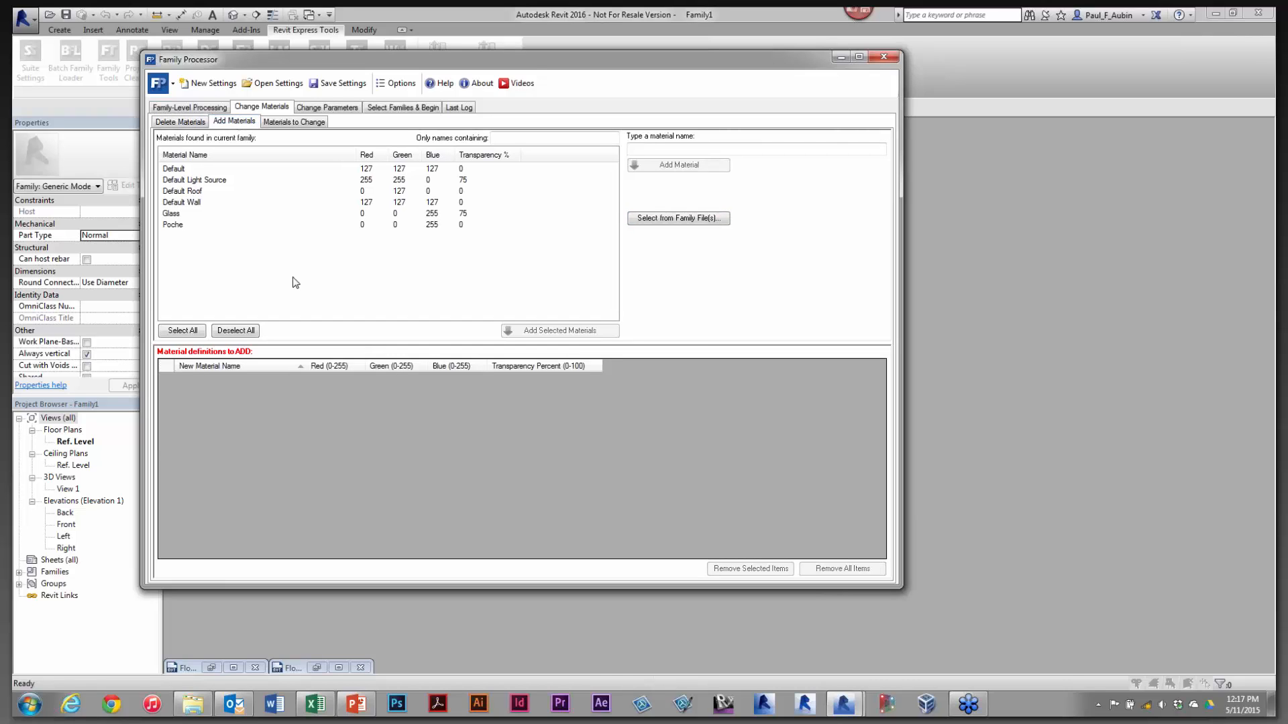
{"action": "left_click", "coordinate": [682, 150]}
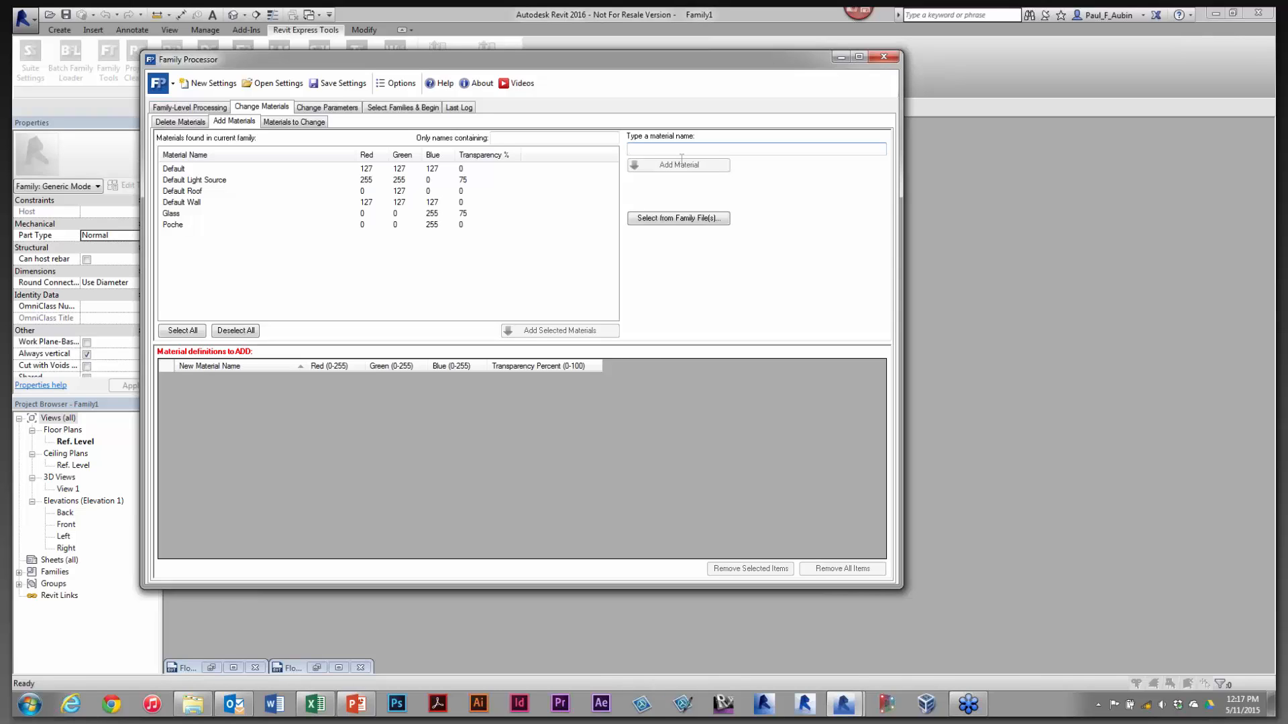
{"action": "type", "text": "Hardware"}
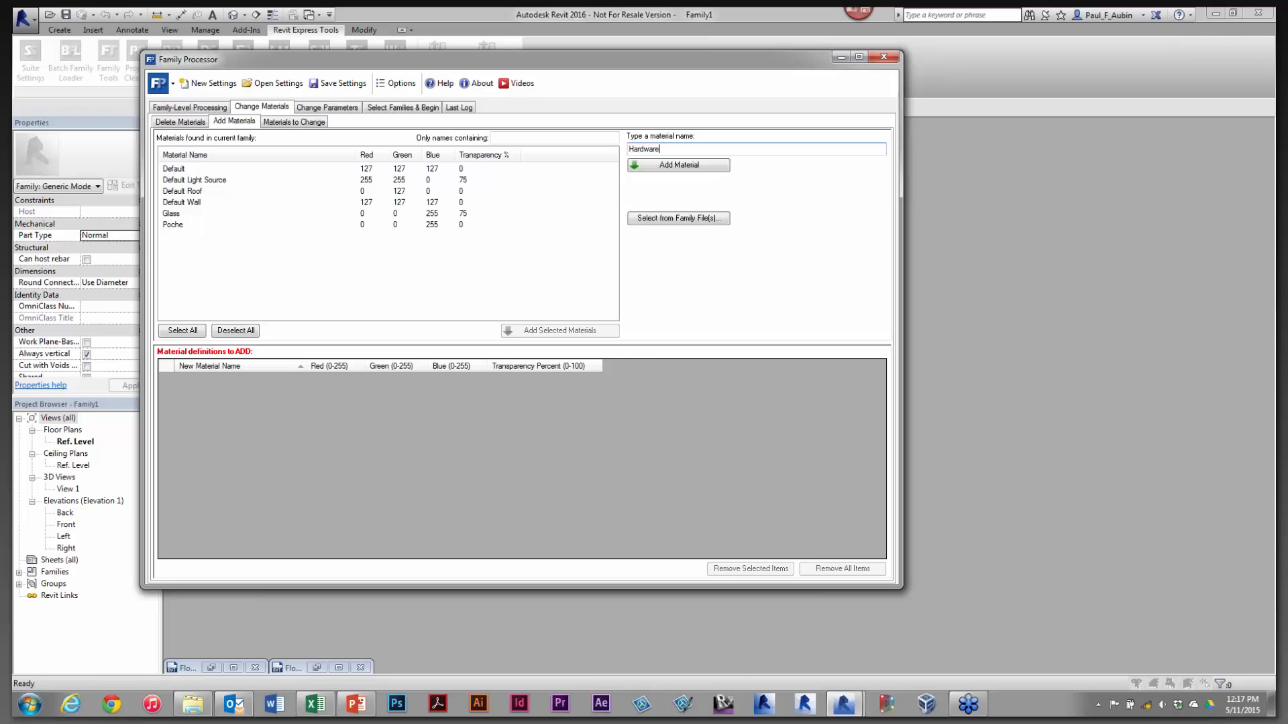
{"action": "left_click", "coordinate": [669, 166]}
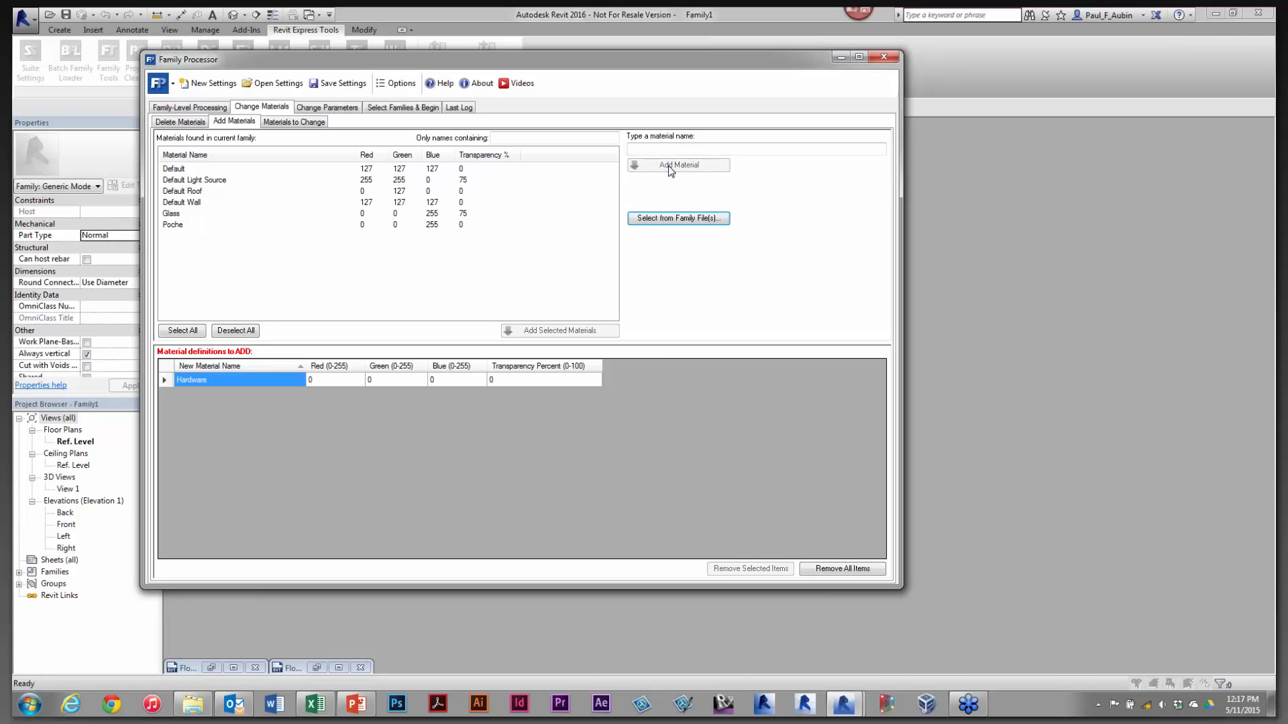
Set the Hardware material's color to red 128, green 64 and blue 64
{"action": "left_click", "coordinate": [334, 384]}
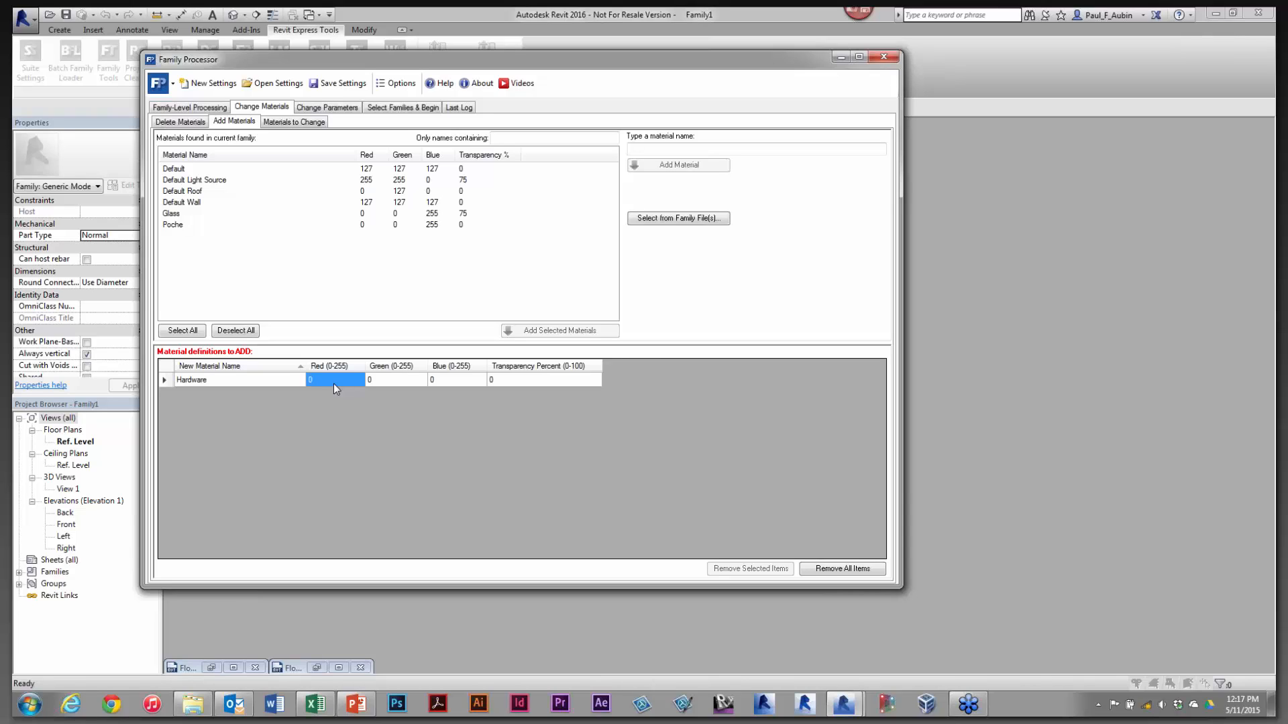
{"action": "type", "text": "128"}
{"action": "key", "text": "Tab"}
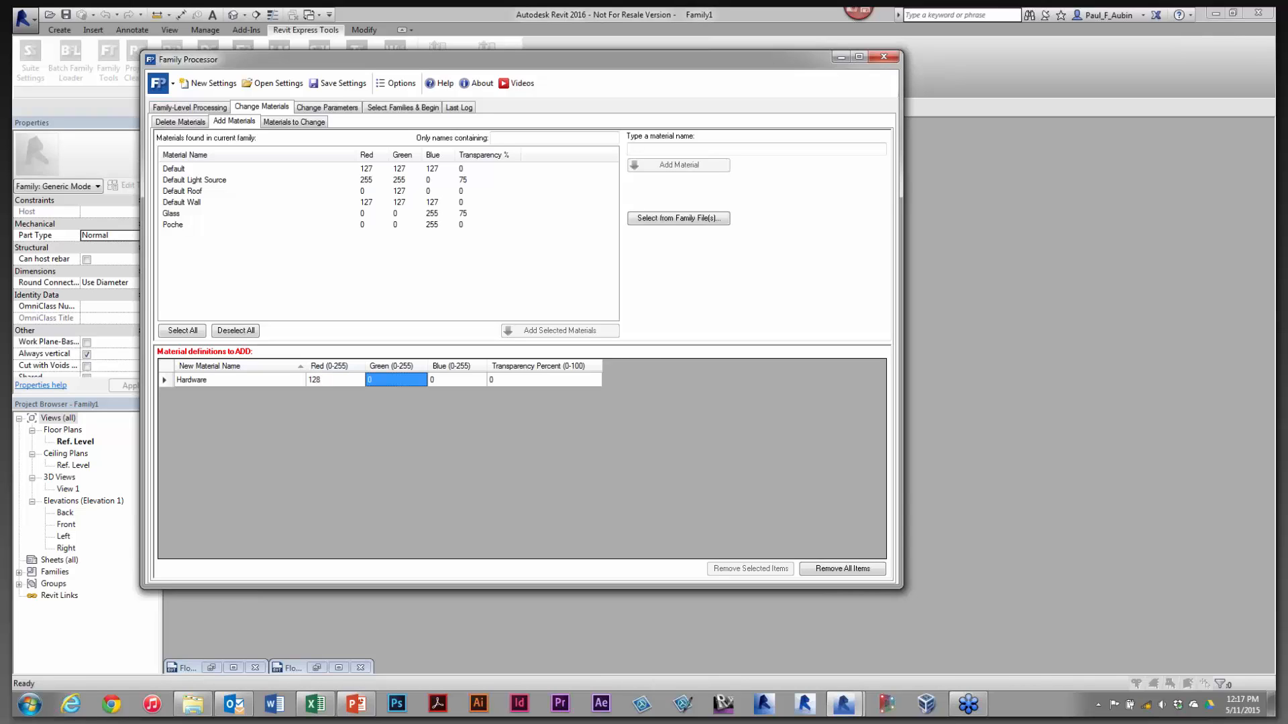
{"action": "type", "text": "64"}
{"action": "key", "text": "Tab"}
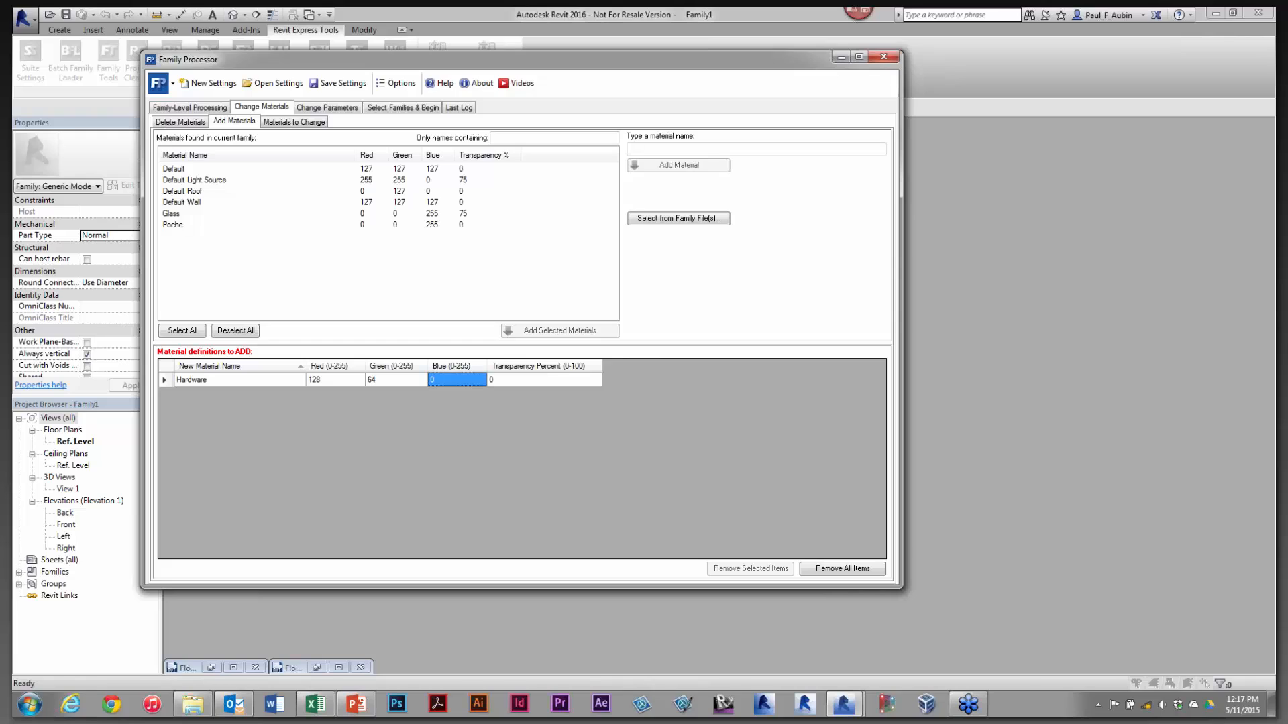
{"action": "type", "text": "64"}
{"action": "key", "text": "Tab"}
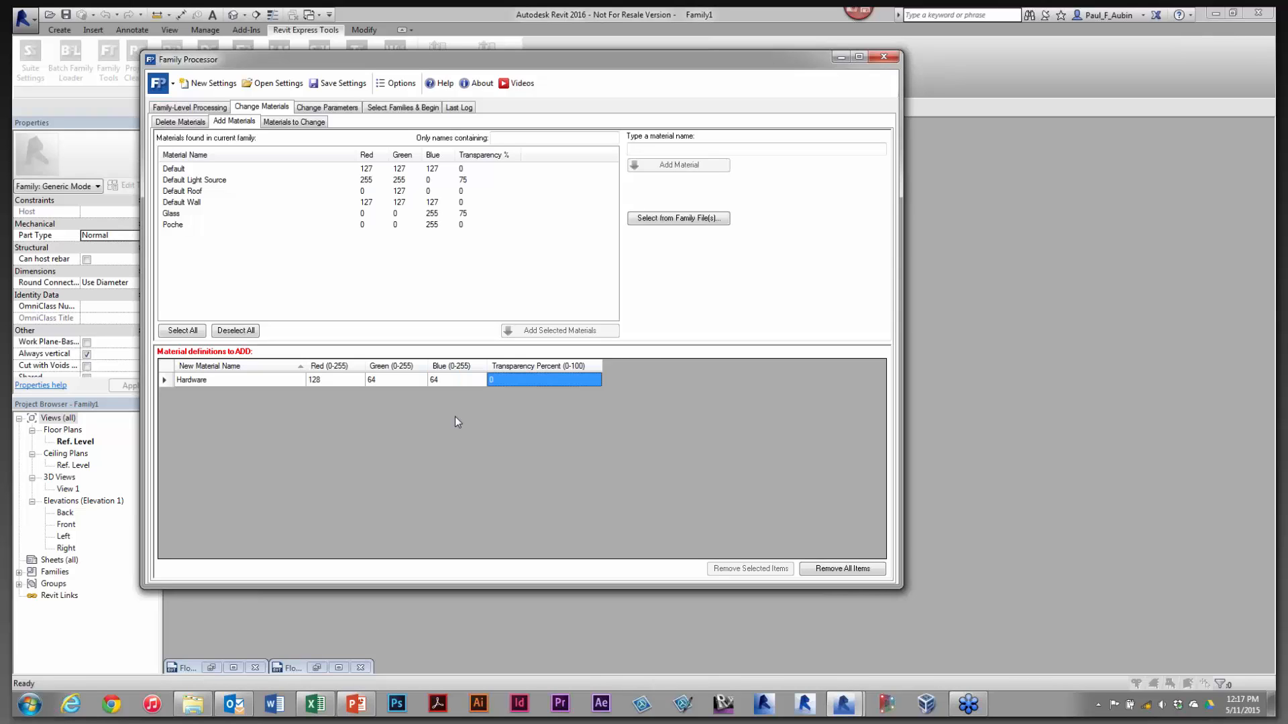
For the materials to change, load the material list from the already selected From Revit City family files
{"action": "left_click", "coordinate": [315, 122]}
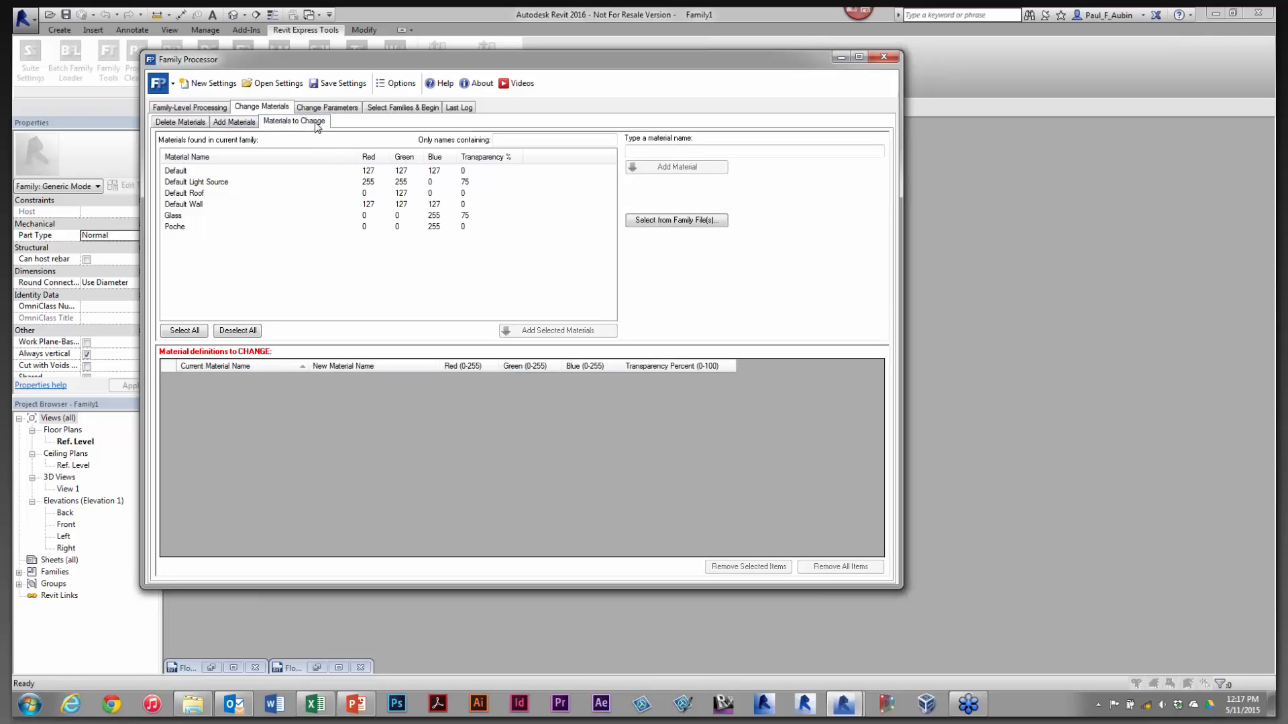
{"action": "left_click", "coordinate": [677, 222]}
{"action": "left_click", "coordinate": [333, 227]}
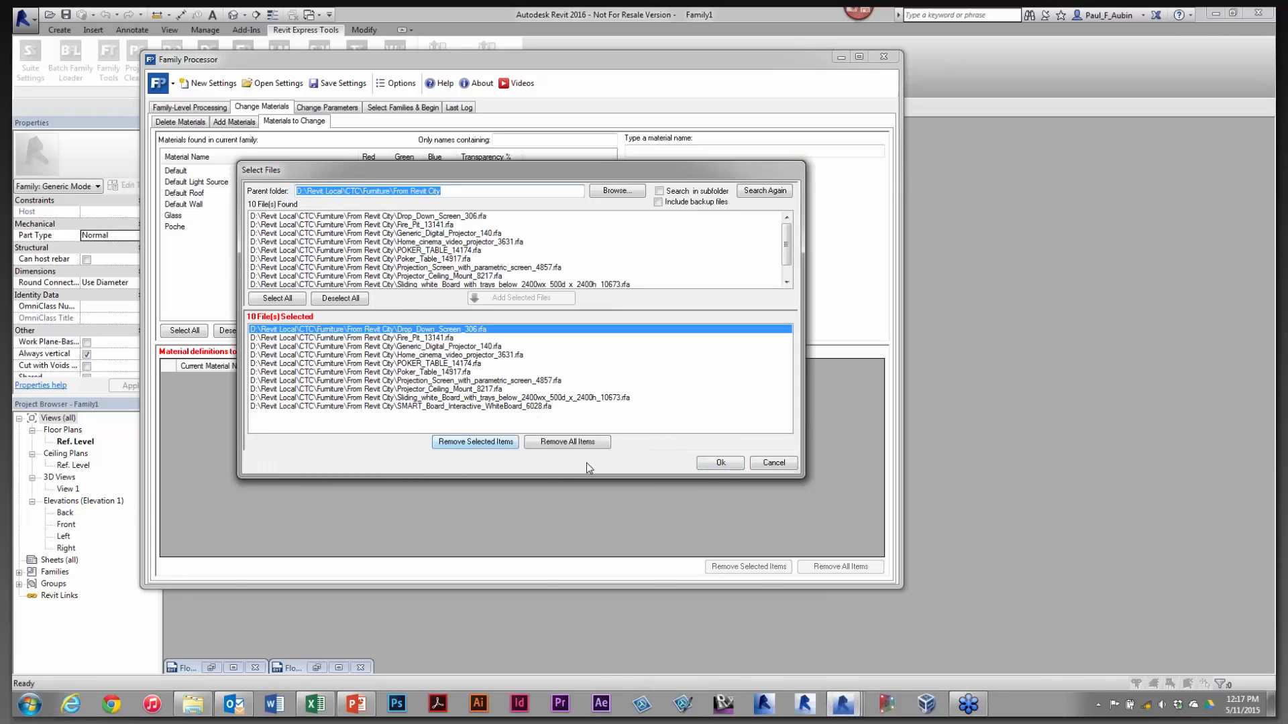
{"action": "left_click", "coordinate": [710, 465]}
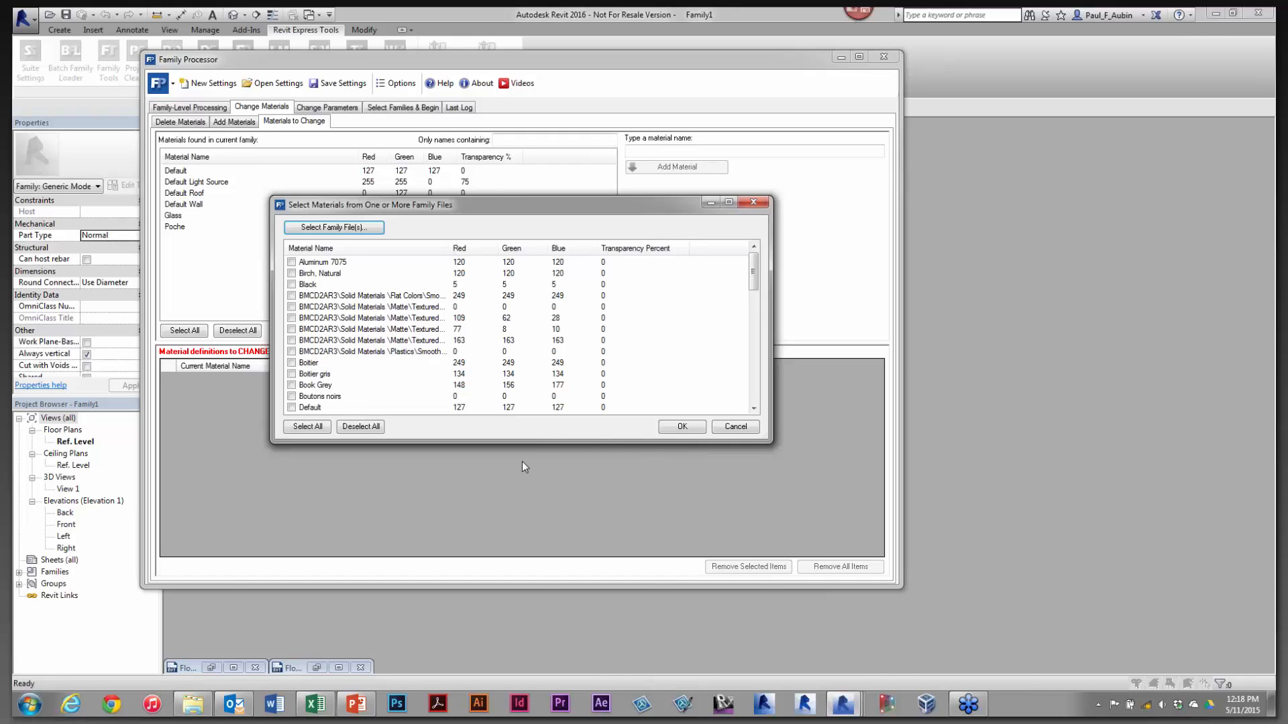
Add the material Boitier gris to the definitions to change and give it the new name Gray
{"action": "left_click", "coordinate": [291, 373]}
{"action": "left_click", "coordinate": [681, 427]}
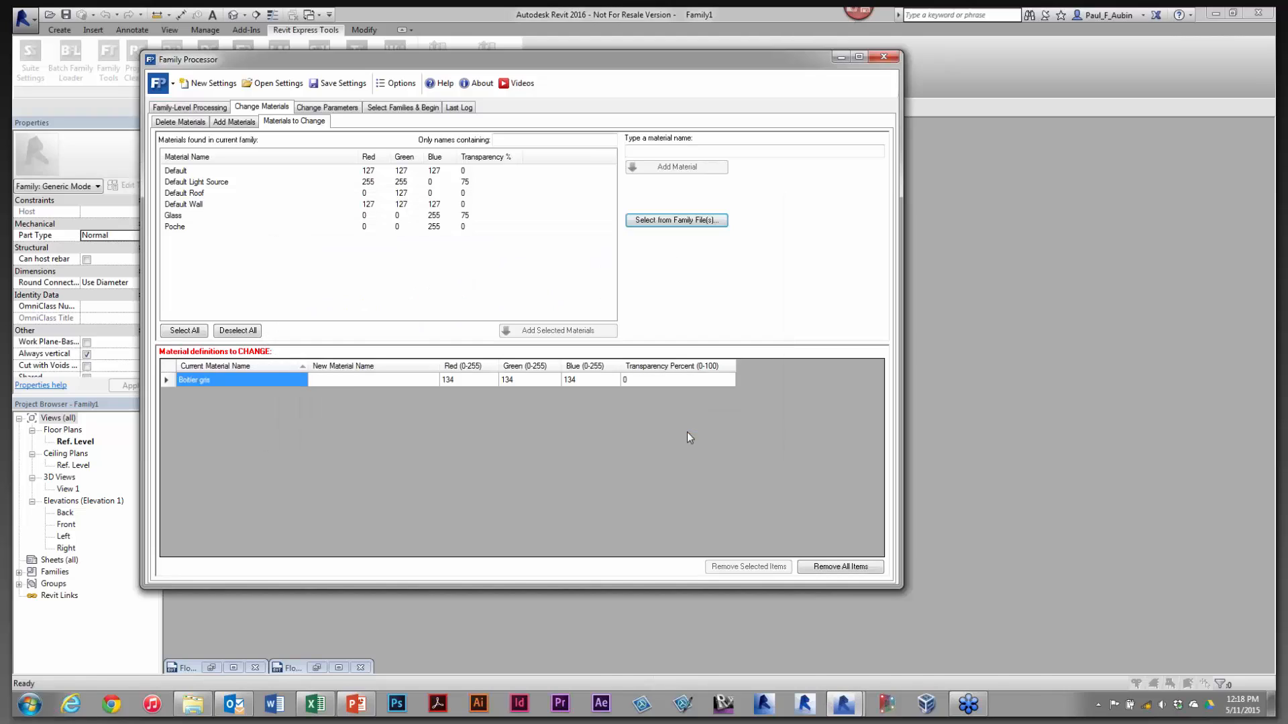
{"action": "left_click", "coordinate": [349, 381]}
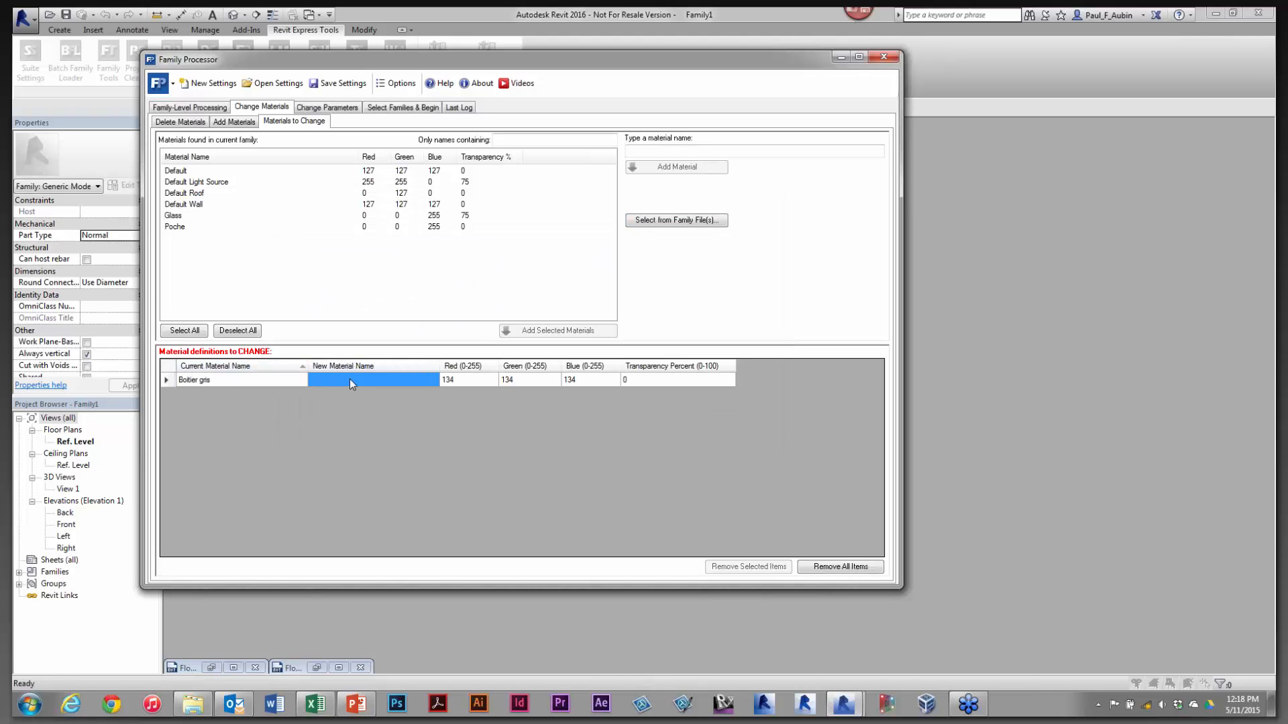
{"action": "type", "text": "Gray"}
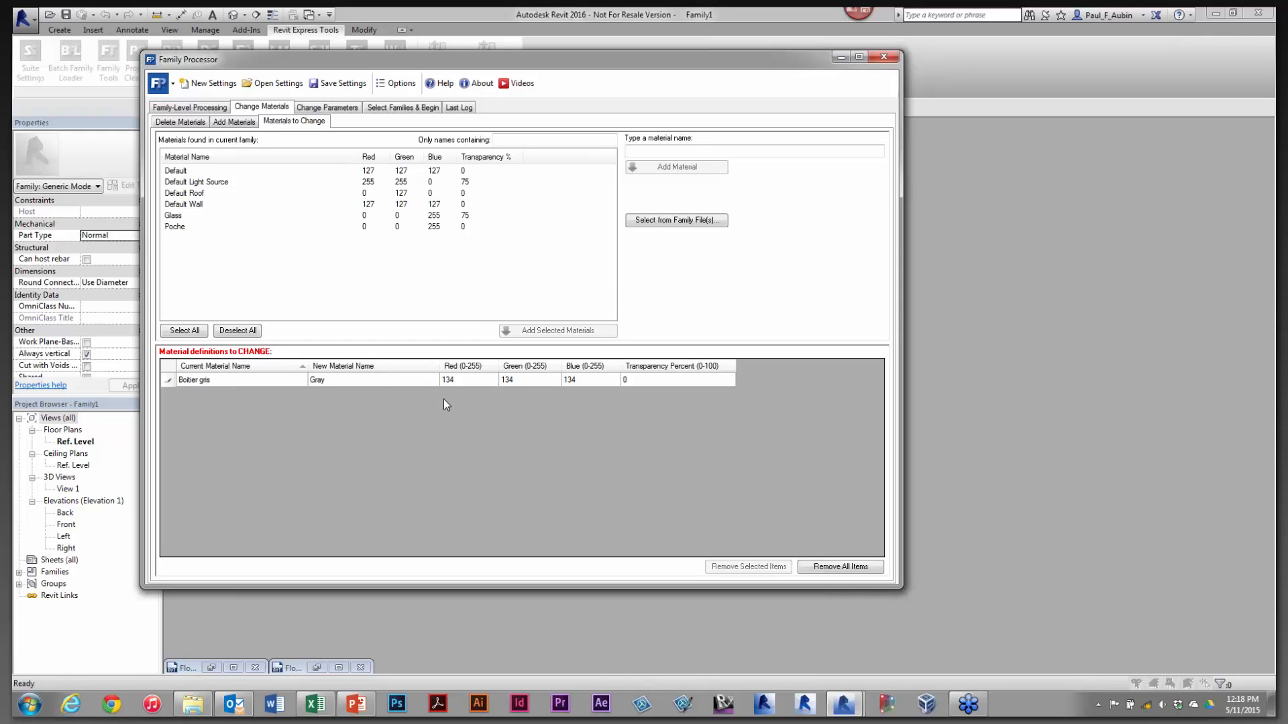
Set the parent folder of the families to process to From Revit City, inside the CTC Furniture folder
{"action": "left_click", "coordinate": [397, 108]}
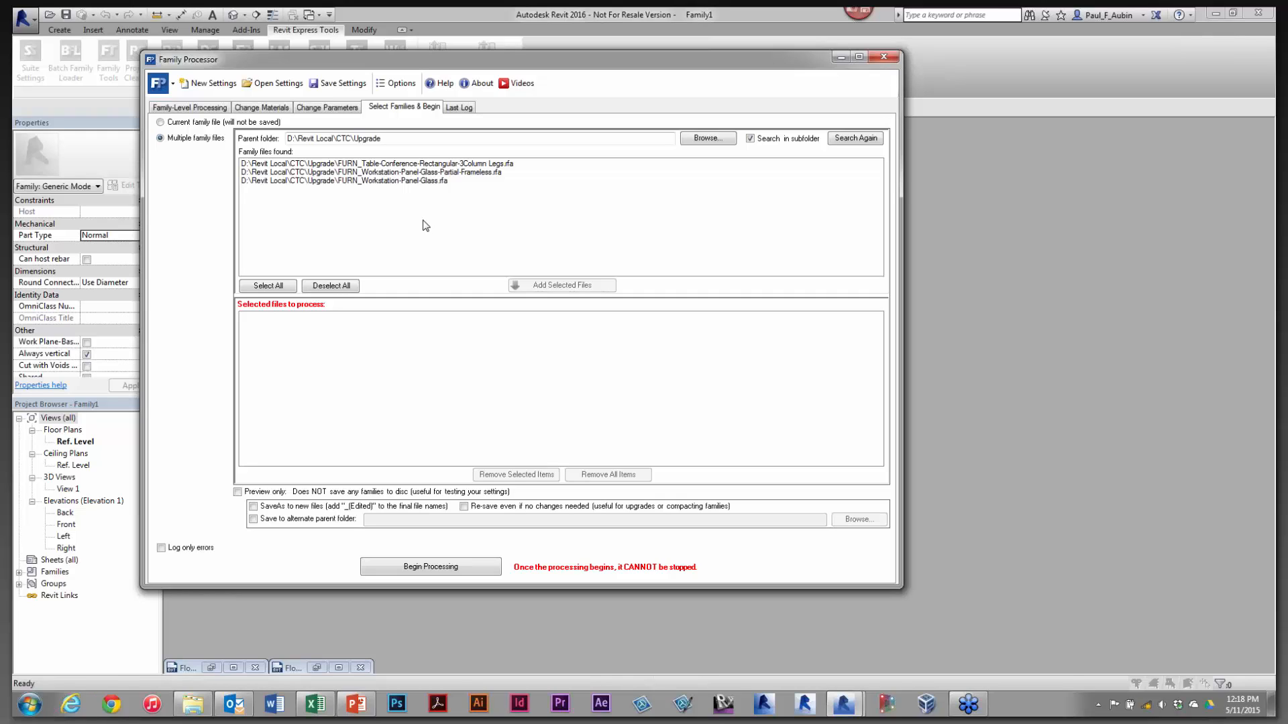
{"action": "left_click", "coordinate": [697, 139]}
{"action": "left_click_drag", "start_coordinate": [684, 265], "coordinate": [684, 346]}
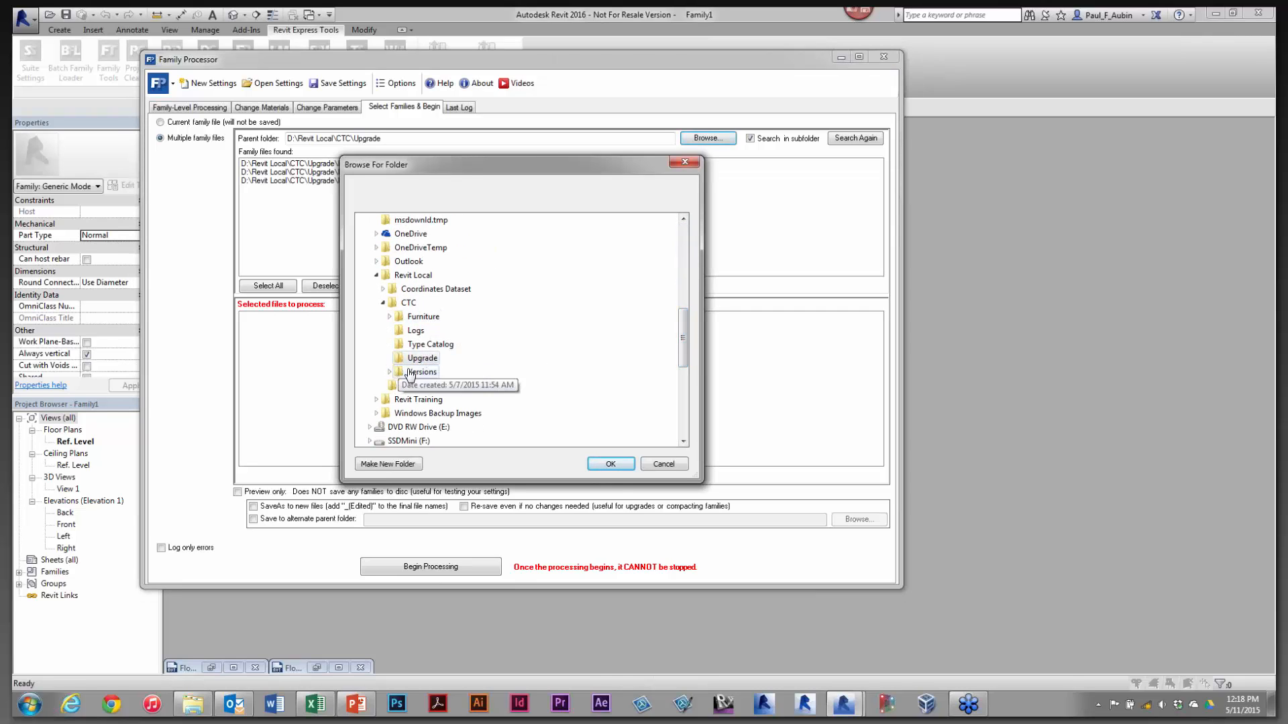
{"action": "left_click", "coordinate": [417, 321]}
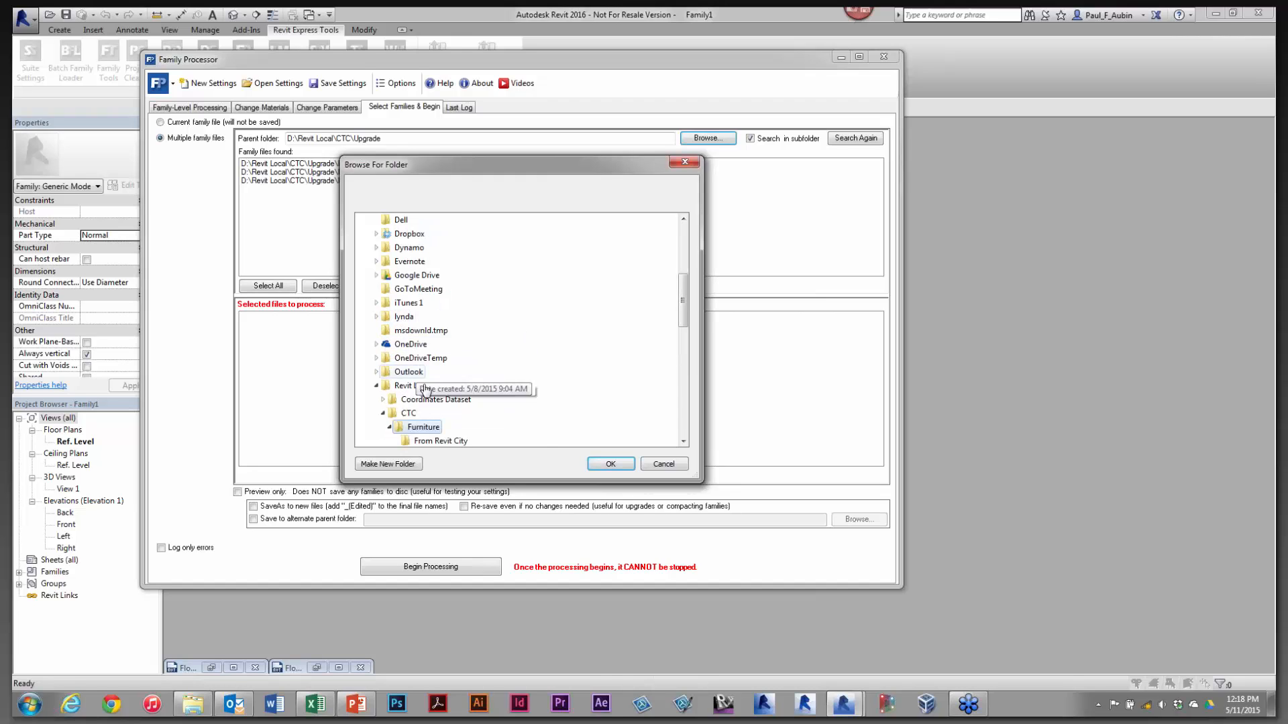
{"action": "left_click", "coordinate": [429, 442]}
{"action": "left_click", "coordinate": [609, 463]}
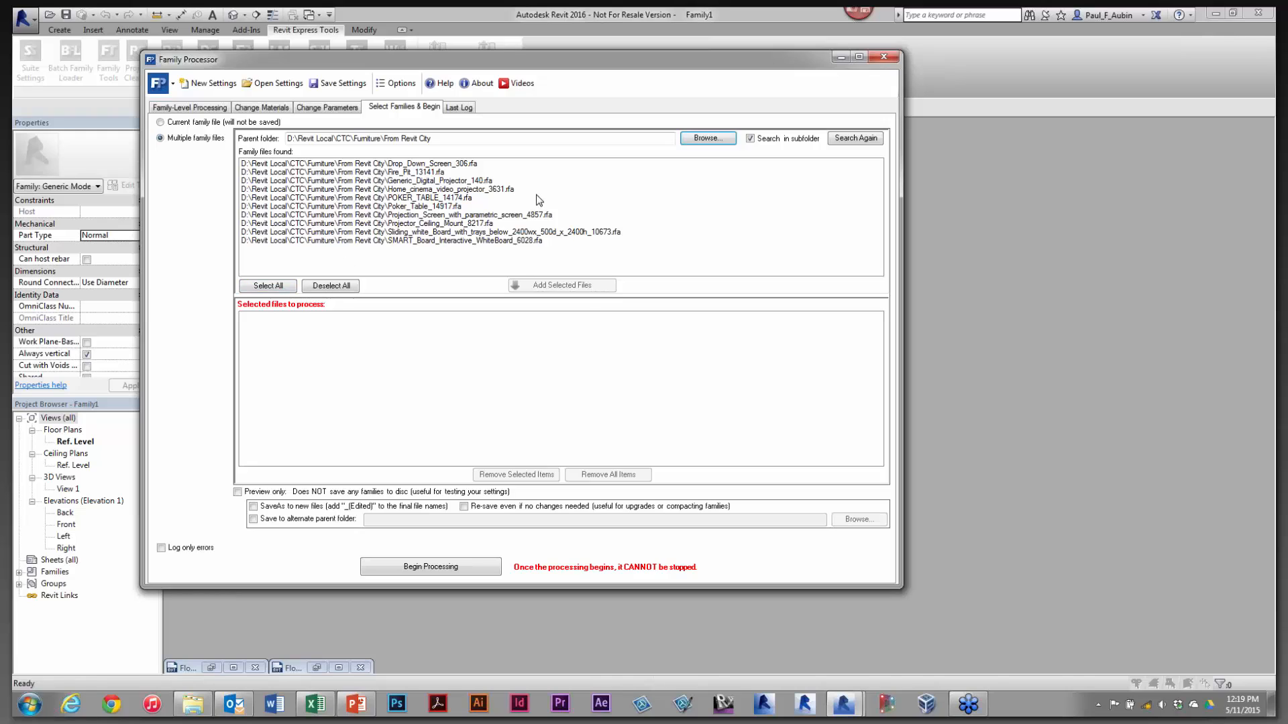
Add Home_cinema_video_projector_3631.rfa, Projection_Screen_with_parametric_screen_4857.rfa and Projector_Ceiling_Mount_8217.rfa to the files to process
{"action": "left_click", "coordinate": [440, 224]}
{"action": "left_click", "coordinate": [443, 216], "text": "shift"}
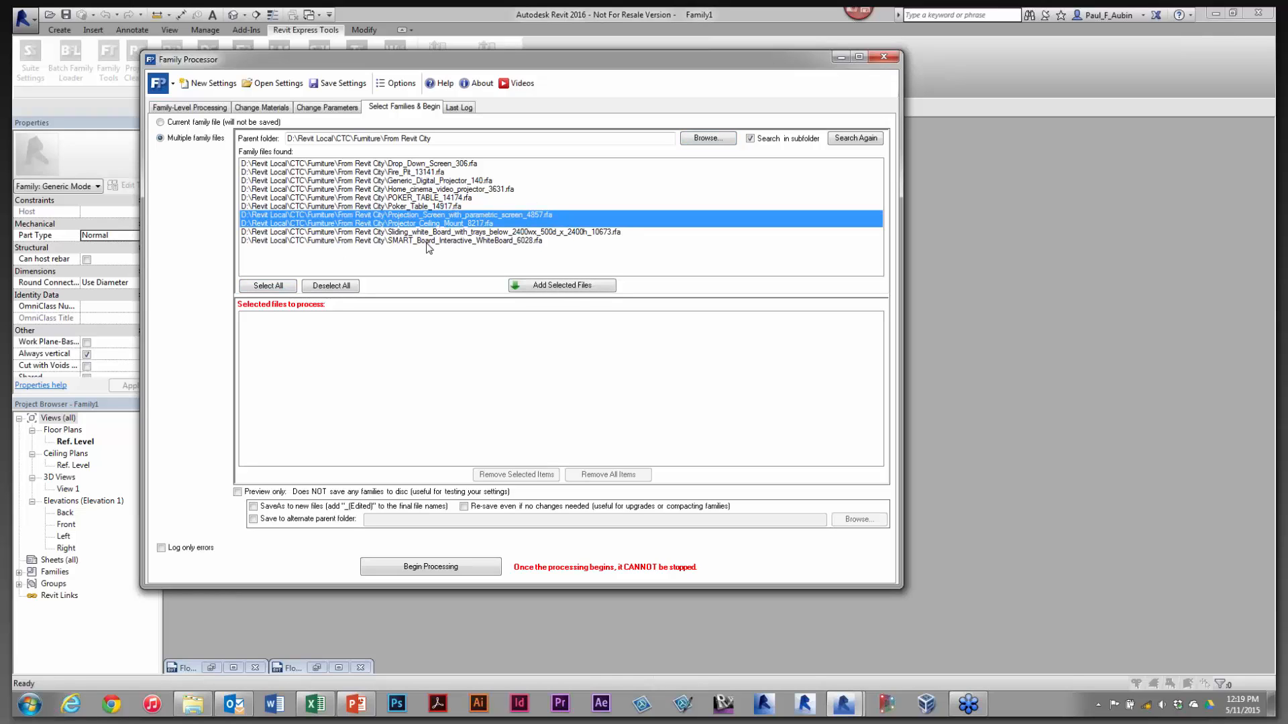
{"action": "left_click", "coordinate": [444, 189], "text": "ctrl"}
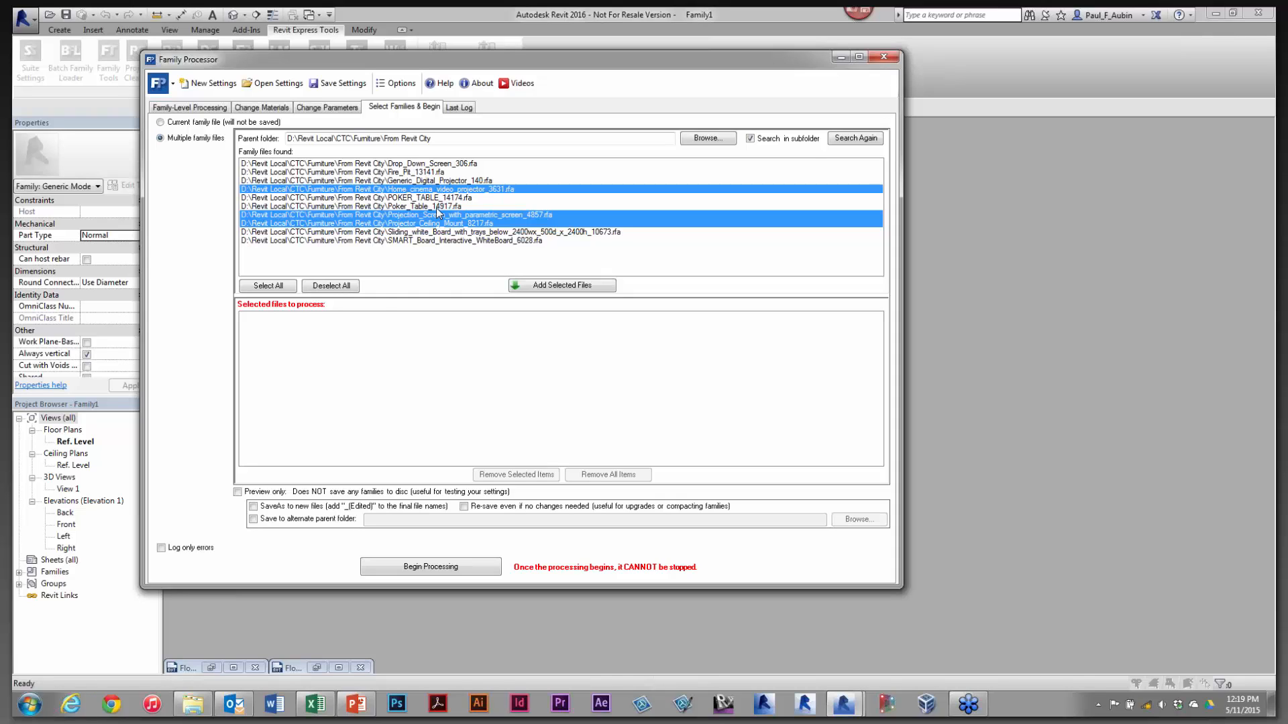
{"action": "left_click", "coordinate": [535, 287]}
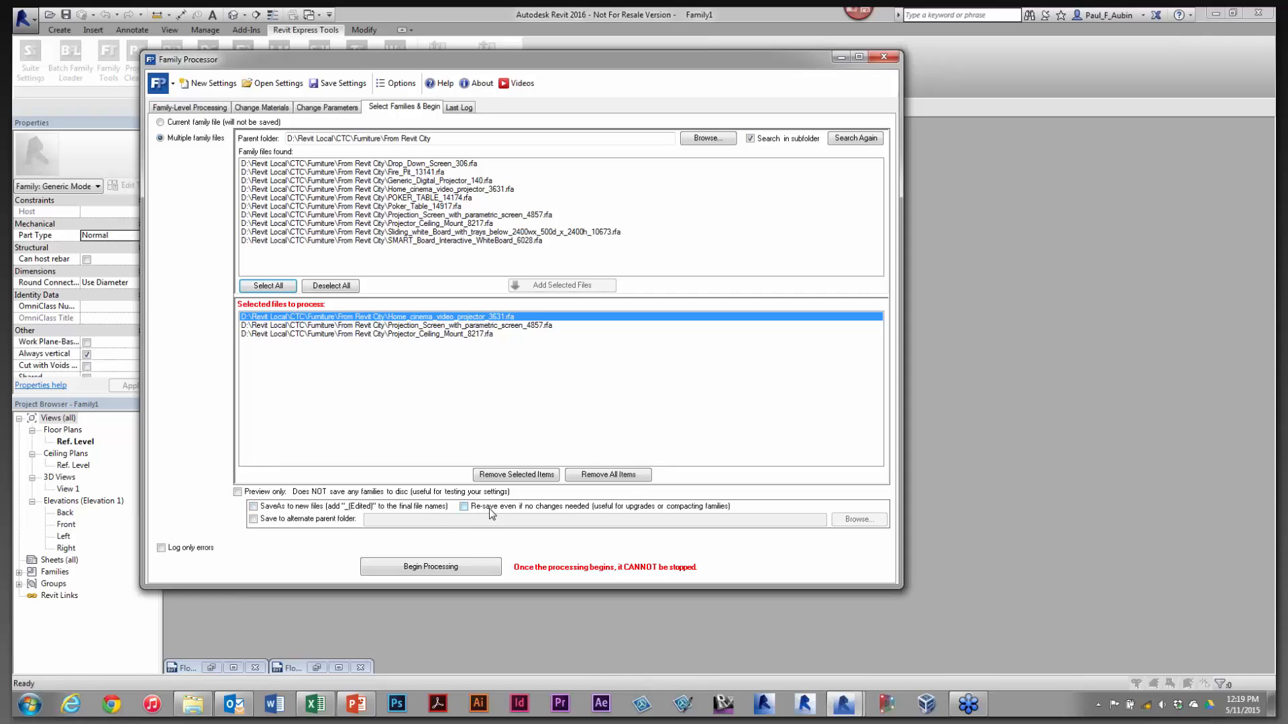
Process the selected families without an alternate save folder, and review the log of their material changes
{"action": "left_click", "coordinate": [263, 526]}
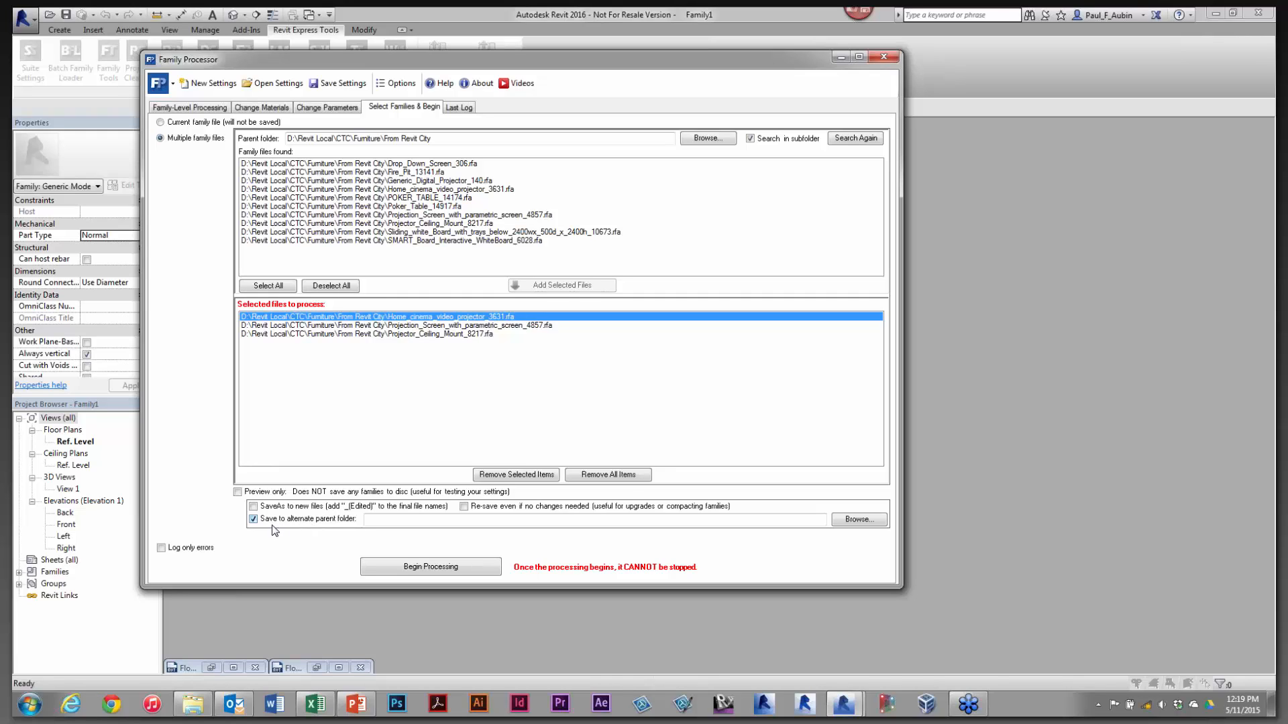
{"action": "left_click", "coordinate": [254, 521]}
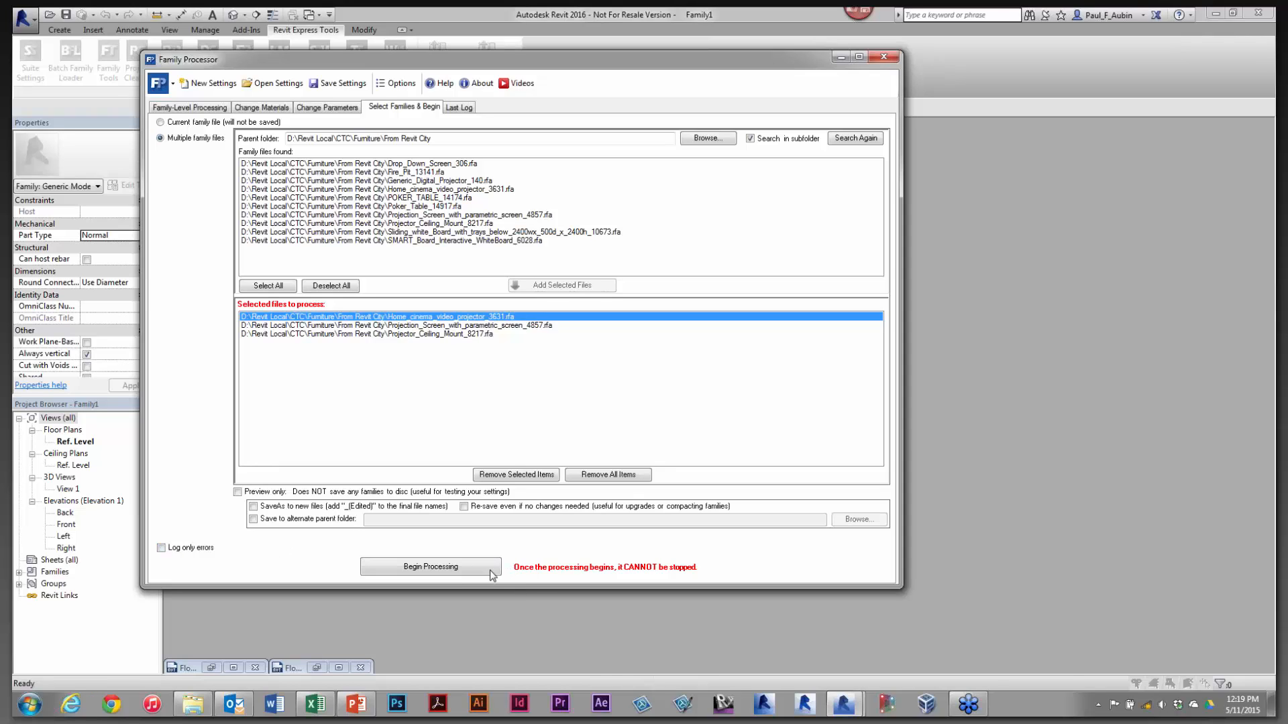
{"action": "left_click", "coordinate": [460, 570]}
{"action": "left_click", "coordinate": [495, 565]}
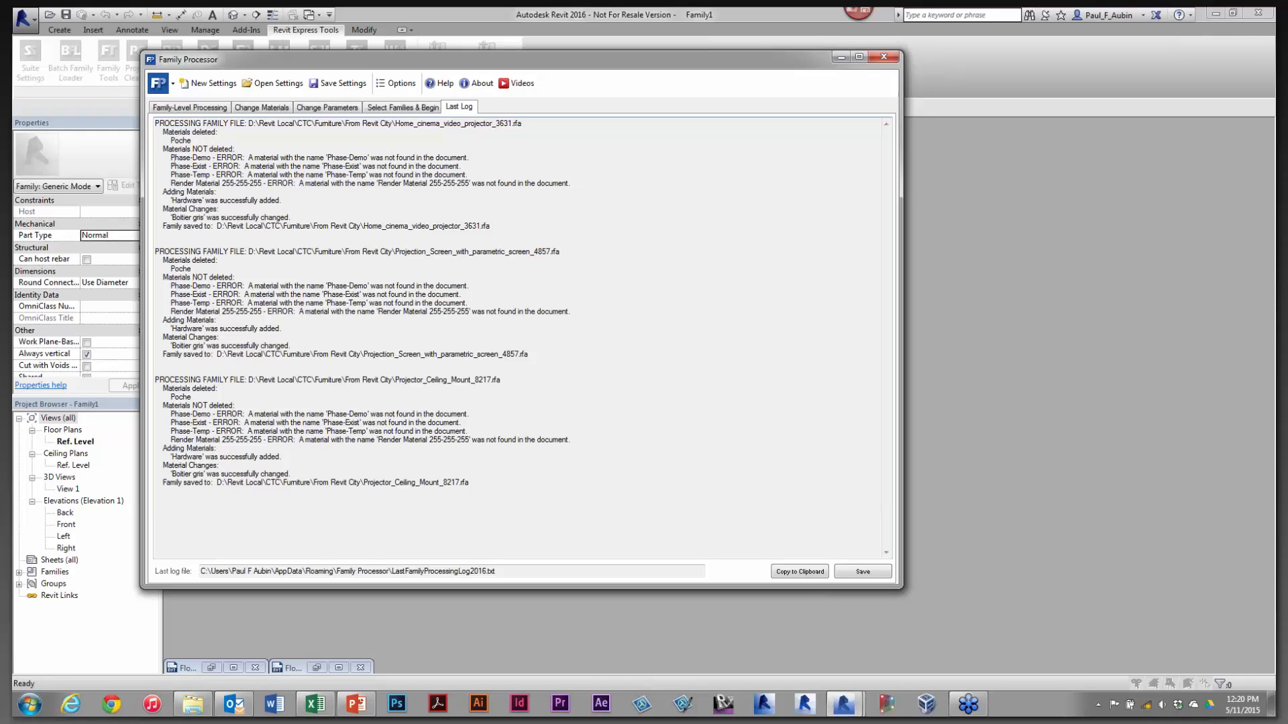
{"action": "left_click_drag", "start_coordinate": [170, 157], "coordinate": [259, 175]}
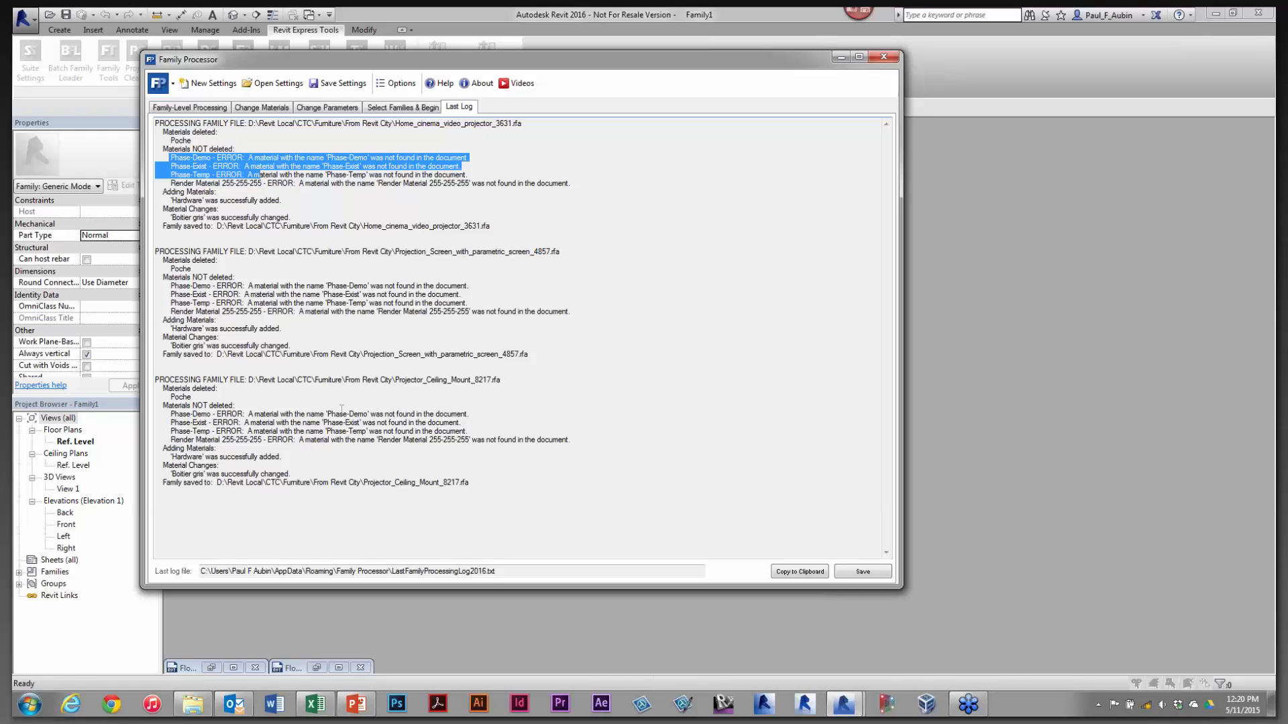
{"action": "left_click", "coordinate": [882, 59]}
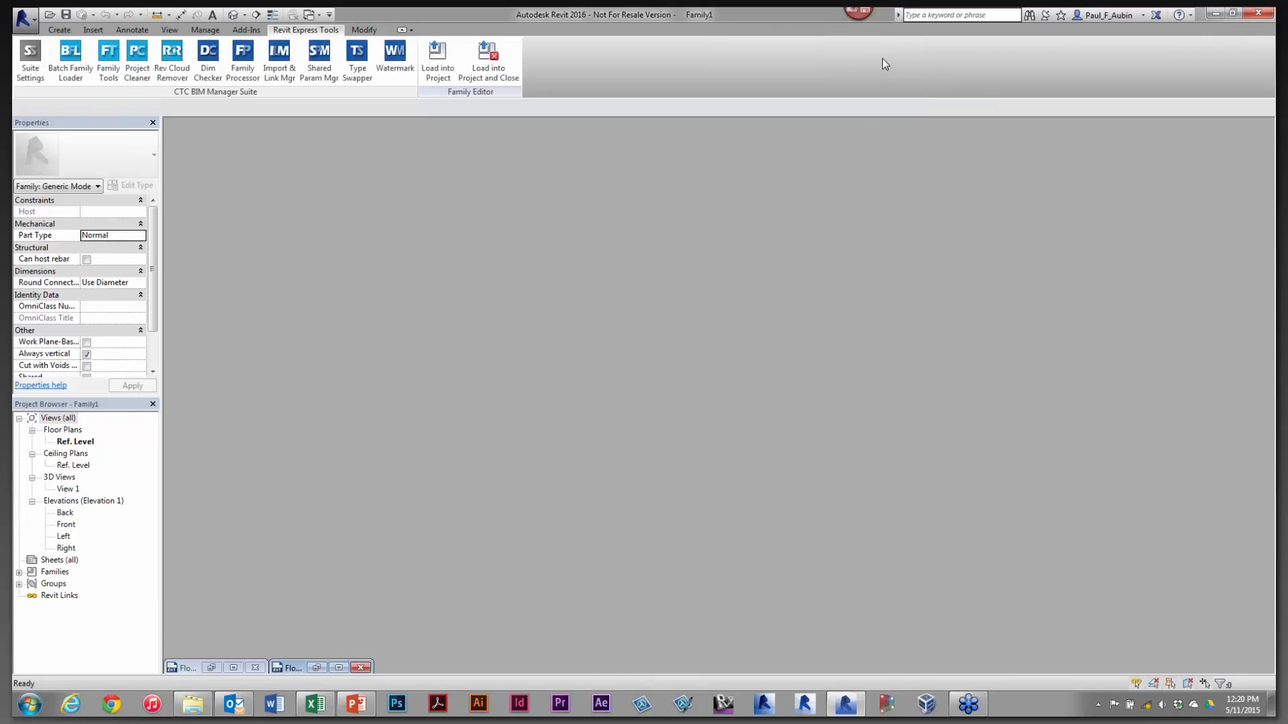
Open the family Home_cinema_video_projector_3631.rfa from the From Revit City folder
{"action": "left_click", "coordinate": [70, 60]}
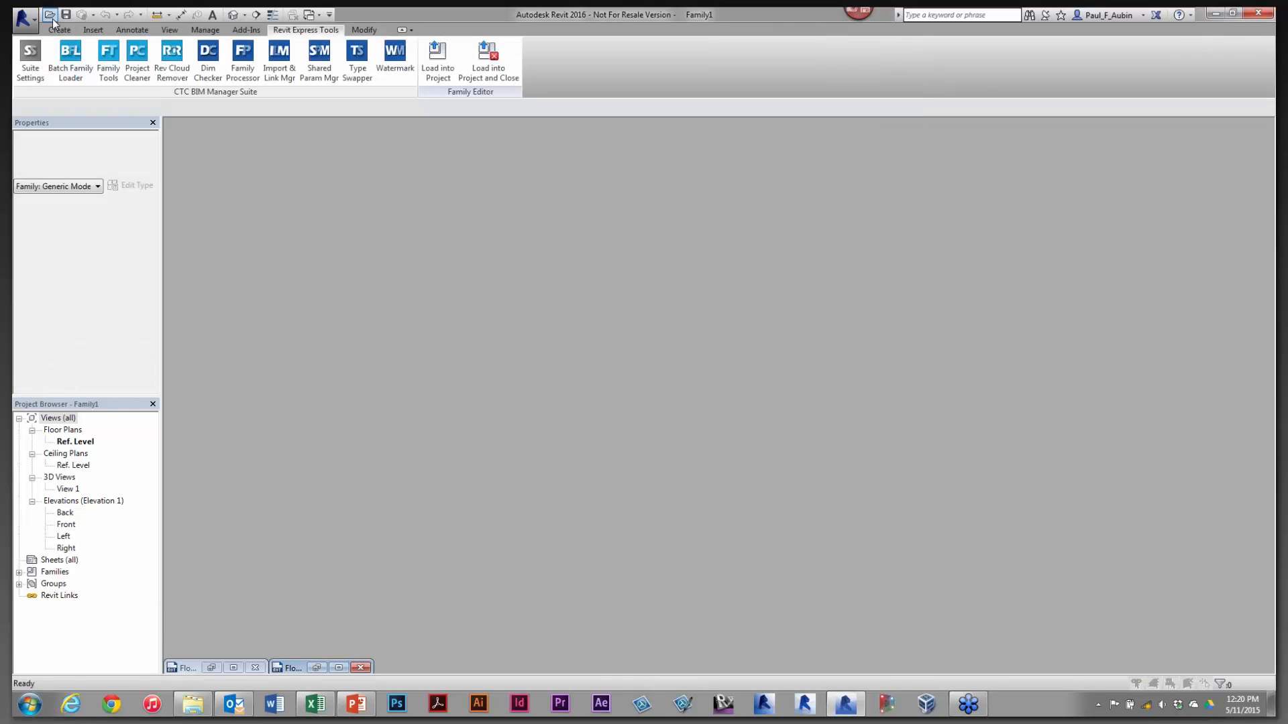
{"action": "double_click", "coordinate": [500, 246]}
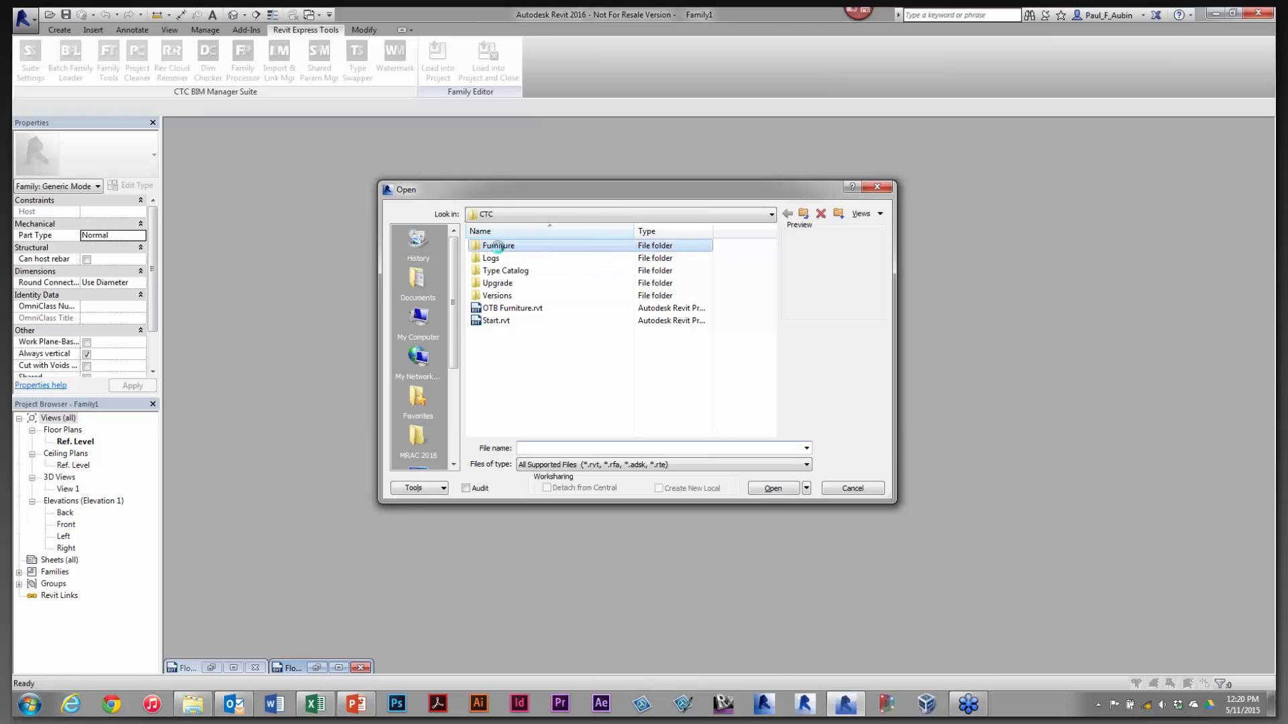
{"action": "double_click", "coordinate": [504, 245]}
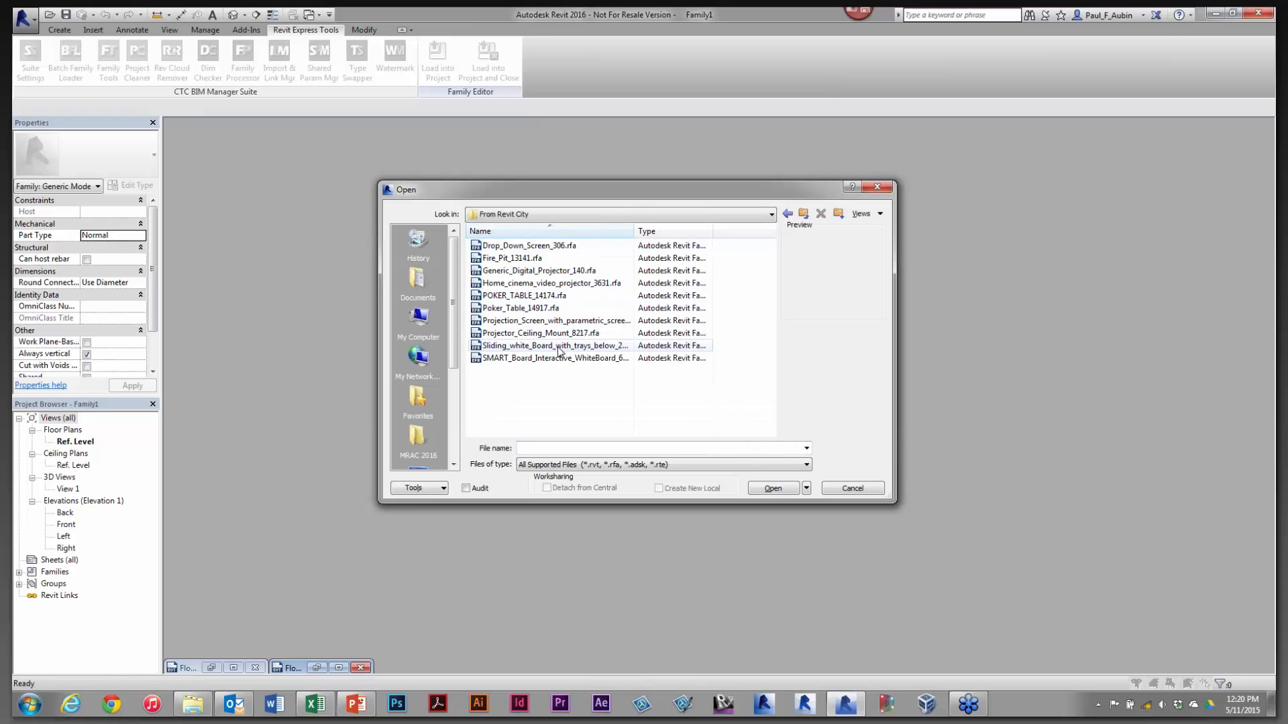
{"action": "left_click", "coordinate": [551, 283]}
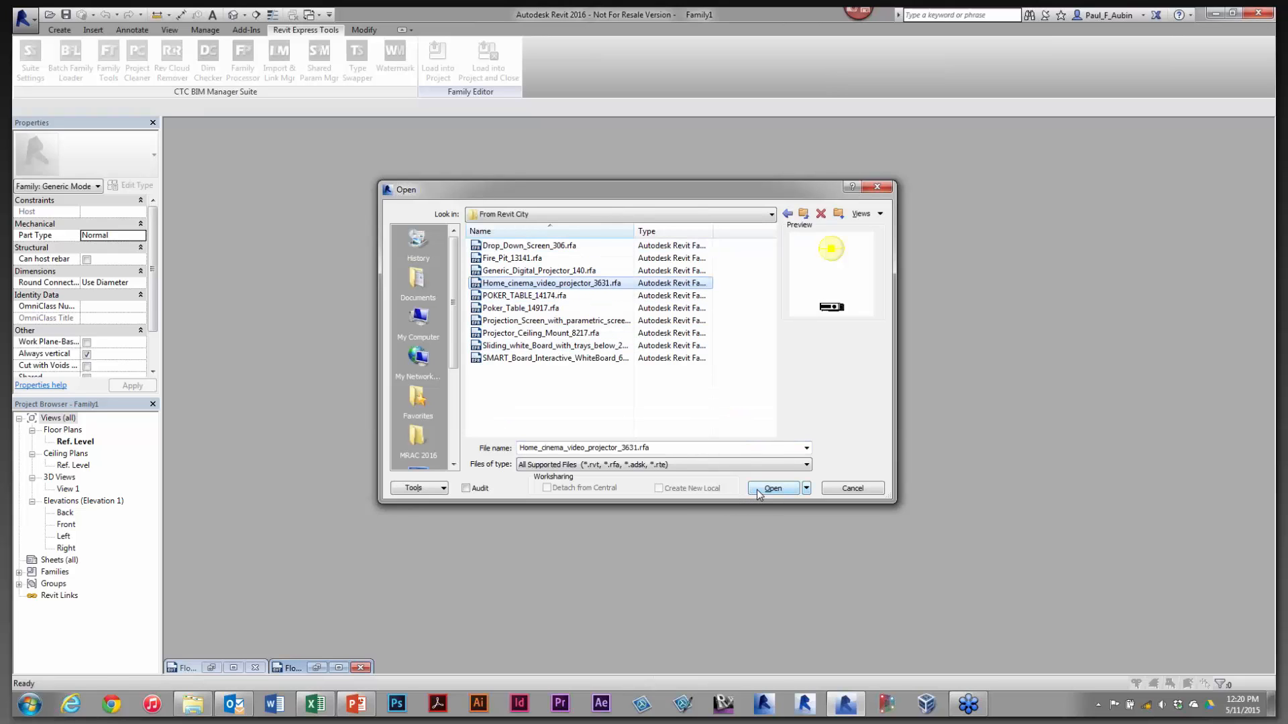
{"action": "left_click", "coordinate": [773, 488]}
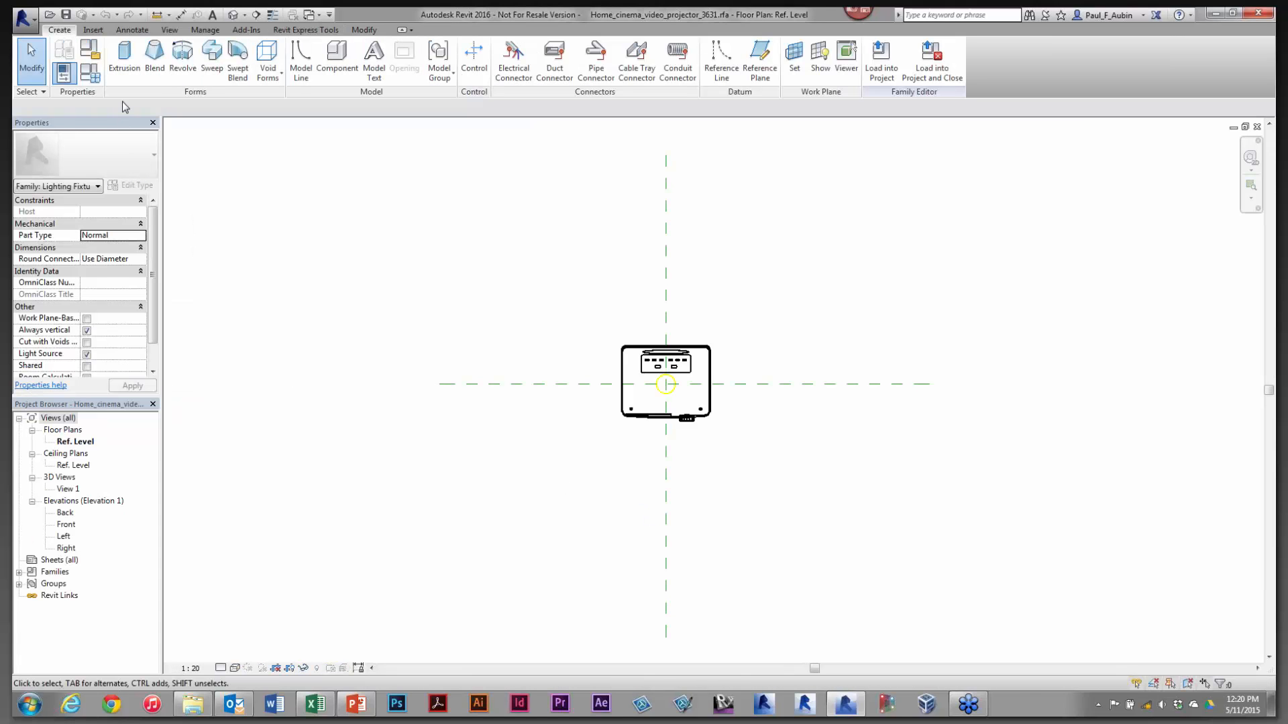
Check the Gray and Hardware materials and their shading colors in the projector family's material list
{"action": "left_click", "coordinate": [204, 29]}
{"action": "left_click", "coordinate": [70, 60]}
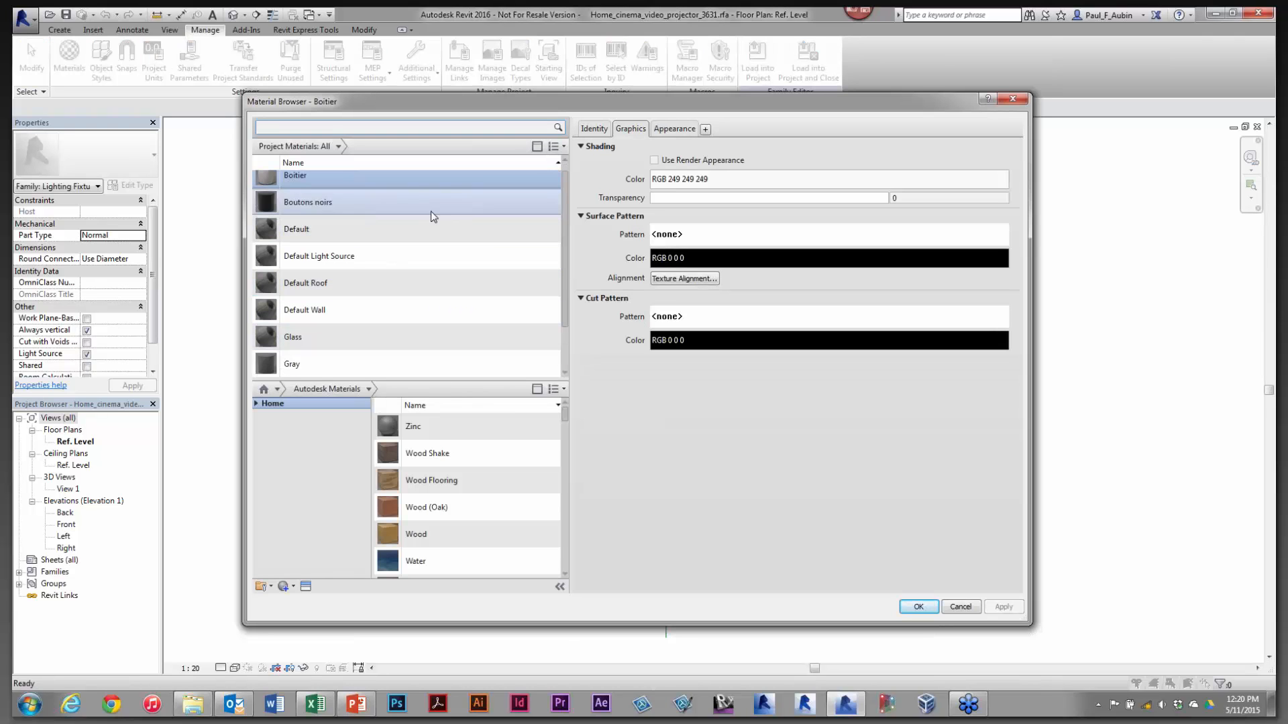
{"action": "scroll", "coordinate": [327, 374], "scroll_direction": "down", "scroll_amount": 1}
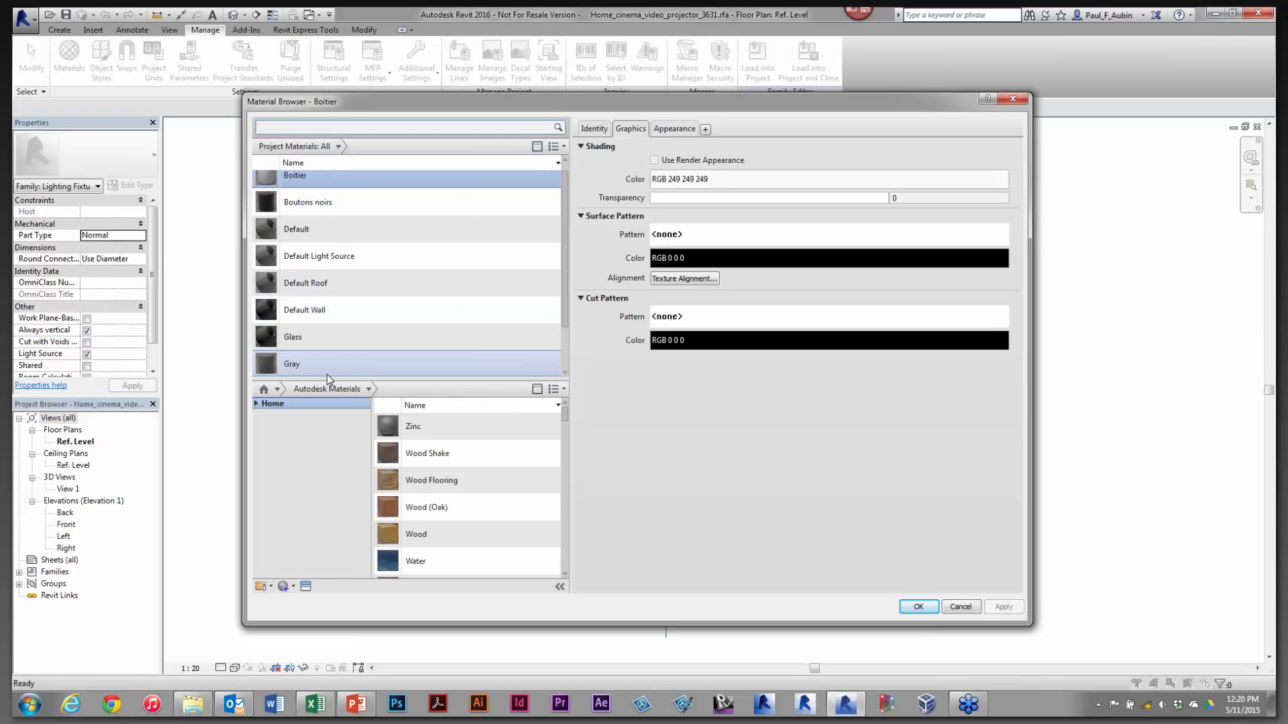
{"action": "left_click", "coordinate": [308, 368]}
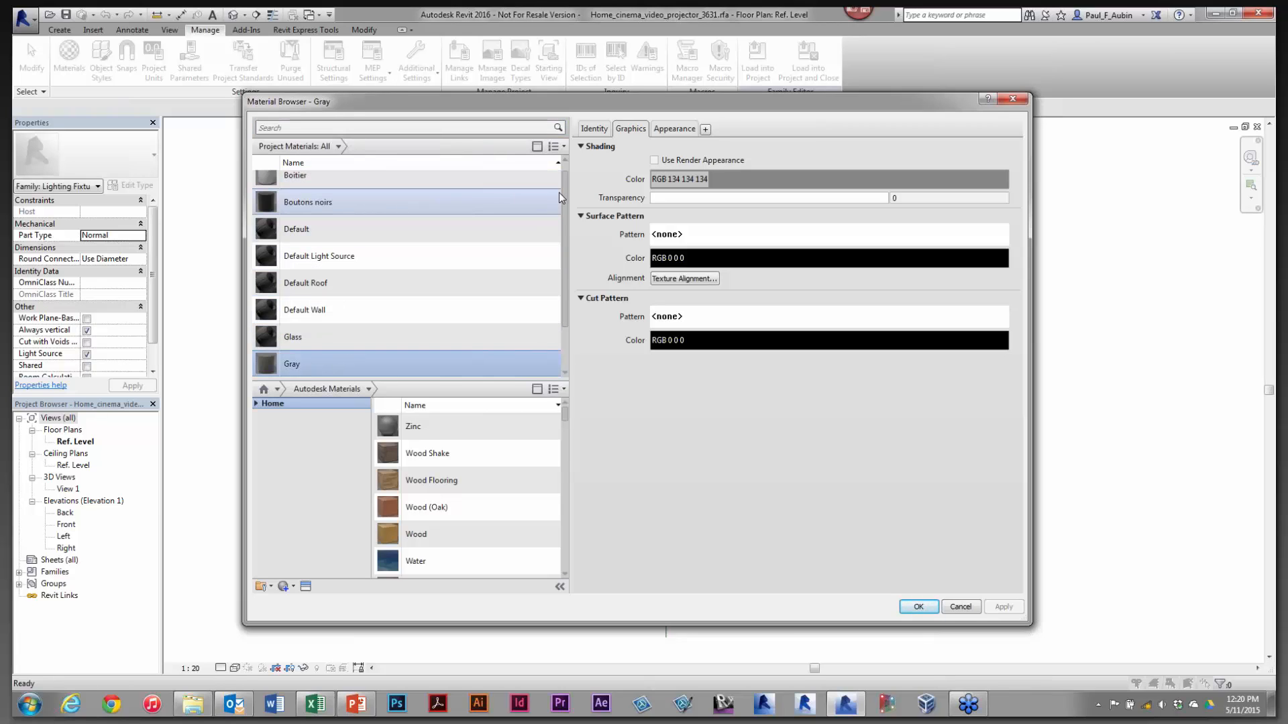
{"action": "mouse_move", "coordinate": [564, 195]}
{"action": "left_mouse_down"}
{"action": "mouse_move", "coordinate": [564, 264]}
{"action": "mouse_move", "coordinate": [572, 179]}
{"action": "left_mouse_up"}
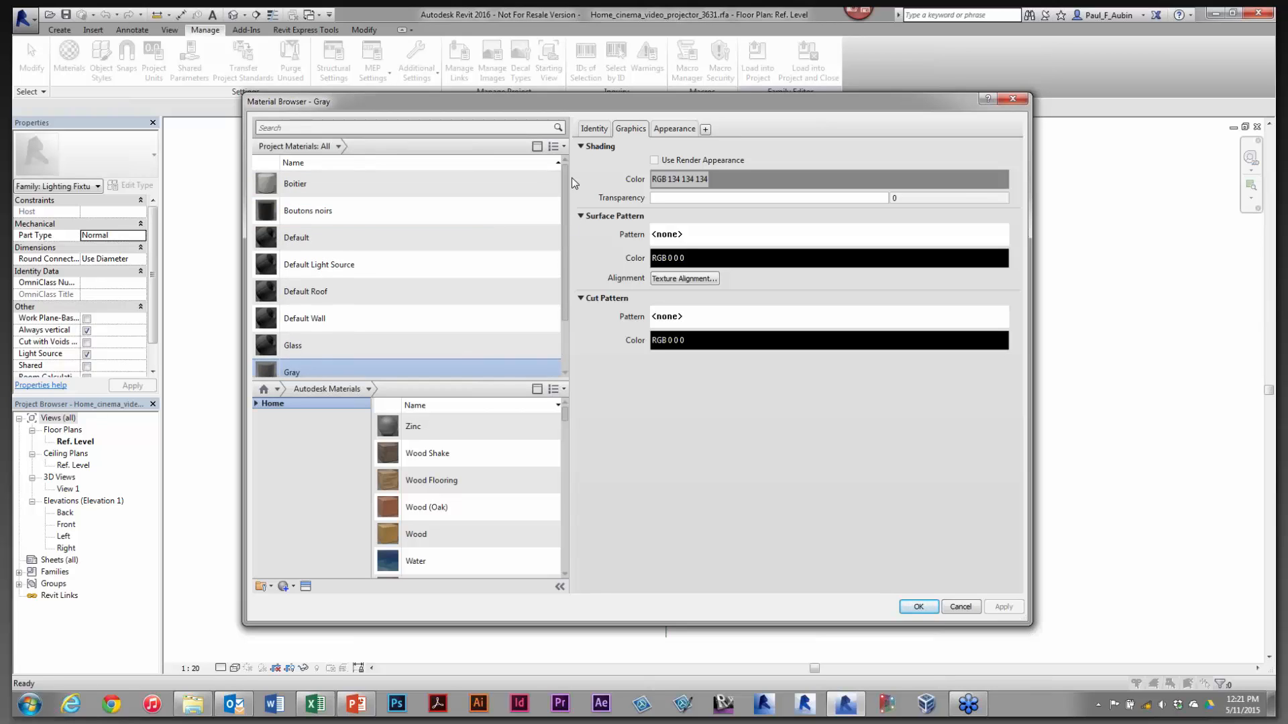
{"action": "left_click_drag", "start_coordinate": [566, 236], "coordinate": [563, 296]}
{"action": "left_click", "coordinate": [313, 339]}
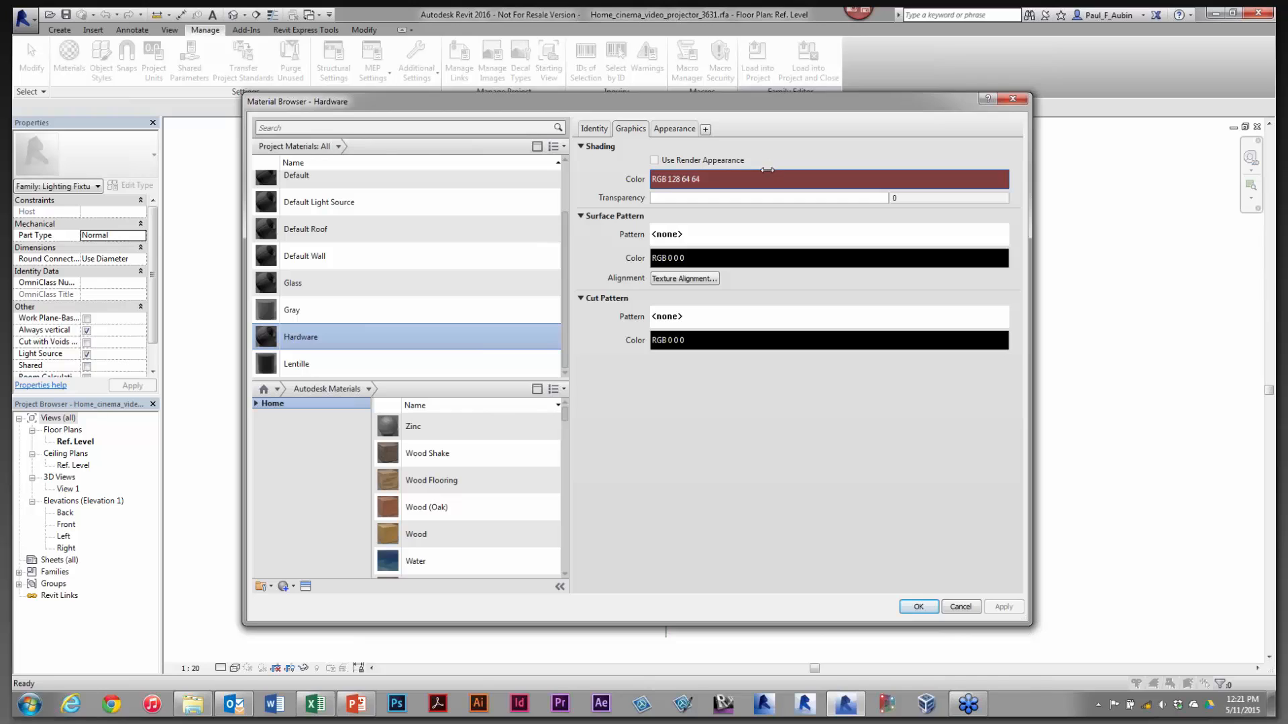
{"action": "left_click", "coordinate": [956, 606]}
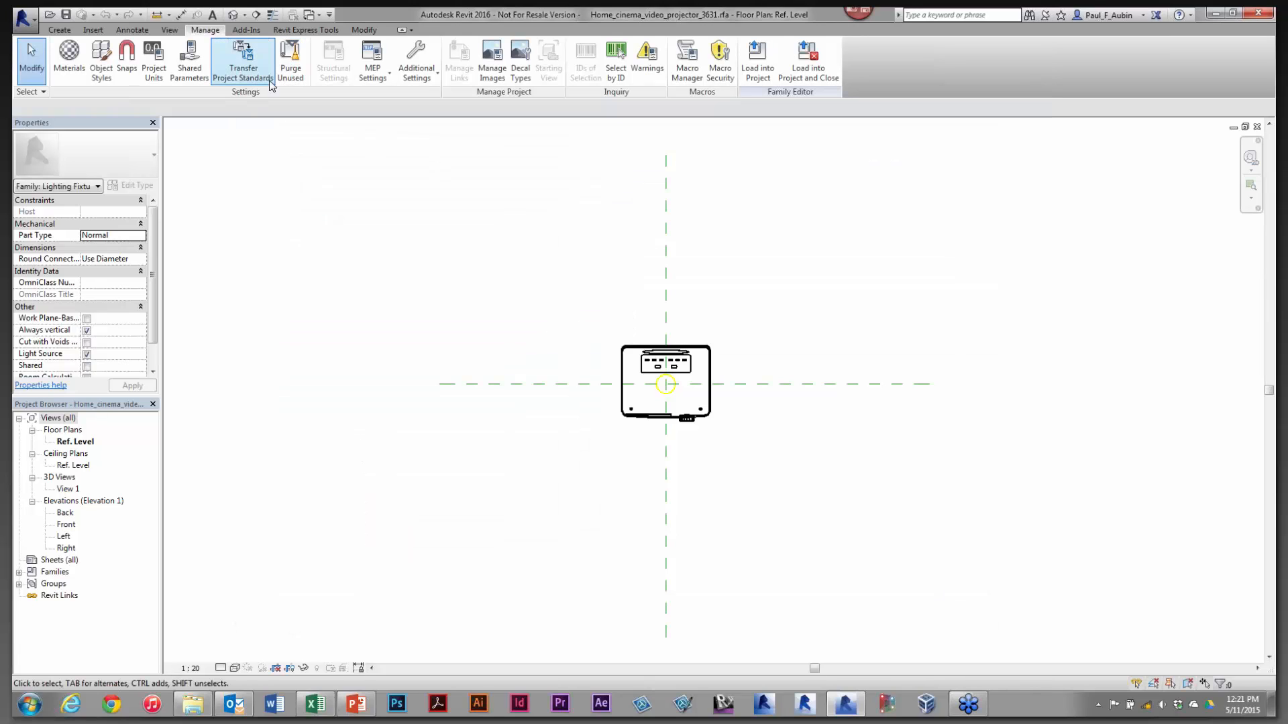
In the Family Processor options, enable automatic deletion of the listed default materials and look through the list
{"action": "left_click", "coordinate": [320, 31]}
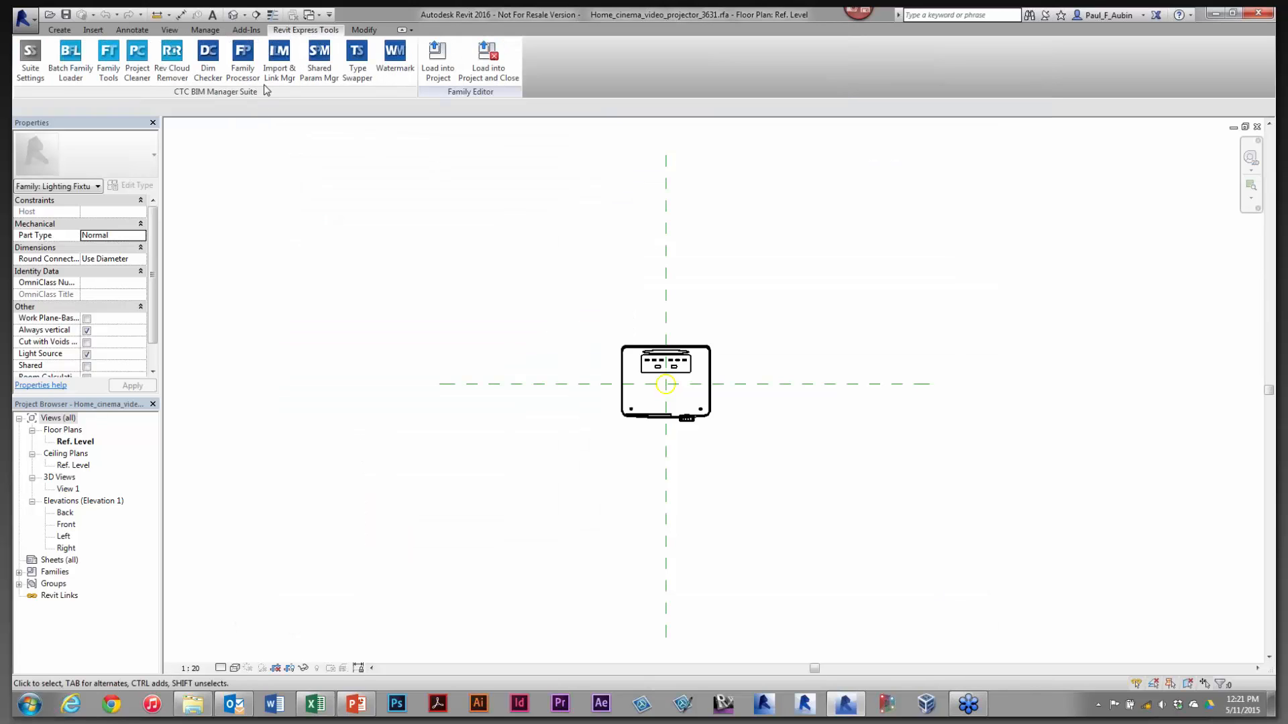
{"action": "left_click", "coordinate": [243, 67]}
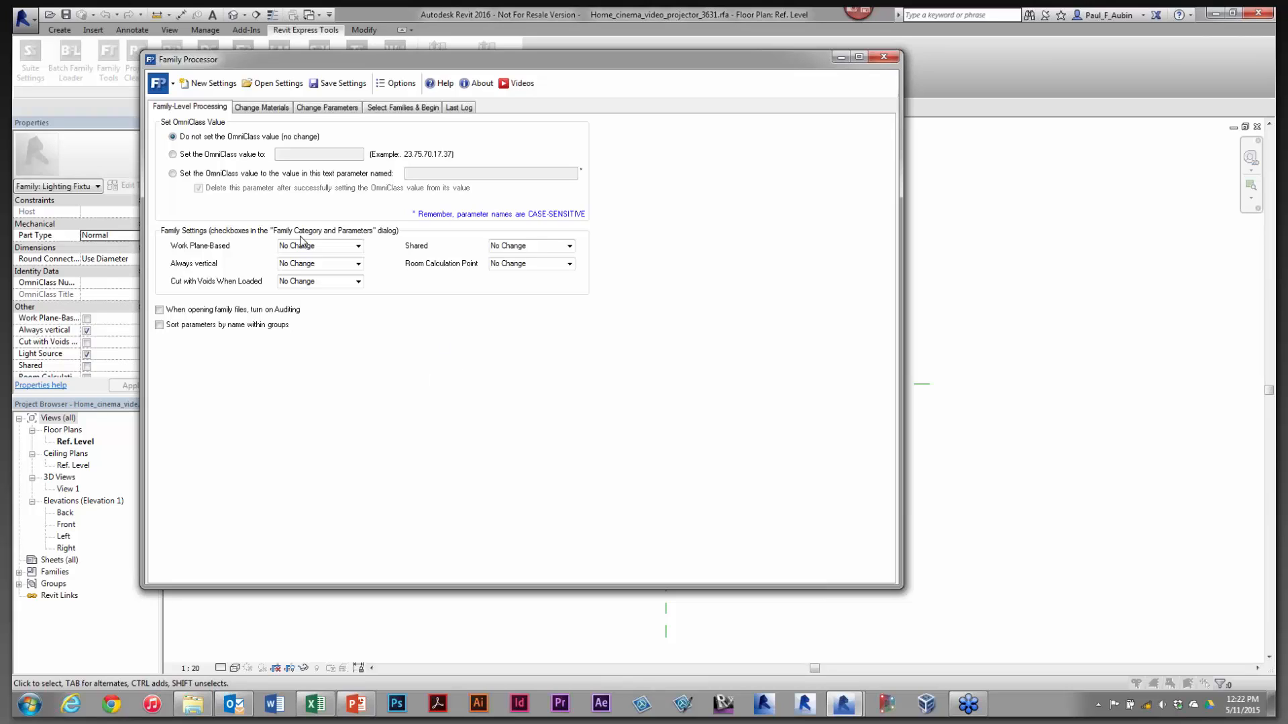
{"action": "left_click", "coordinate": [270, 110]}
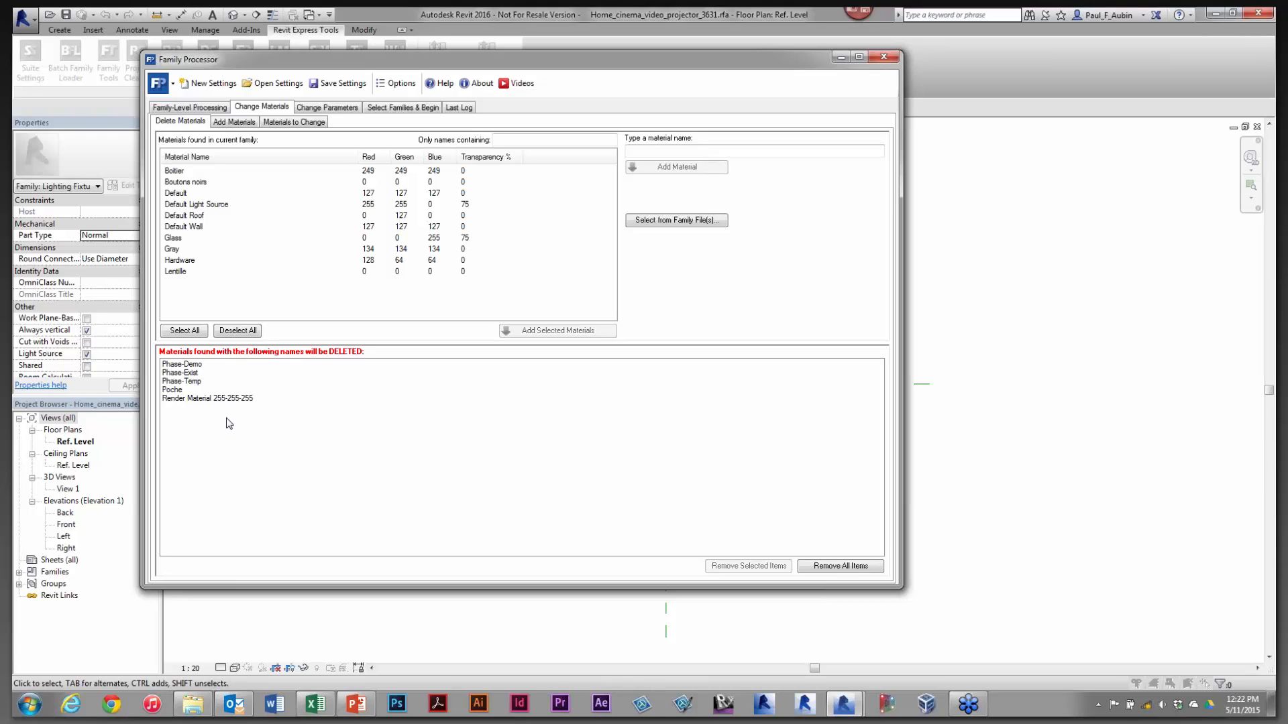
{"action": "left_click", "coordinate": [397, 86]}
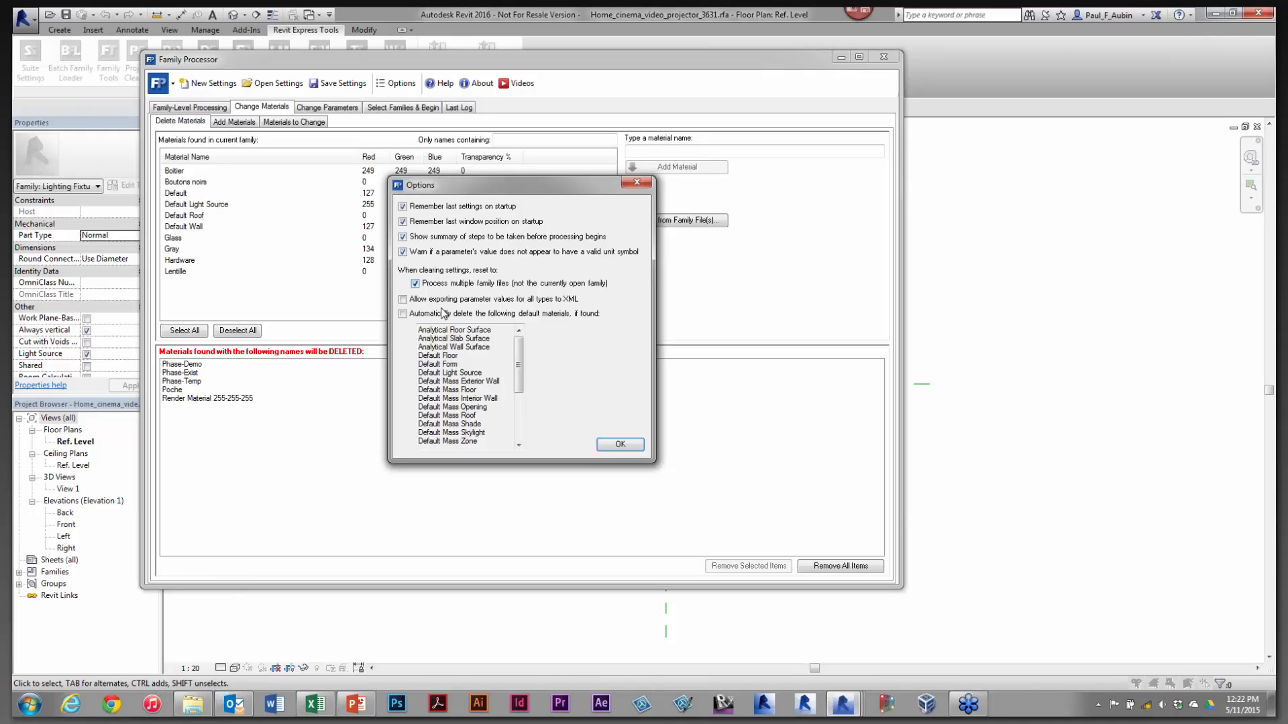
{"action": "left_click", "coordinate": [404, 314]}
{"action": "mouse_move", "coordinate": [519, 368]}
{"action": "left_mouse_down"}
{"action": "mouse_move", "coordinate": [520, 424]}
{"action": "mouse_move", "coordinate": [519, 362]}
{"action": "left_mouse_up"}
{"action": "left_click_drag", "start_coordinate": [522, 364], "coordinate": [520, 412]}
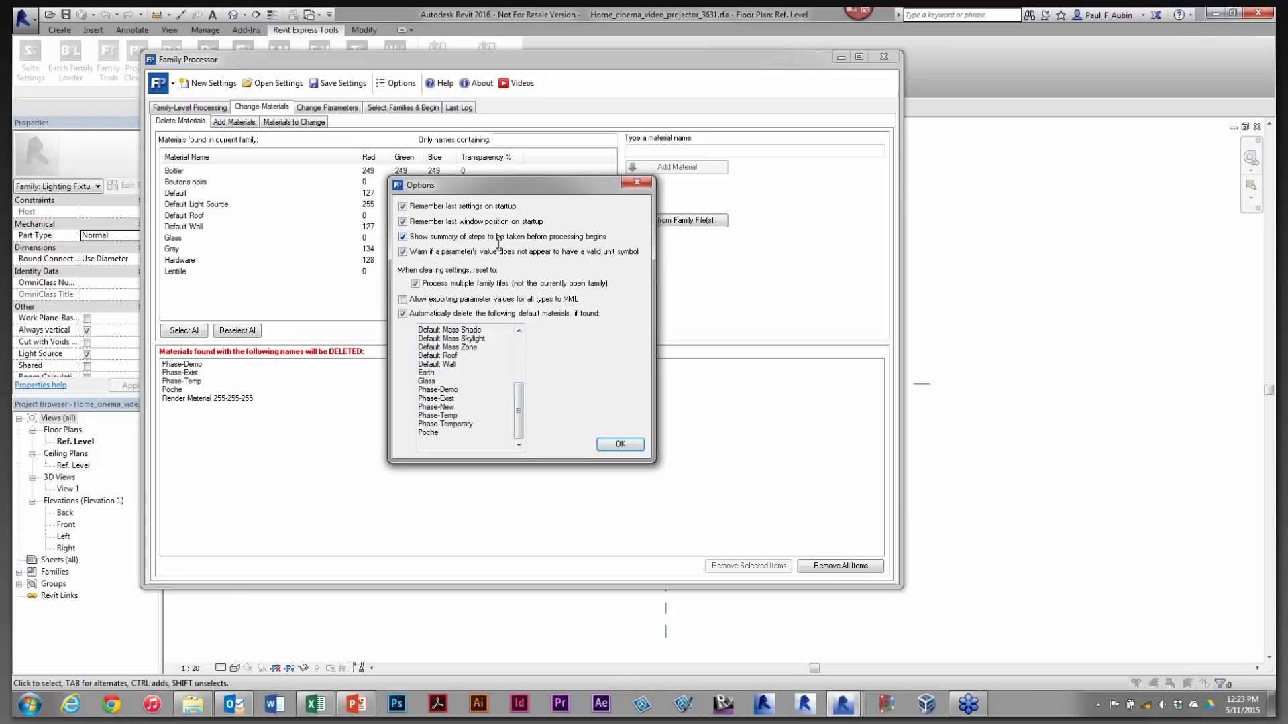
{"action": "left_click", "coordinate": [621, 444]}
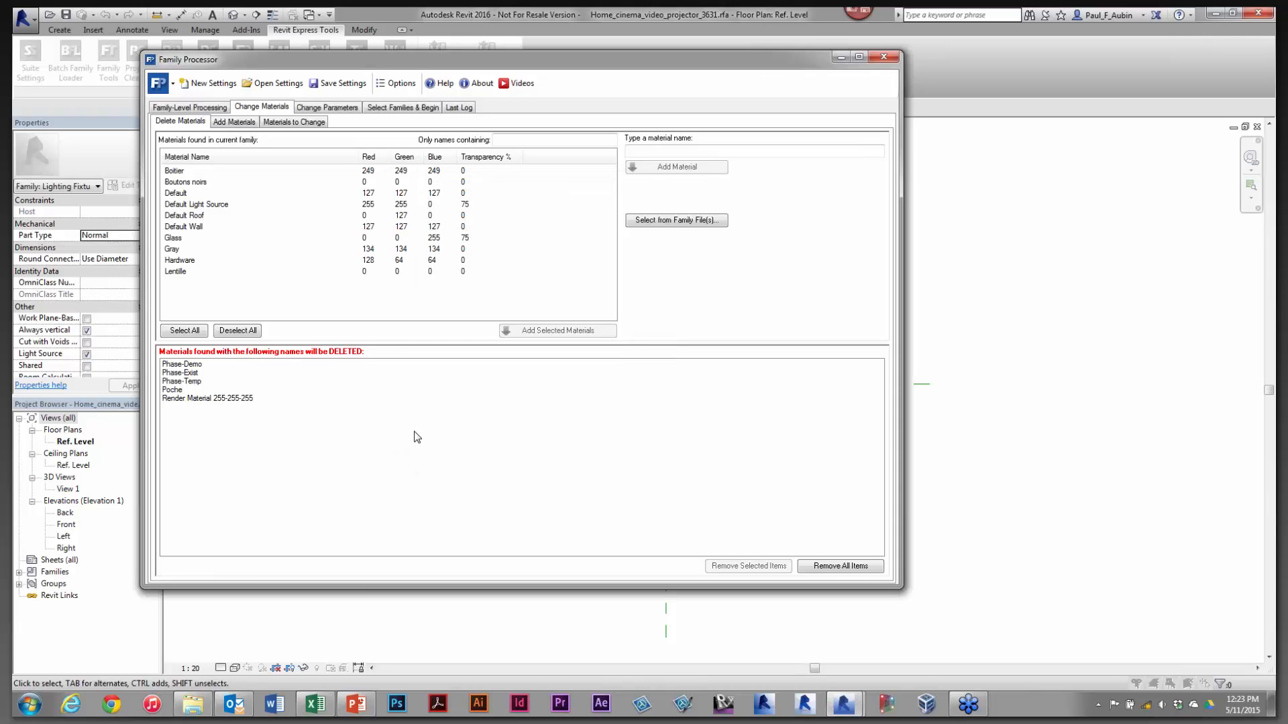
Set the family-level Shared setting to Set Checked
{"action": "left_click", "coordinate": [191, 108]}
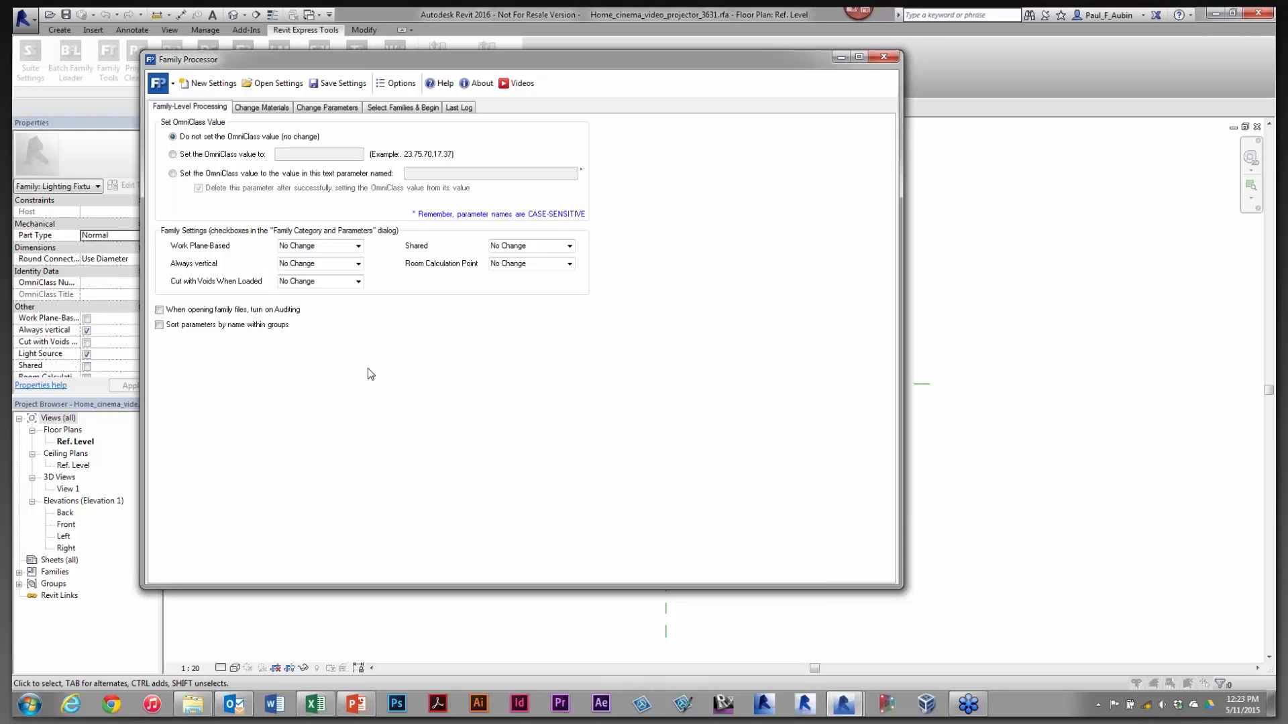
{"action": "left_click_drag", "start_coordinate": [535, 64], "coordinate": [700, 85]}
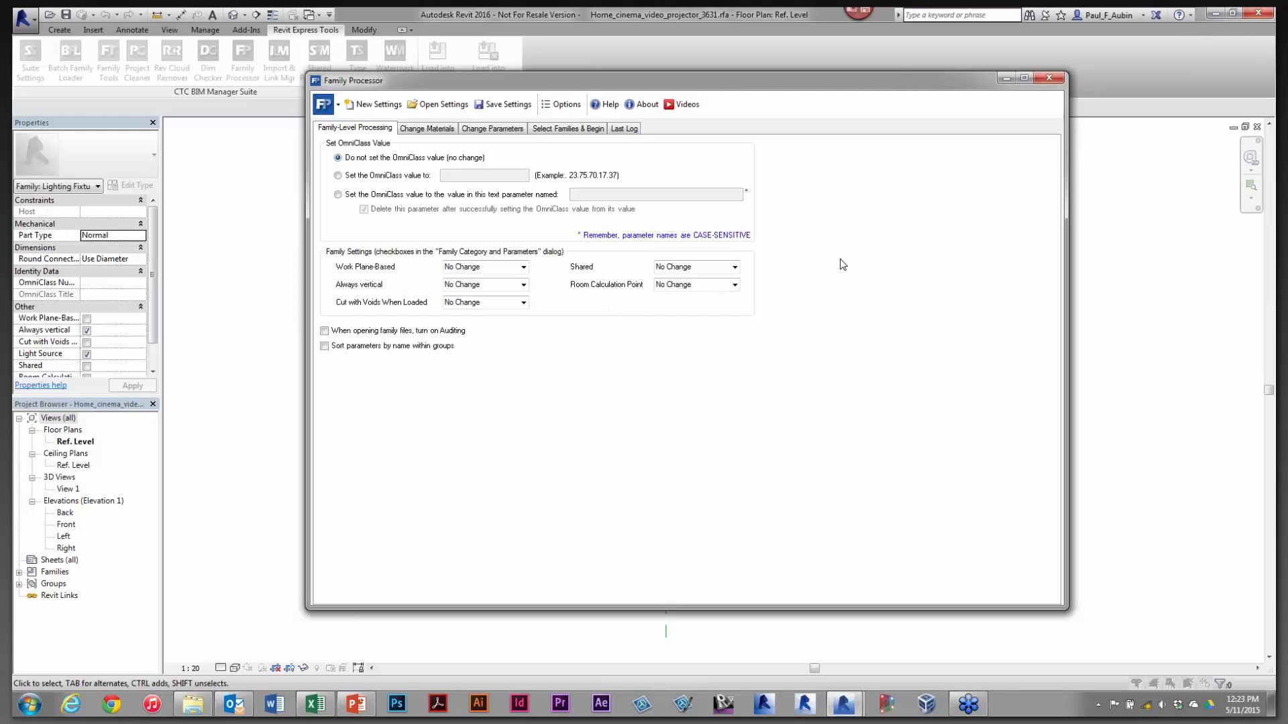
{"action": "left_click", "coordinate": [734, 268]}
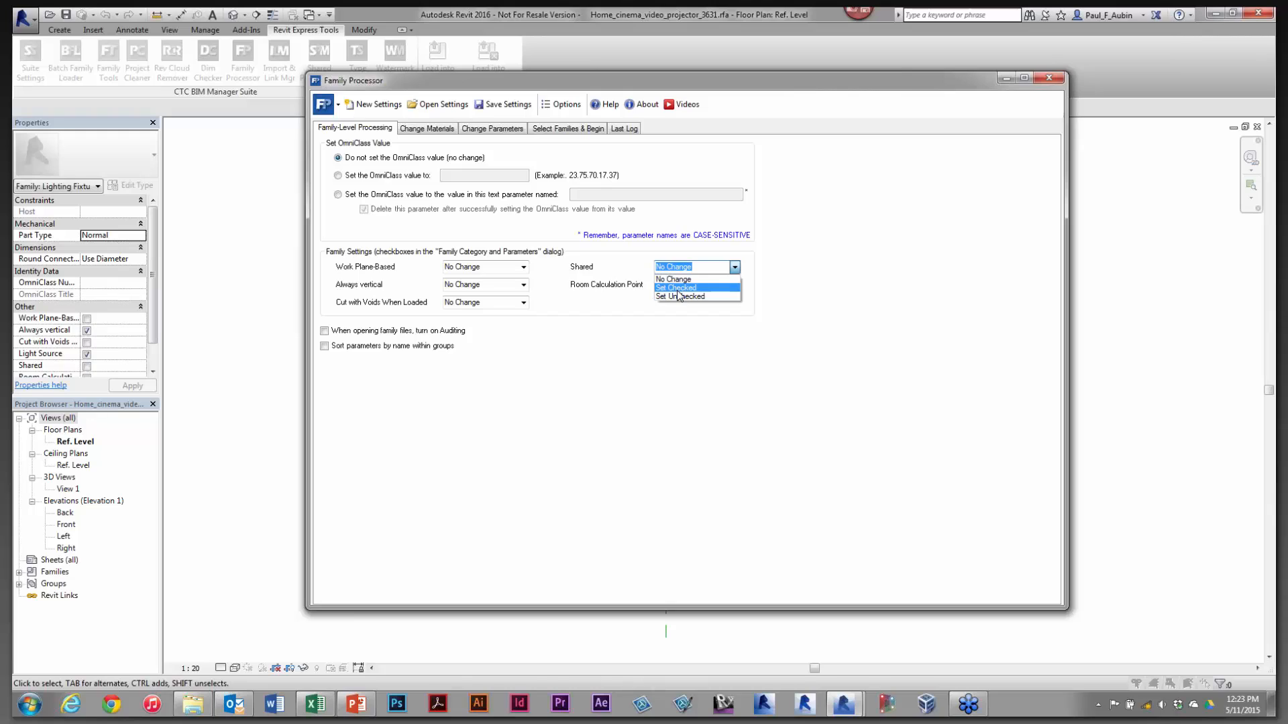
{"action": "left_click", "coordinate": [675, 288]}
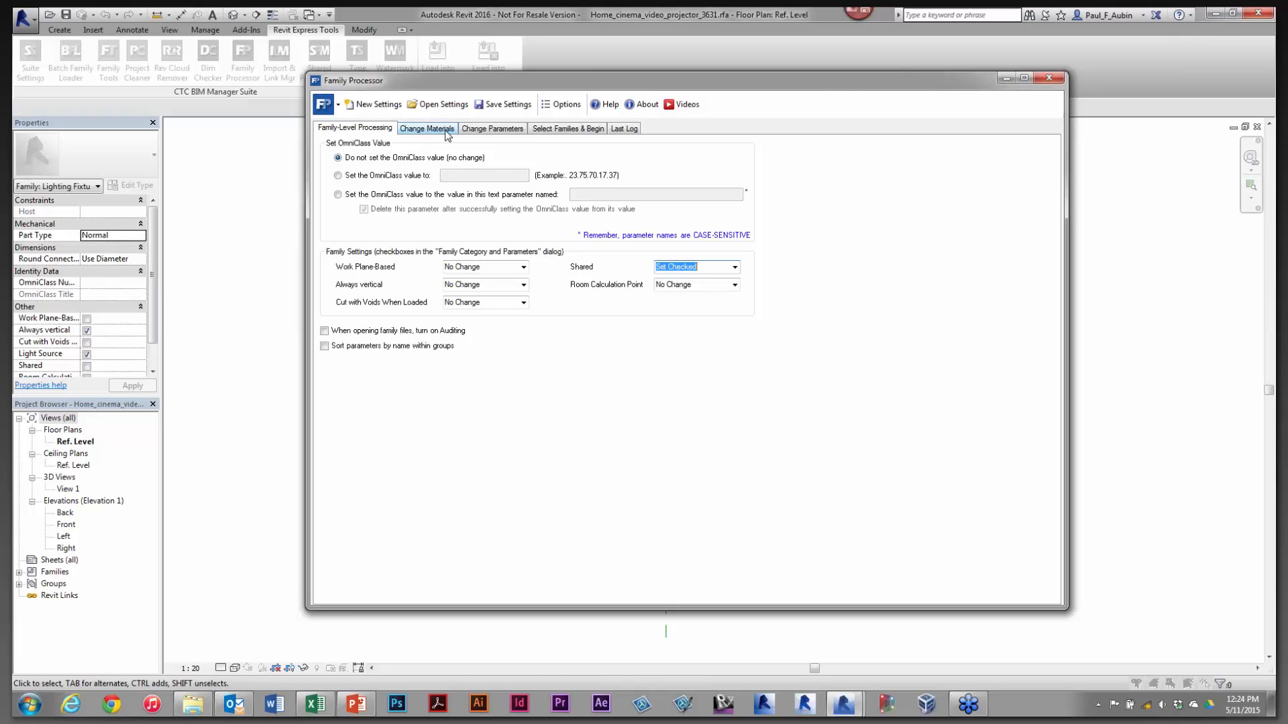
Clear all Family Processor settings to start a new set, and show the parameter deletion settings
{"action": "left_click", "coordinate": [376, 105]}
{"action": "left_click", "coordinate": [745, 377]}
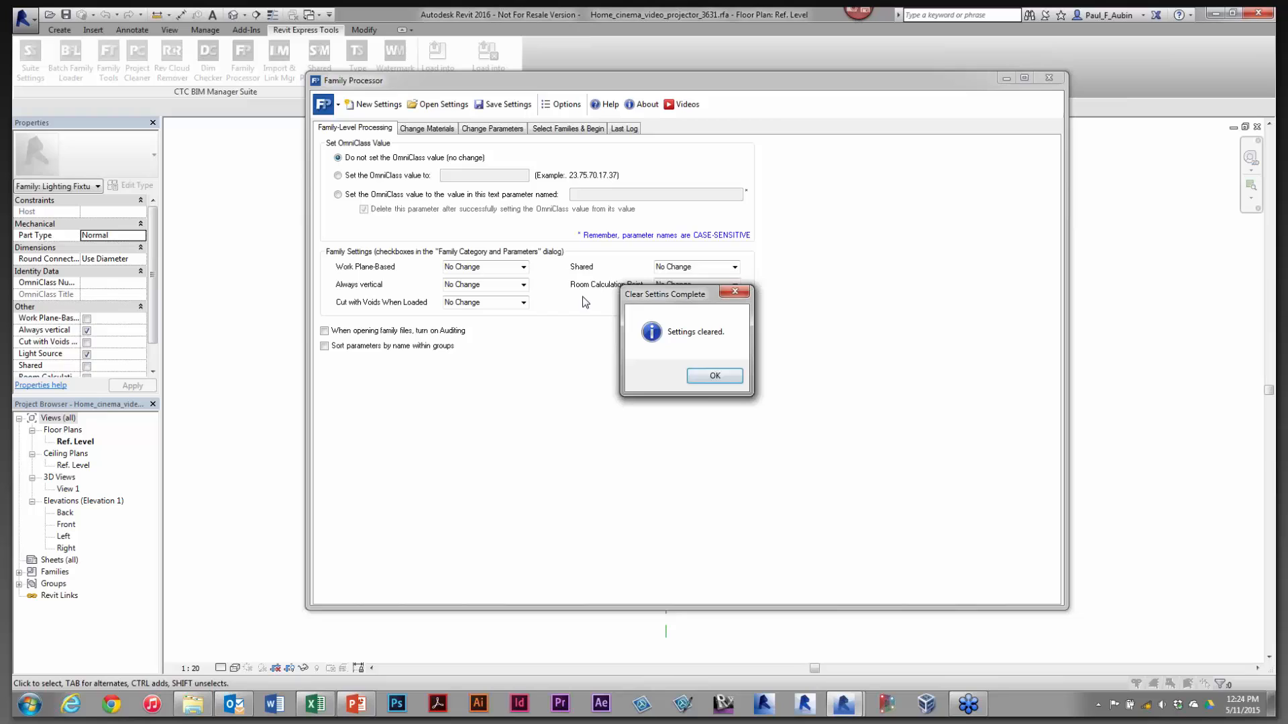
{"action": "left_click", "coordinate": [722, 373]}
{"action": "left_click", "coordinate": [491, 130]}
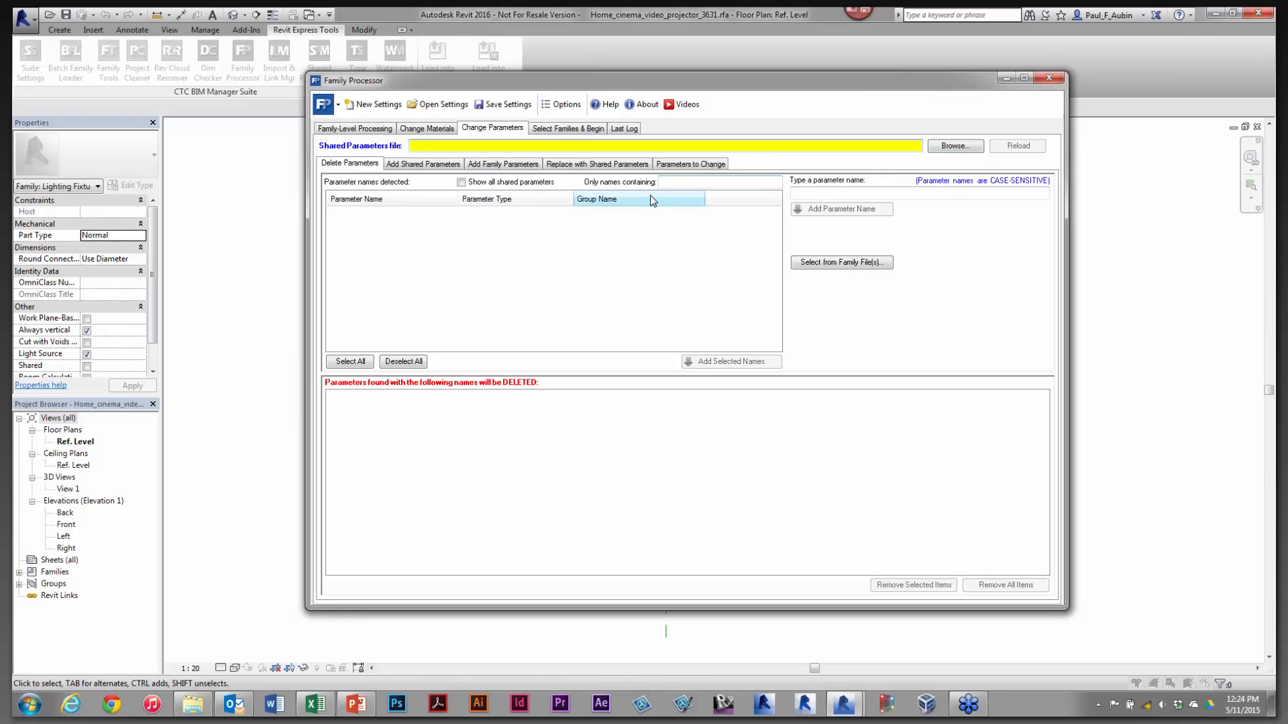
For the parameters to delete, clear the previously selected family files and set the parent folder to D:\Revit Local\CTC\Furniture\Seating
{"action": "left_click", "coordinate": [839, 267]}
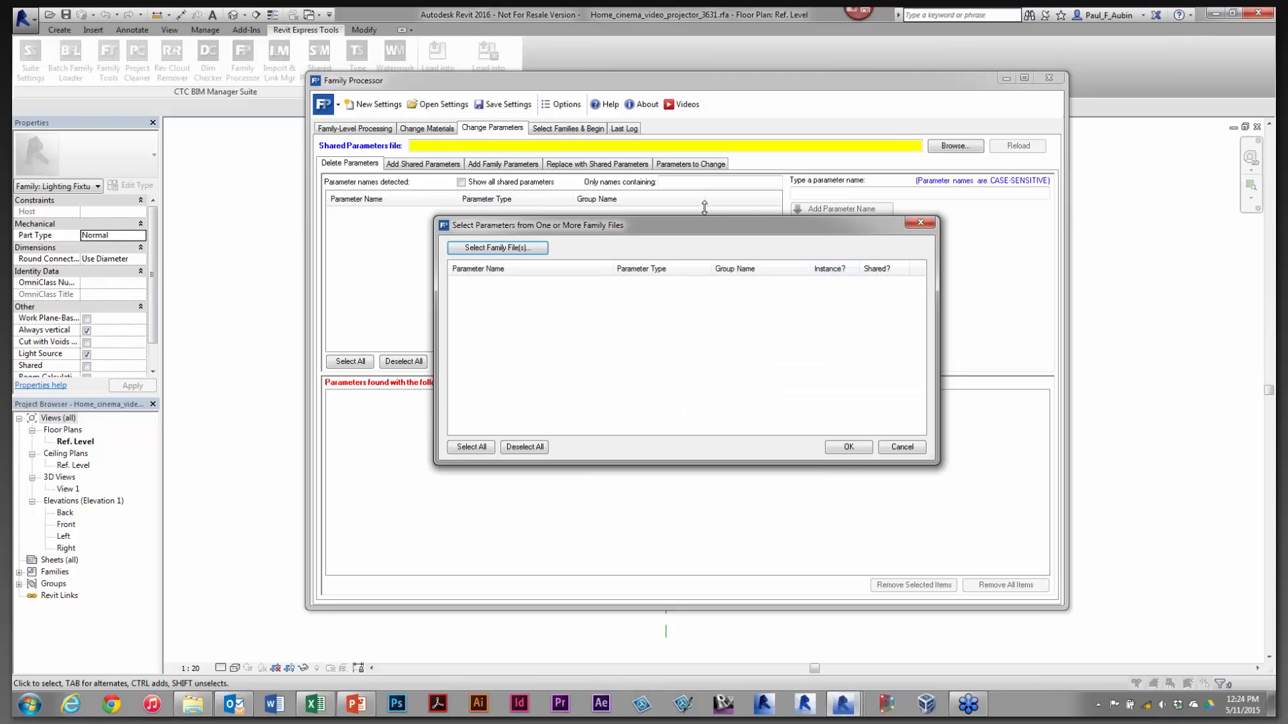
{"action": "left_click", "coordinate": [519, 252]}
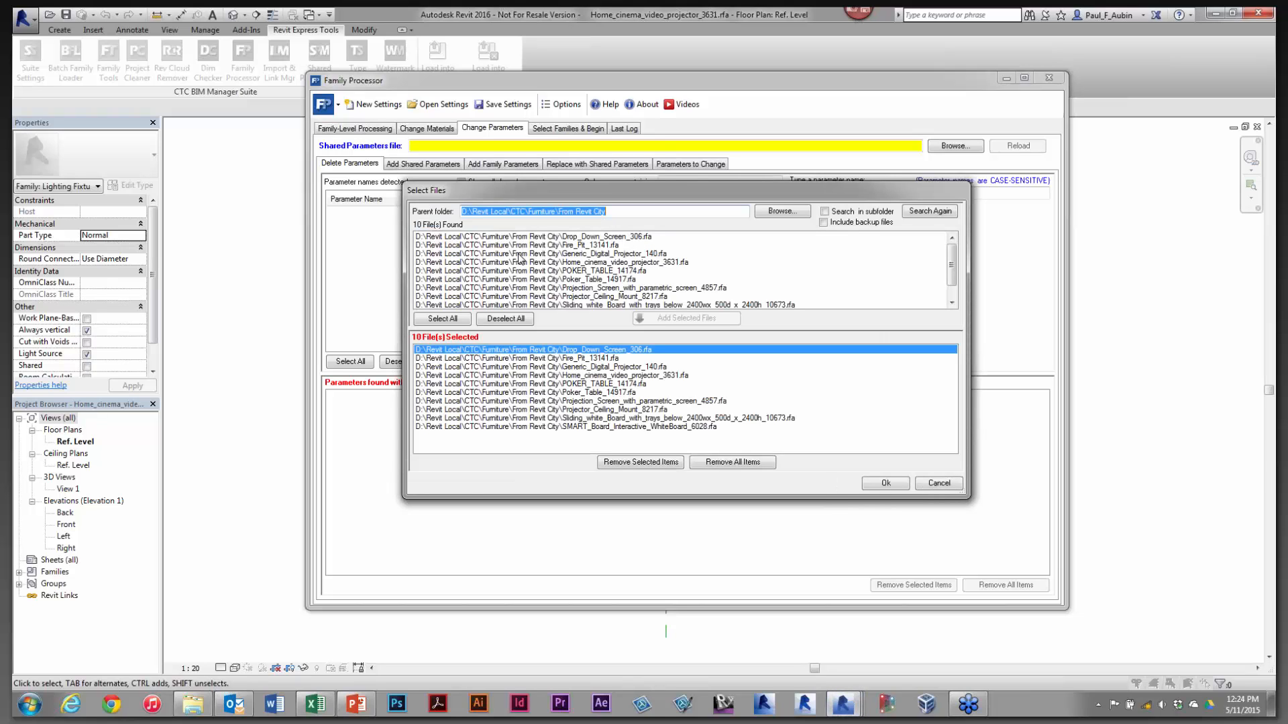
{"action": "left_click", "coordinate": [746, 465]}
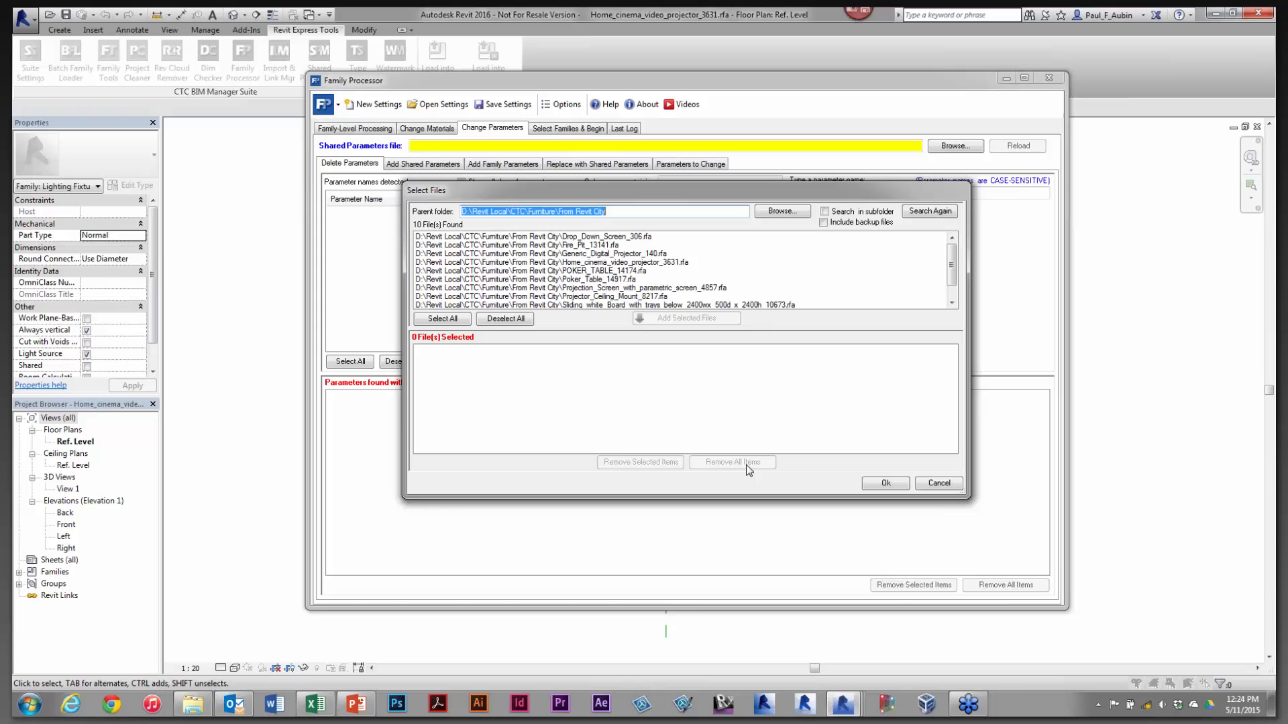
{"action": "left_click", "coordinate": [774, 214]}
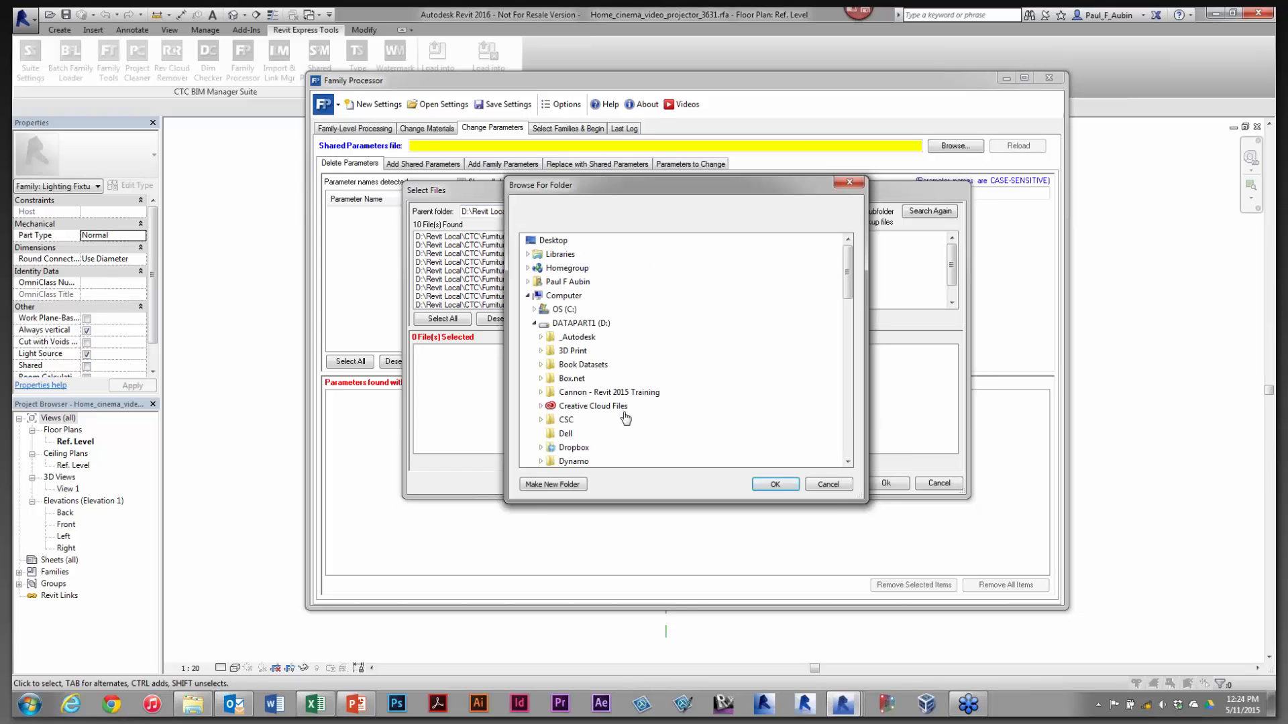
{"action": "left_click_drag", "start_coordinate": [847, 279], "coordinate": [829, 364]}
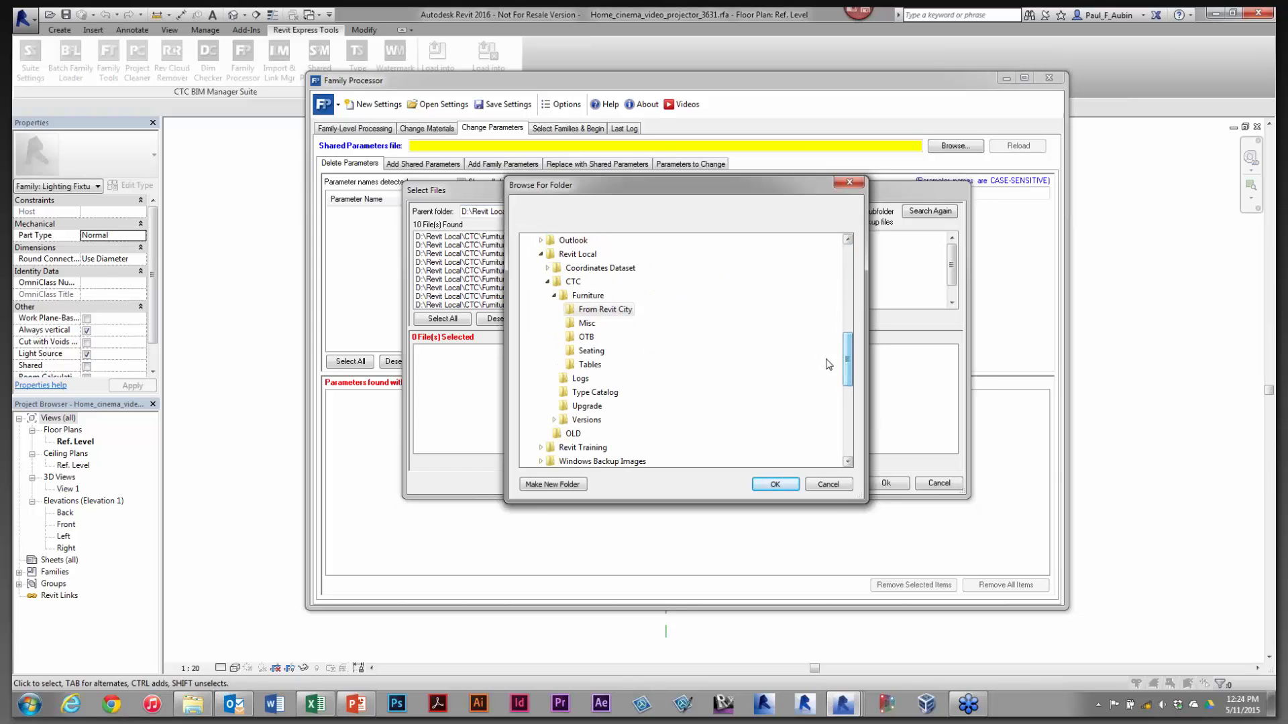
{"action": "left_click", "coordinate": [591, 351]}
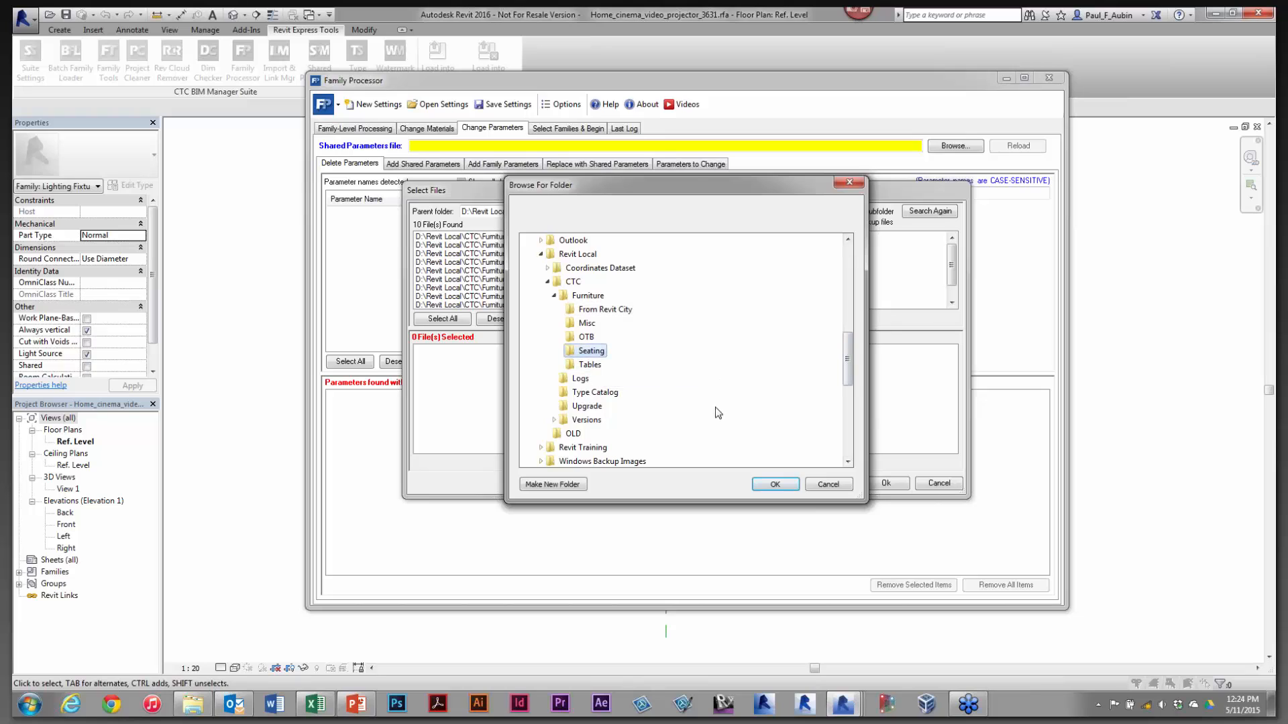
{"action": "left_click", "coordinate": [776, 485]}
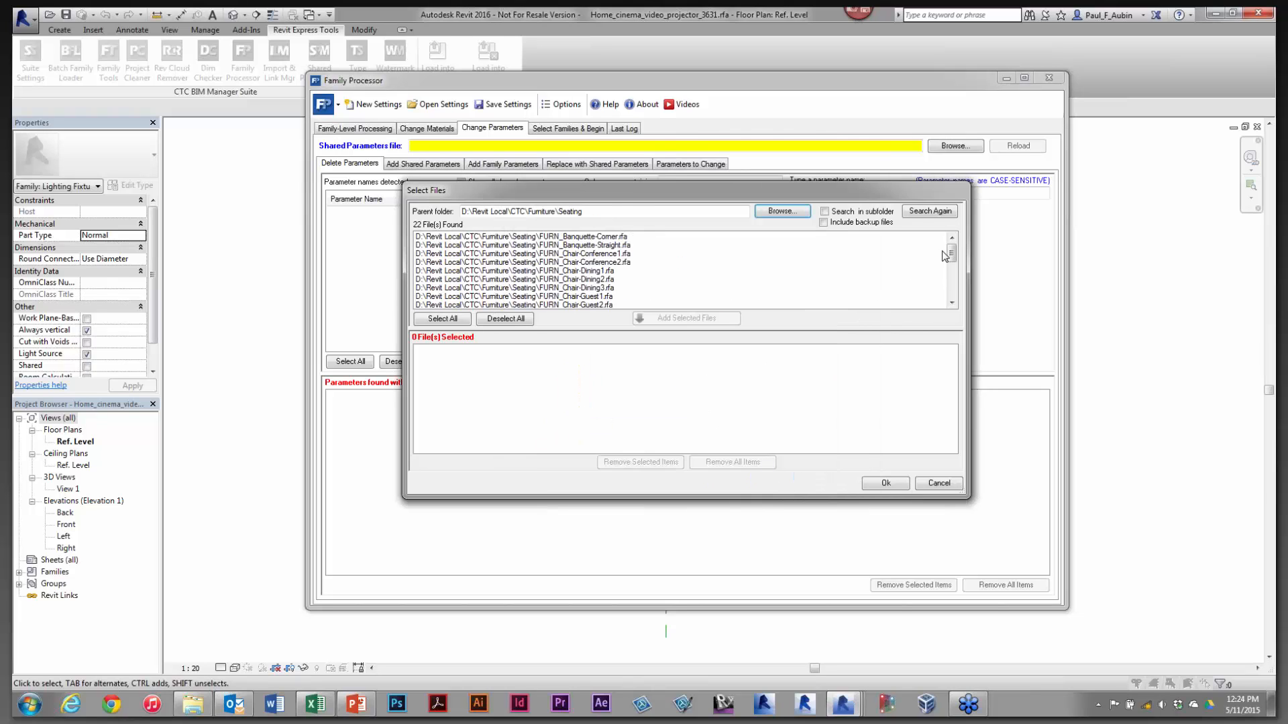
Add all family files found in the Seating folder to the selection and load their parameters
{"action": "left_click_drag", "start_coordinate": [948, 252], "coordinate": [958, 239]}
{"action": "left_click", "coordinate": [448, 320]}
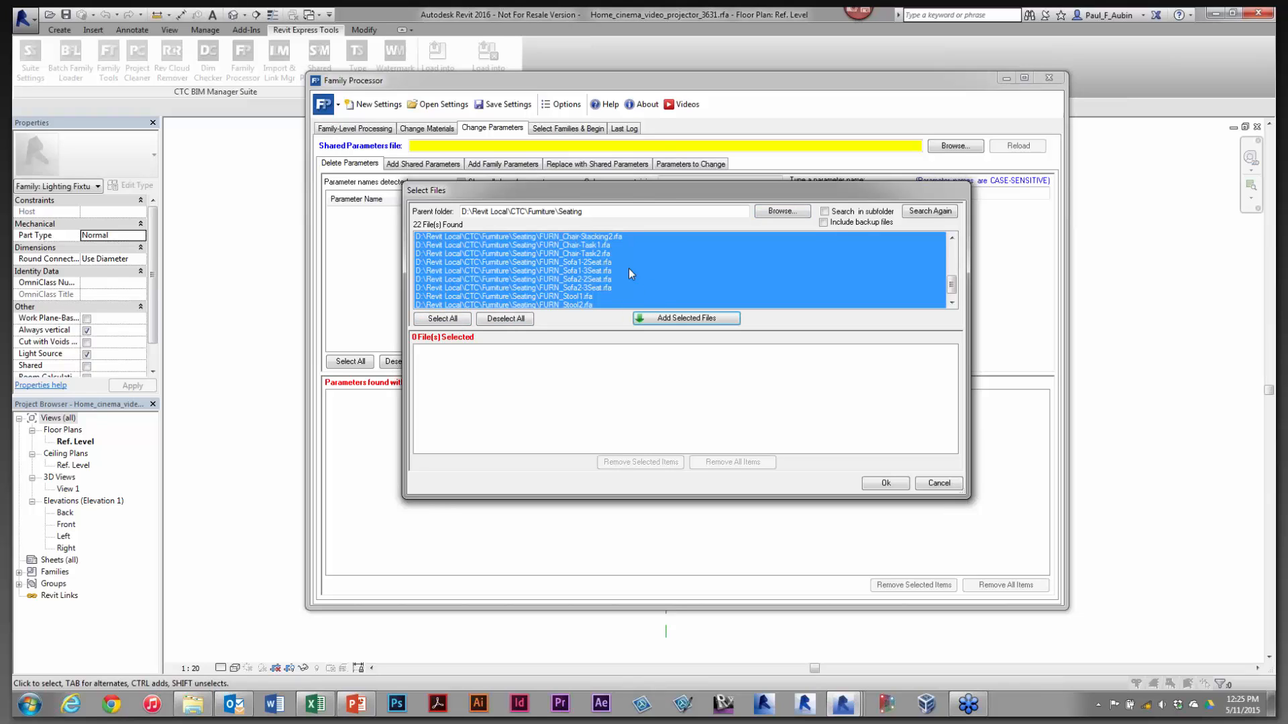
{"action": "left_click", "coordinate": [702, 318]}
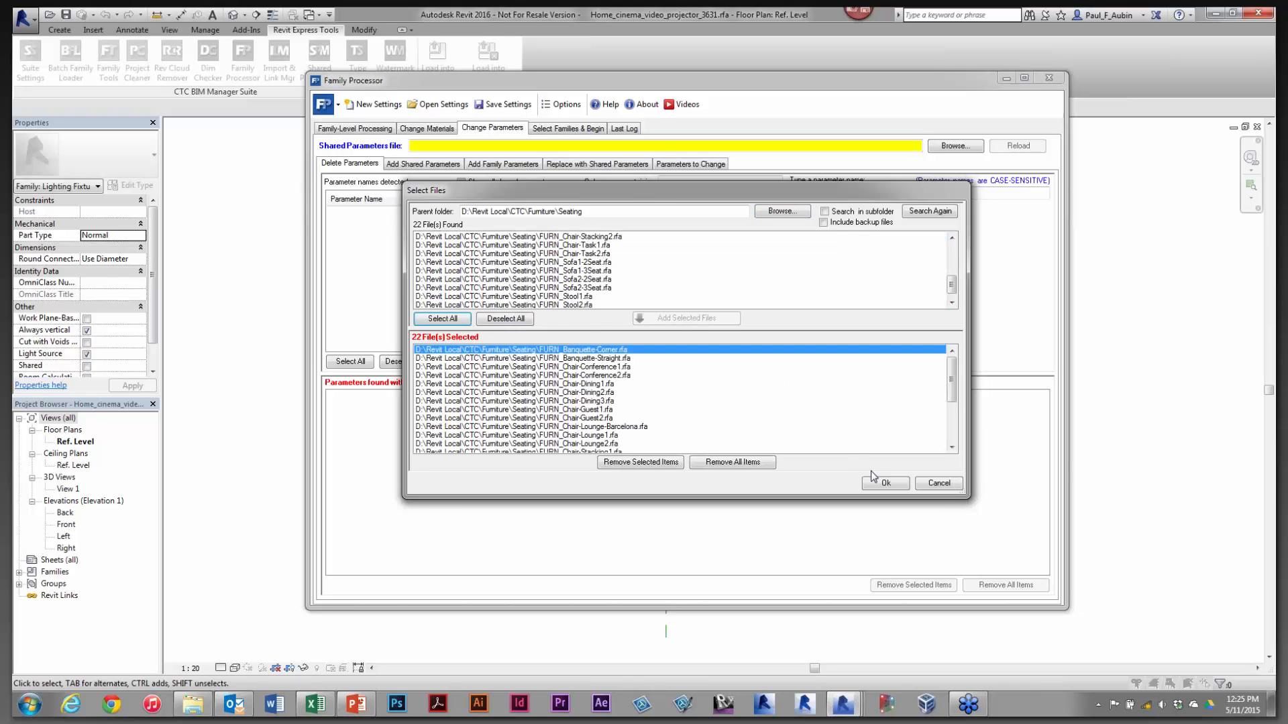
{"action": "left_click", "coordinate": [884, 483]}
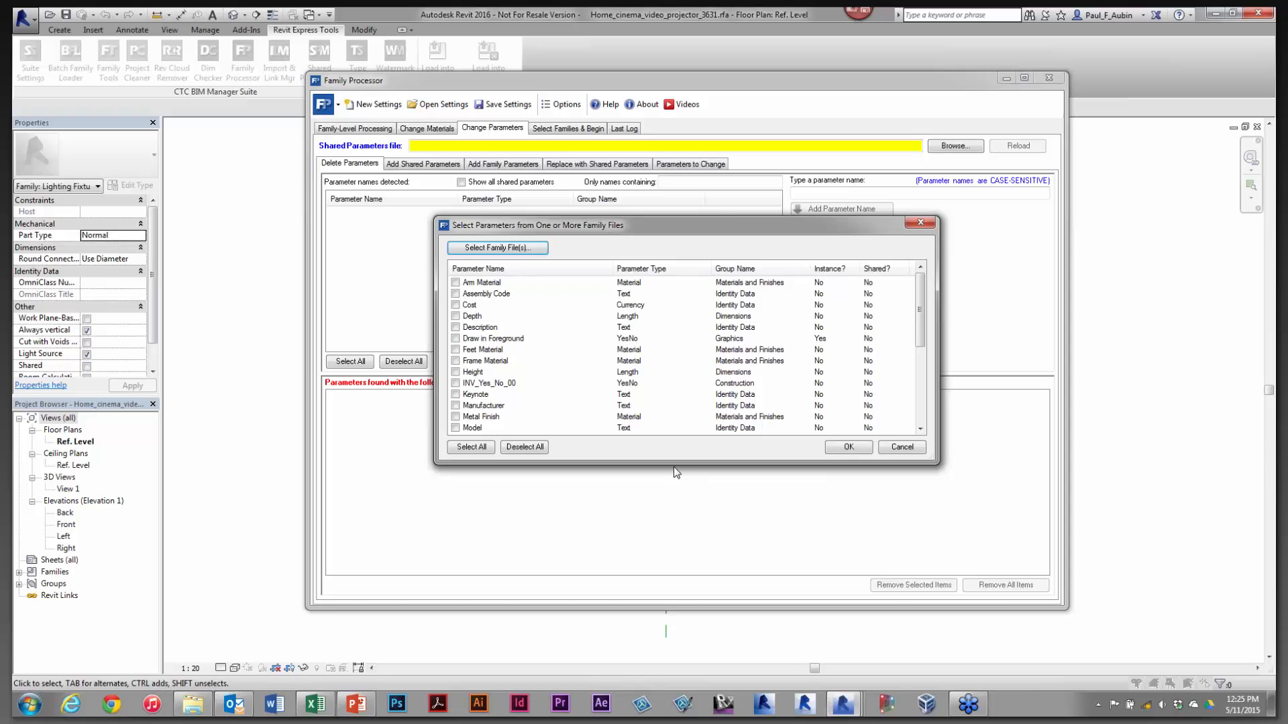
Enlarge the parameter list, sort it by parameter type, and mark RenderCourseMaterial for deletion
{"action": "left_click_drag", "start_coordinate": [674, 462], "coordinate": [672, 632]}
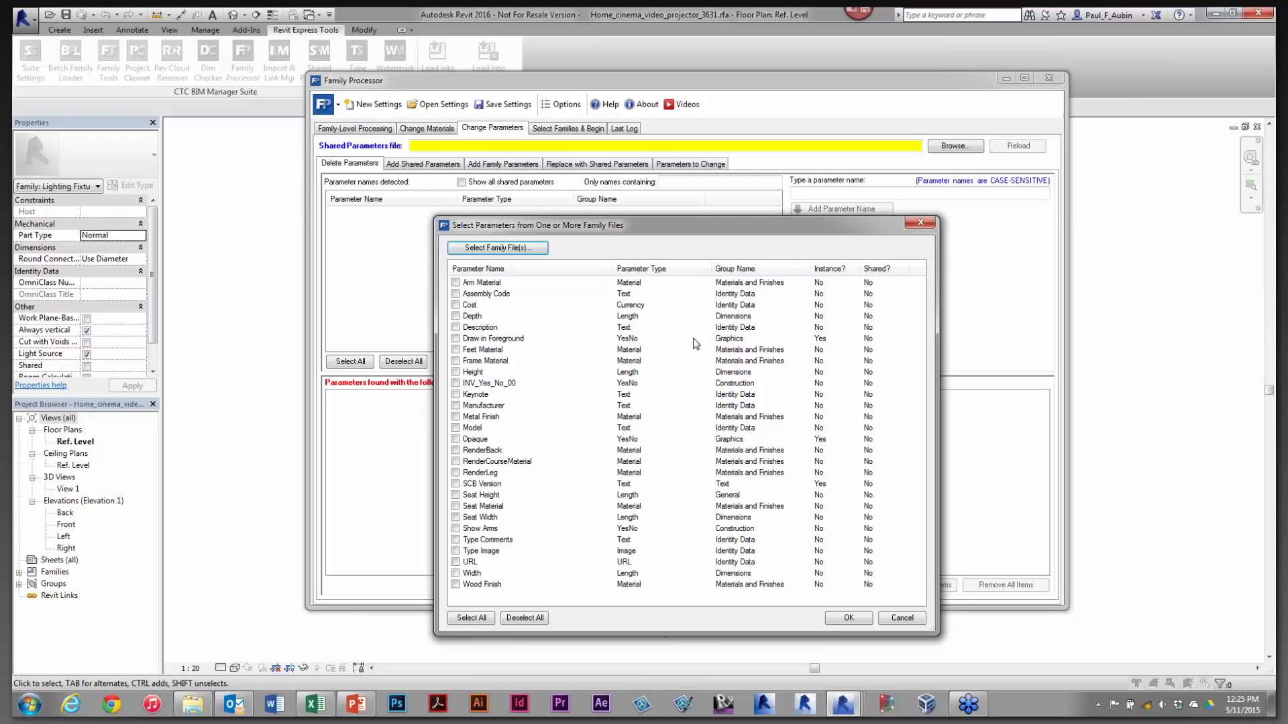
{"action": "left_click", "coordinate": [674, 268]}
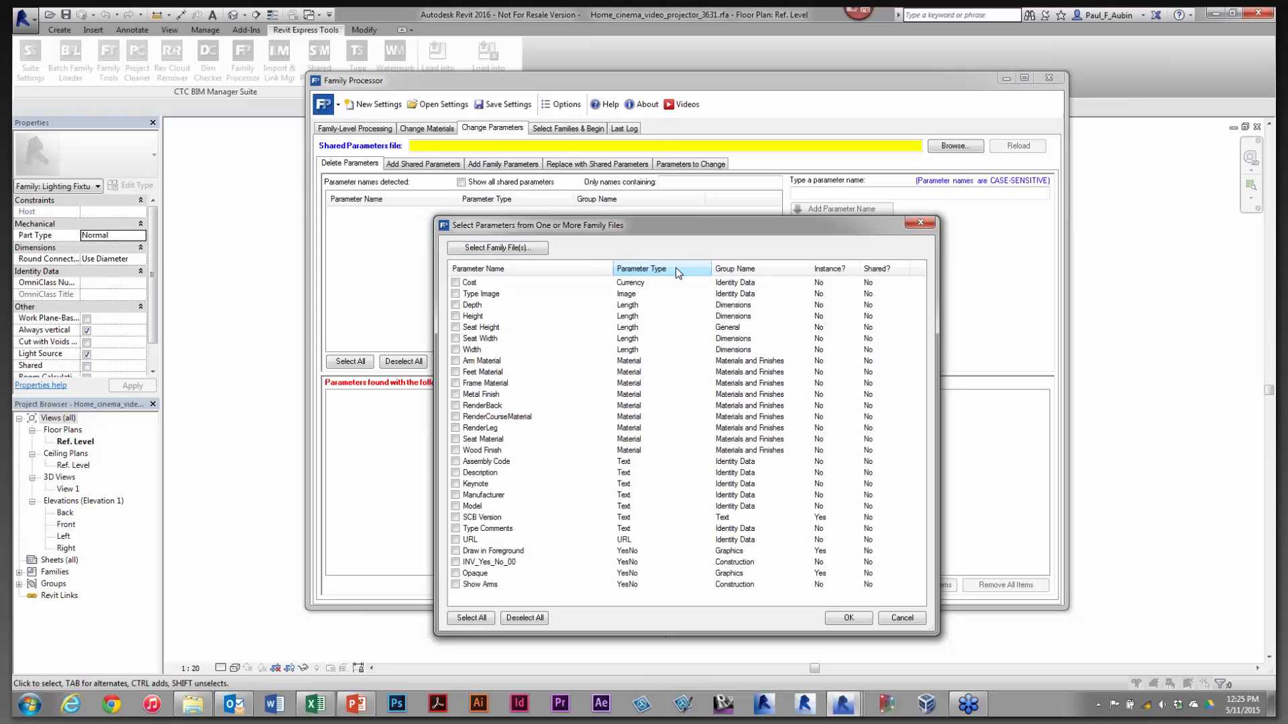
{"action": "left_click", "coordinate": [728, 269]}
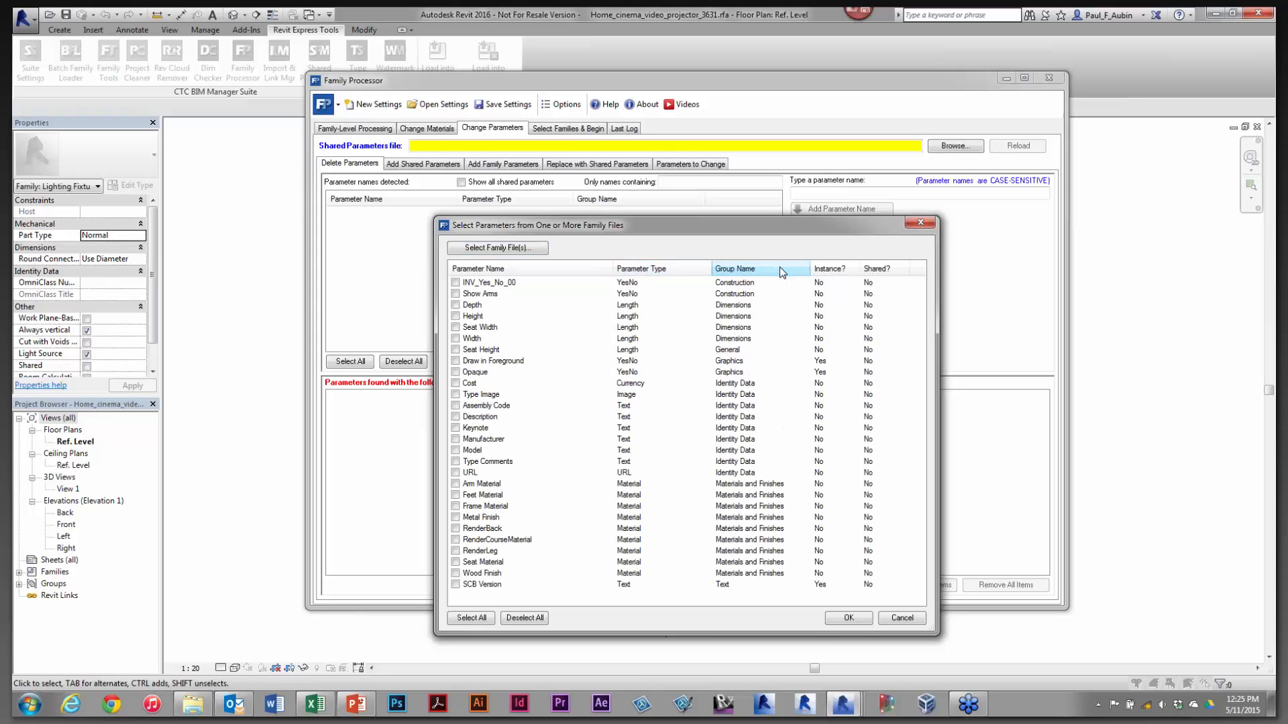
{"action": "left_click", "coordinate": [824, 269]}
{"action": "left_click", "coordinate": [680, 271]}
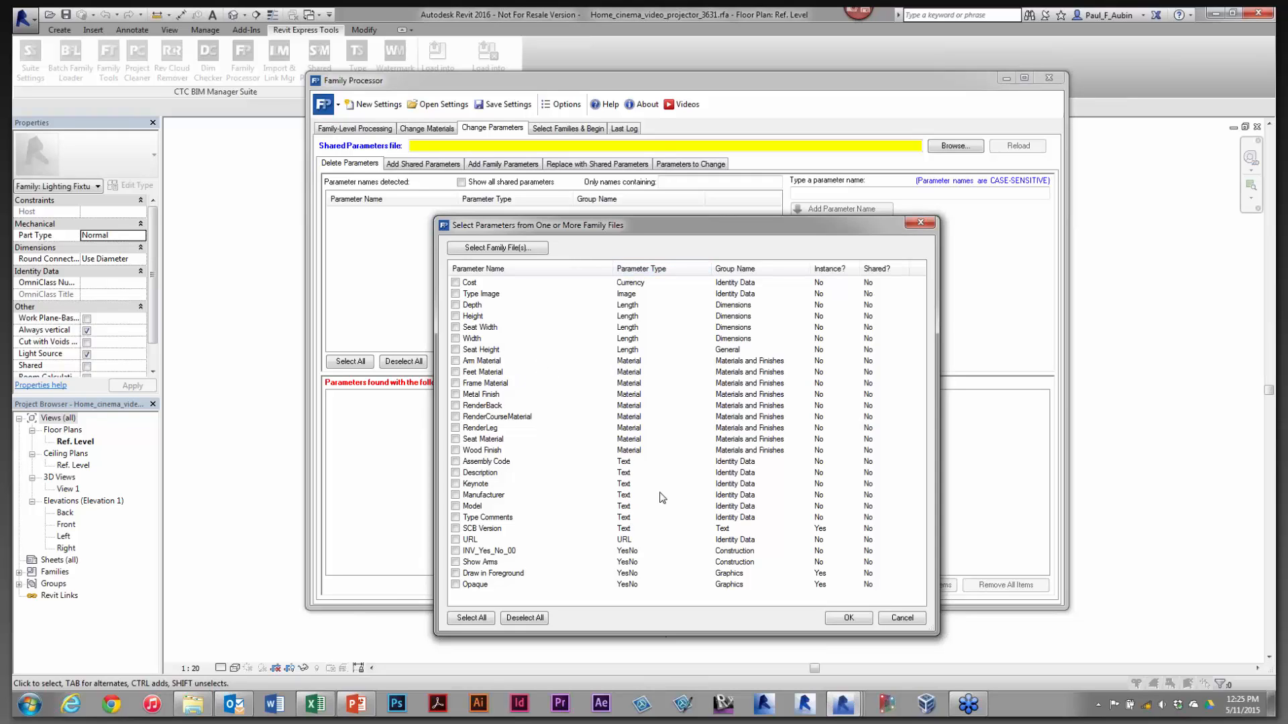
{"action": "left_click", "coordinate": [456, 417]}
{"action": "left_click", "coordinate": [848, 620]}
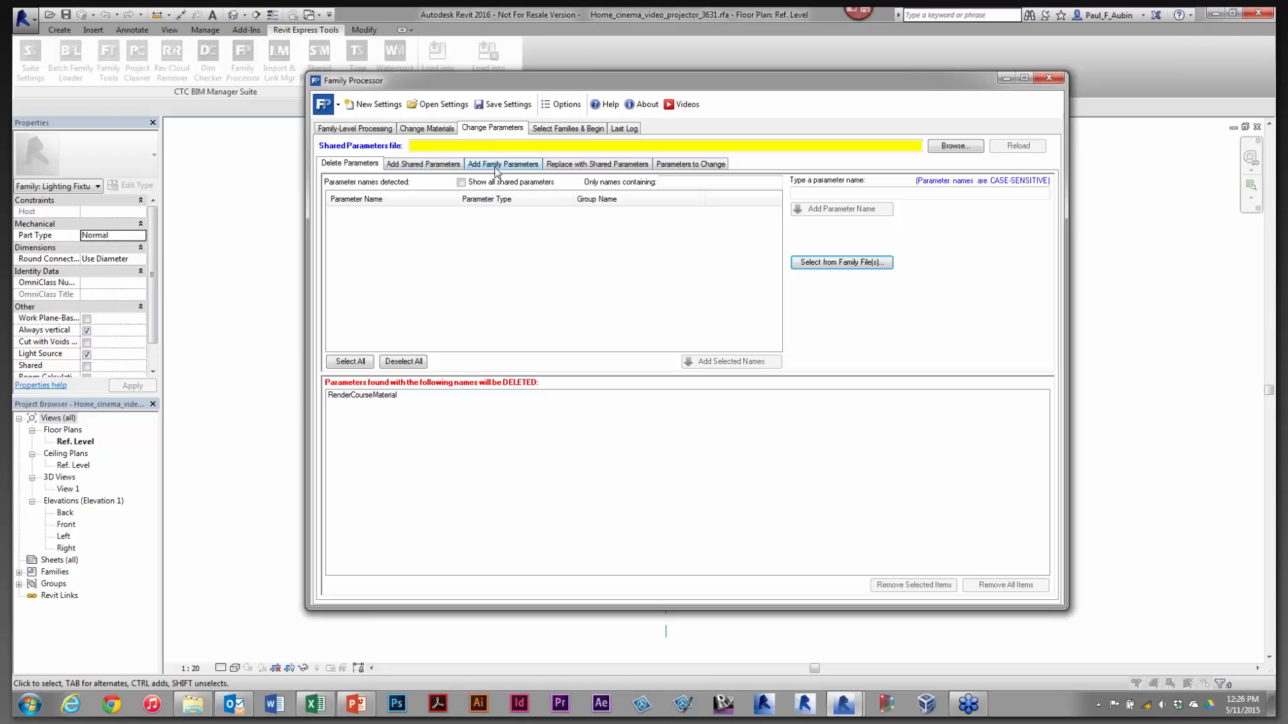
Define a new family parameter named Include Arms with the YesNo type and include it among the family parameters to add
{"action": "left_click", "coordinate": [525, 167]}
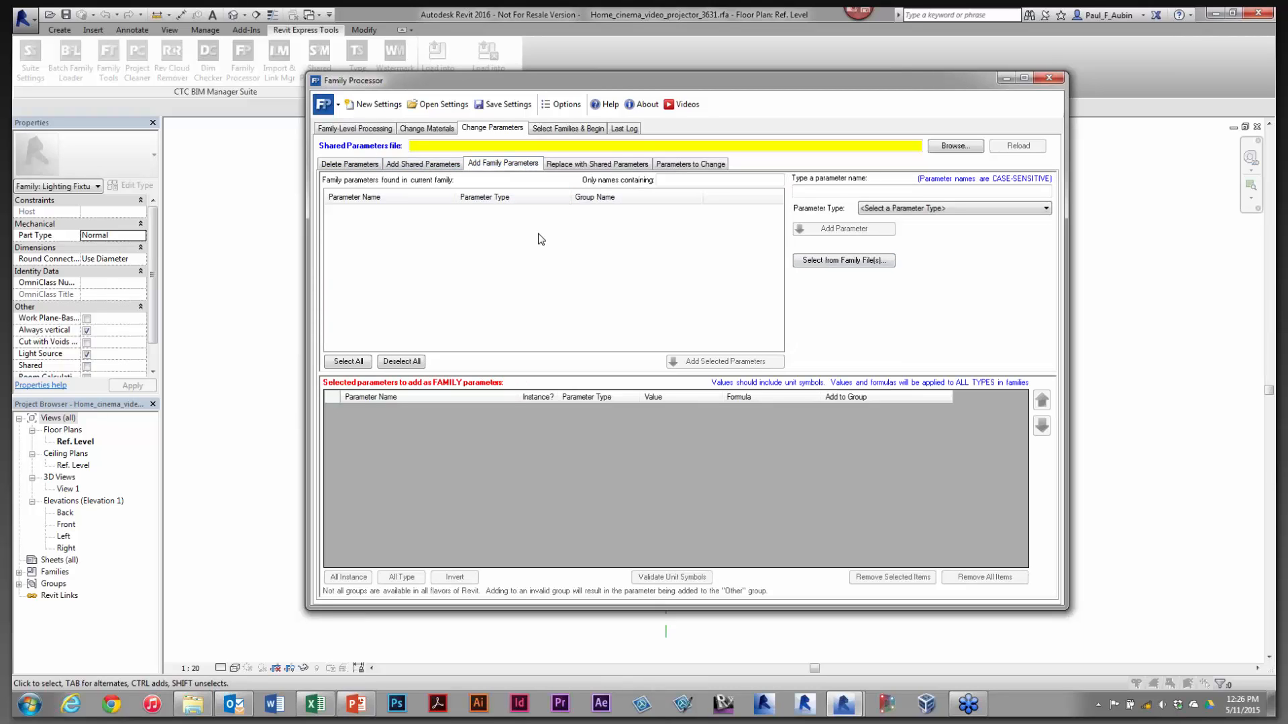
{"action": "left_click", "coordinate": [817, 192]}
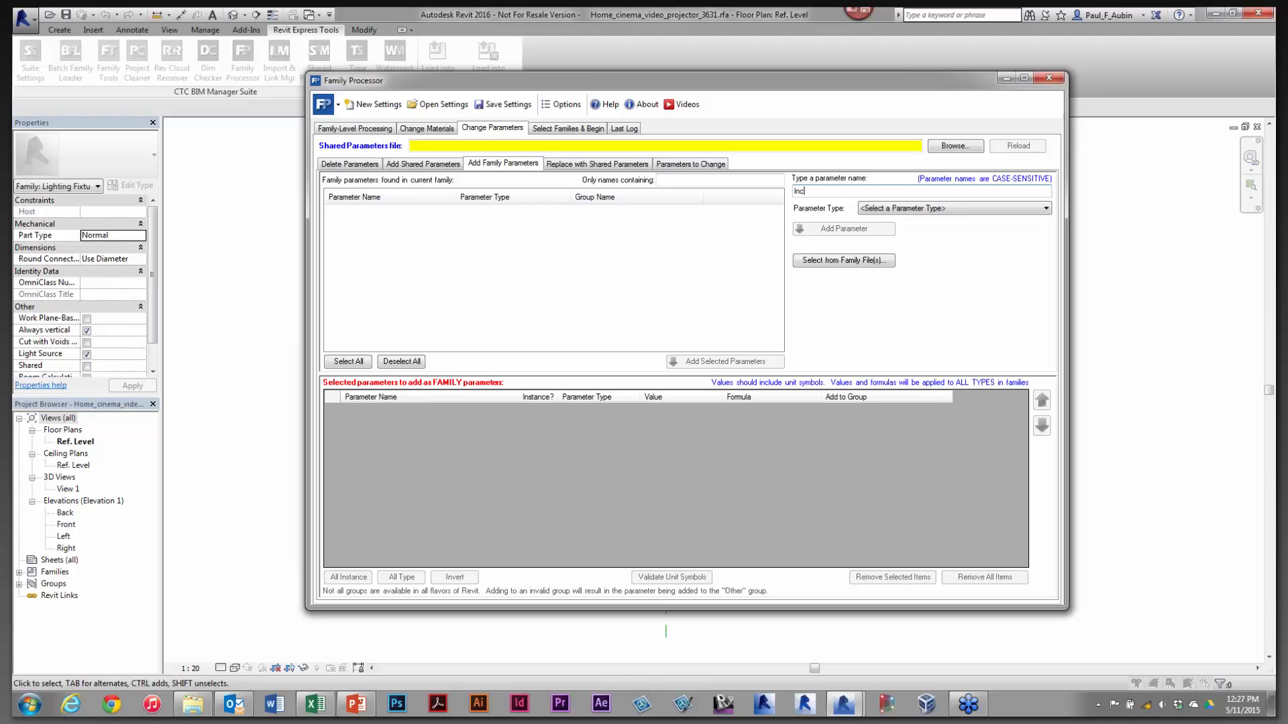
{"action": "type", "text": "lude Arms"}
{"action": "left_click", "coordinate": [928, 209]}
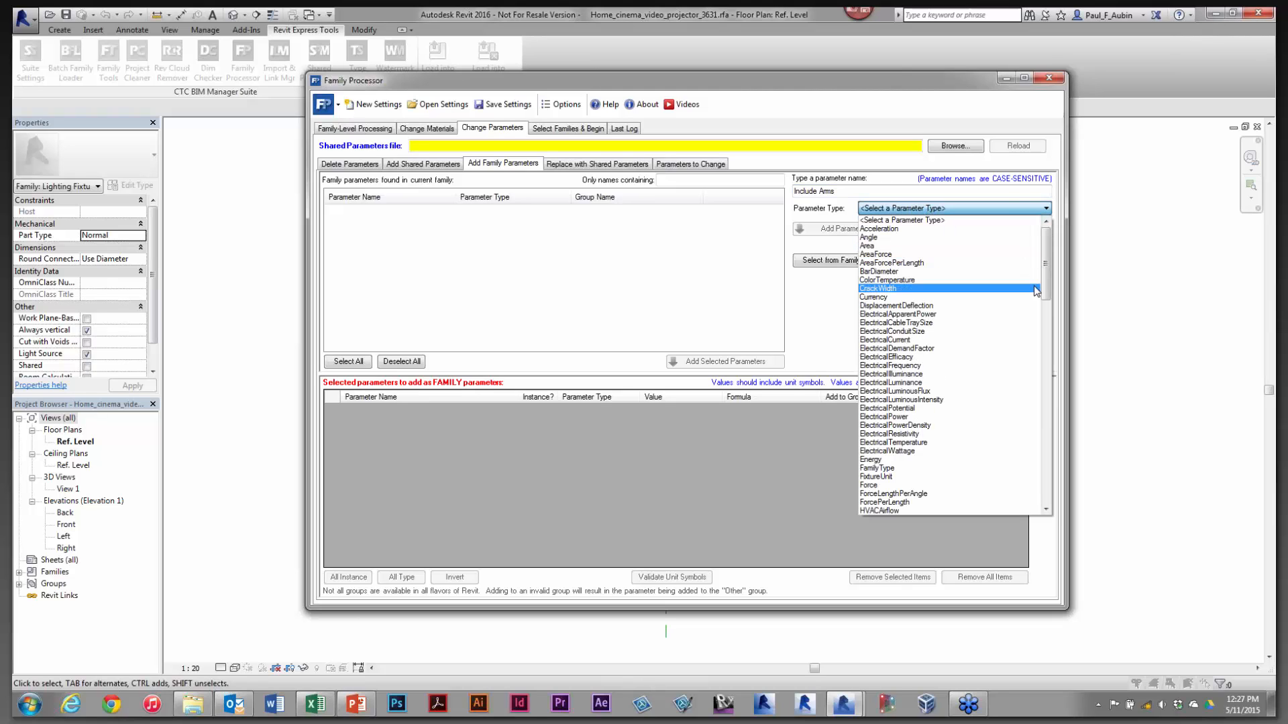
{"action": "left_click_drag", "start_coordinate": [1048, 290], "coordinate": [1078, 498]}
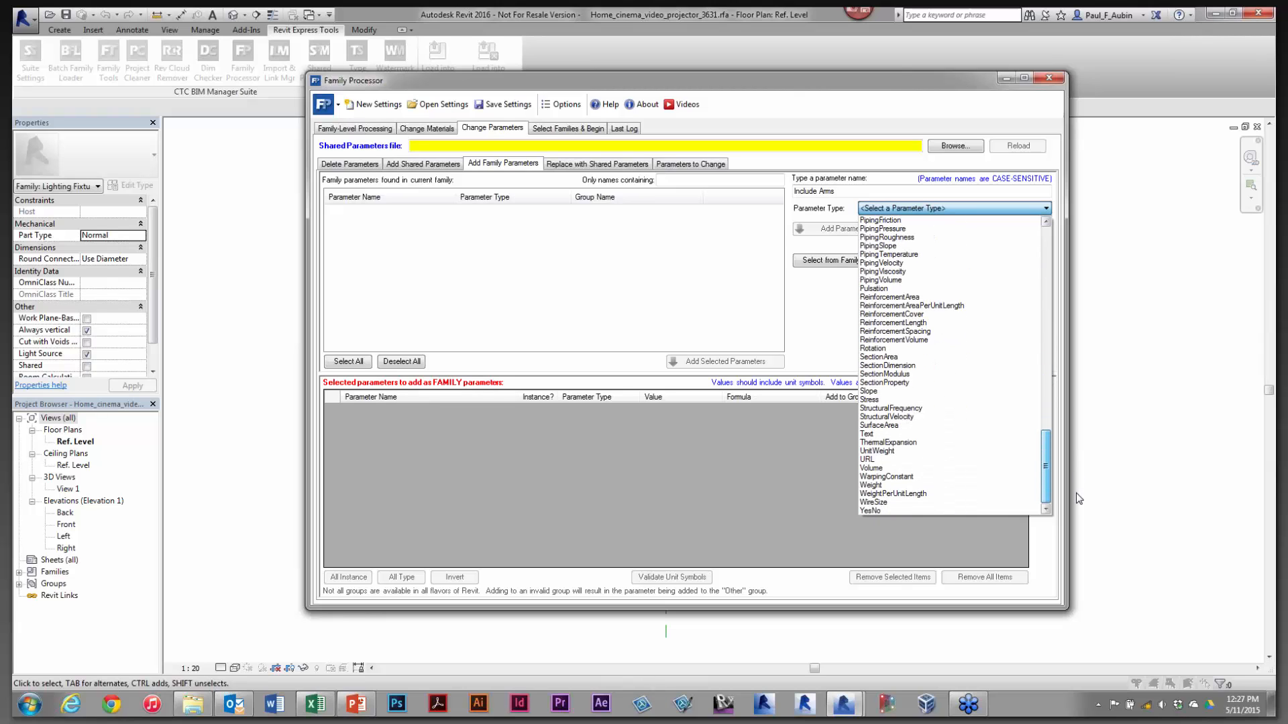
{"action": "left_click", "coordinate": [869, 511]}
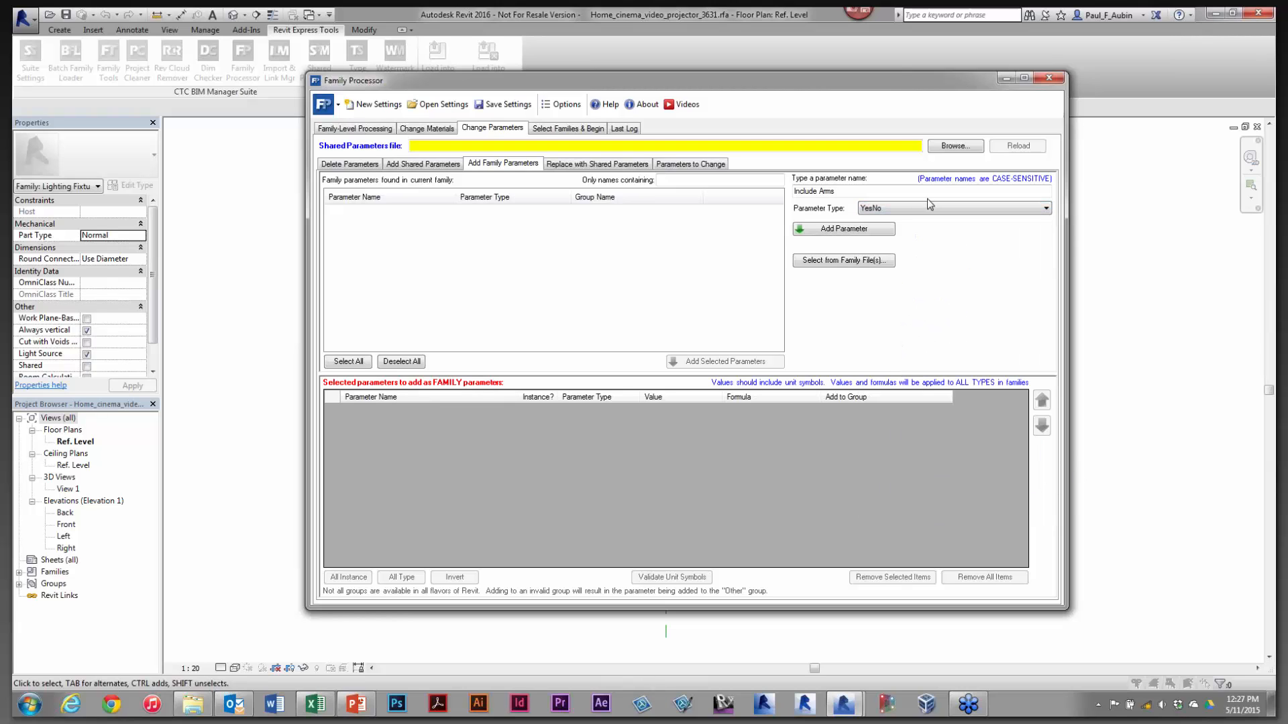
{"action": "left_click", "coordinate": [863, 230]}
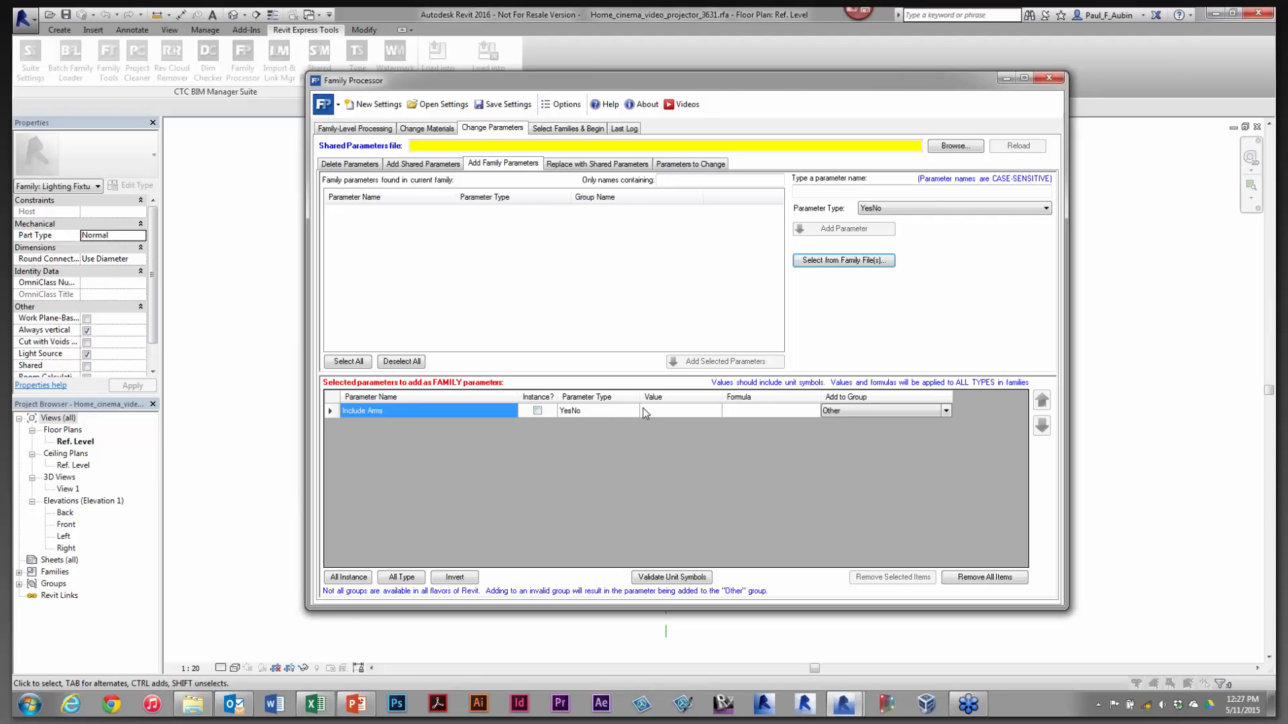
{"action": "left_click", "coordinate": [664, 412]}
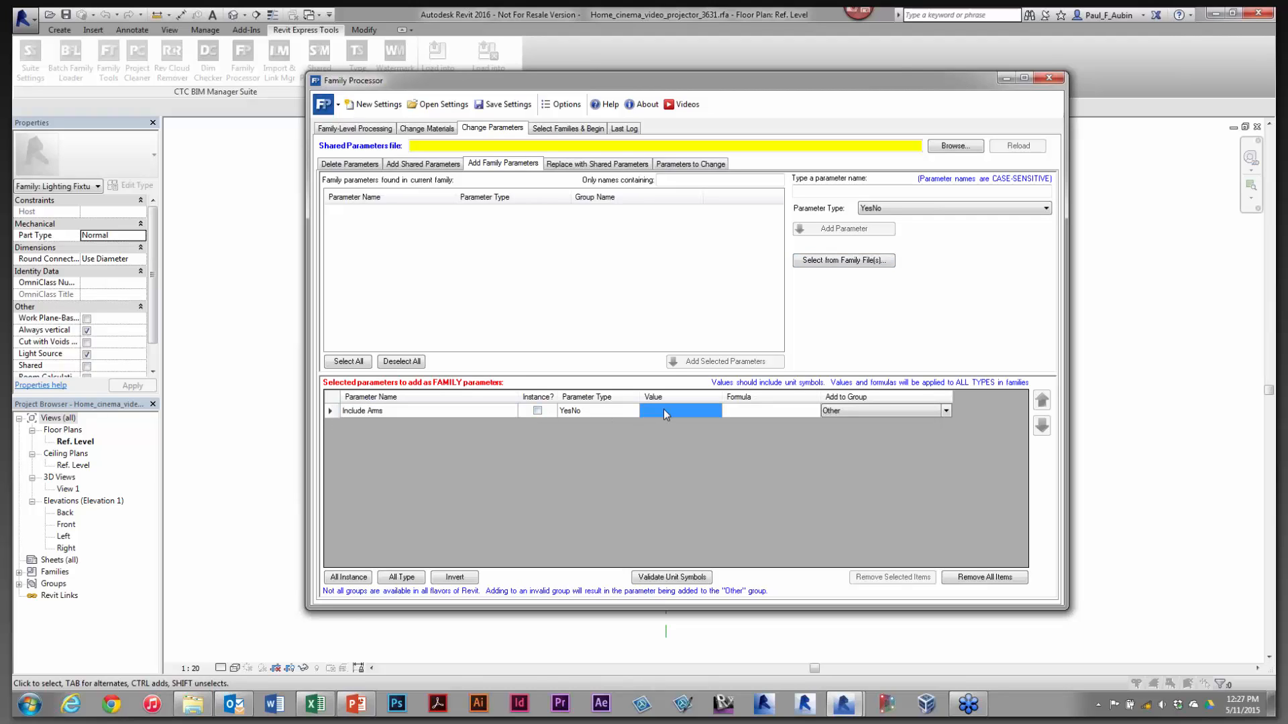
{"action": "left_click", "coordinate": [663, 410]}
{"action": "left_click", "coordinate": [766, 412]}
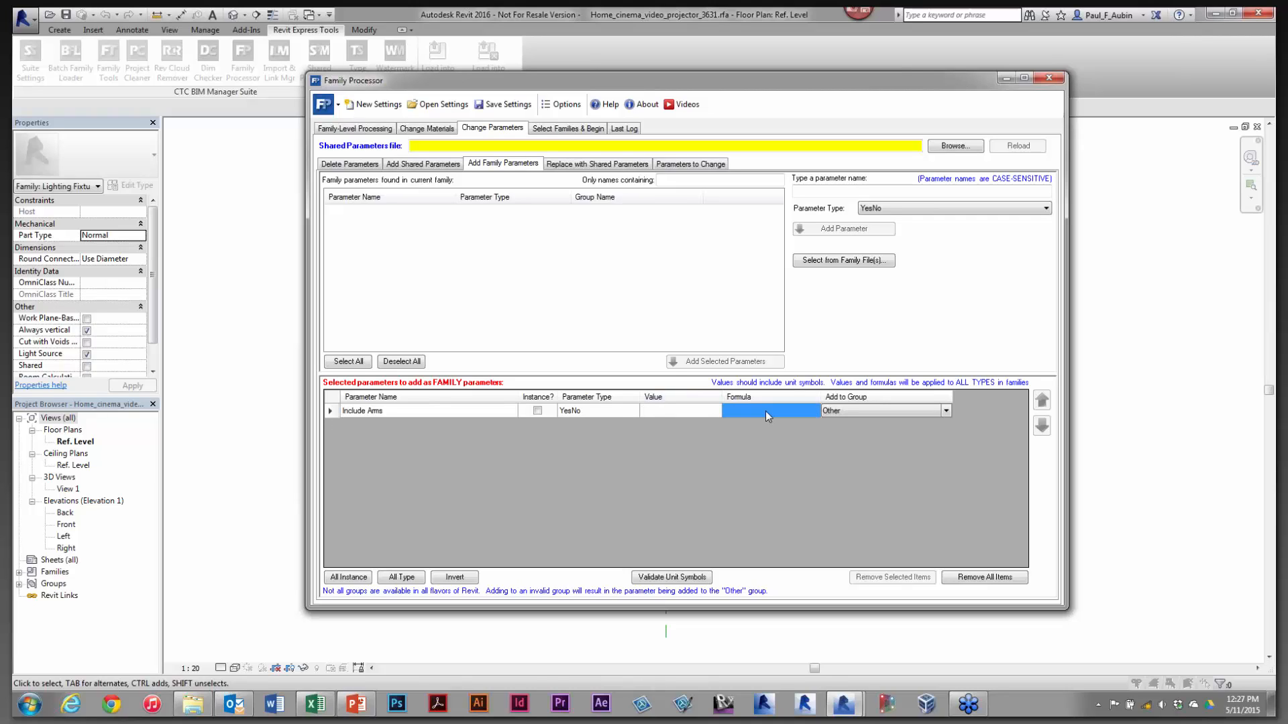
{"action": "left_click", "coordinate": [416, 414]}
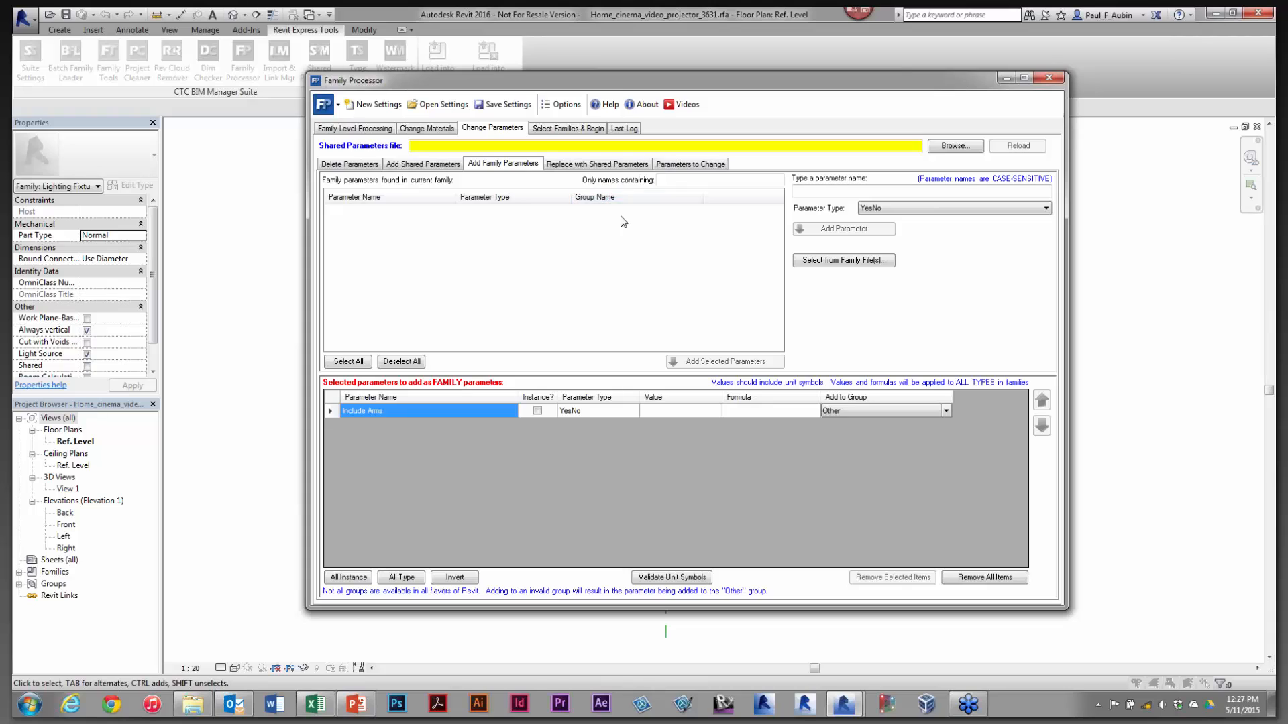
For the parameters to change, load the parameters of the selected Seating family files
{"action": "left_click", "coordinate": [696, 166]}
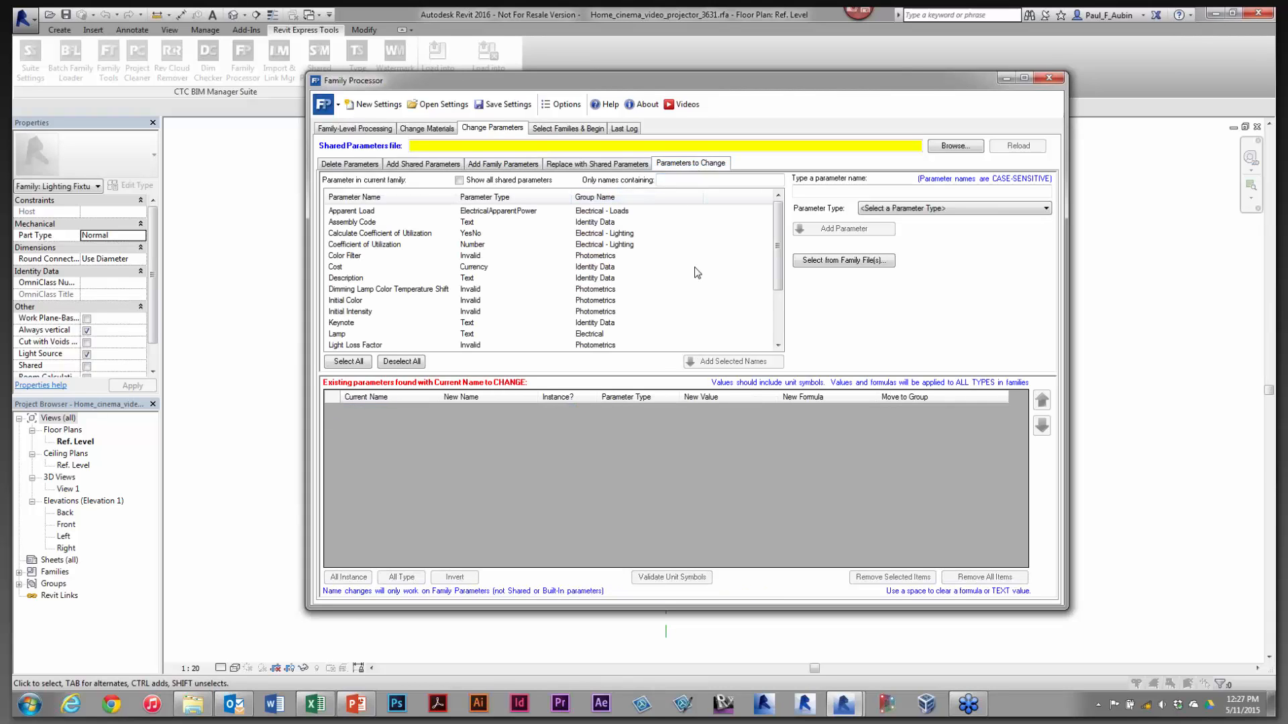
{"action": "left_click", "coordinate": [846, 262]}
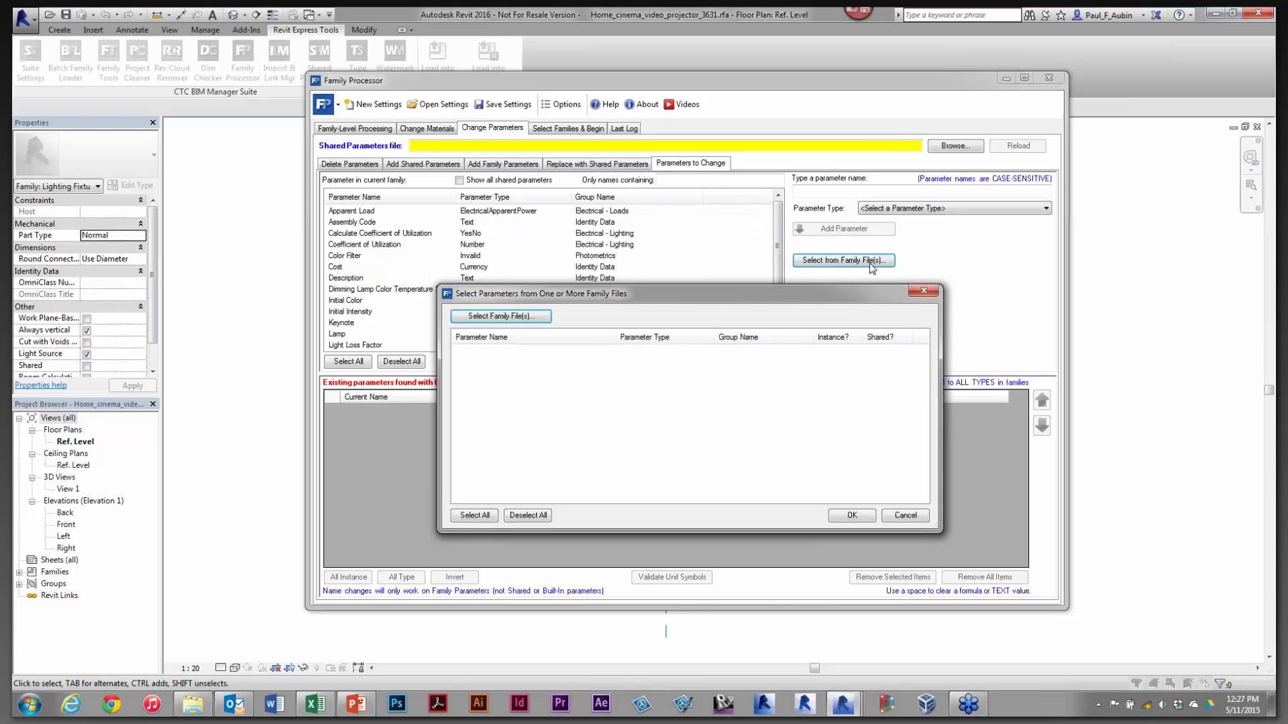
{"action": "left_click", "coordinate": [527, 318]}
{"action": "left_click", "coordinate": [901, 549]}
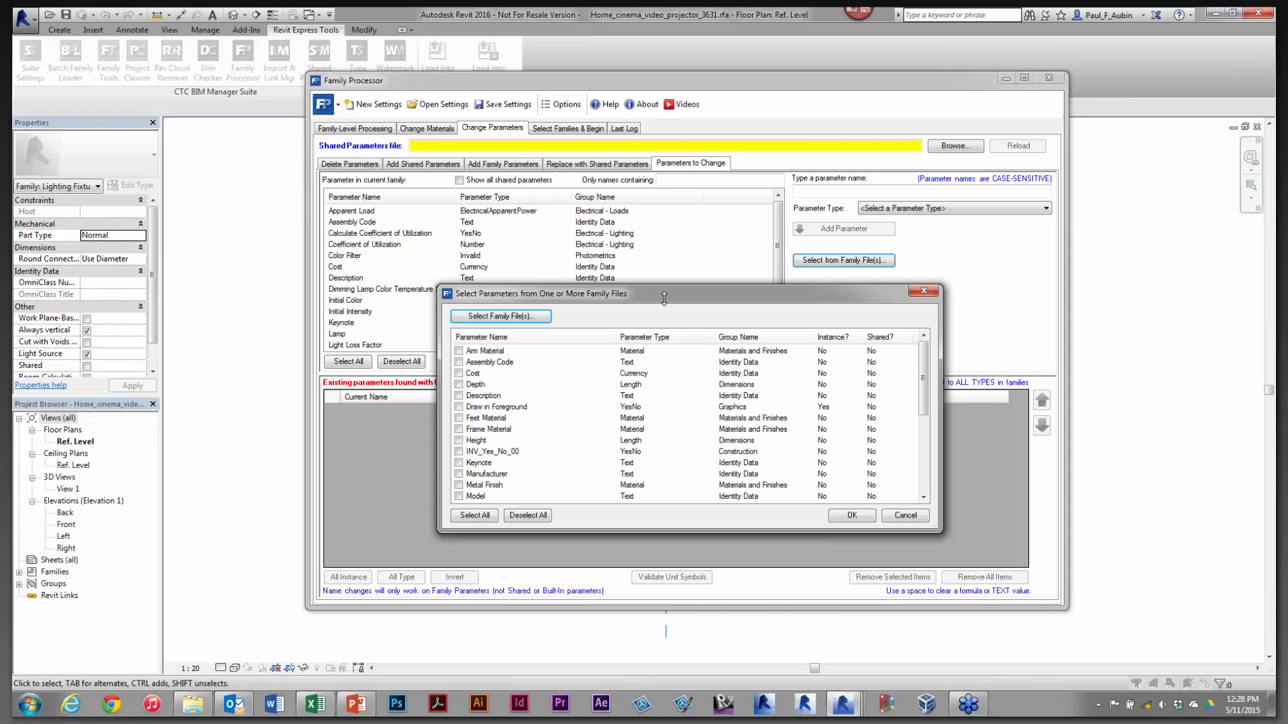
Sort the loaded parameters by type and add RenderBack and RenderLeg to the parameters to change
{"action": "left_click_drag", "start_coordinate": [664, 297], "coordinate": [664, 109]}
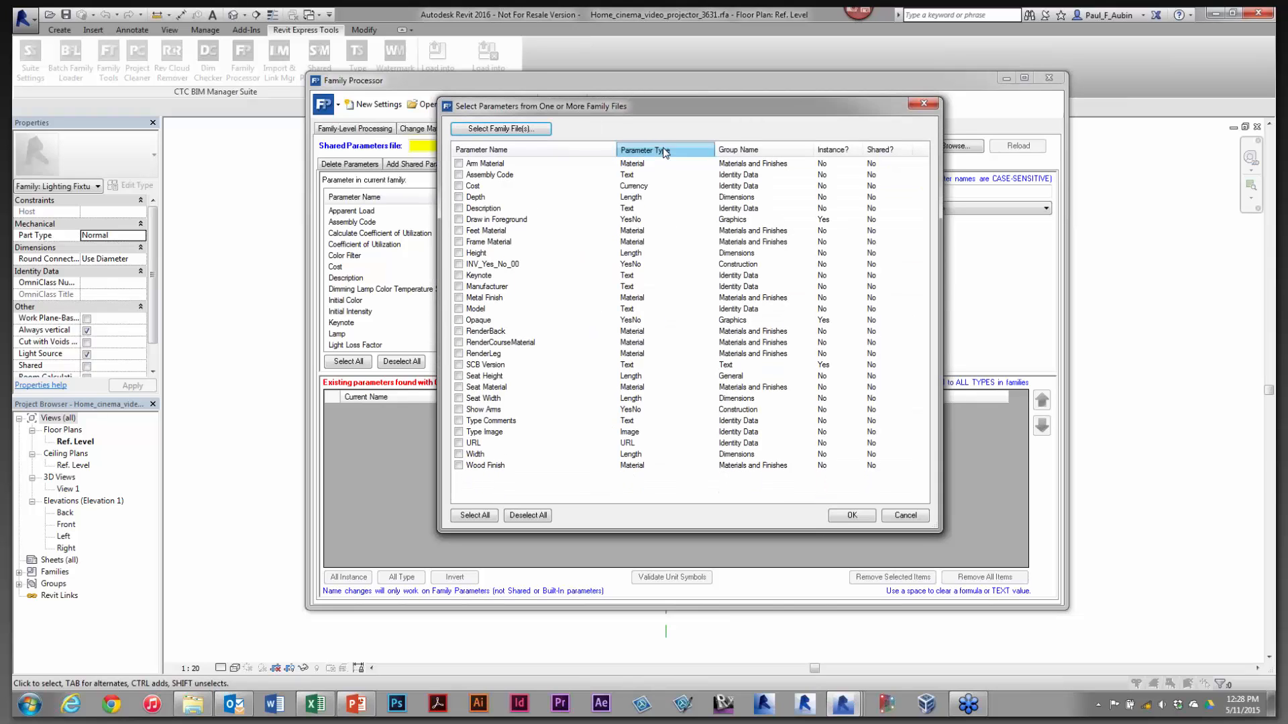
{"action": "left_click", "coordinate": [641, 150]}
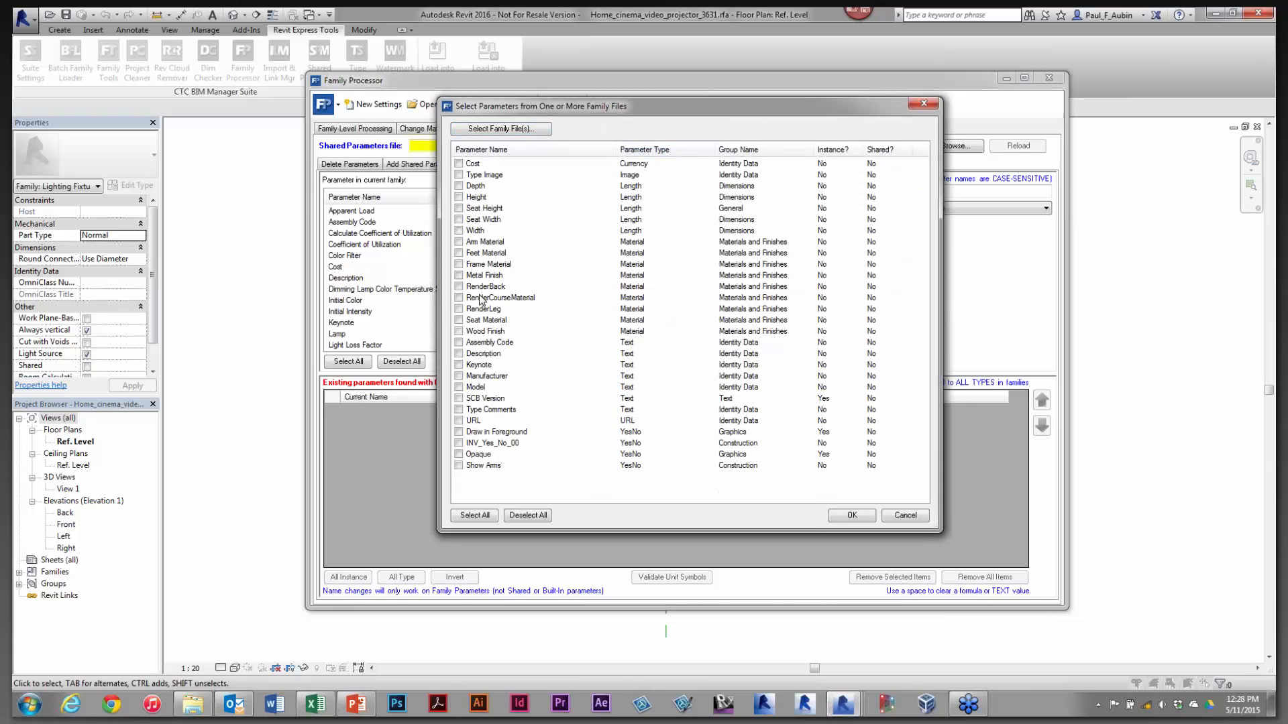
{"action": "left_click", "coordinate": [483, 288]}
{"action": "left_click", "coordinate": [458, 286]}
{"action": "left_click", "coordinate": [870, 519]}
Set the new name of RenderBack to Back Material and of RenderLeg to Leg Material
{"action": "left_click", "coordinate": [497, 411]}
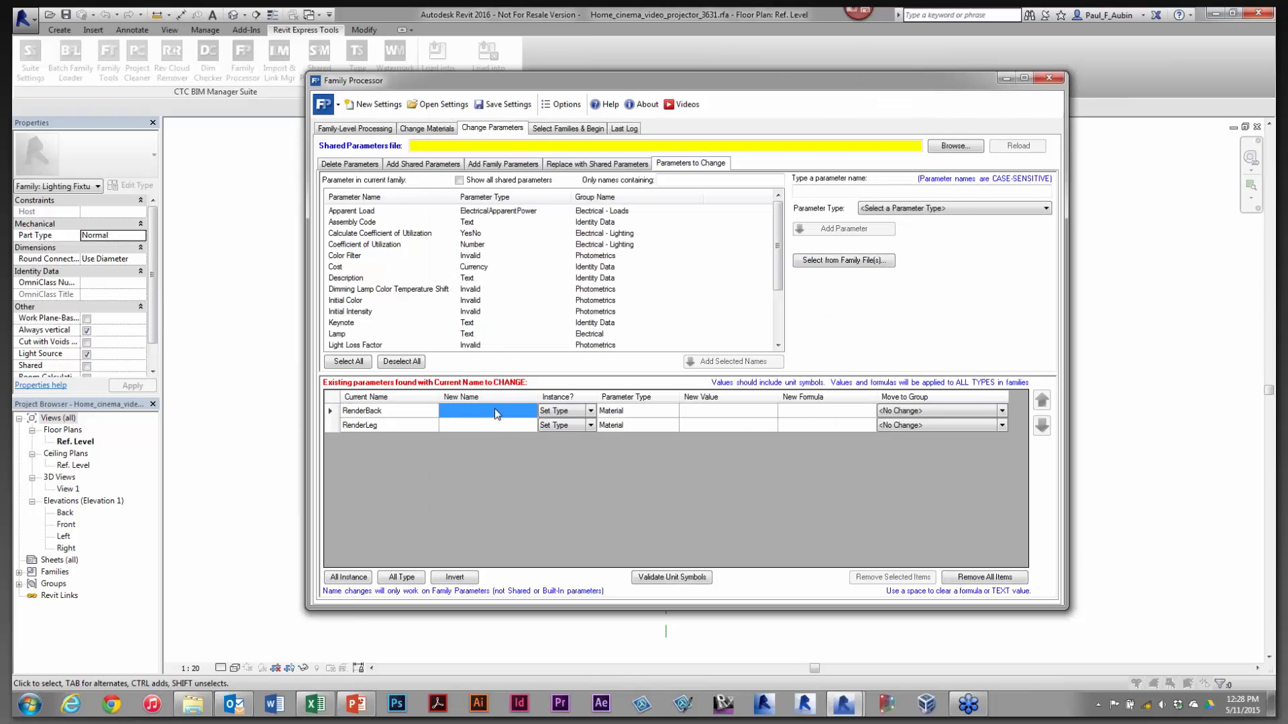
{"action": "type", "text": "B"}
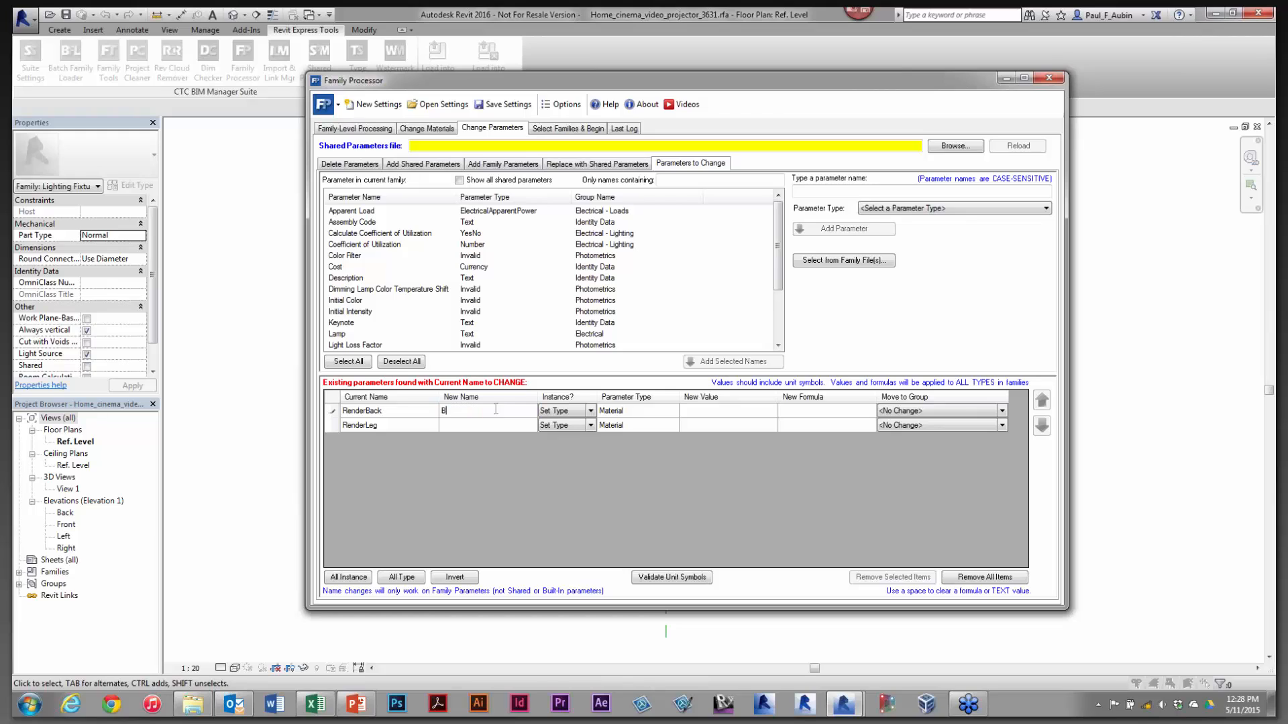
{"action": "type", "text": "ack Material"}
{"action": "left_click", "coordinate": [449, 427]}
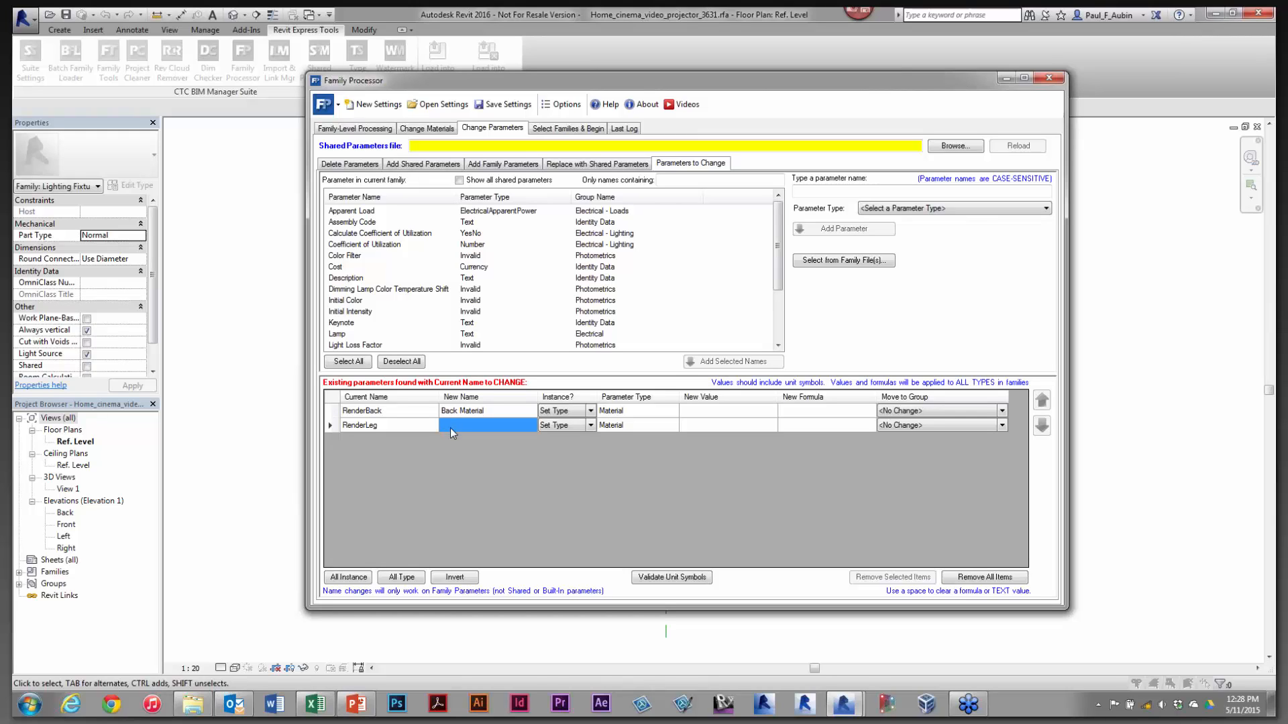
{"action": "type", "text": "Leg Ma"}
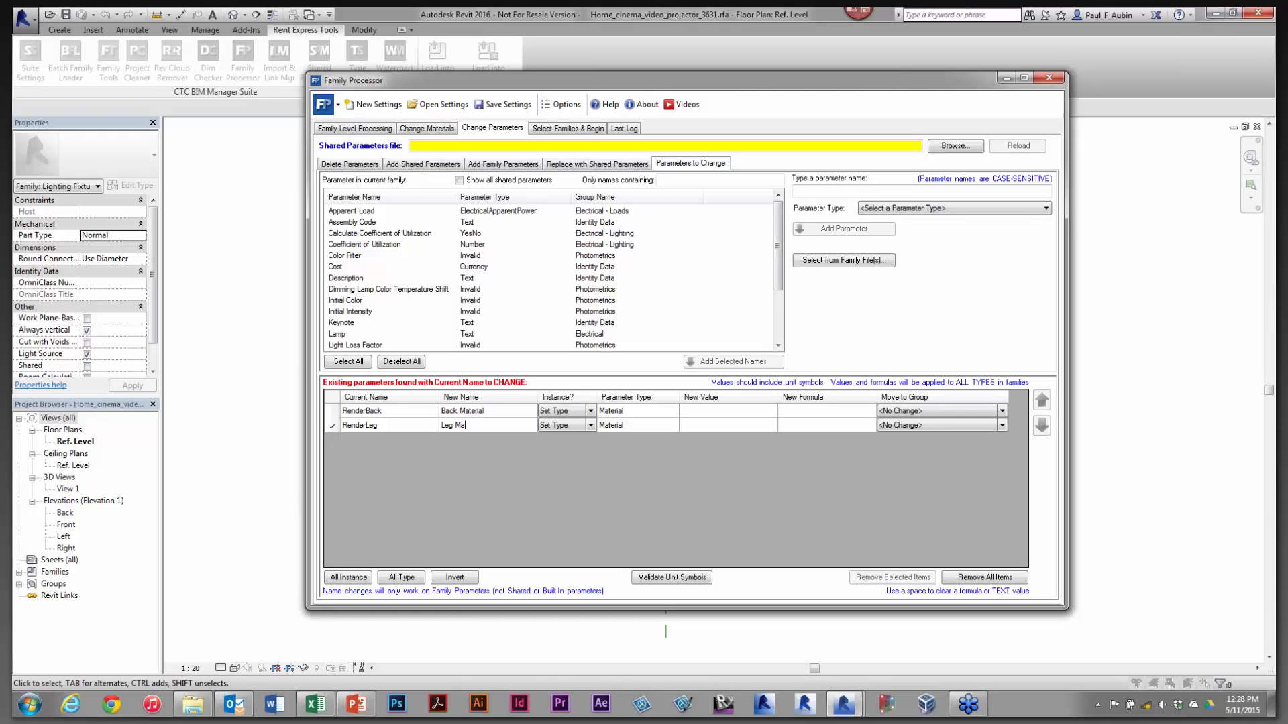
{"action": "type", "text": "terial"}
{"action": "left_click", "coordinate": [702, 414]}
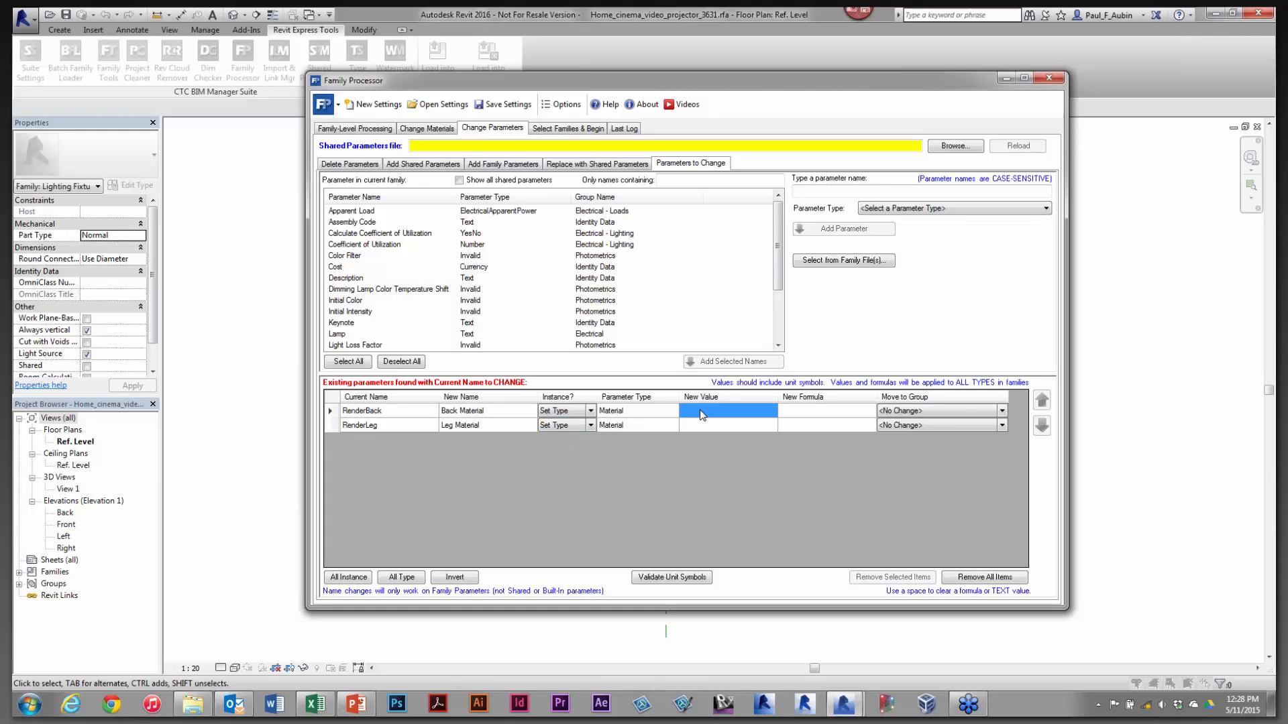
{"action": "left_click", "coordinate": [806, 412]}
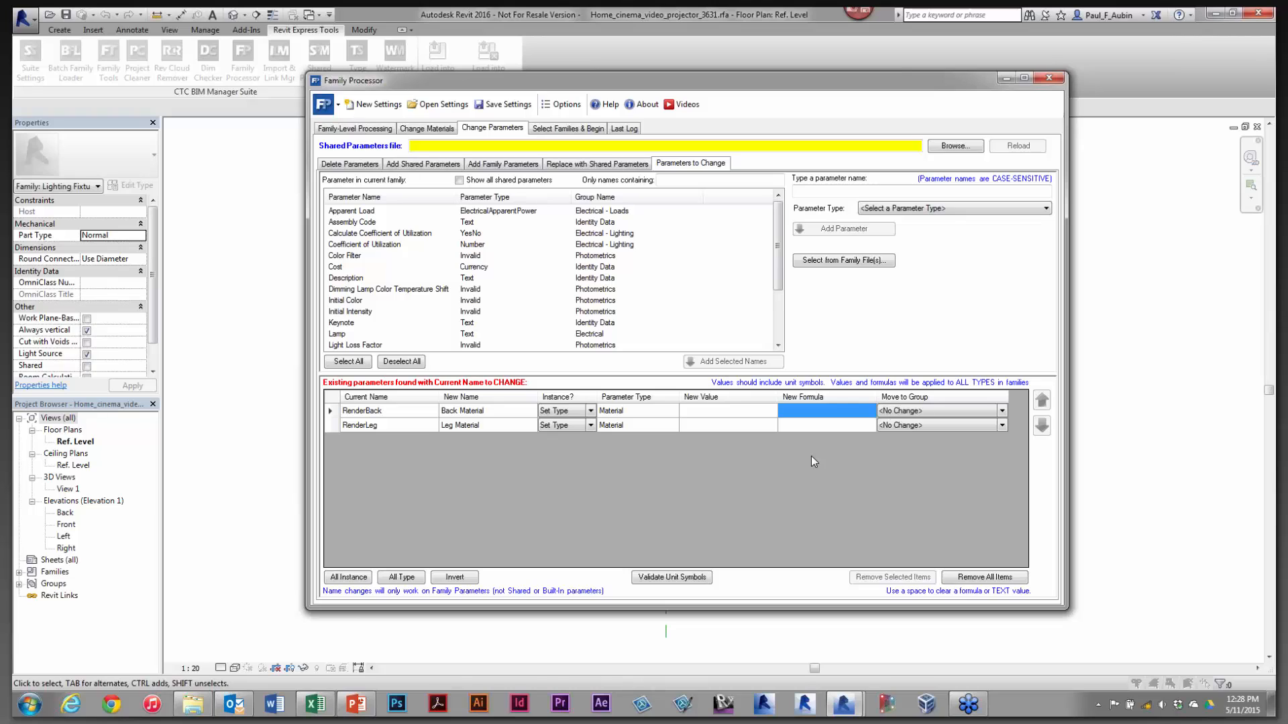
{"action": "left_click", "coordinate": [1002, 411]}
{"action": "left_click", "coordinate": [1002, 411]}
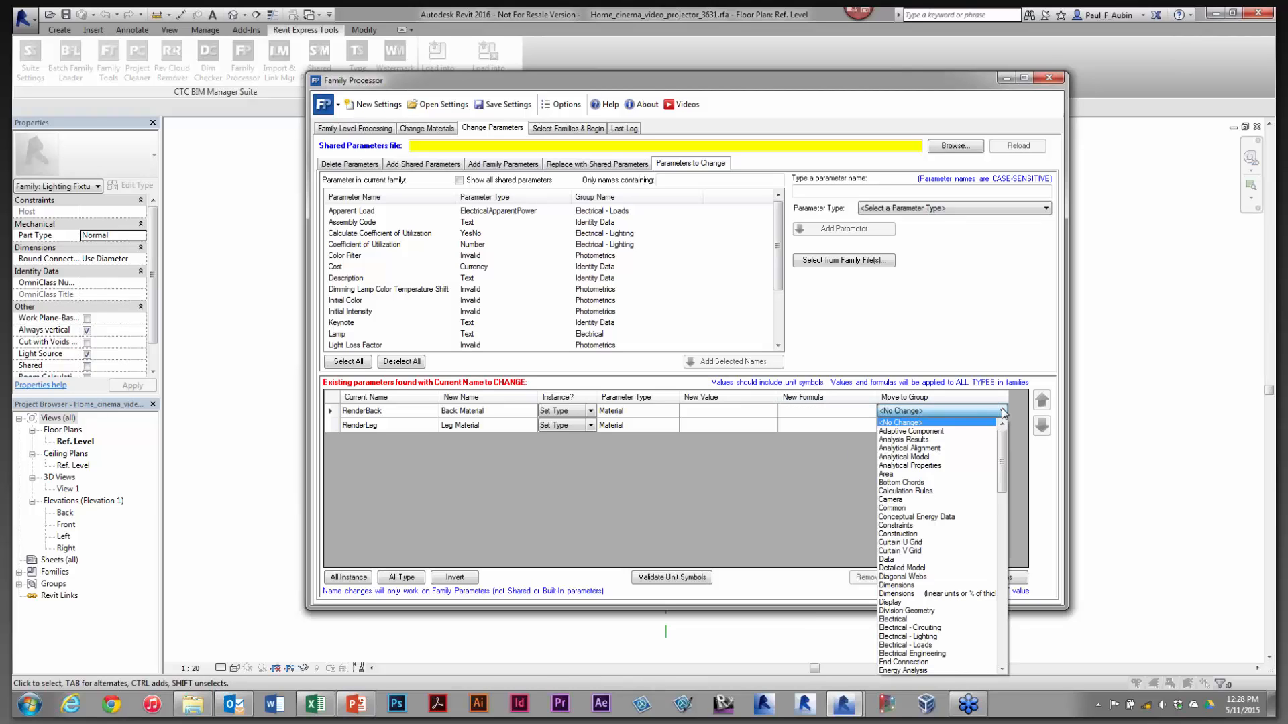
{"action": "left_click", "coordinate": [1002, 411]}
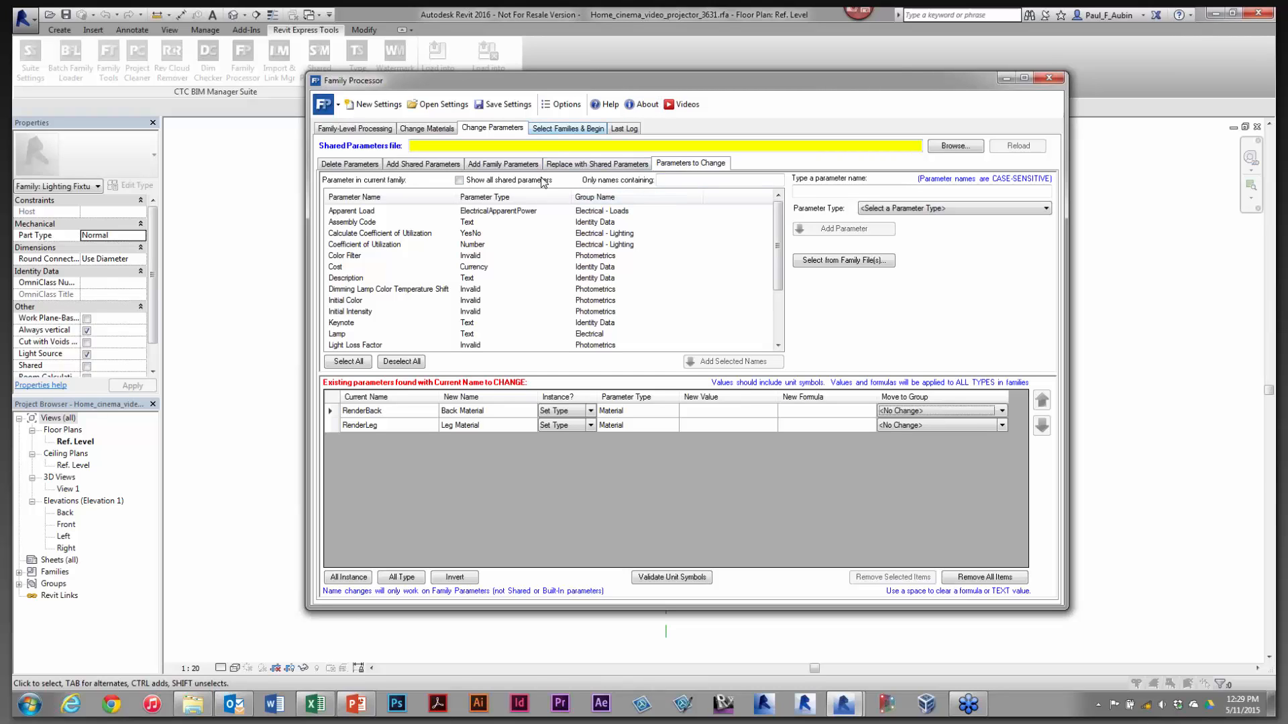
Set the parent folder to D:\Revit Local\CTC\Furniture\Seating and add all its family files to the files to process
{"action": "left_click", "coordinate": [568, 128]}
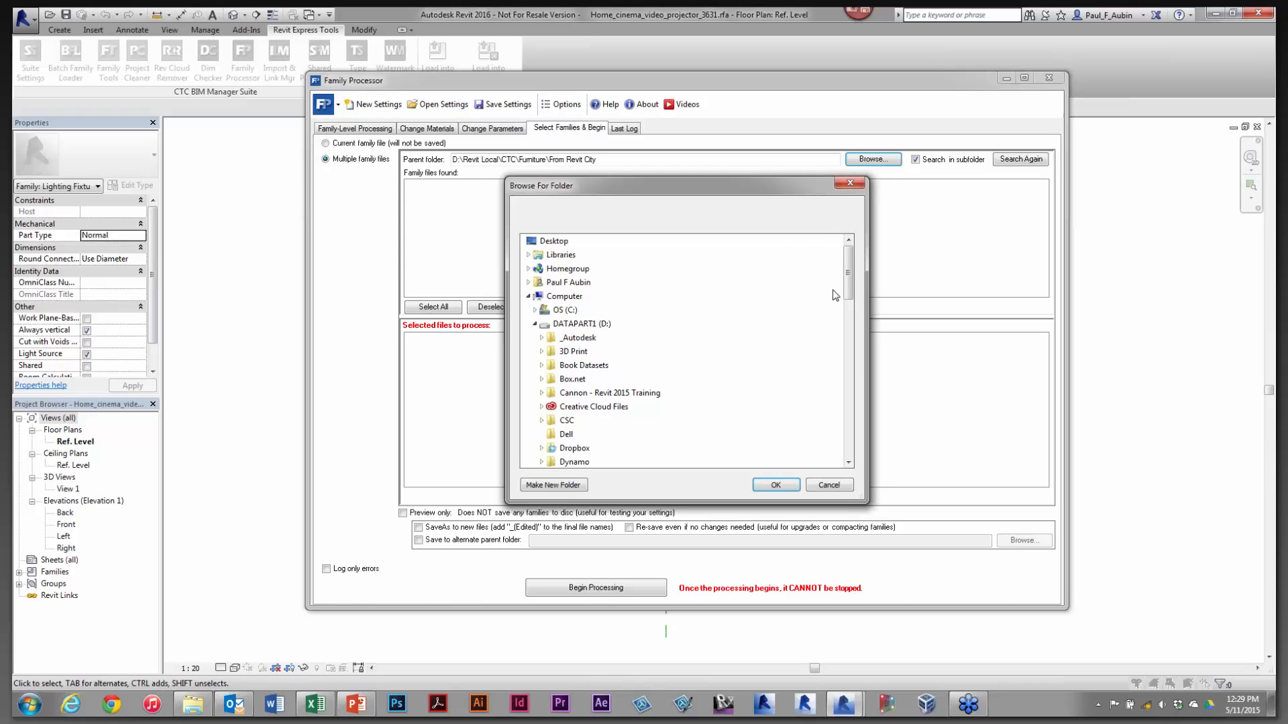
{"action": "left_click_drag", "start_coordinate": [849, 287], "coordinate": [867, 371]}
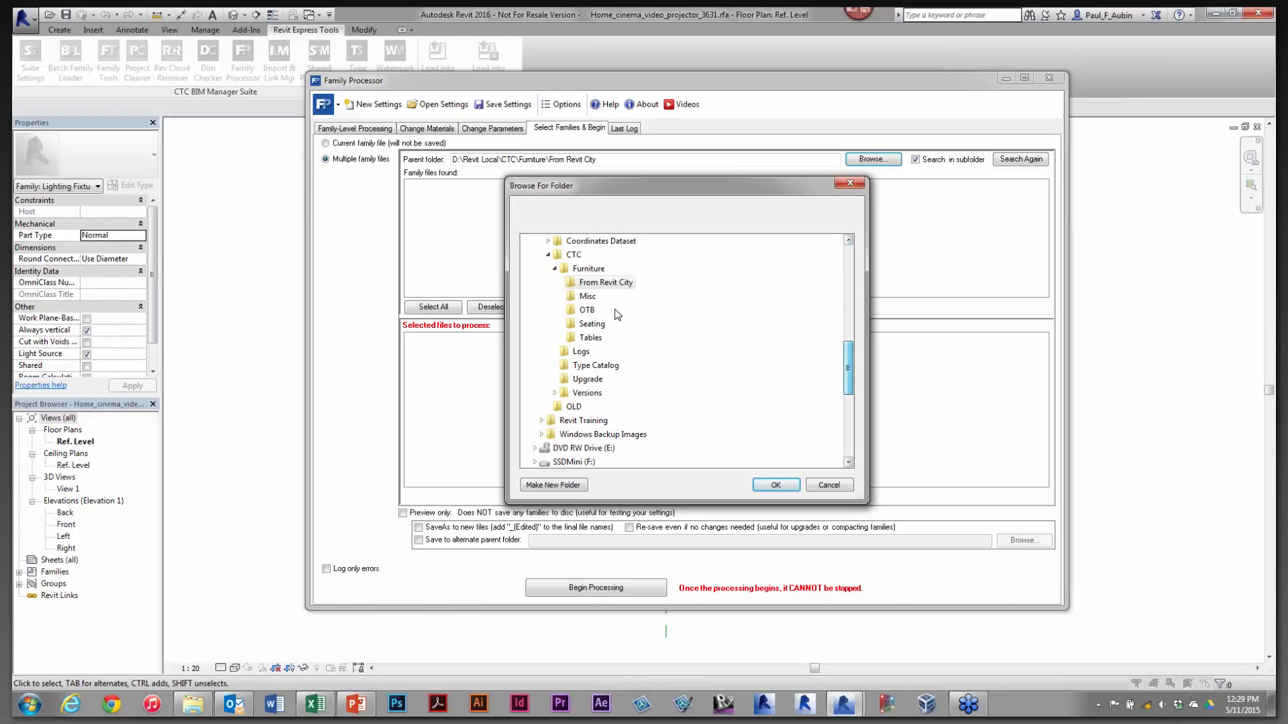
{"action": "left_click", "coordinate": [592, 324]}
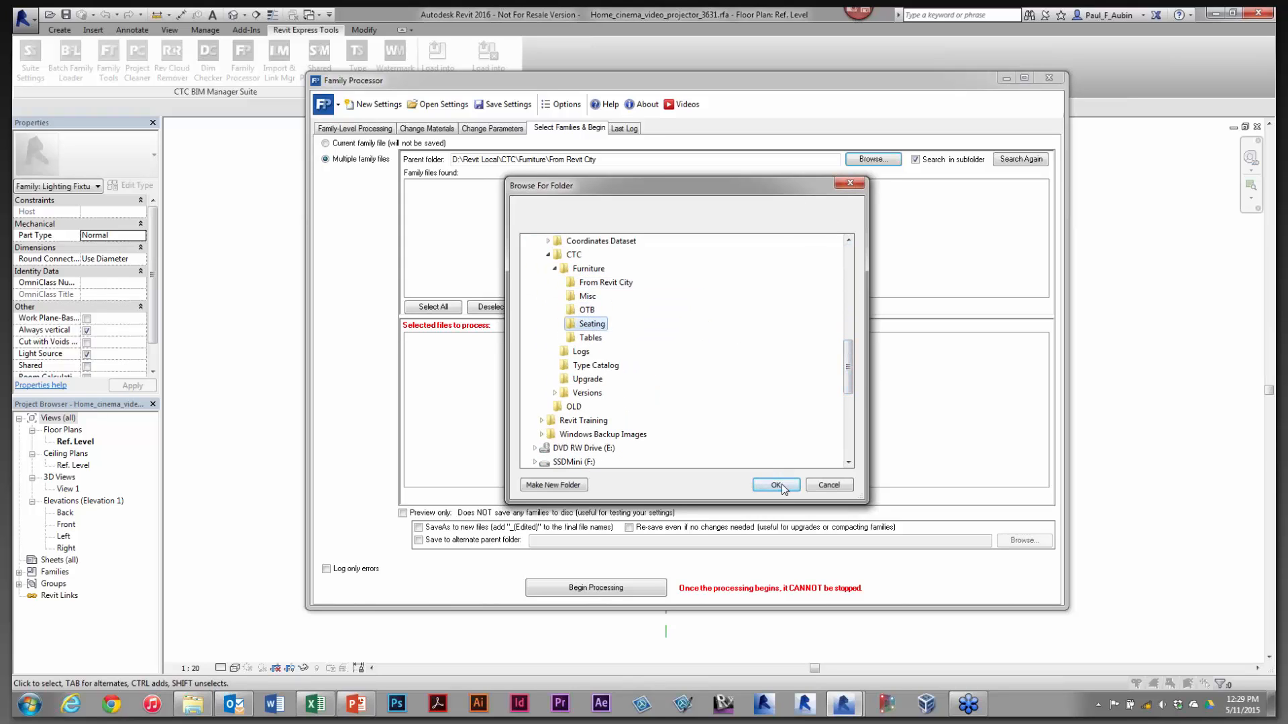
{"action": "left_click", "coordinate": [770, 484]}
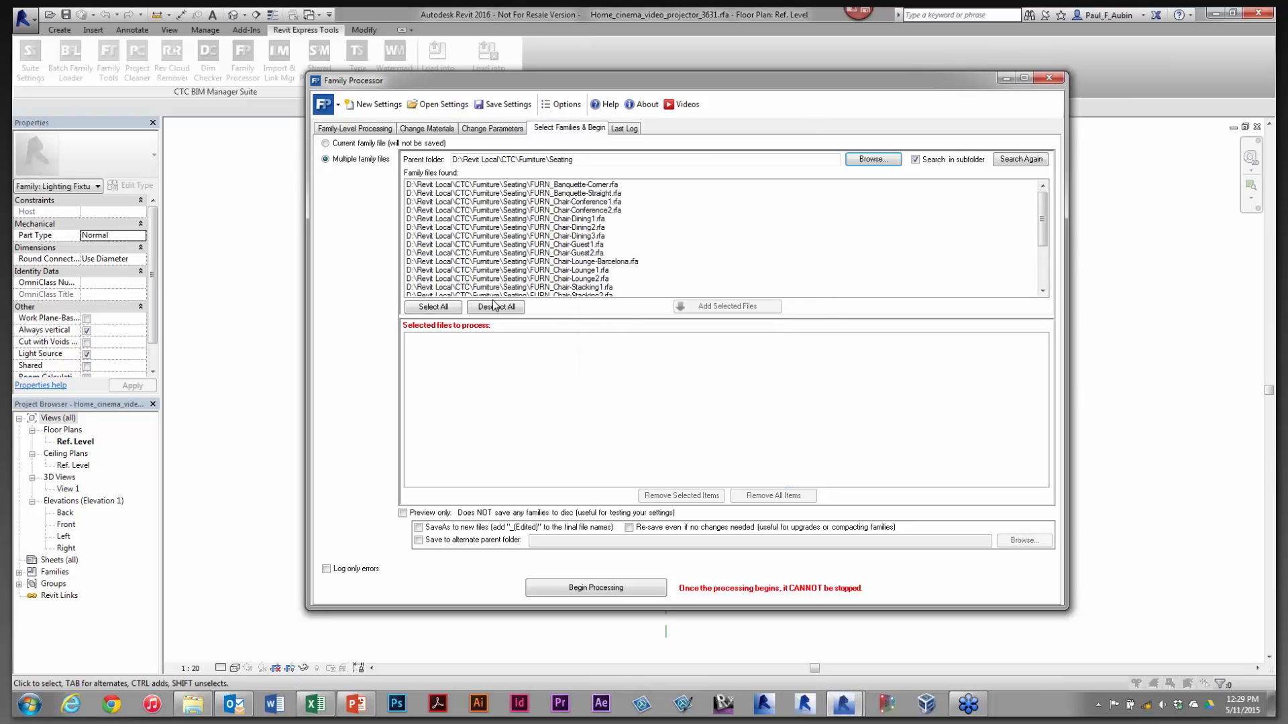
{"action": "left_click", "coordinate": [433, 307]}
{"action": "left_click", "coordinate": [722, 308]}
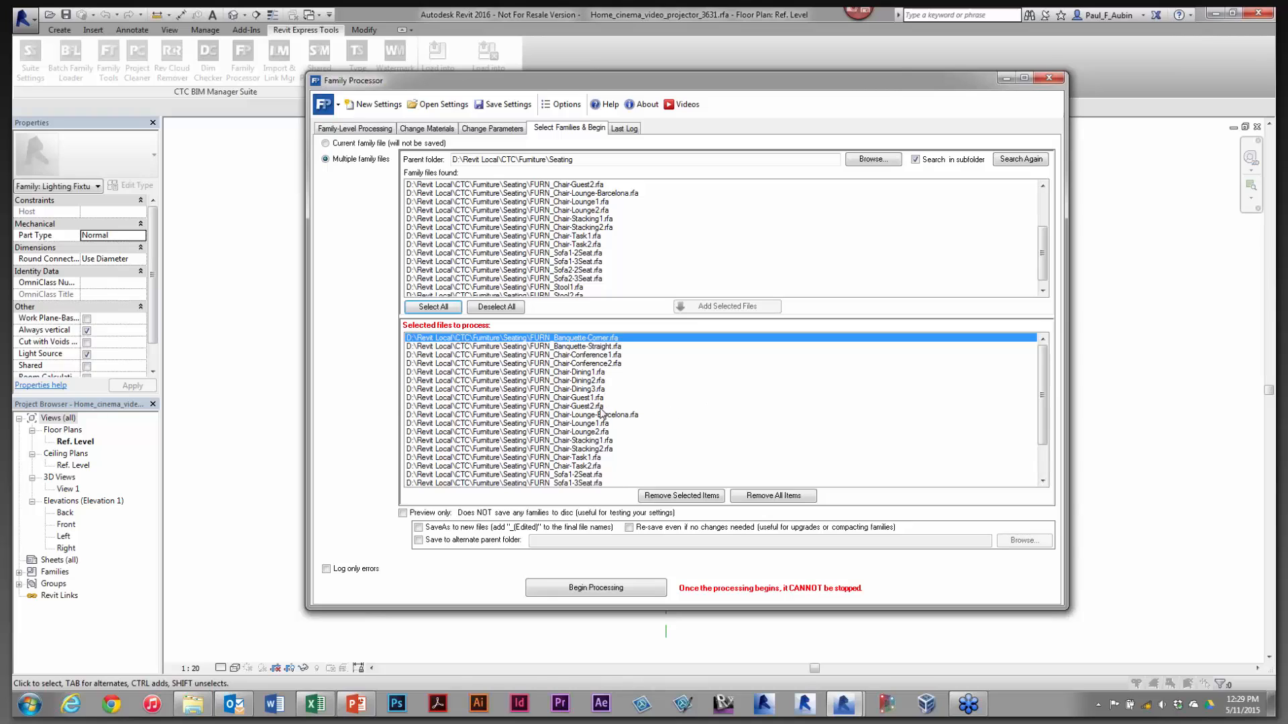
Remove the families from FURN_Chair-Lounge2.rfa through FURN_Stool2.rfa from the files to process
{"action": "left_click", "coordinate": [588, 407]}
{"action": "left_click_drag", "start_coordinate": [1047, 424], "coordinate": [1047, 452]}
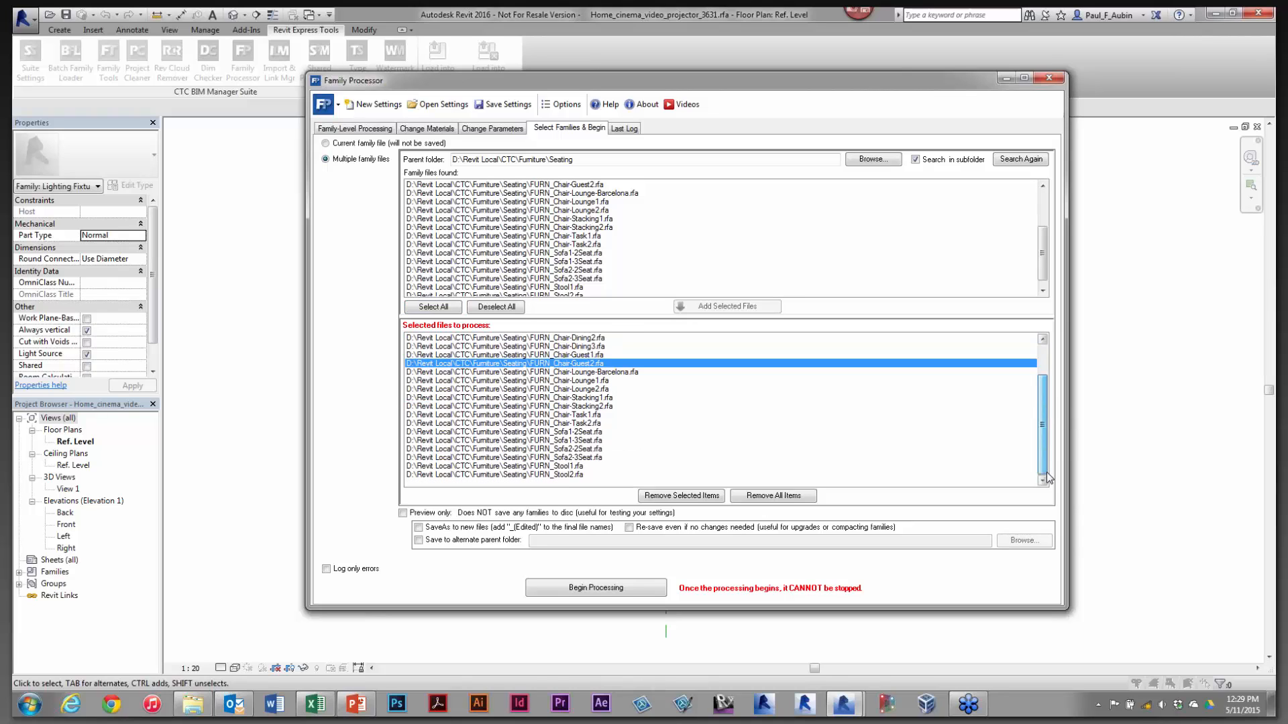
{"action": "left_click", "coordinate": [637, 475]}
{"action": "key", "text": "Caps_Lock"}
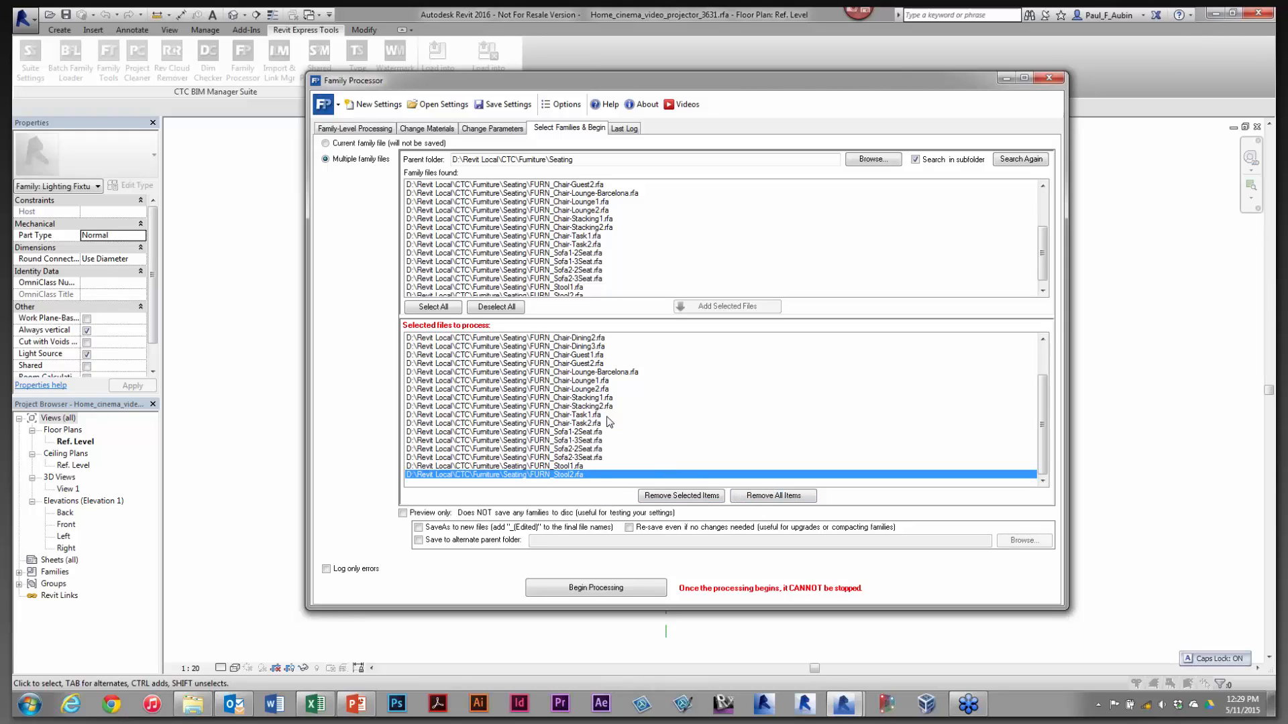
{"action": "left_click", "coordinate": [569, 390], "text": "shift"}
{"action": "left_click", "coordinate": [681, 495]}
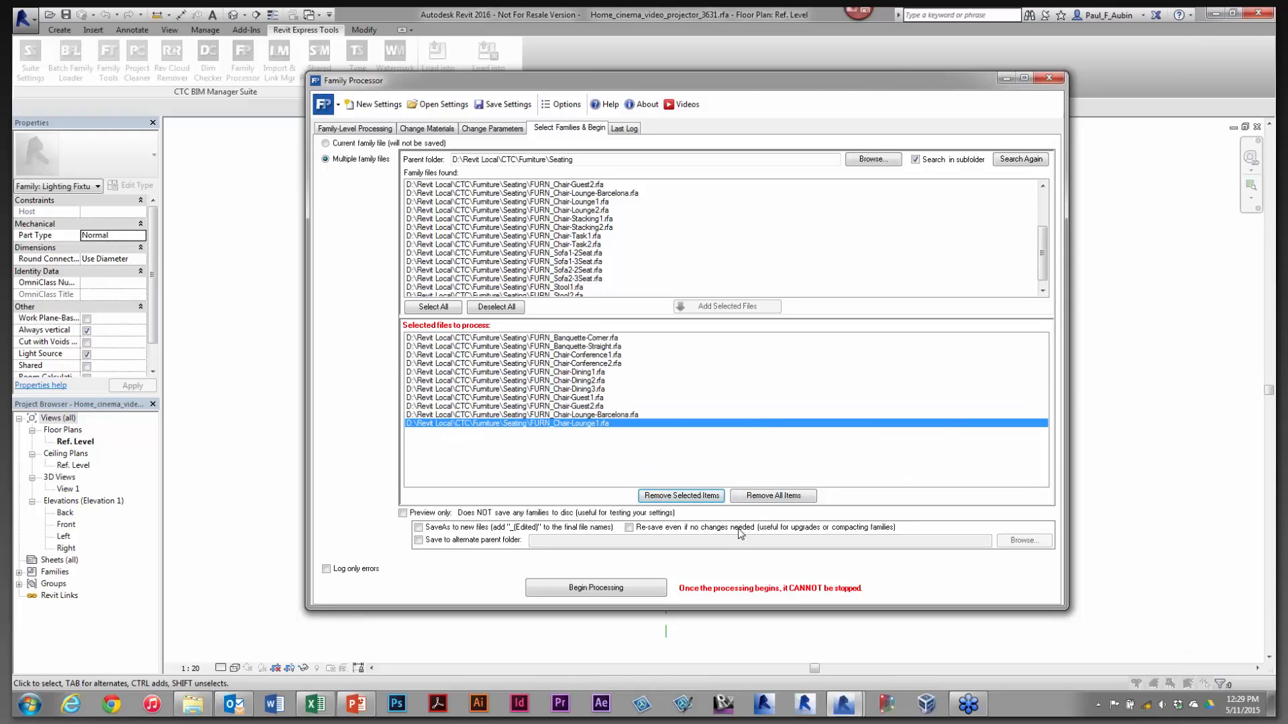
Process the selected seating families with the configured parameter changes and close Family Processor
{"action": "left_click", "coordinate": [592, 593]}
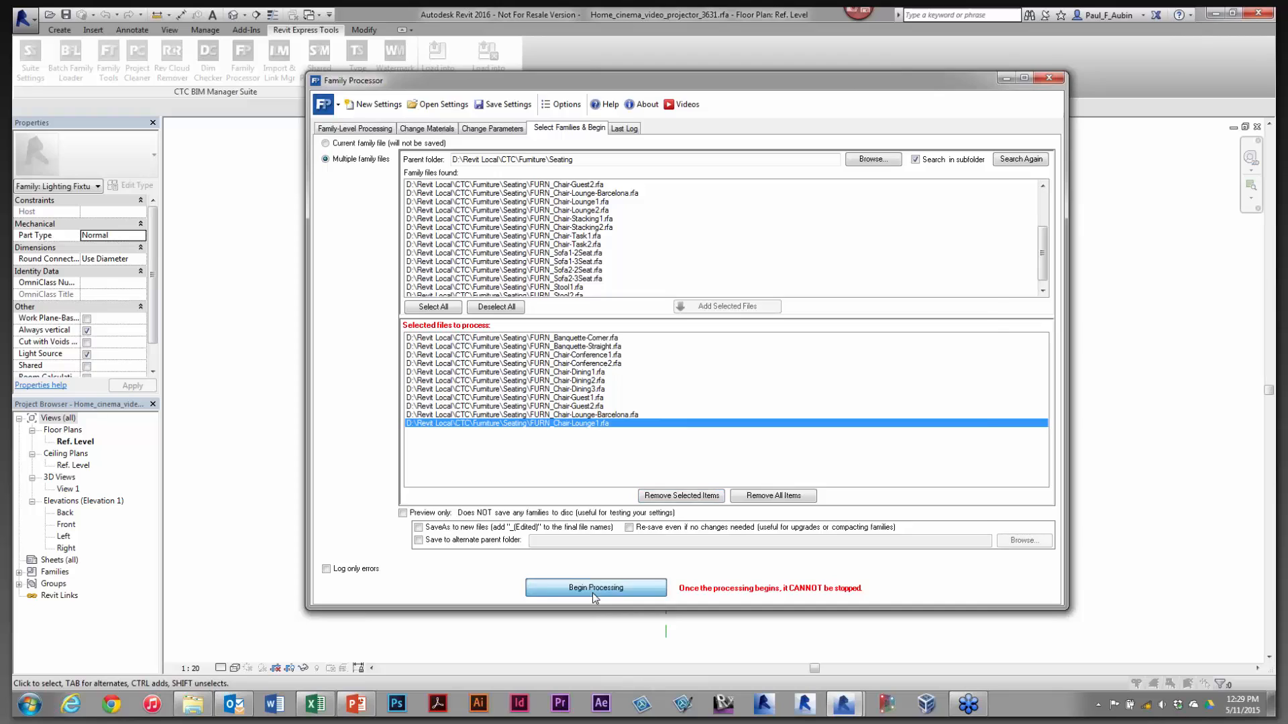
{"action": "left_click", "coordinate": [649, 590]}
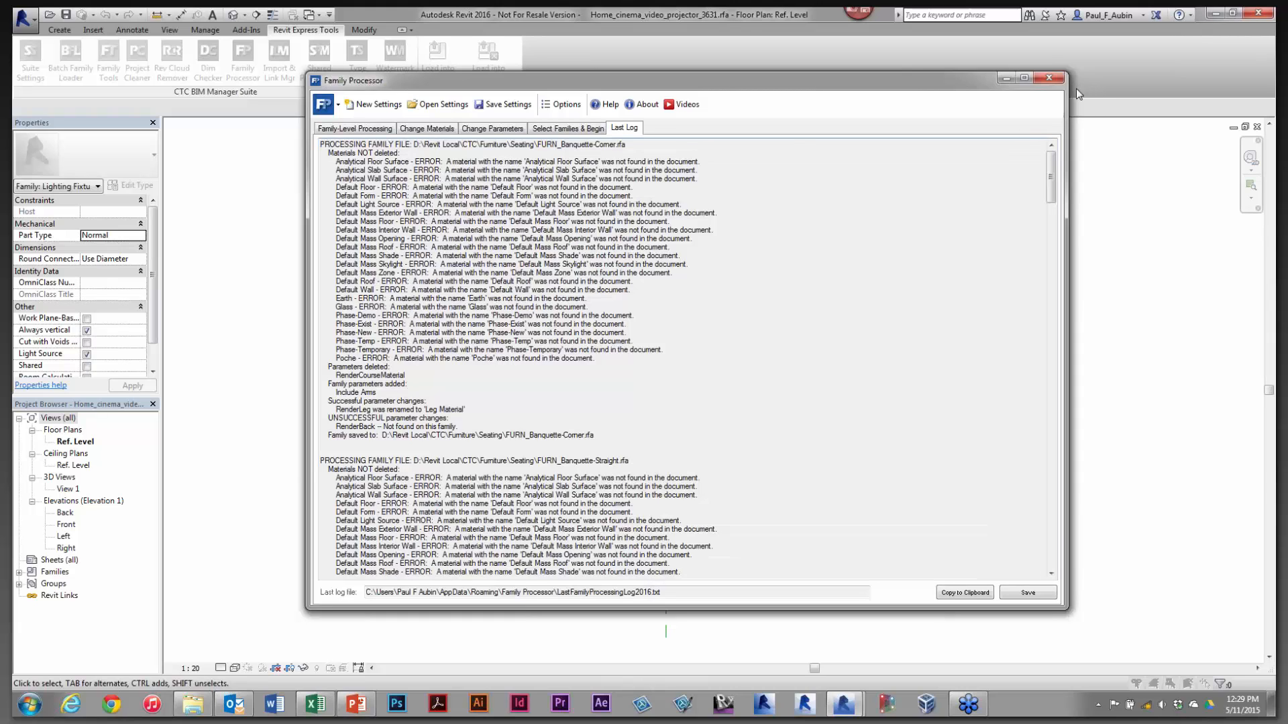
{"action": "left_click", "coordinate": [1049, 78]}
Find FURN_Chair-Conference2.rfa in the Furniture\Seating folder in Windows Explorer and open it in Revit
{"action": "left_click", "coordinate": [193, 703]}
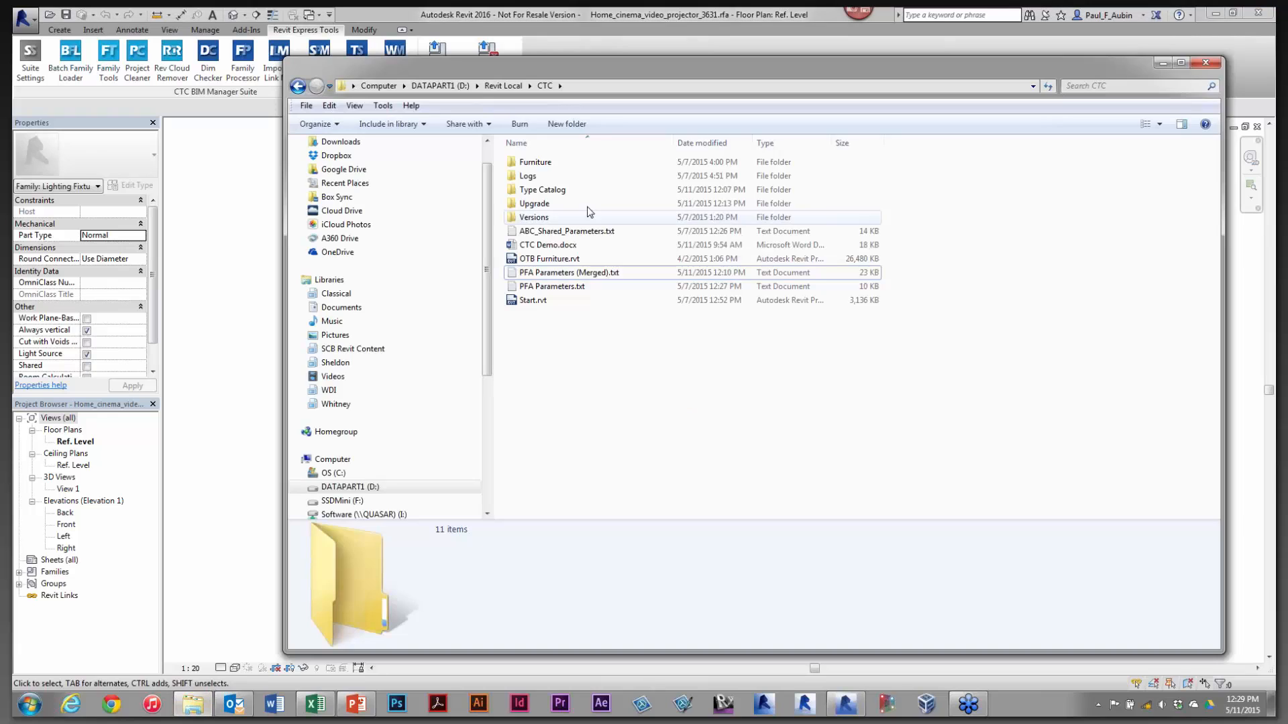
{"action": "double_click", "coordinate": [529, 163]}
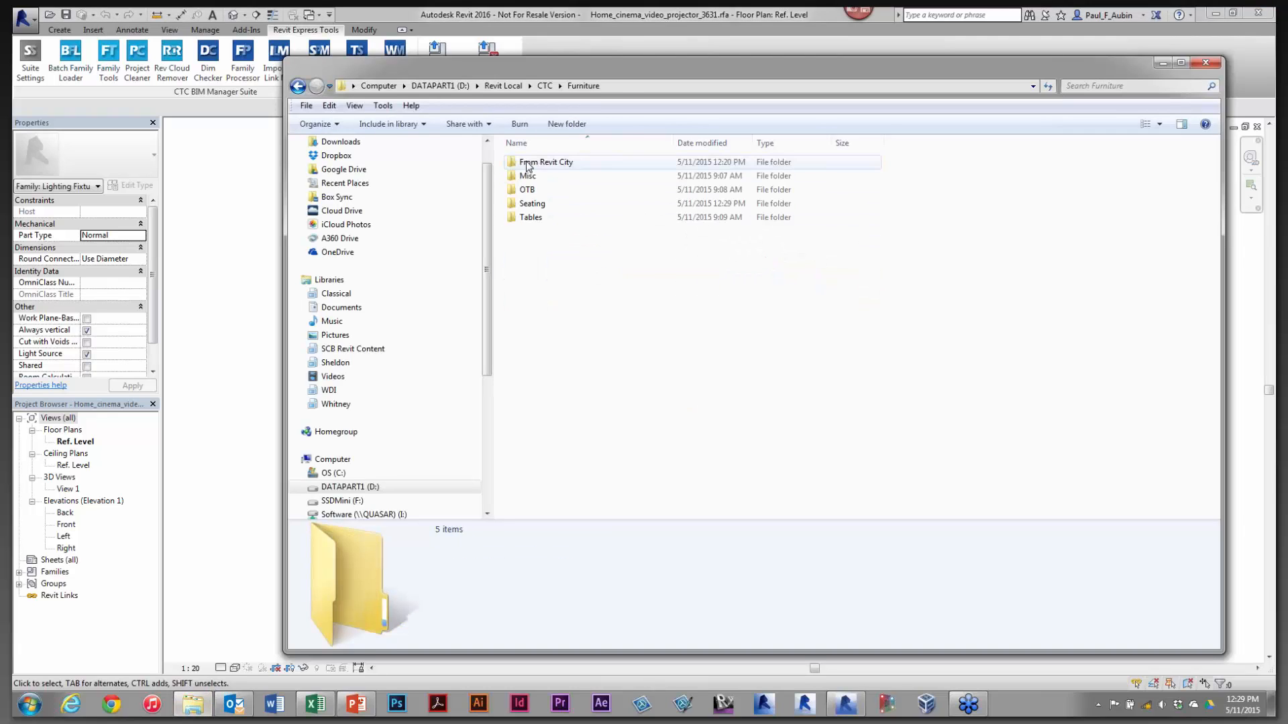
{"action": "double_click", "coordinate": [533, 204]}
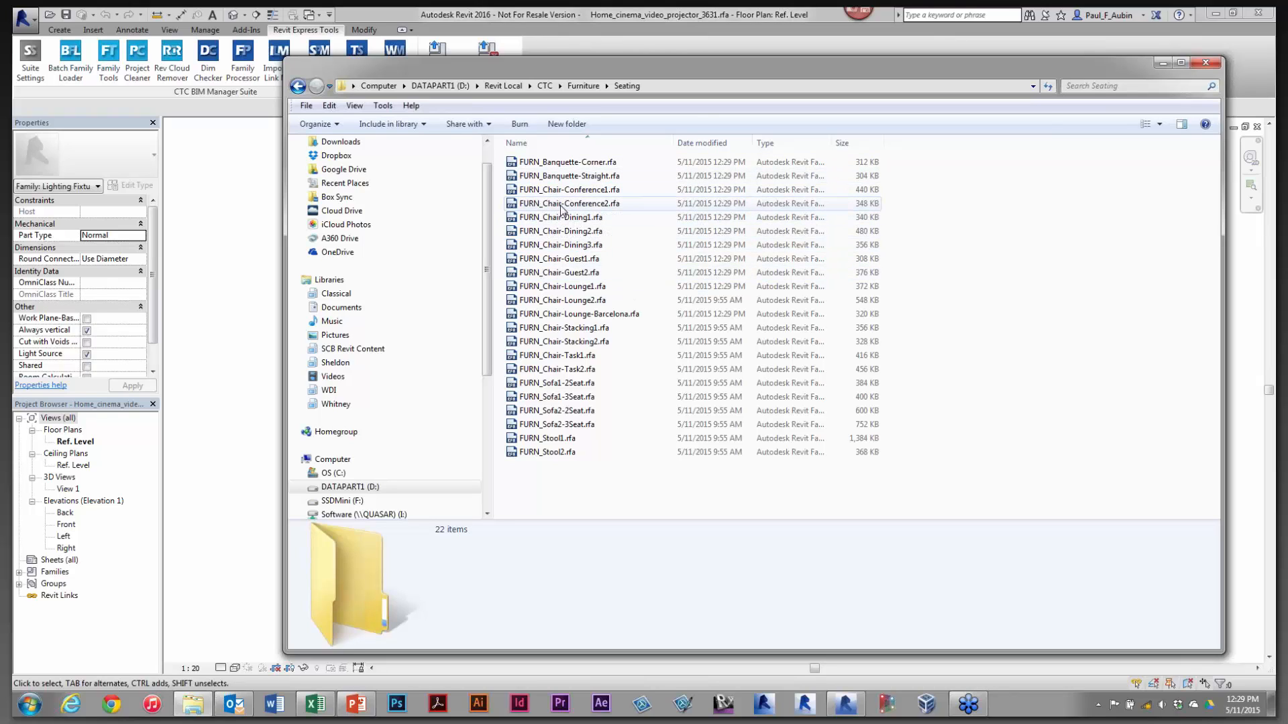
{"action": "left_click", "coordinate": [561, 205]}
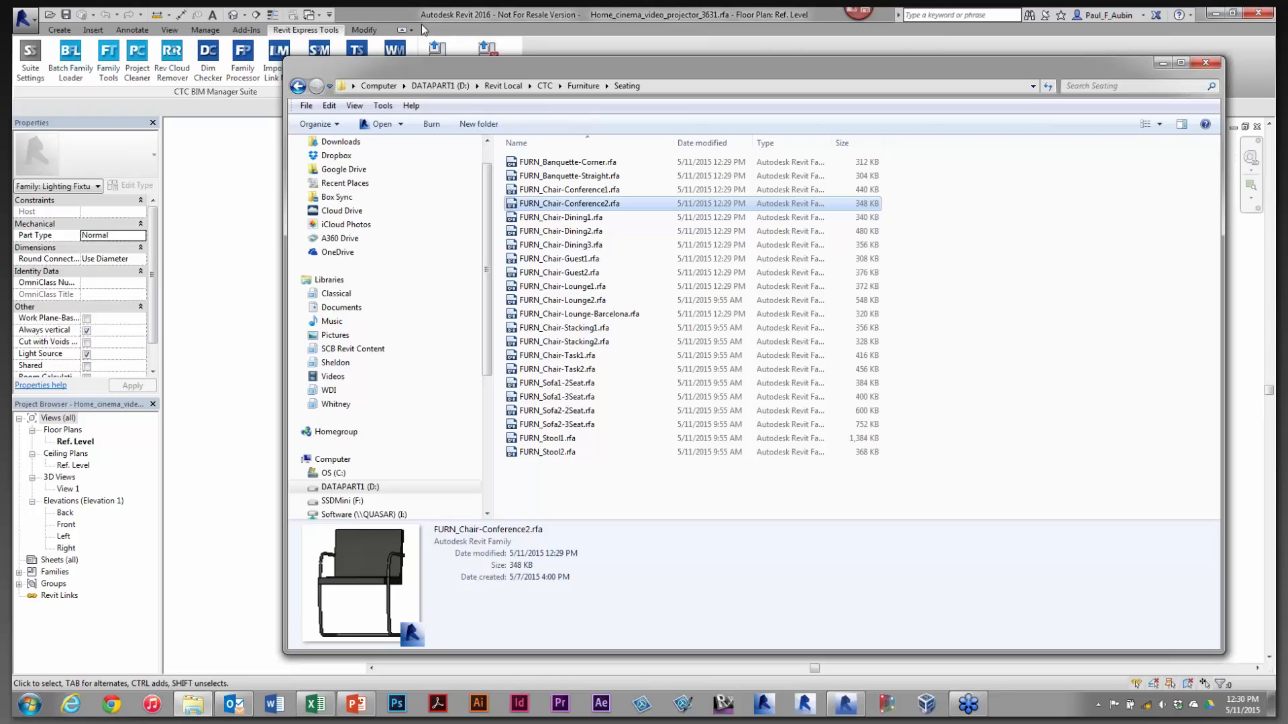
{"action": "left_click", "coordinate": [236, 302]}
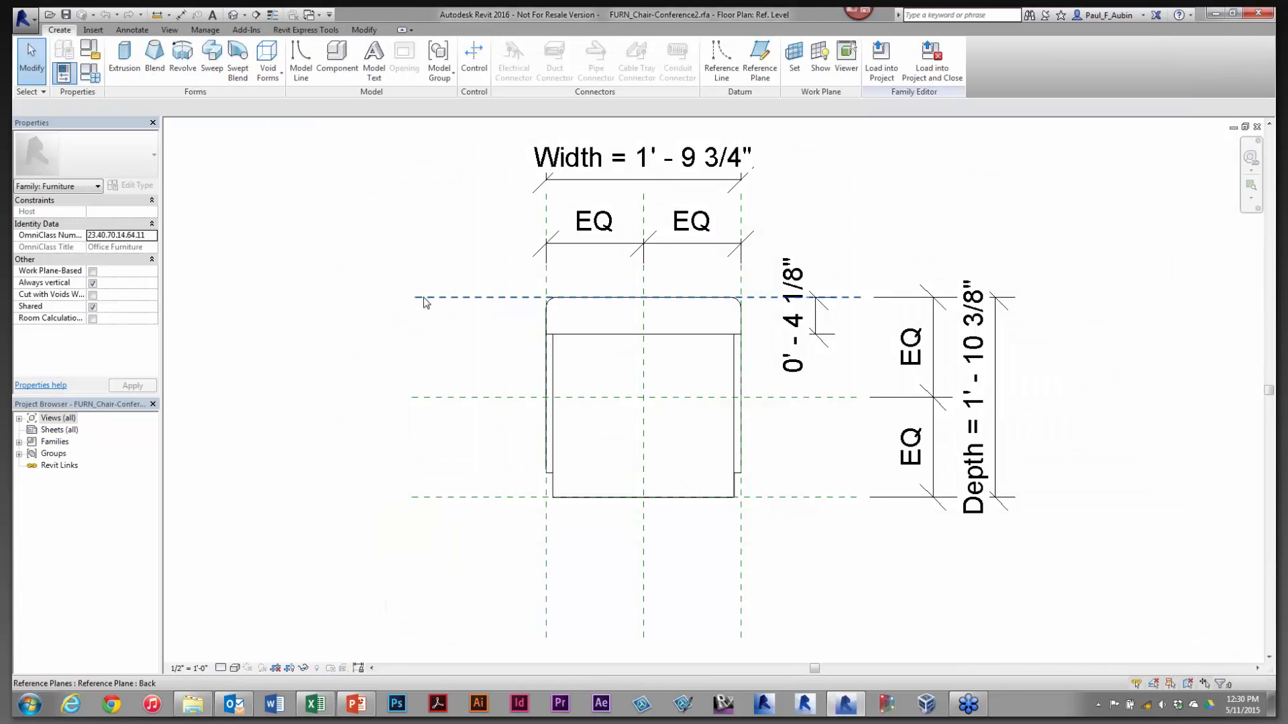
Check the conference chair's family types for the renamed material parameters and the added Include Arms parameter
{"action": "left_click", "coordinate": [90, 72]}
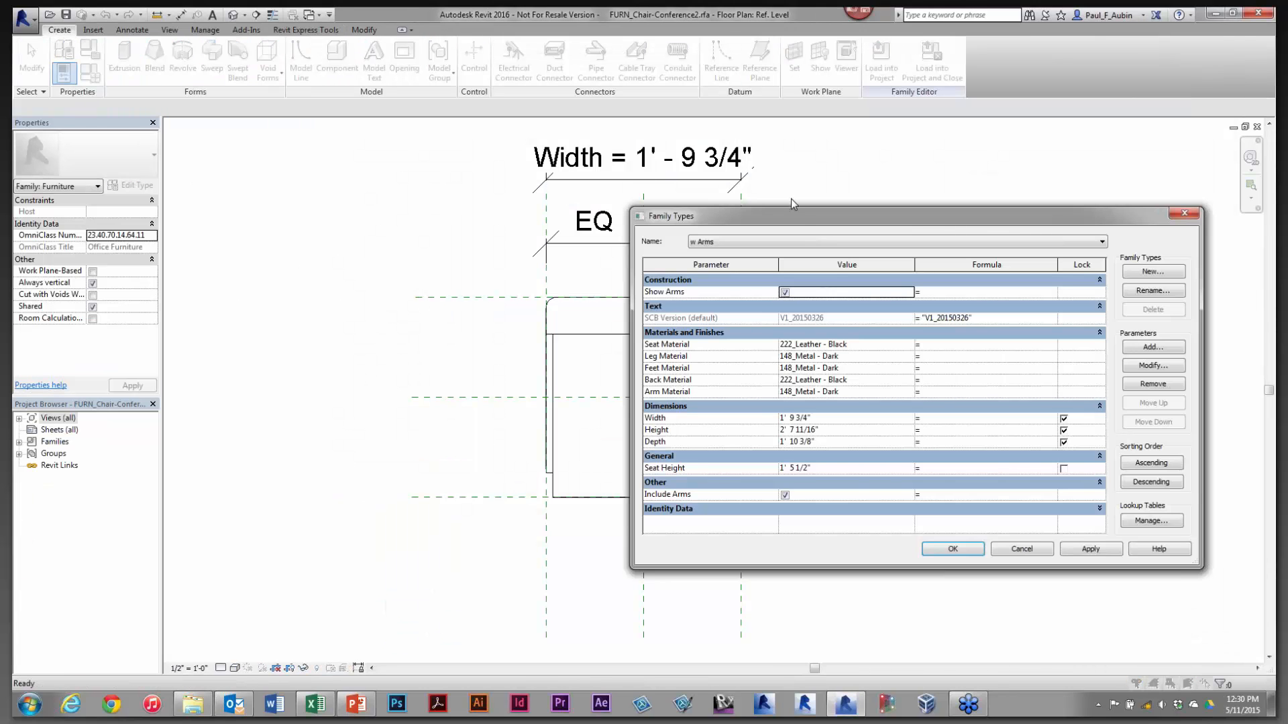
{"action": "left_click_drag", "start_coordinate": [796, 215], "coordinate": [642, 94]}
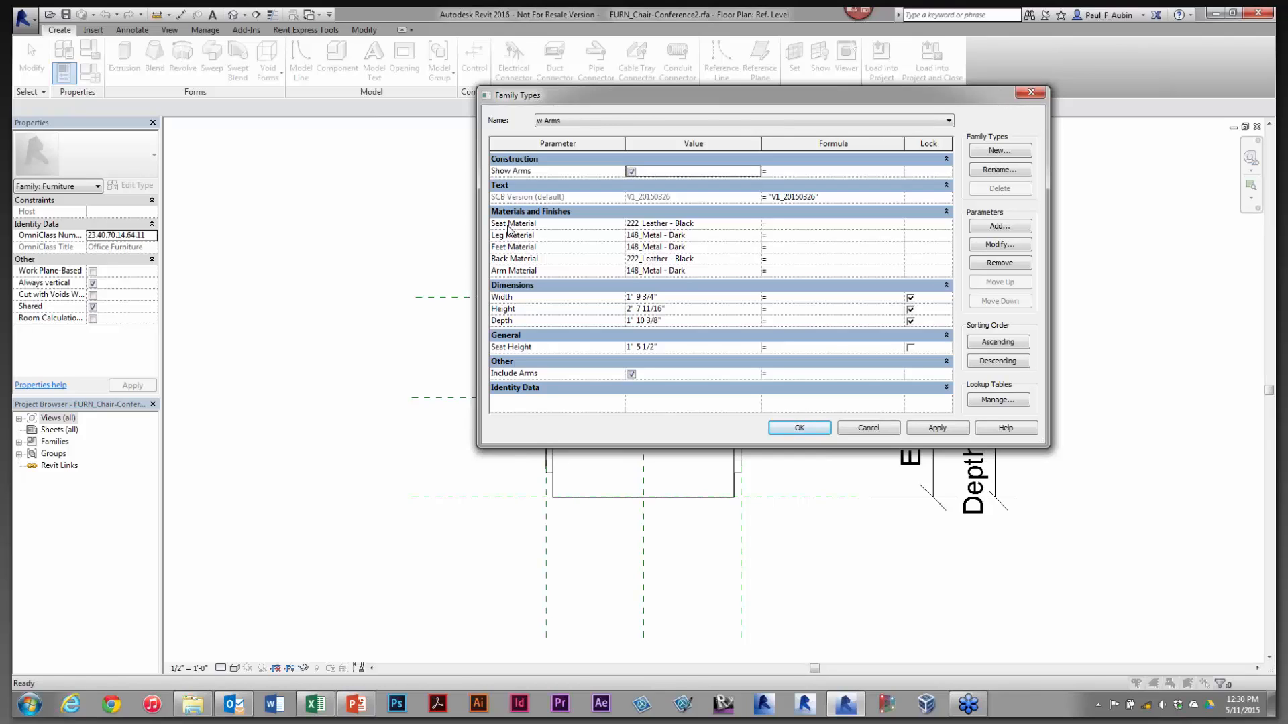
{"action": "left_click", "coordinate": [799, 428]}
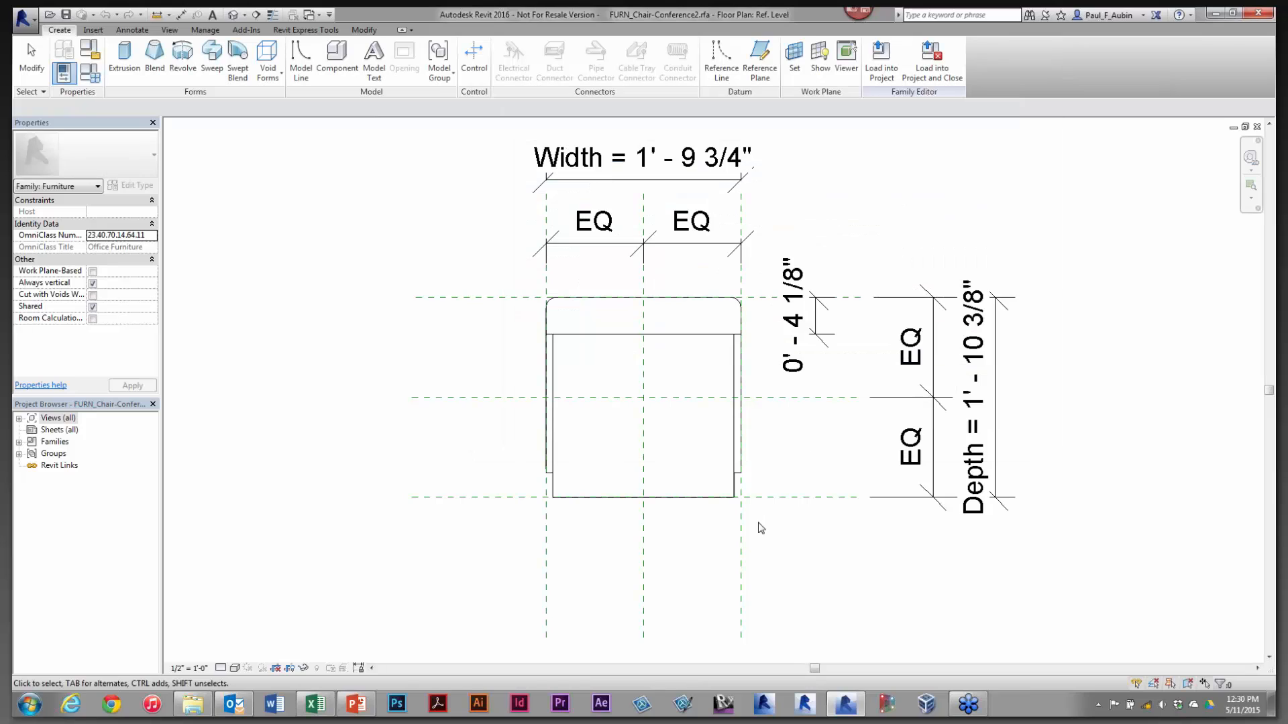
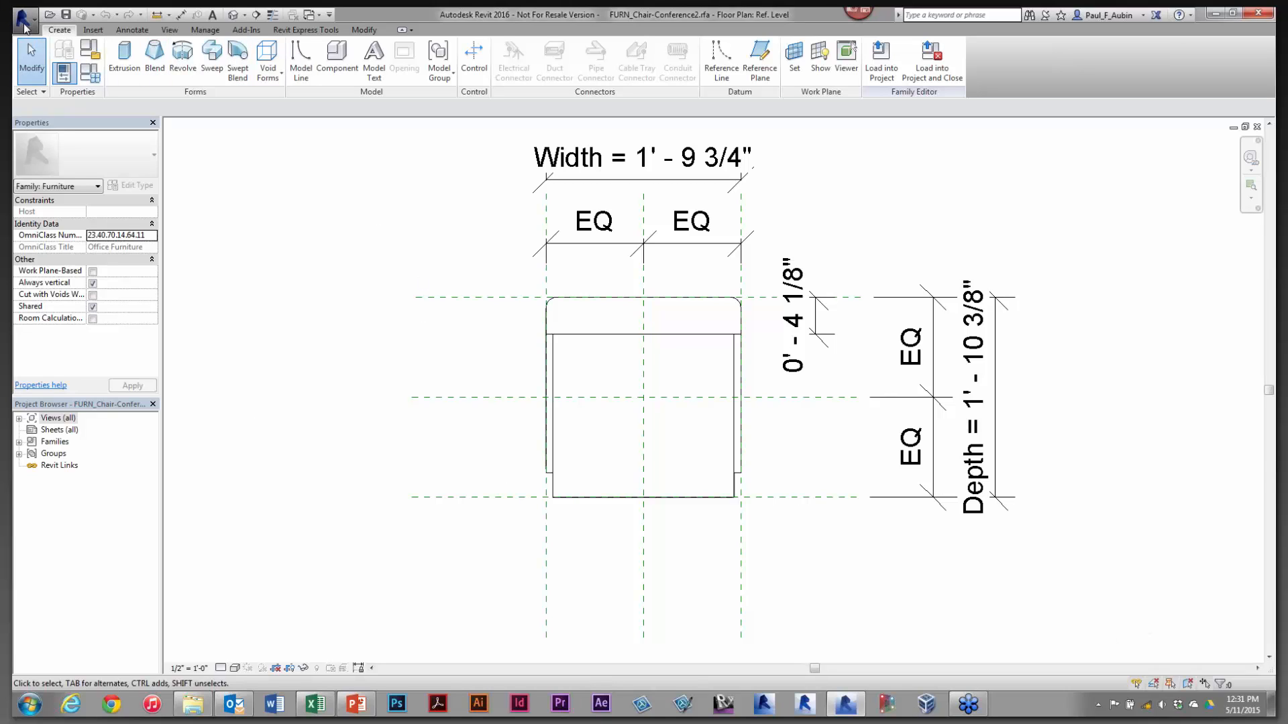
Close the FURN_Chair-Conference2 family and the Home_cinema_video_projector_3631 family
{"action": "left_click", "coordinate": [24, 21]}
{"action": "left_click", "coordinate": [67, 354]}
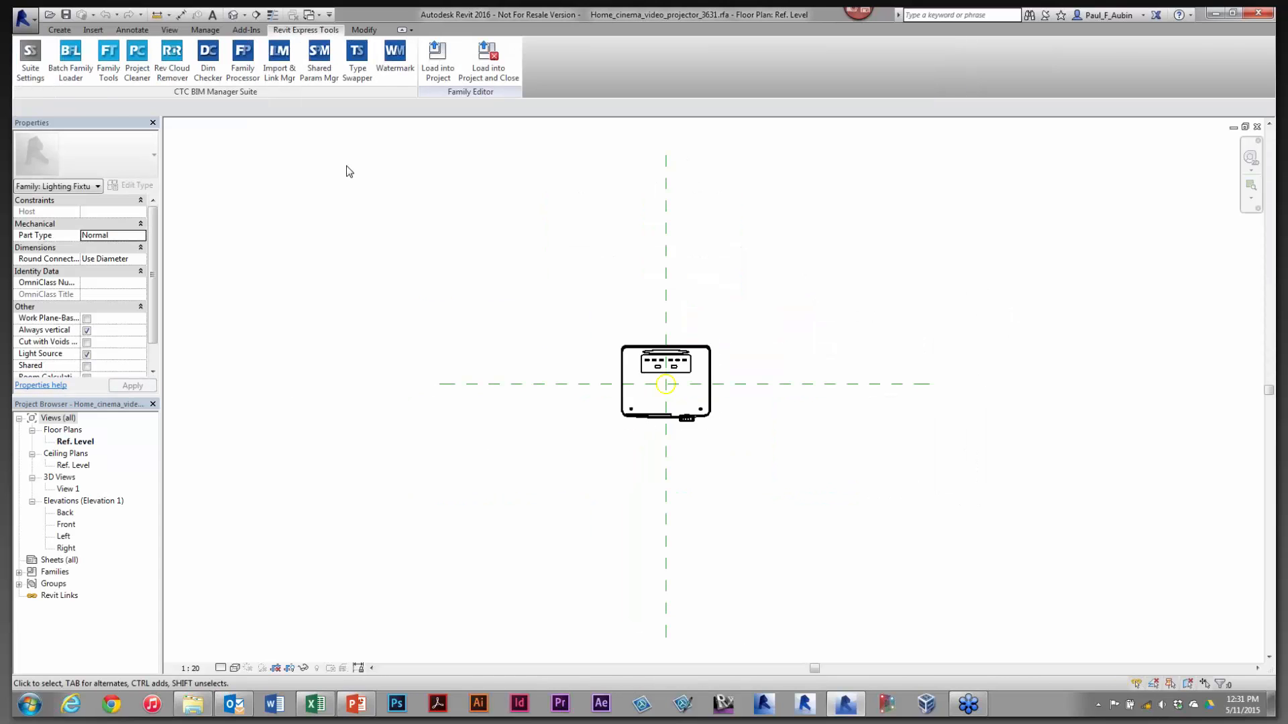
{"action": "left_click", "coordinate": [24, 22]}
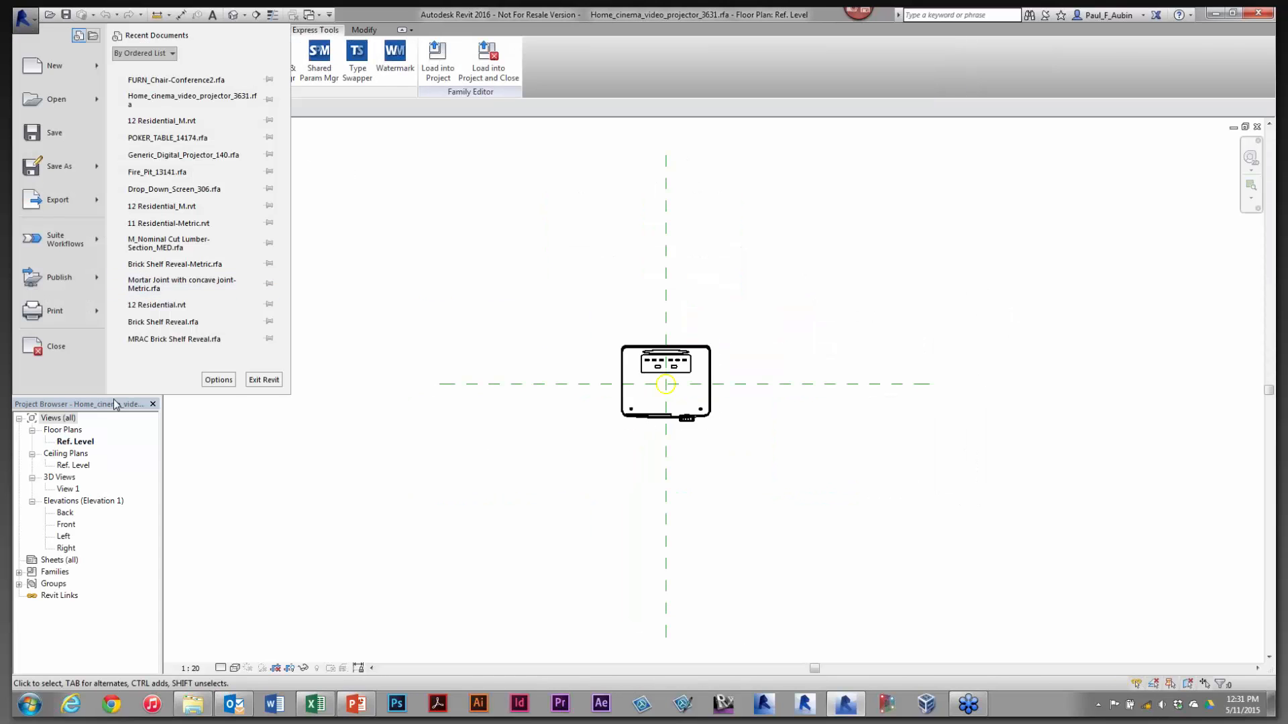
{"action": "left_click", "coordinate": [58, 342]}
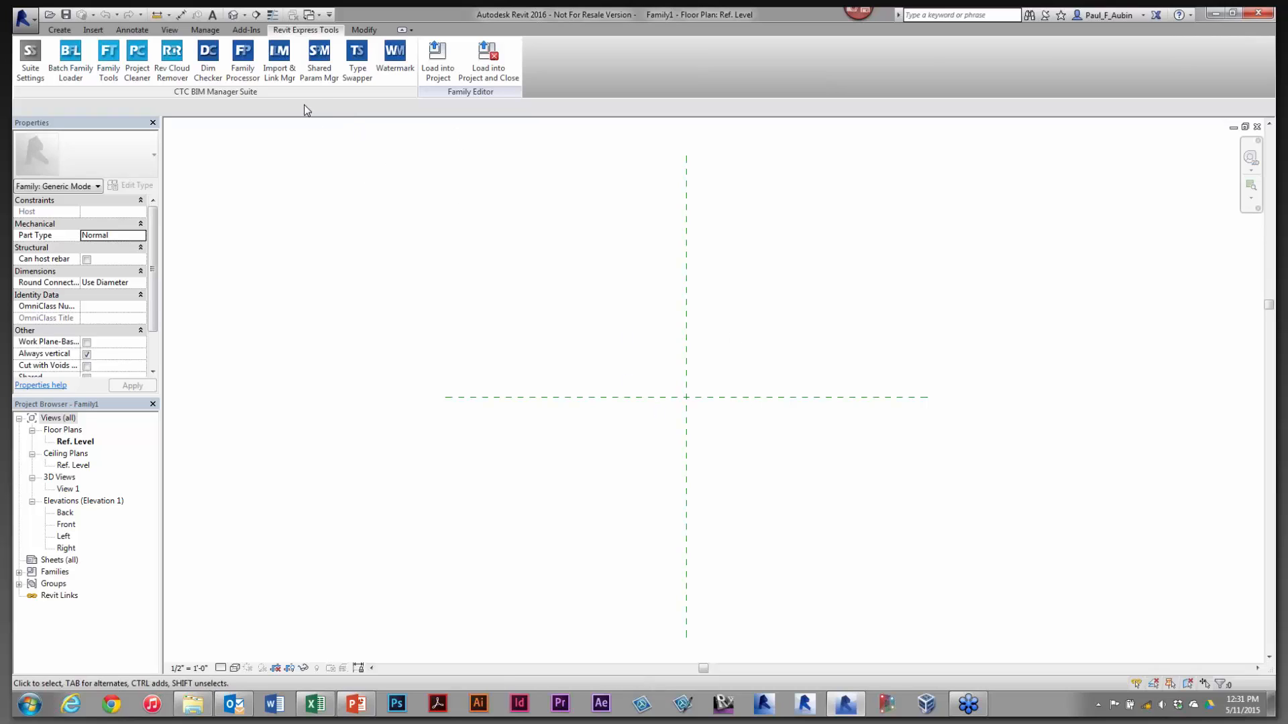
Open Family Processor and switch the file selection to the current family file and back to multiple family files
{"action": "left_click", "coordinate": [258, 76]}
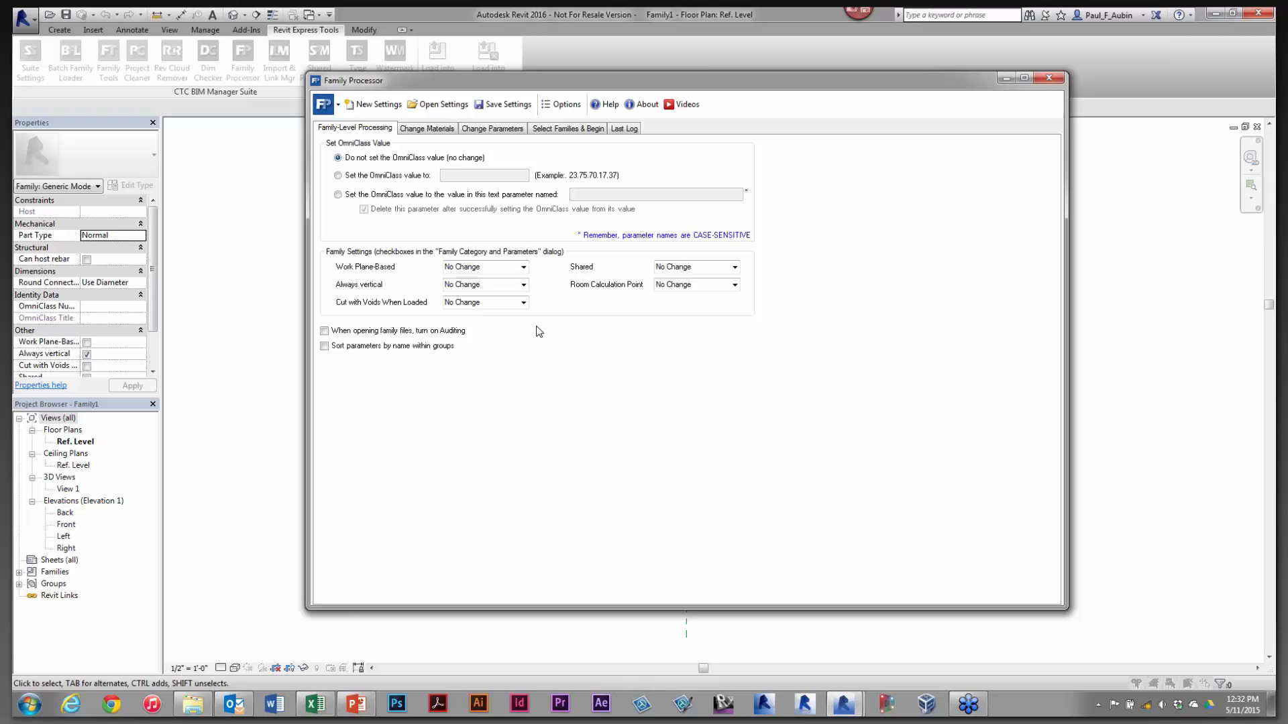
{"action": "left_click", "coordinate": [565, 131]}
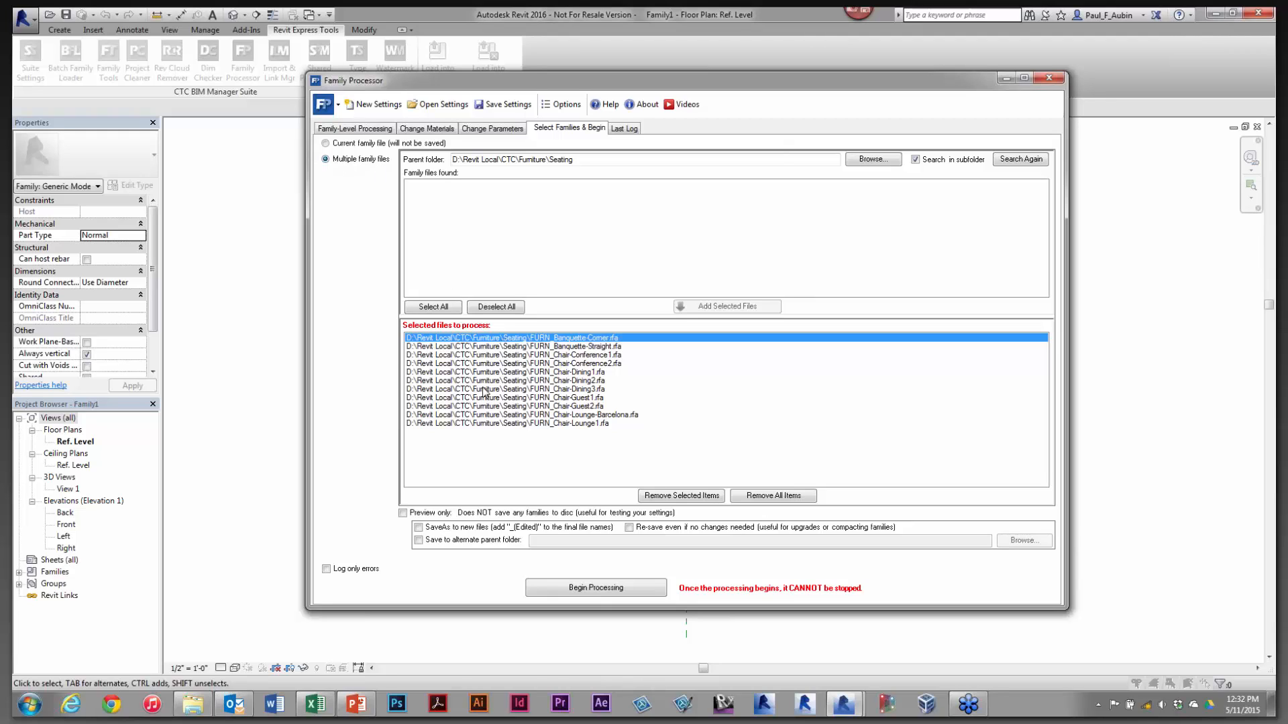
{"action": "left_click", "coordinate": [326, 144]}
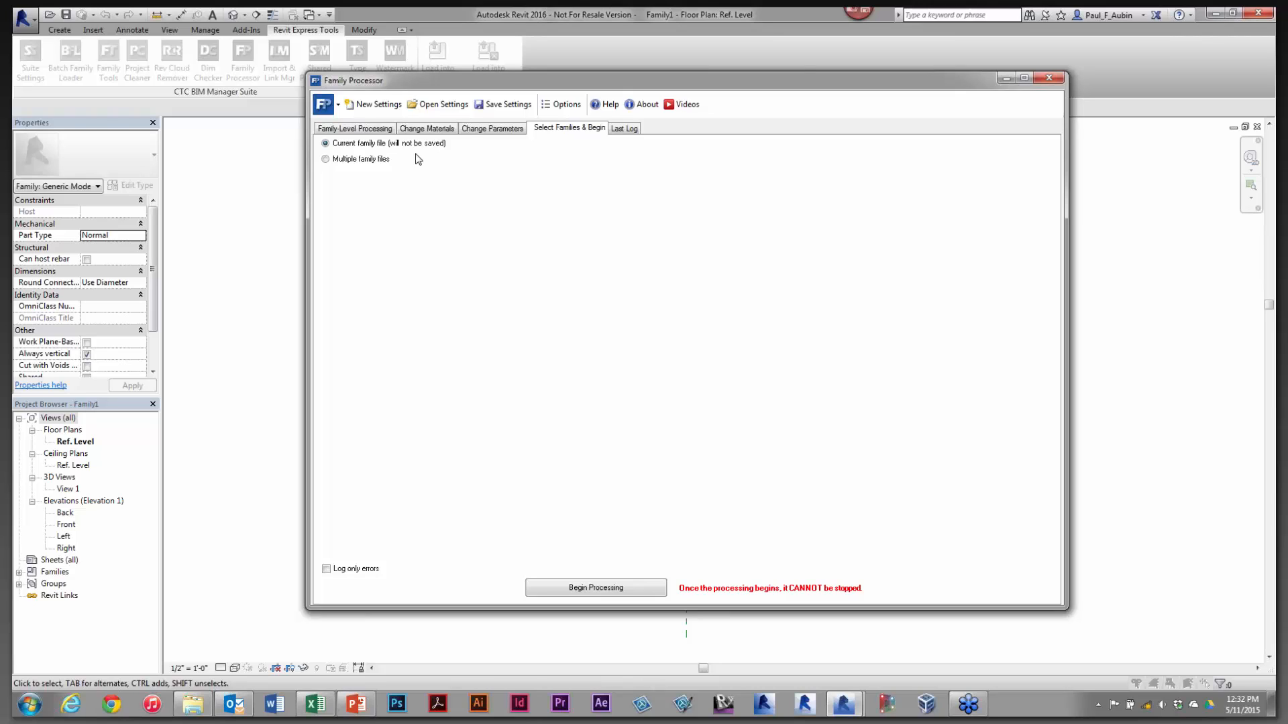
{"action": "left_click", "coordinate": [326, 160]}
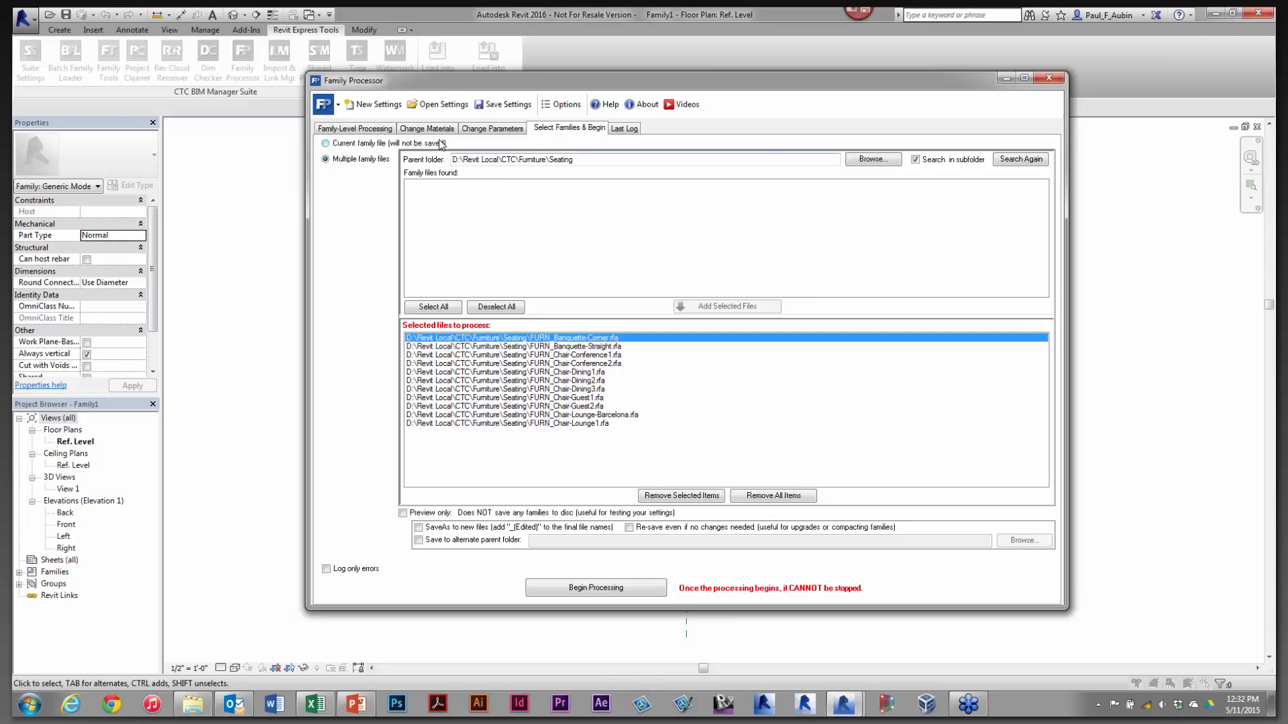
Load ABC_Shared_Parameters.txt from D:\Revit Local\CTC as the shared parameters file for the parameter changes
{"action": "left_click", "coordinate": [493, 128]}
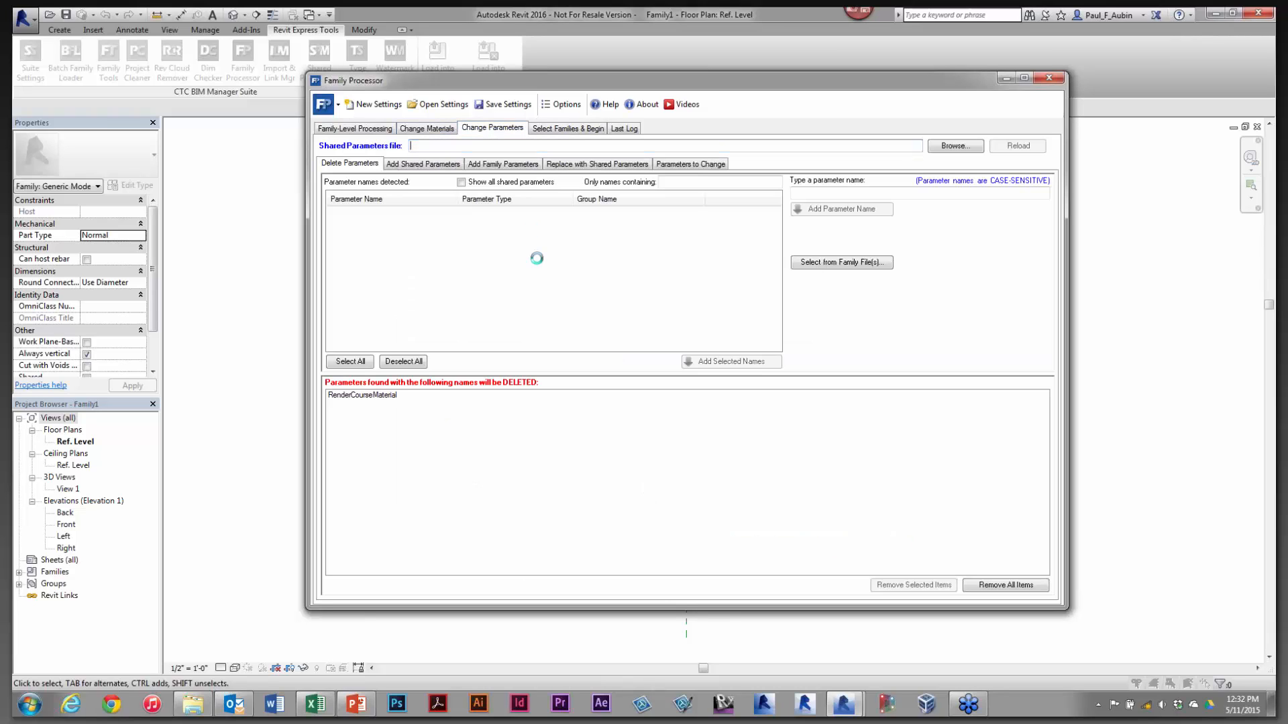
{"action": "left_click", "coordinate": [952, 146]}
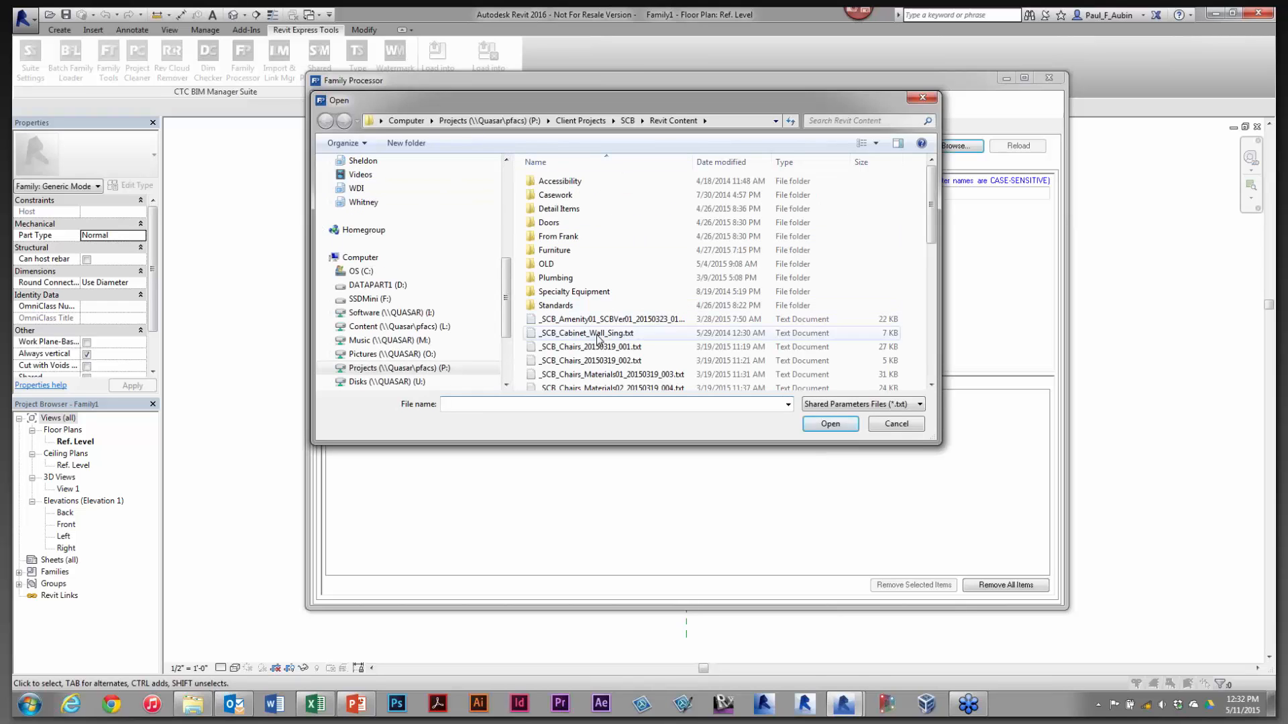
{"action": "left_click", "coordinate": [377, 285]}
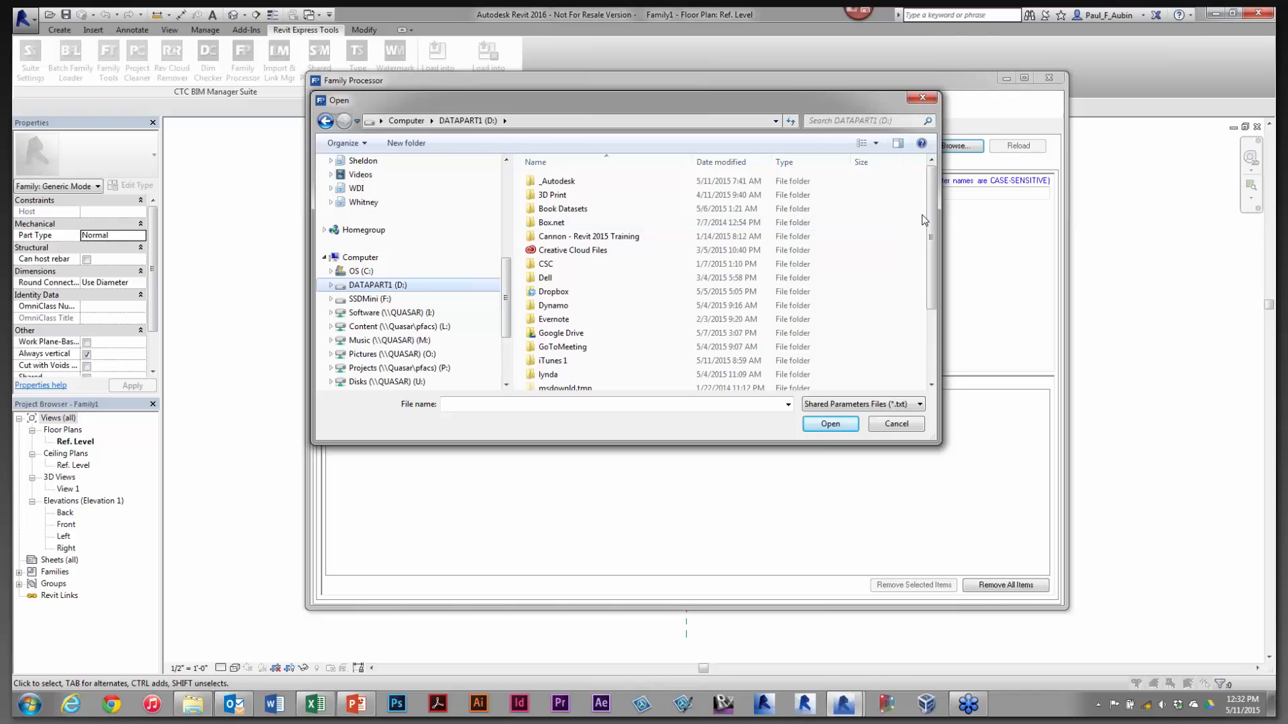
{"action": "left_click_drag", "start_coordinate": [929, 214], "coordinate": [936, 295]}
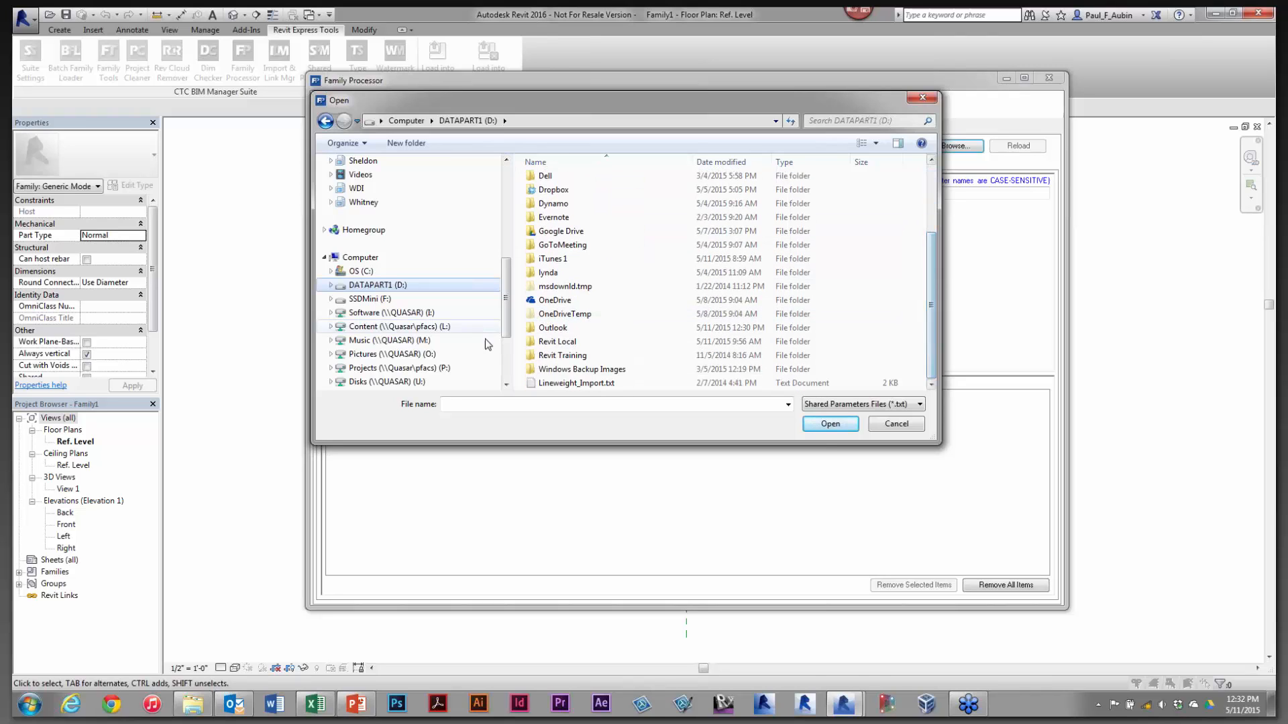
{"action": "double_click", "coordinate": [563, 341]}
{"action": "double_click", "coordinate": [647, 210]}
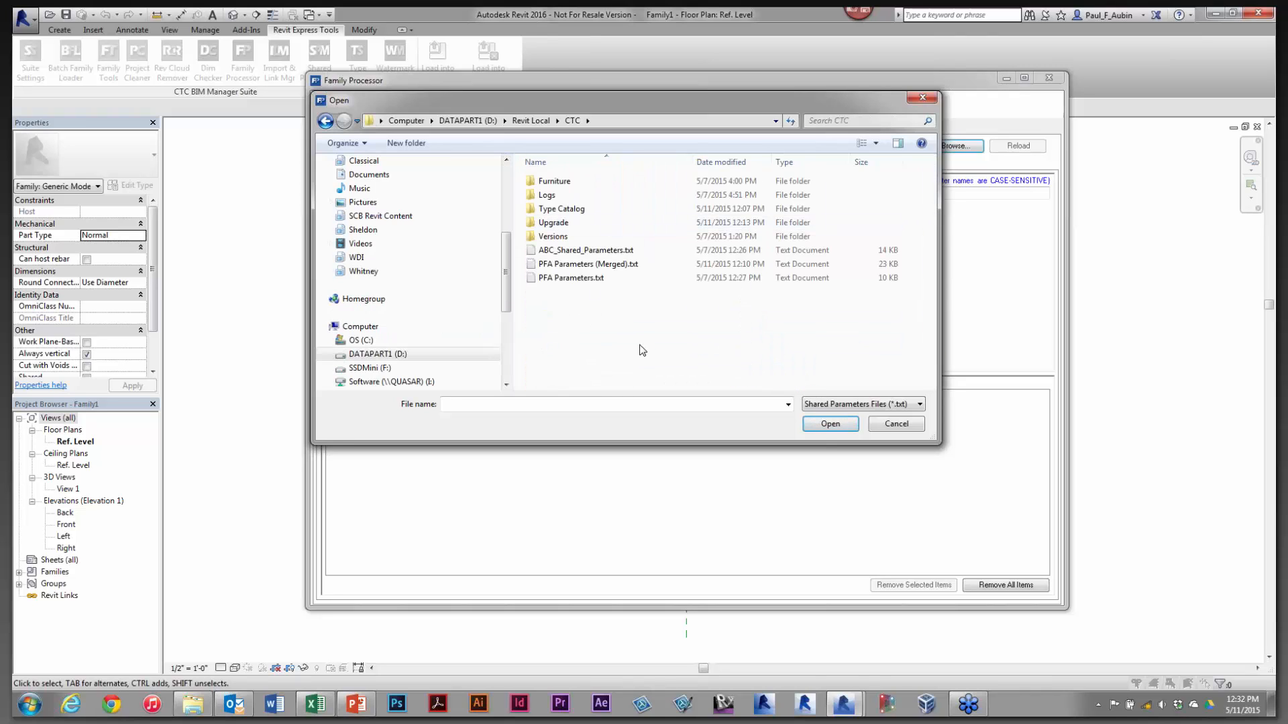
{"action": "left_click", "coordinate": [555, 280]}
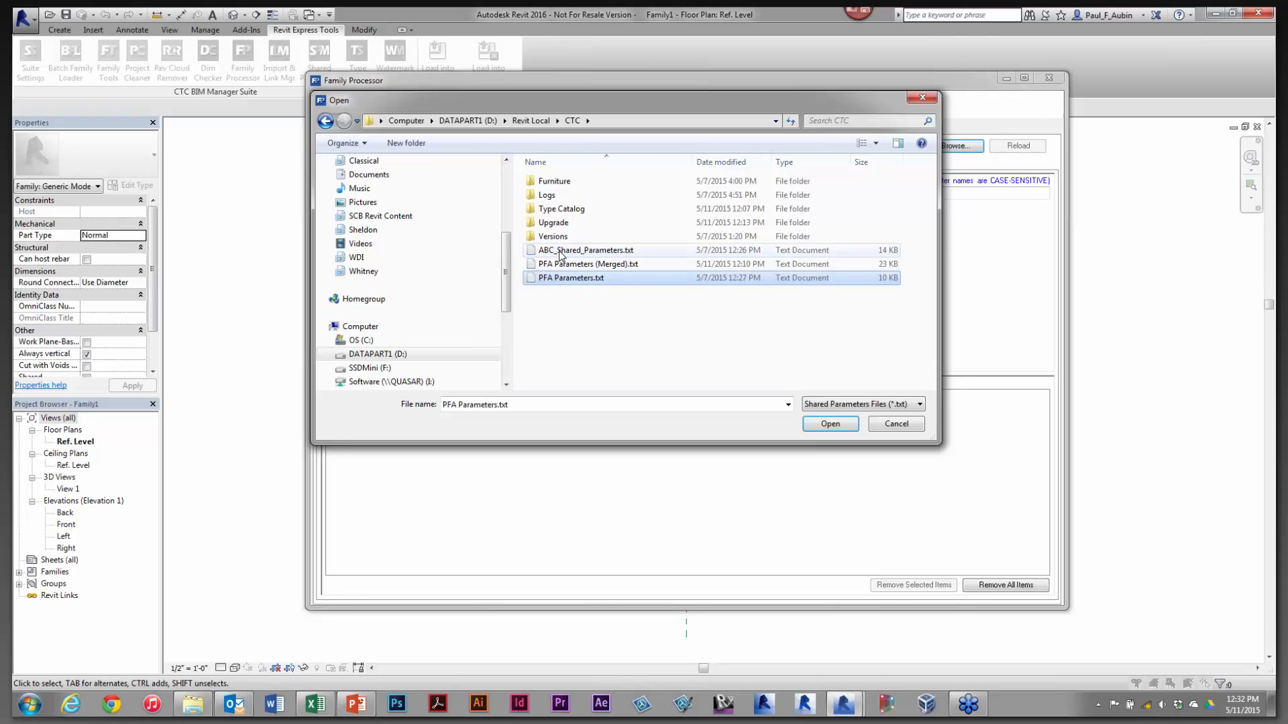
{"action": "left_click", "coordinate": [560, 252]}
{"action": "left_click", "coordinate": [830, 424]}
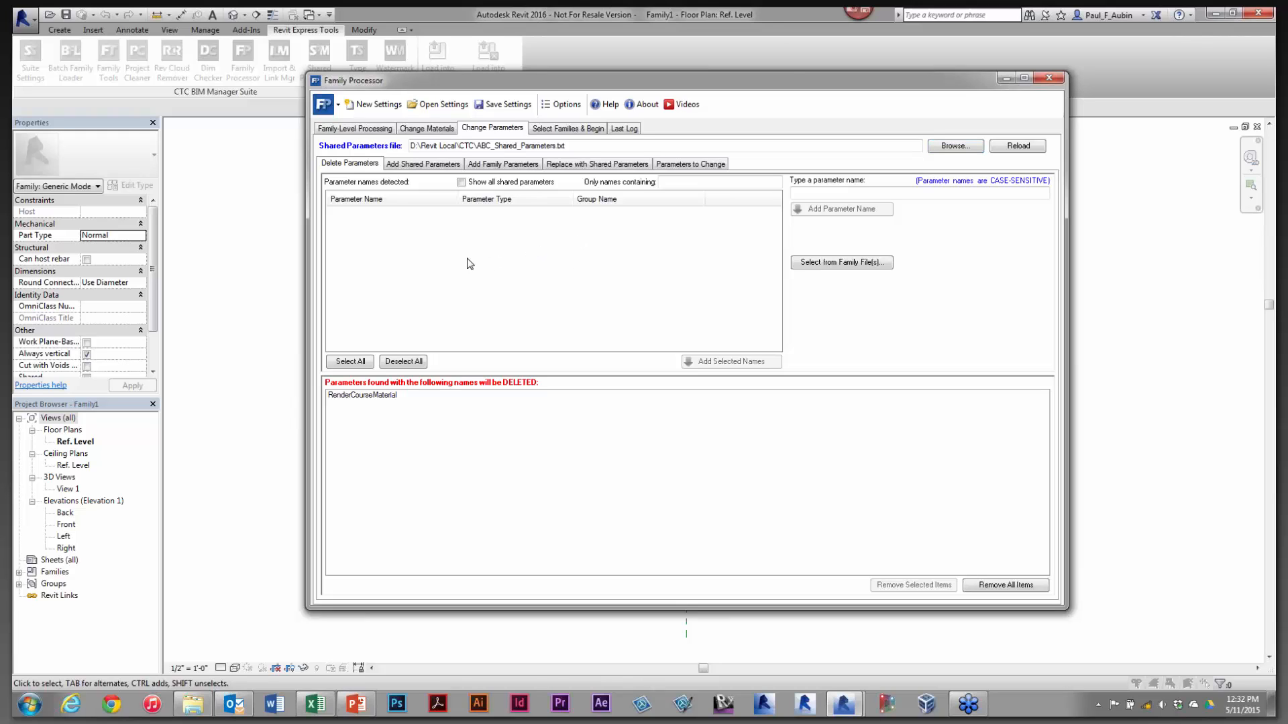
Add ABC Version from the shared parameters file to the shared parameters that the families receive
{"action": "left_click", "coordinate": [438, 165]}
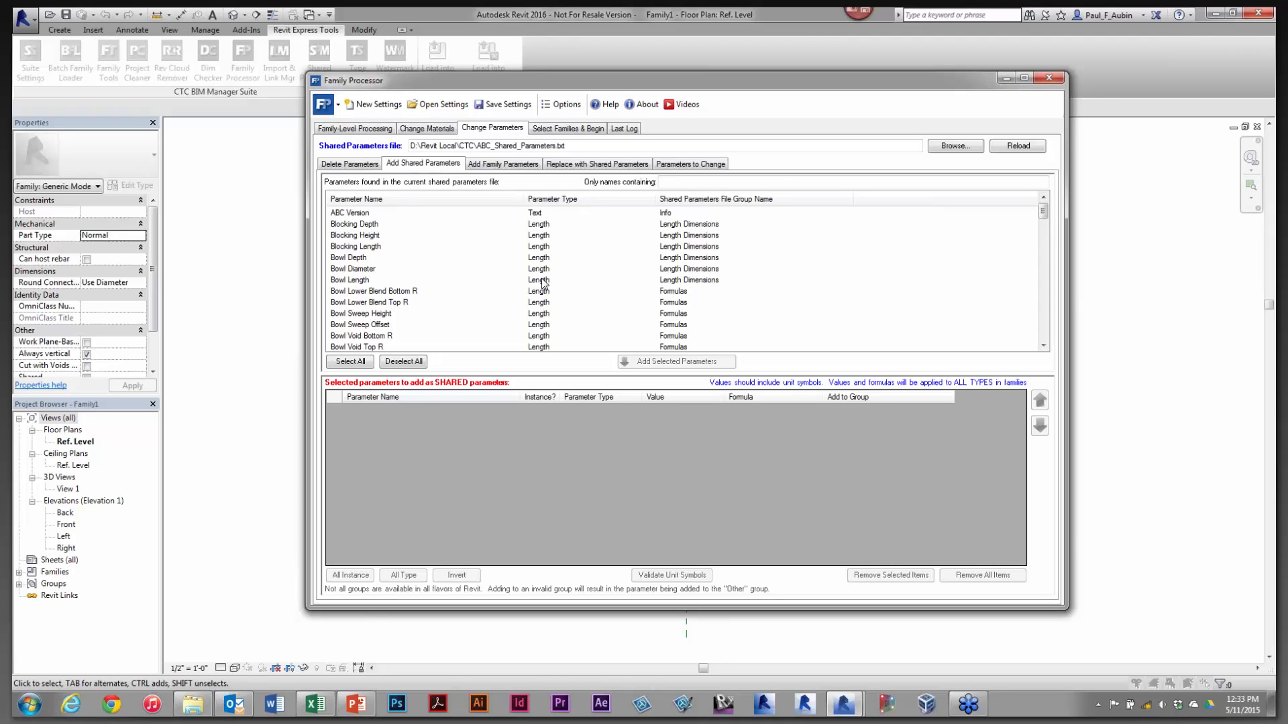
{"action": "left_click", "coordinate": [360, 214]}
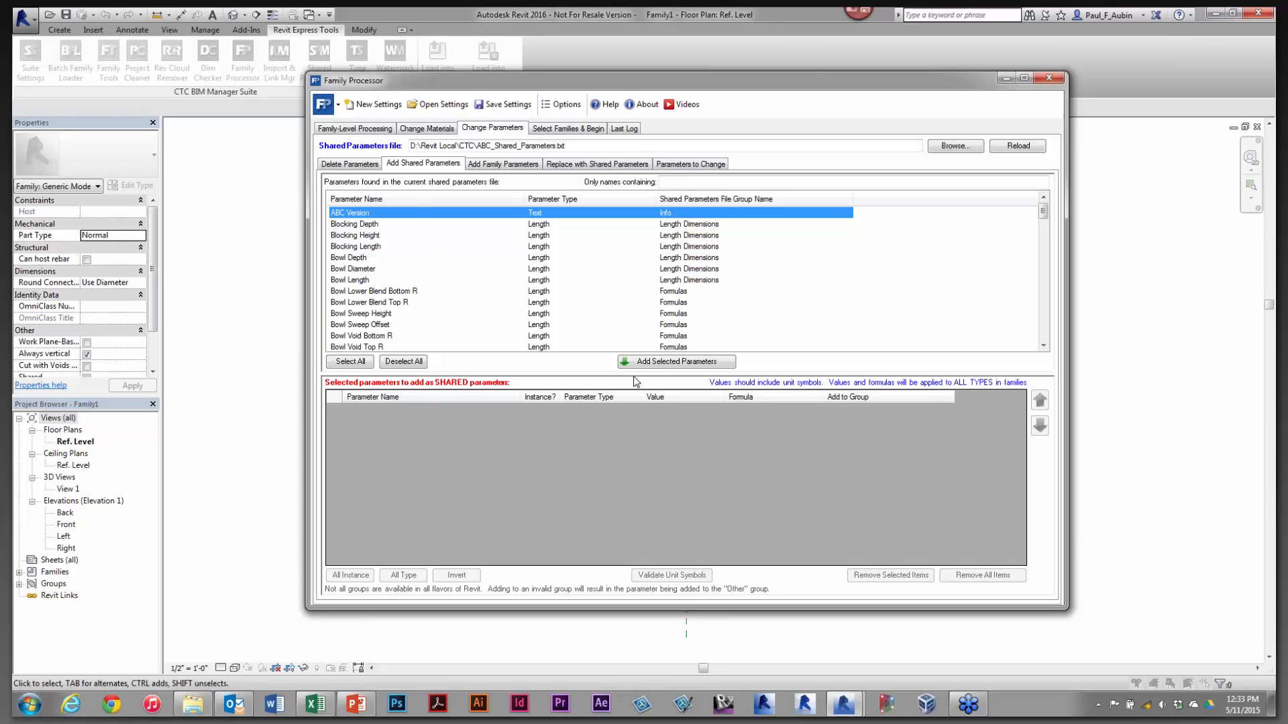
{"action": "left_click", "coordinate": [648, 362]}
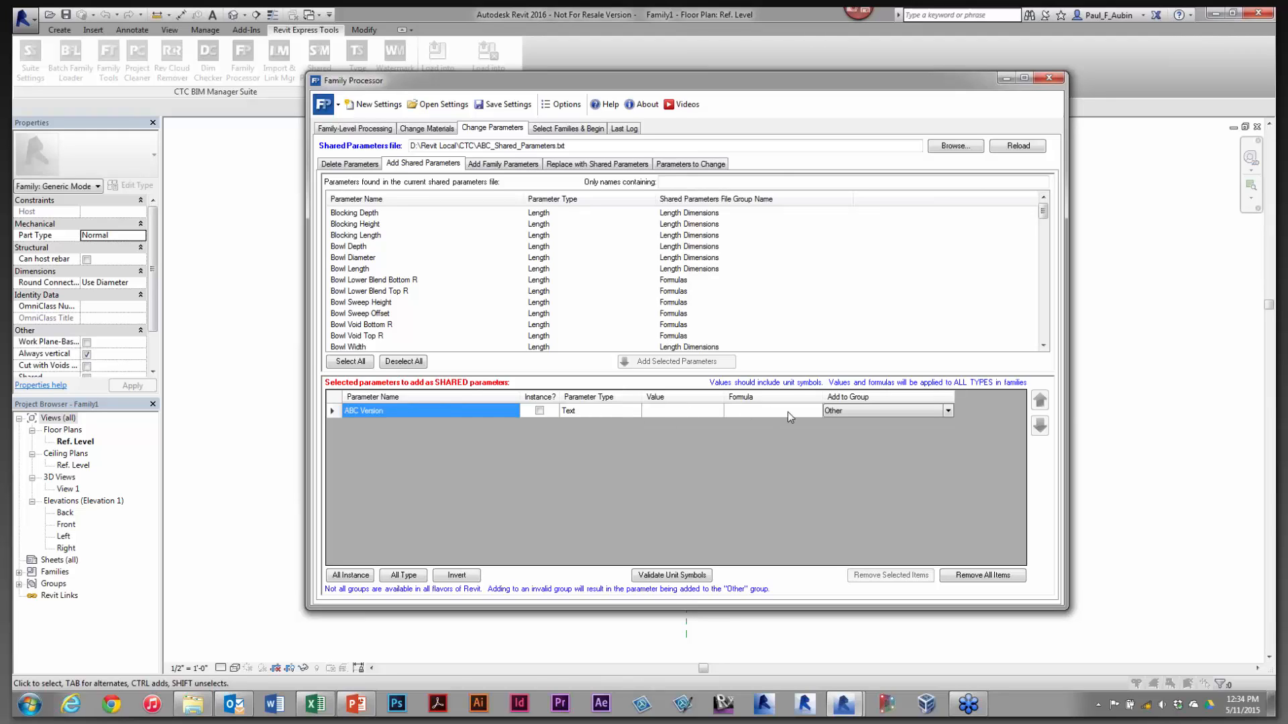
Give the ABC Version parameter the quoted text formula V1_20150511 and make it an instance parameter
{"action": "left_click", "coordinate": [751, 413]}
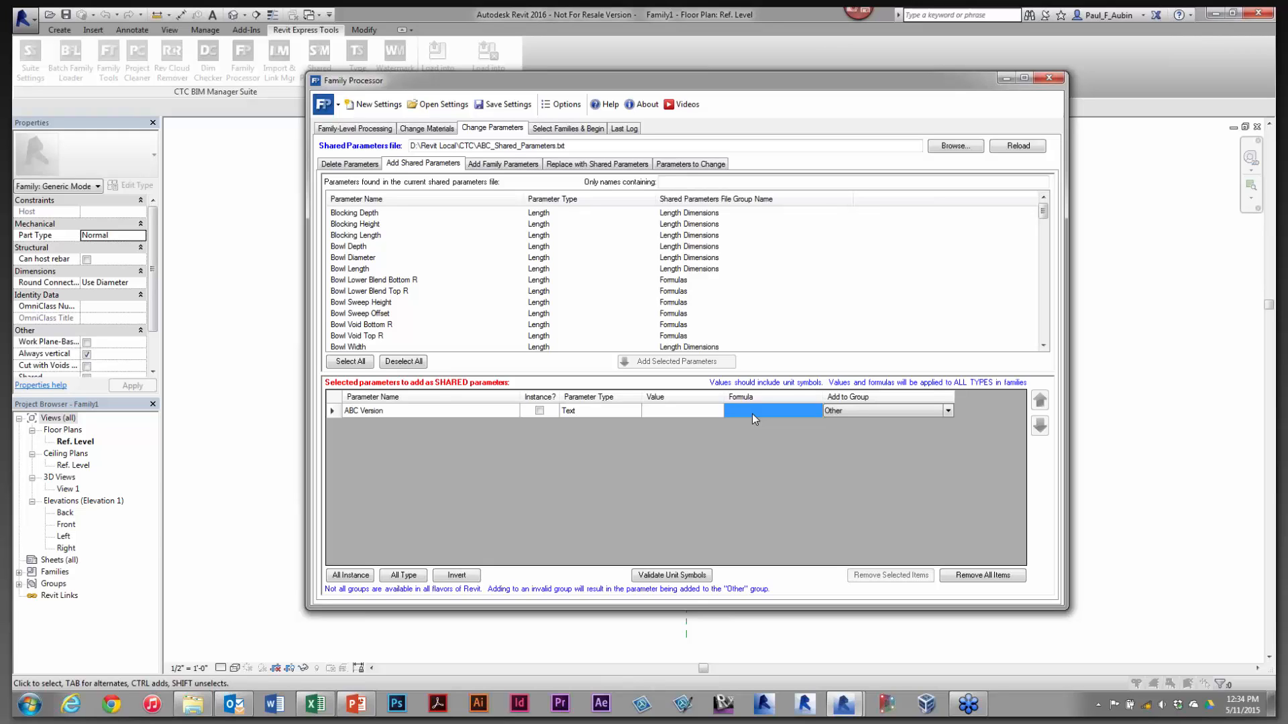
{"action": "type", "text": "\""}
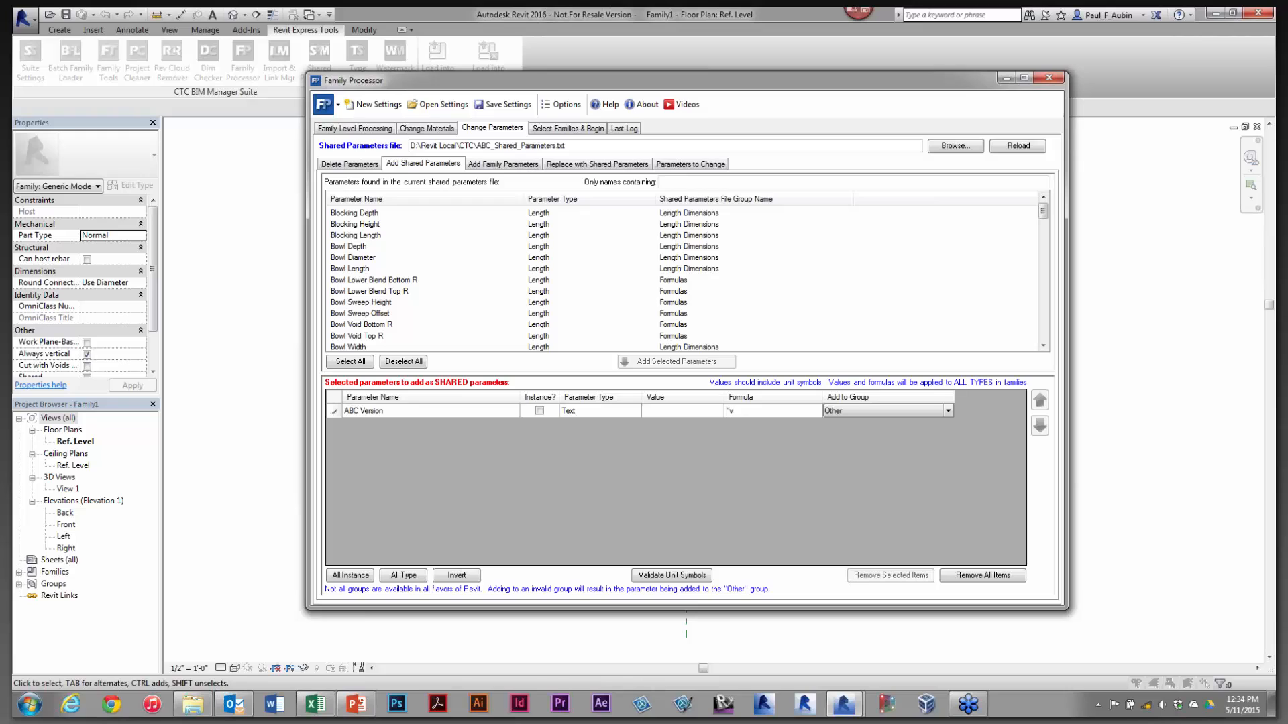
{"action": "type", "text": "v"}
{"action": "key", "text": "Caps_Lock"}
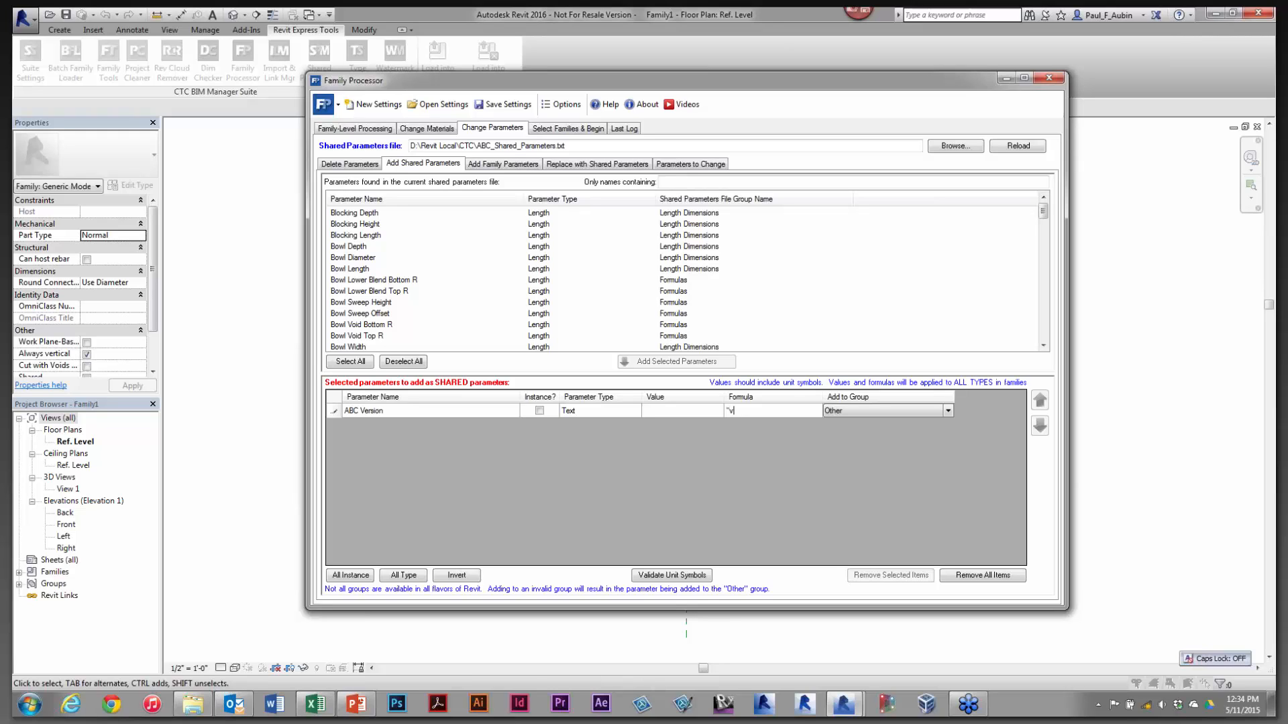
{"action": "type", "text": "V1"}
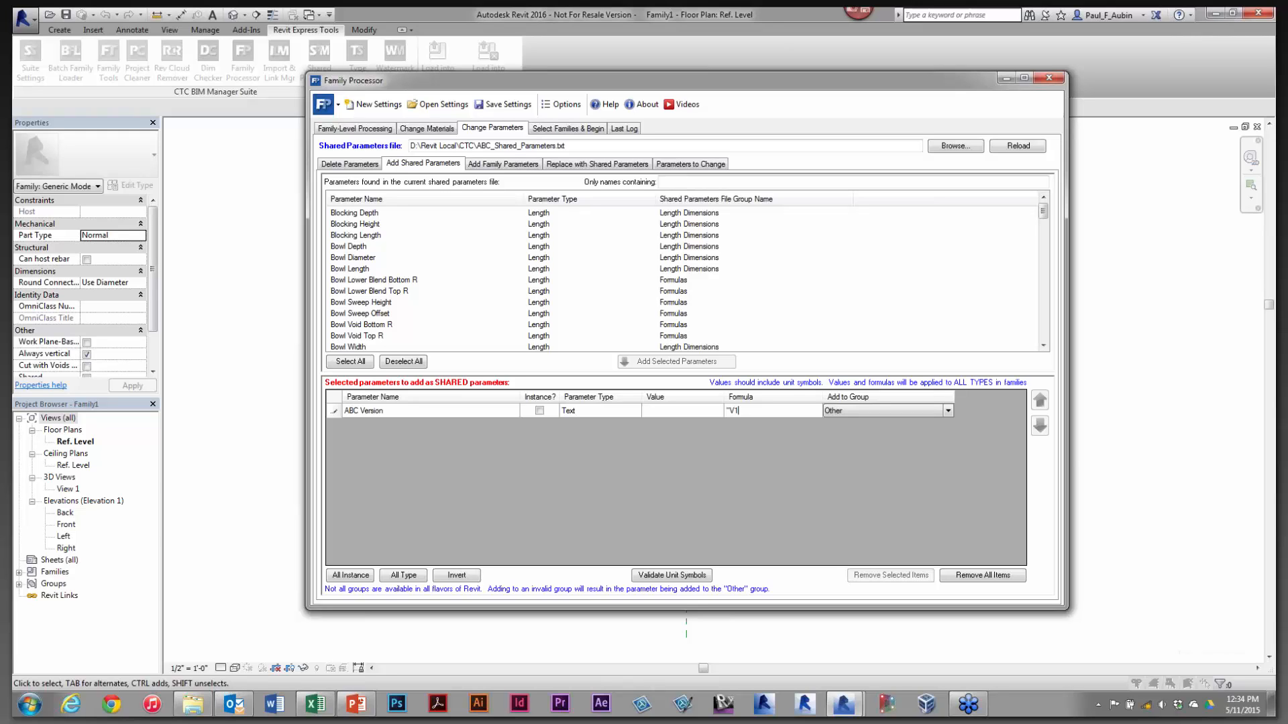
{"action": "type", "text": "_20150511"}
{"action": "left_click", "coordinate": [539, 411]}
For replacement with shared parameters, read the parameters from all three FURN_Workstation-Worktop families in D:\Revit Local\CTC\Type Catalog instead of the seating files
{"action": "left_click", "coordinate": [596, 165]}
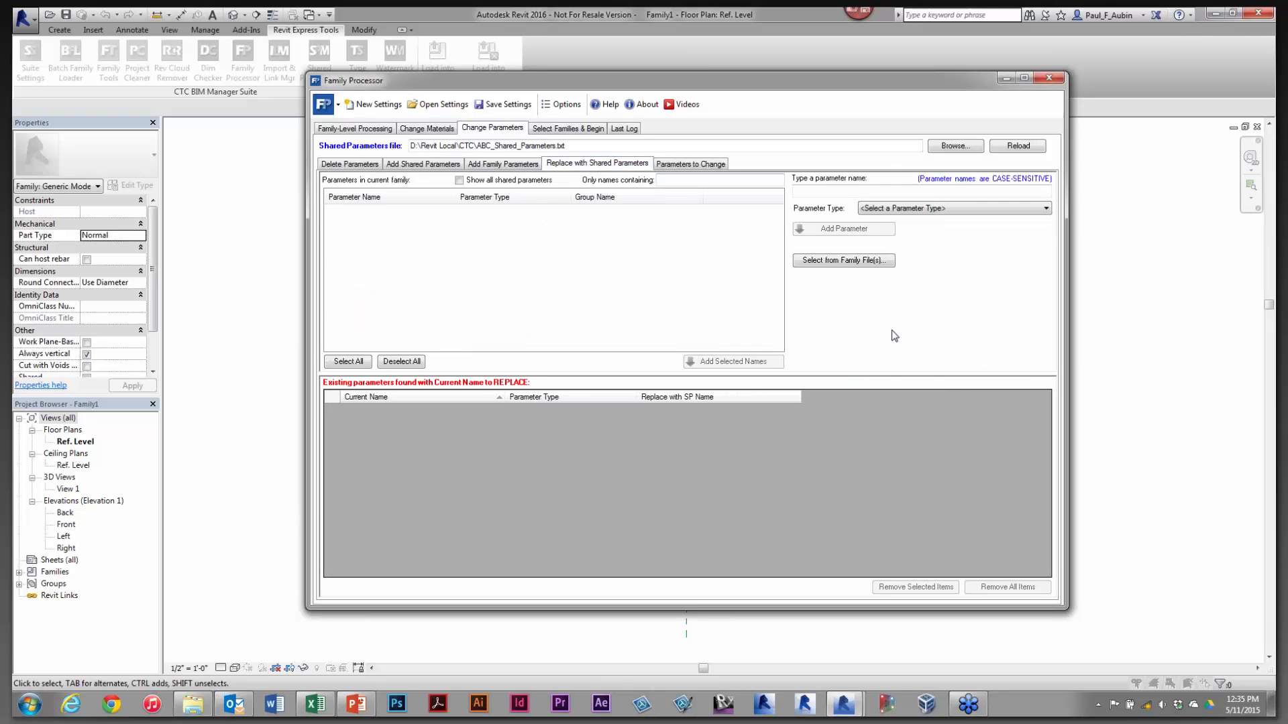
{"action": "left_click", "coordinate": [842, 261]}
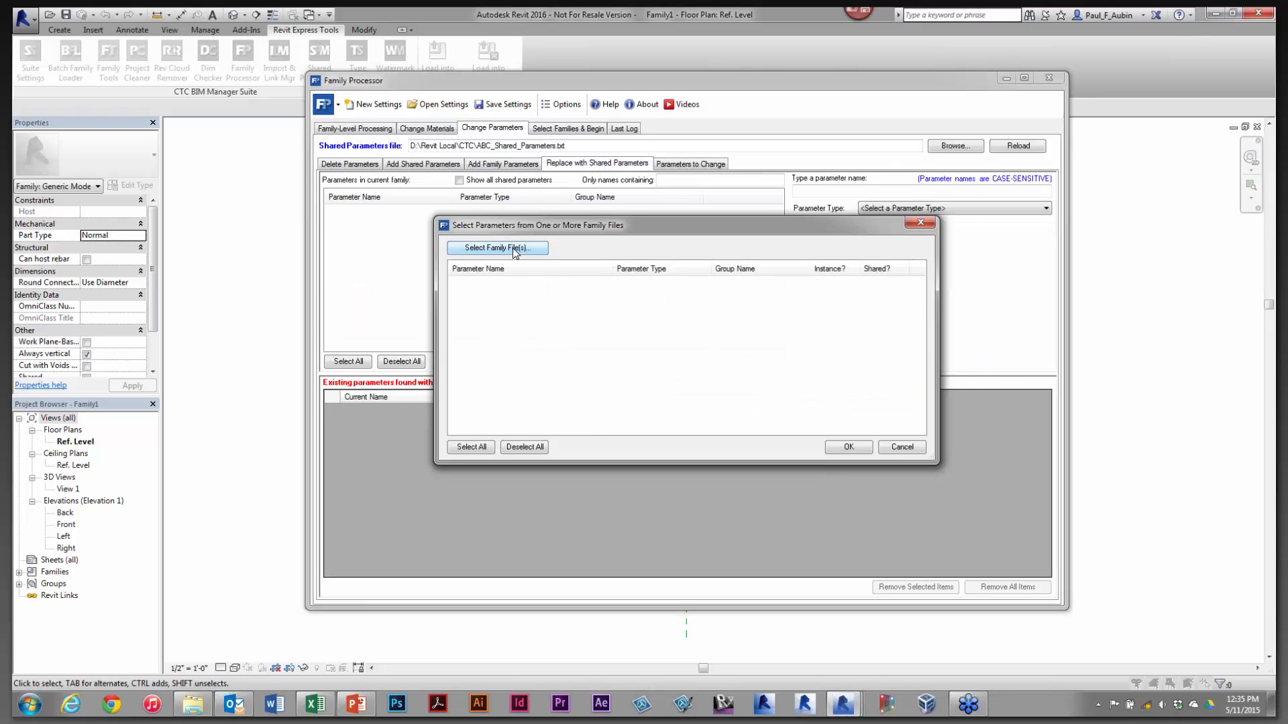
{"action": "left_click", "coordinate": [510, 248]}
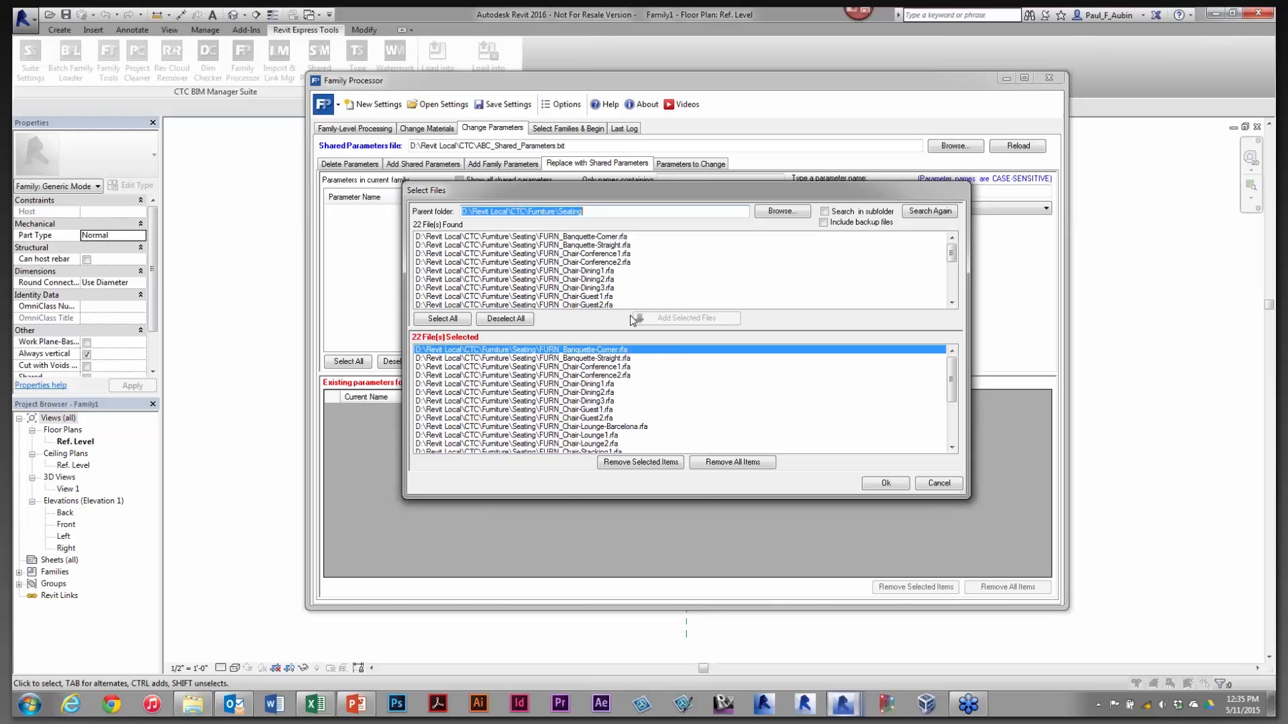
{"action": "left_click", "coordinate": [728, 462]}
{"action": "left_click", "coordinate": [781, 211]}
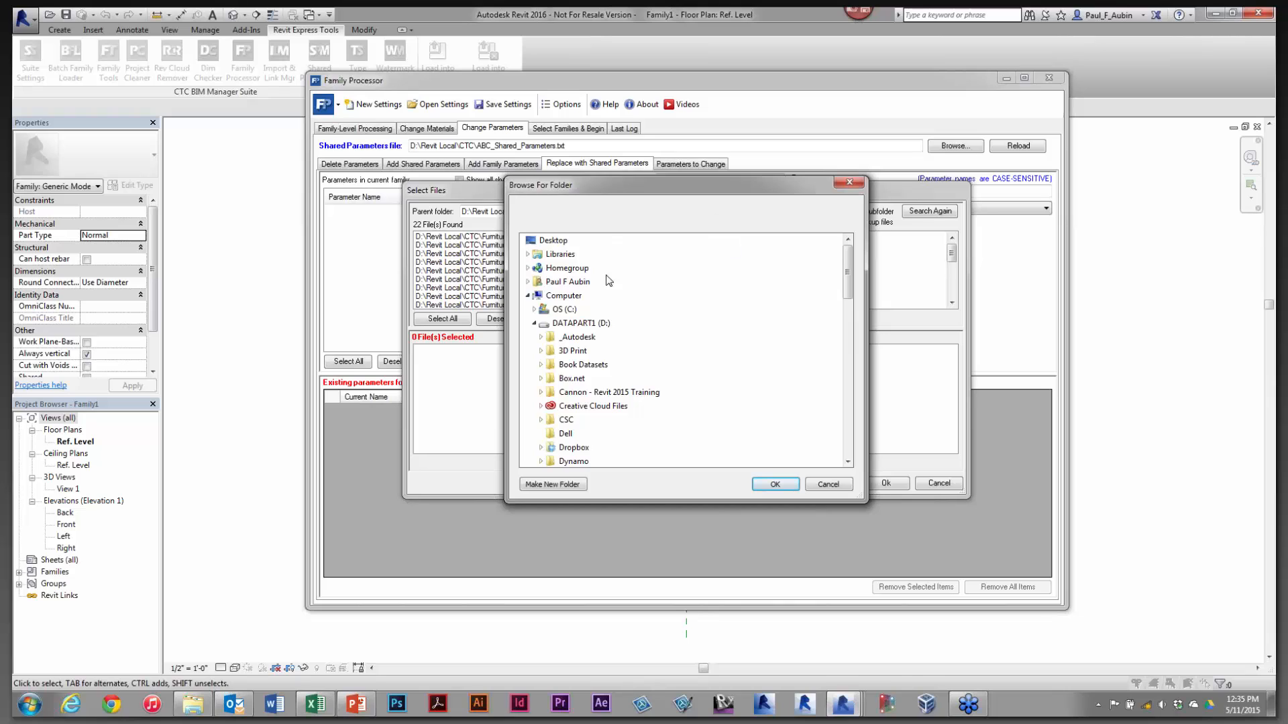
{"action": "left_click_drag", "start_coordinate": [851, 270], "coordinate": [857, 369]}
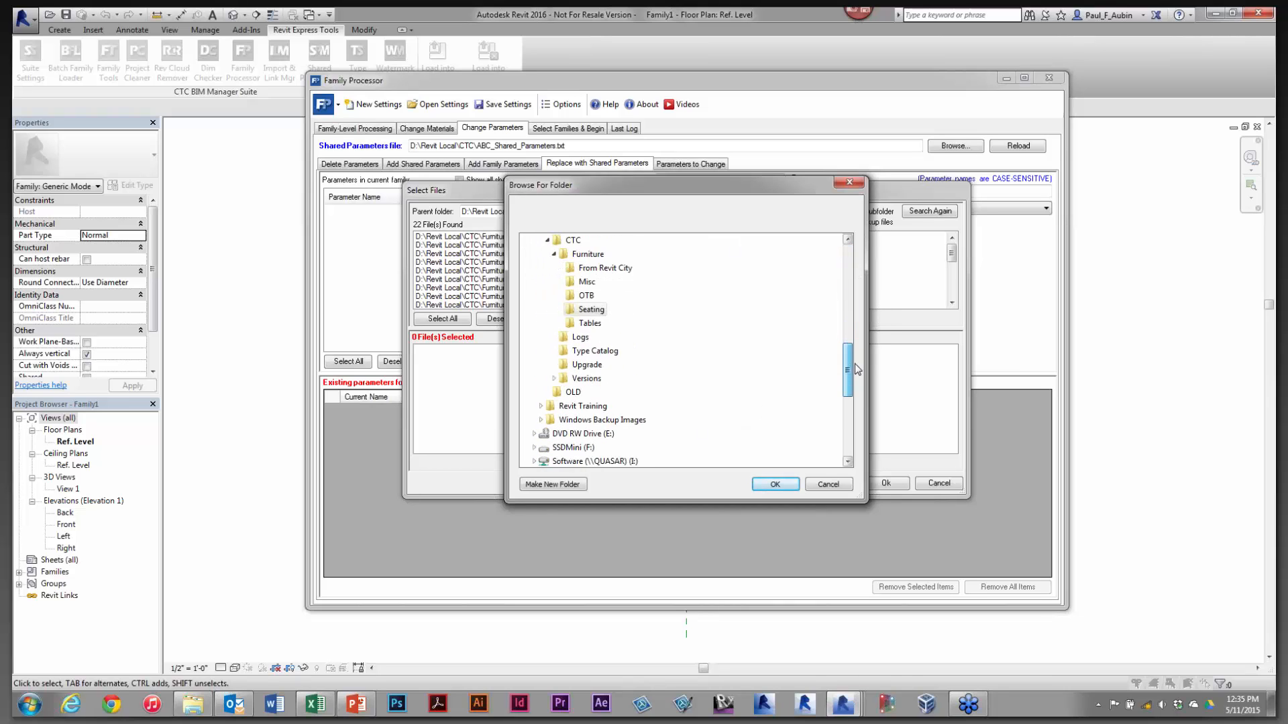
{"action": "left_click", "coordinate": [594, 351]}
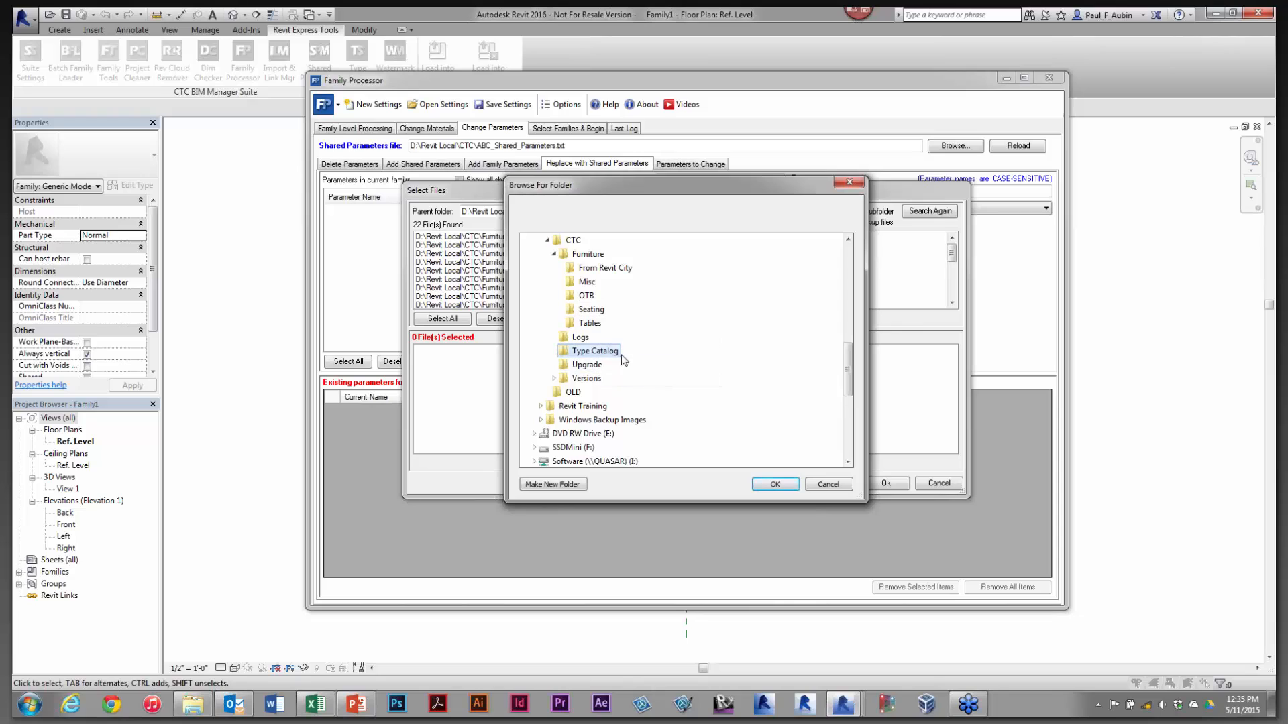
{"action": "left_click", "coordinate": [772, 484]}
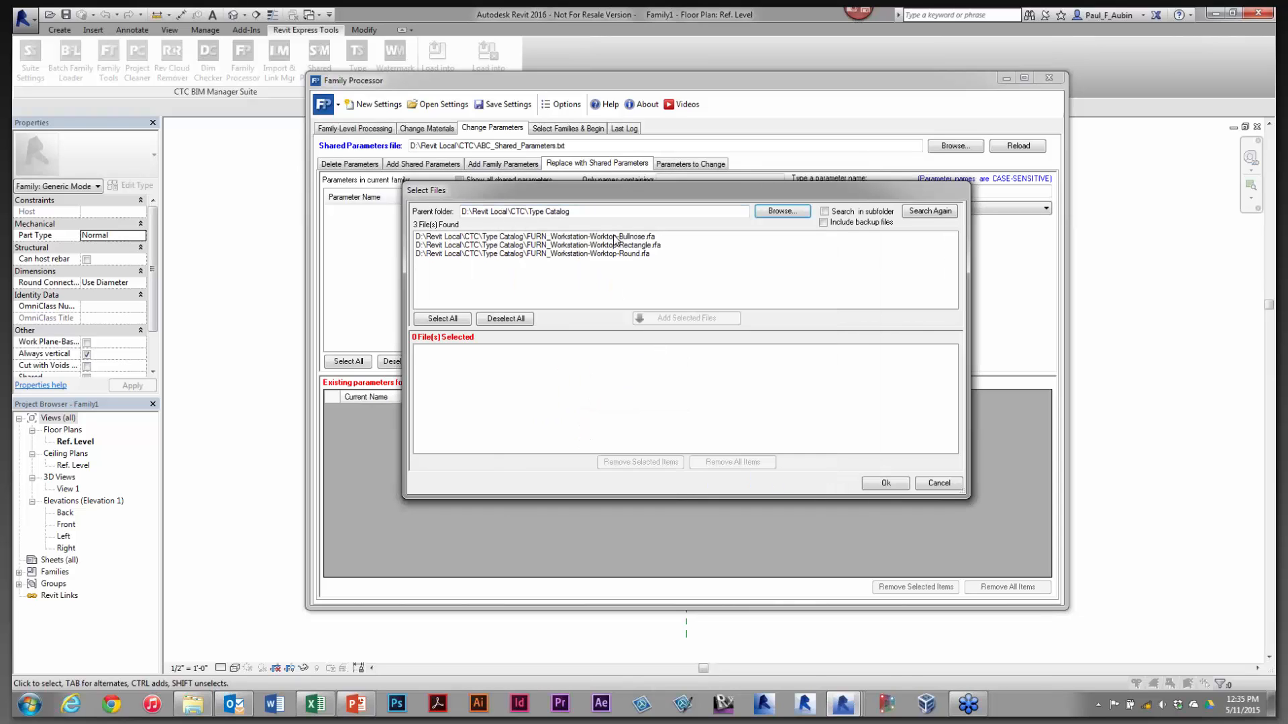
{"action": "left_click", "coordinate": [463, 321]}
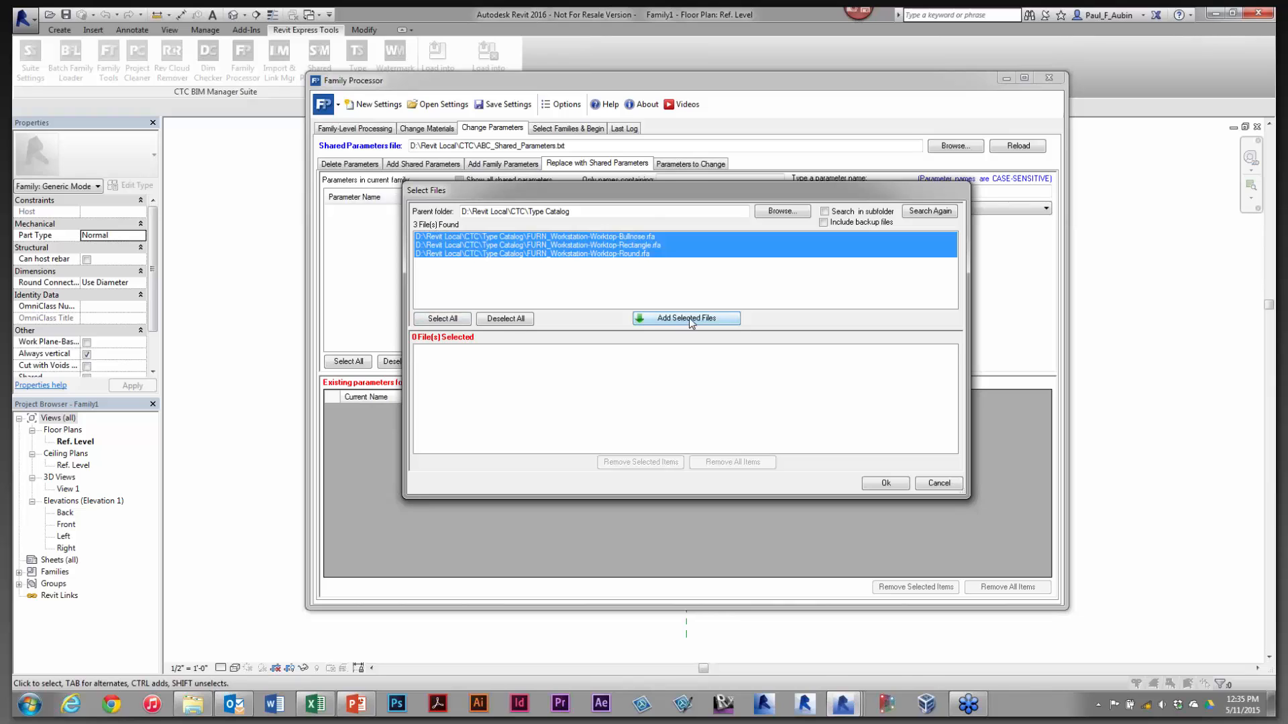
{"action": "left_click", "coordinate": [689, 318]}
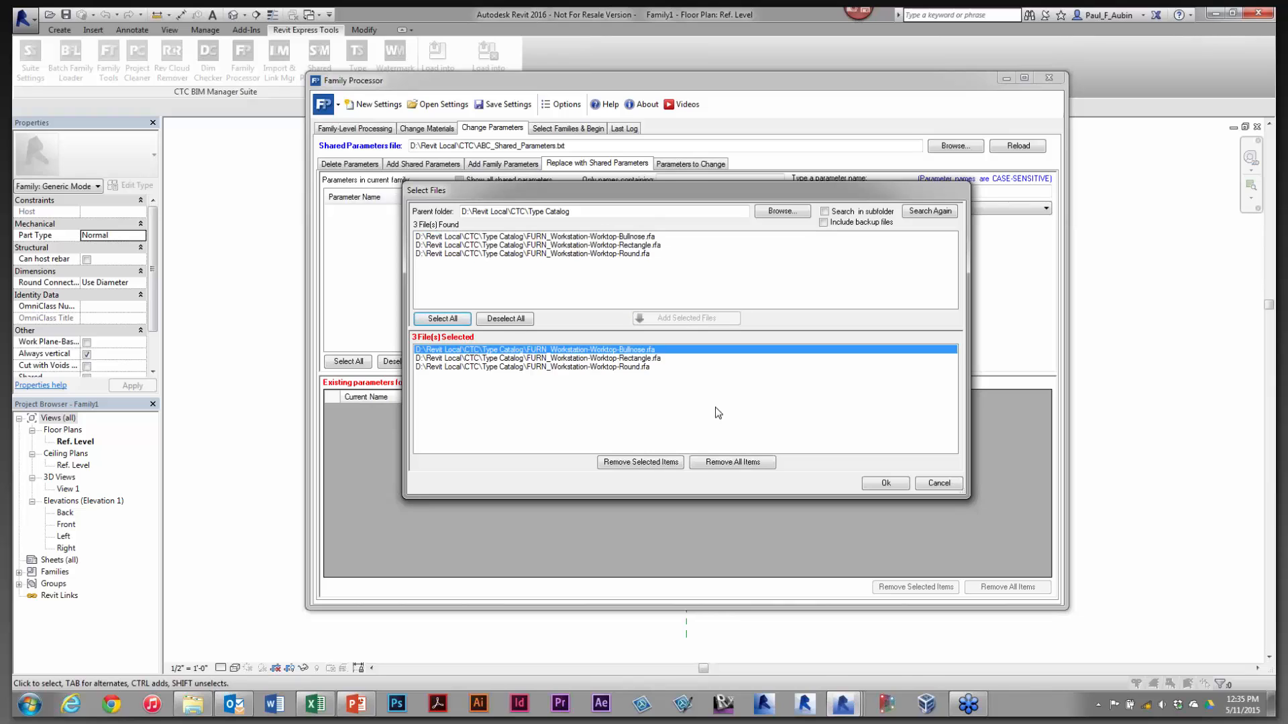
{"action": "left_click", "coordinate": [885, 483]}
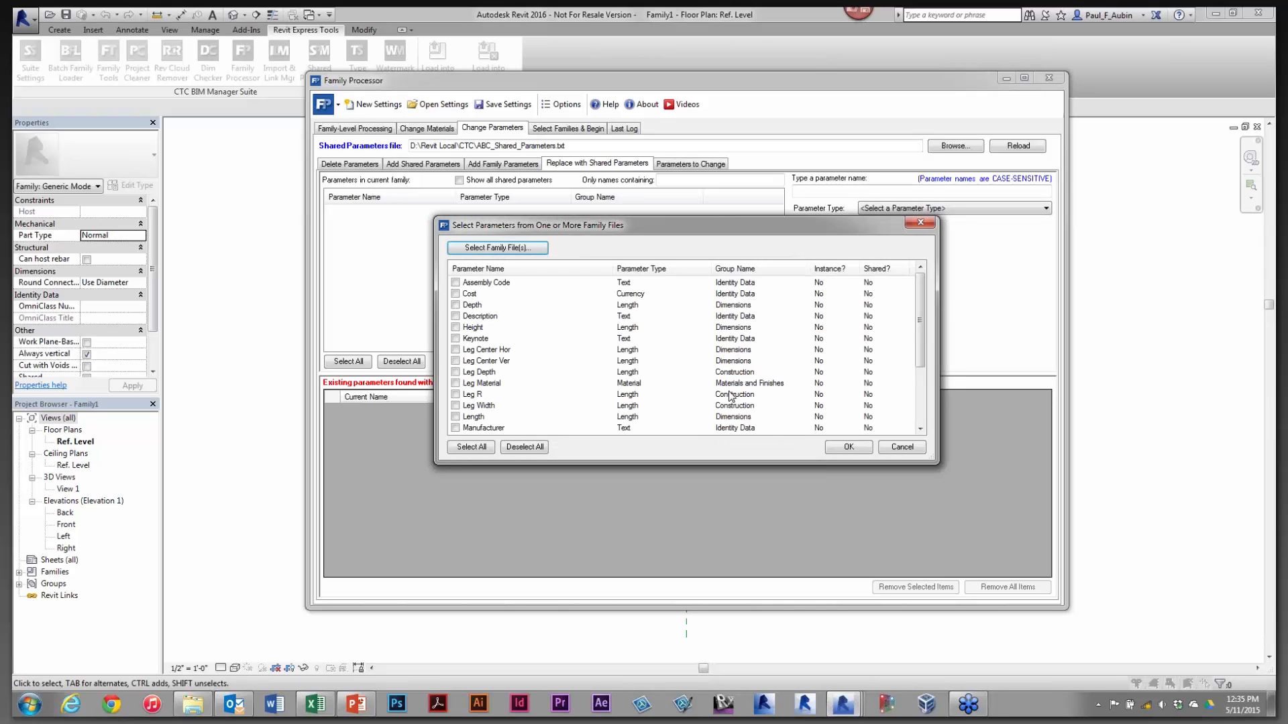
Choose the Height, Depth and Length parameters of the worktop families as the ones to replace
{"action": "left_click", "coordinate": [455, 328]}
{"action": "left_click", "coordinate": [456, 305]}
{"action": "left_click_drag", "start_coordinate": [924, 349], "coordinate": [929, 410]}
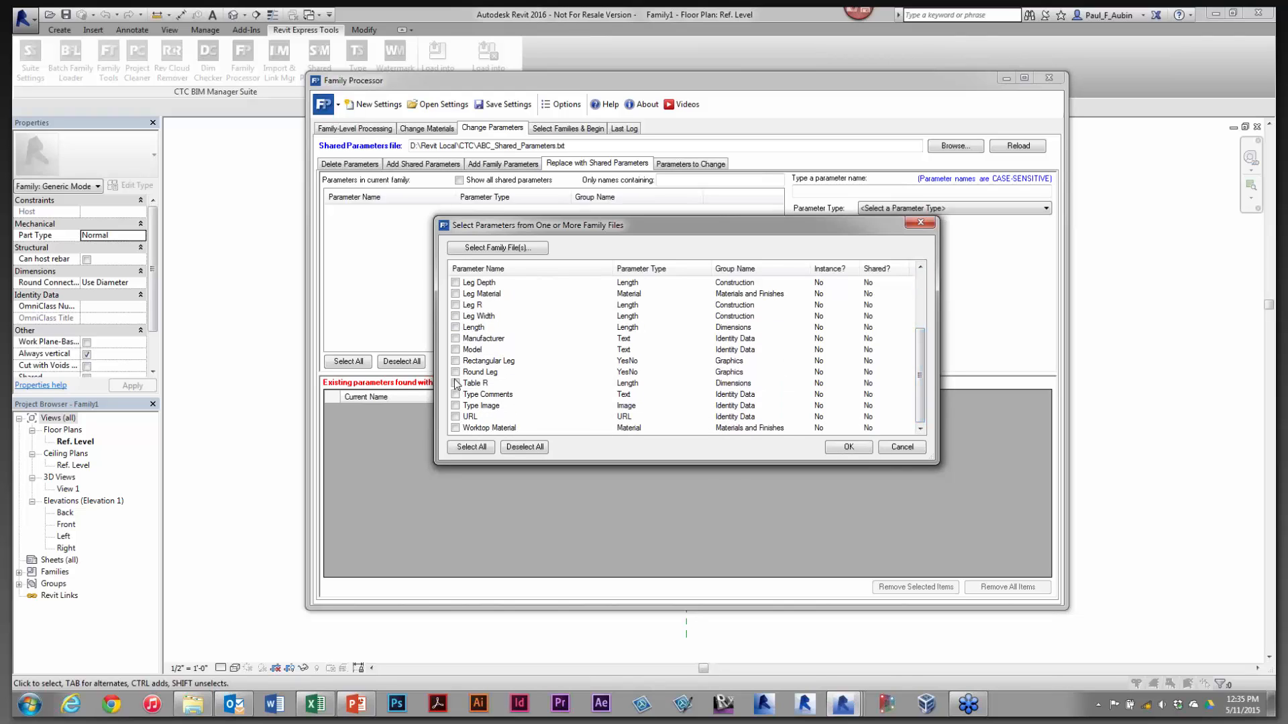
{"action": "left_click", "coordinate": [456, 327]}
{"action": "left_click", "coordinate": [847, 448]}
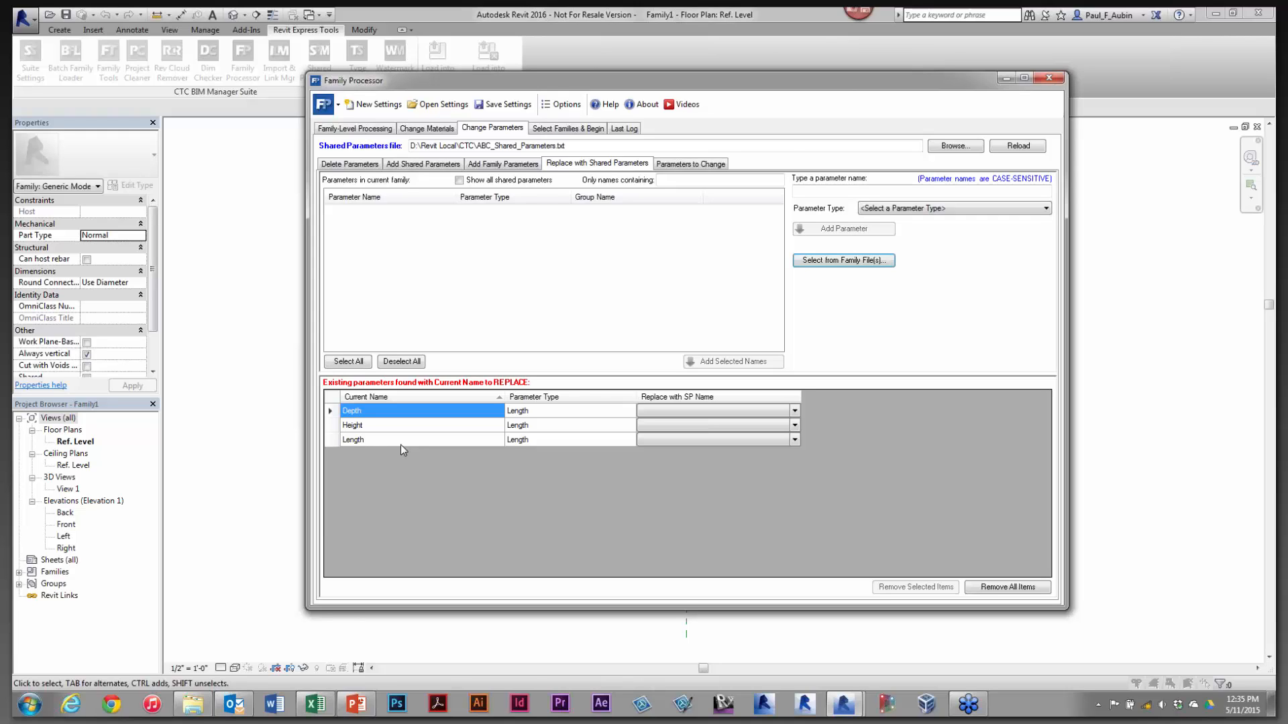
Map the existing Depth, Height and Length parameters to the shared parameters Depth, Height and Length
{"action": "left_click", "coordinate": [794, 415]}
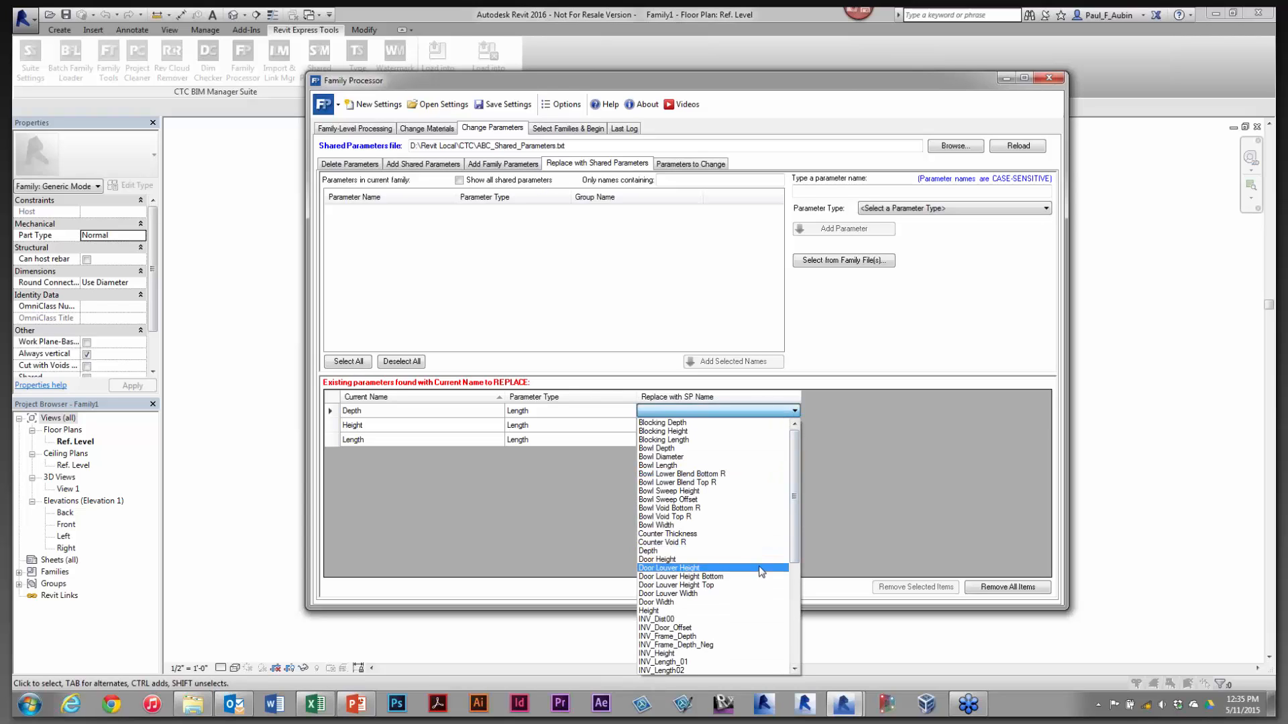
{"action": "left_click", "coordinate": [662, 551]}
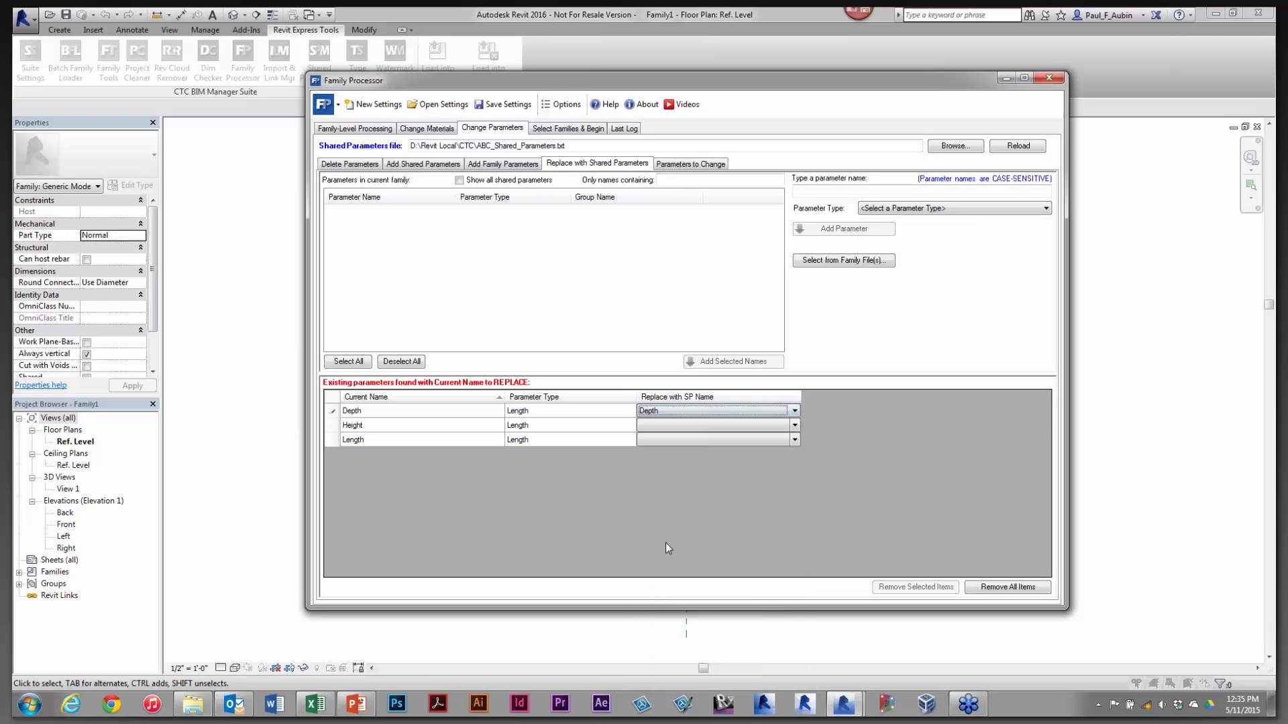
{"action": "left_click", "coordinate": [793, 428]}
{"action": "left_click", "coordinate": [793, 427]}
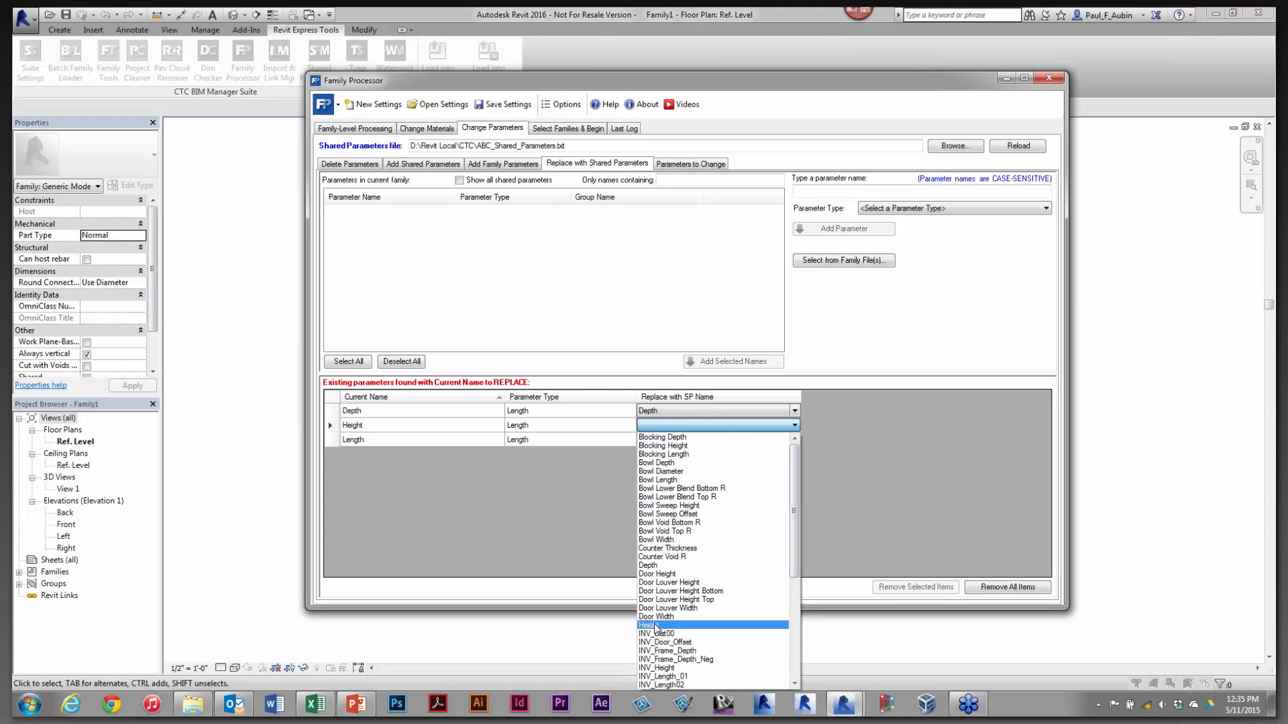
{"action": "left_click", "coordinate": [655, 625]}
{"action": "left_click", "coordinate": [794, 440]}
{"action": "left_click", "coordinate": [795, 440]}
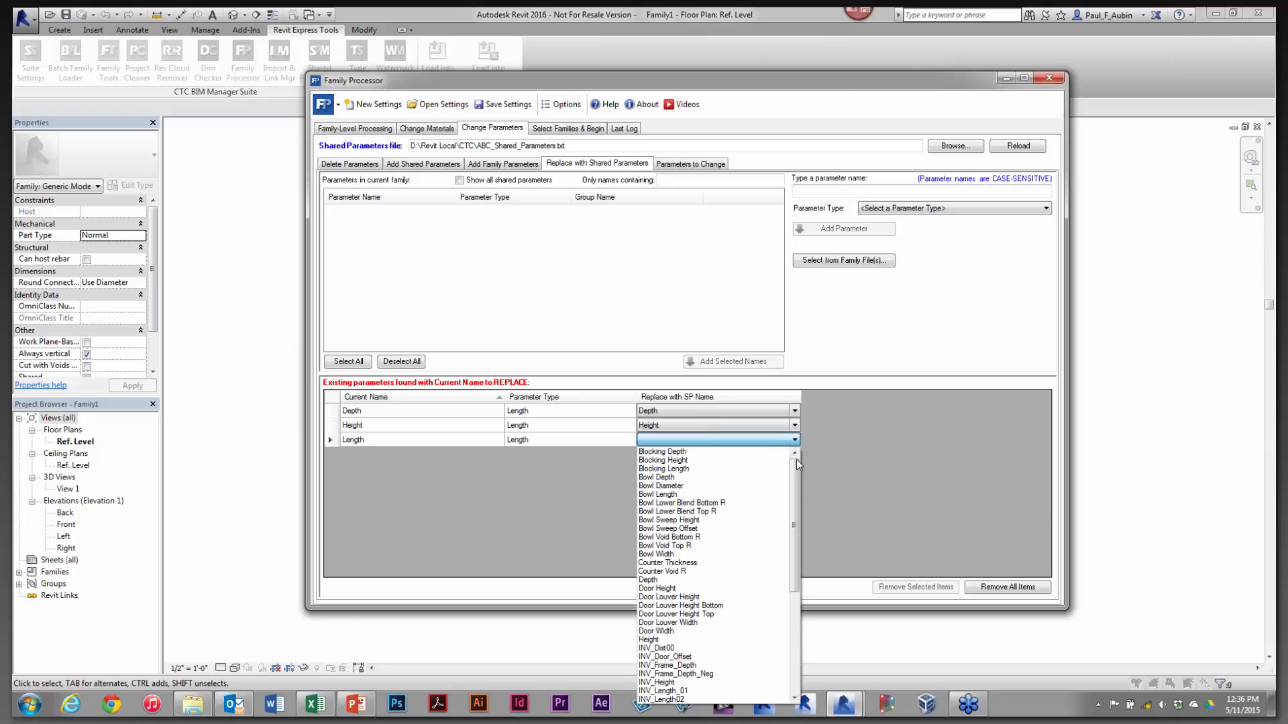
{"action": "left_click_drag", "start_coordinate": [796, 463], "coordinate": [803, 627]}
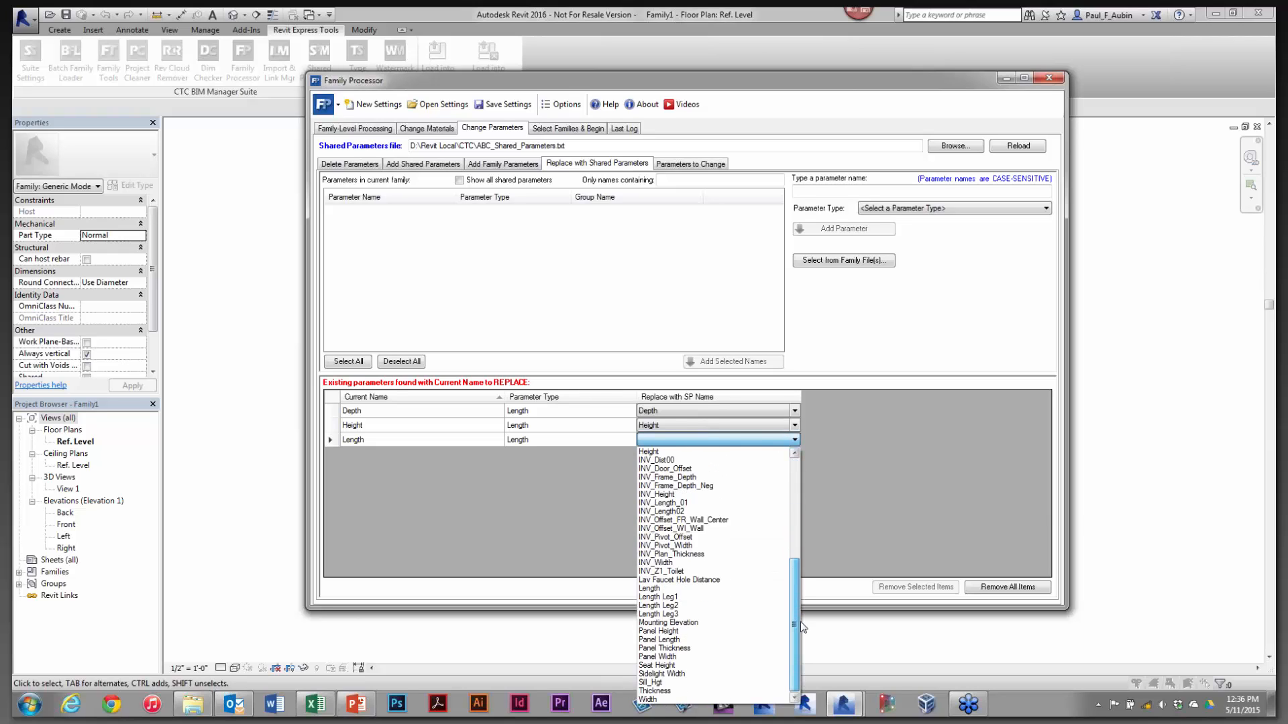
{"action": "left_click", "coordinate": [653, 588]}
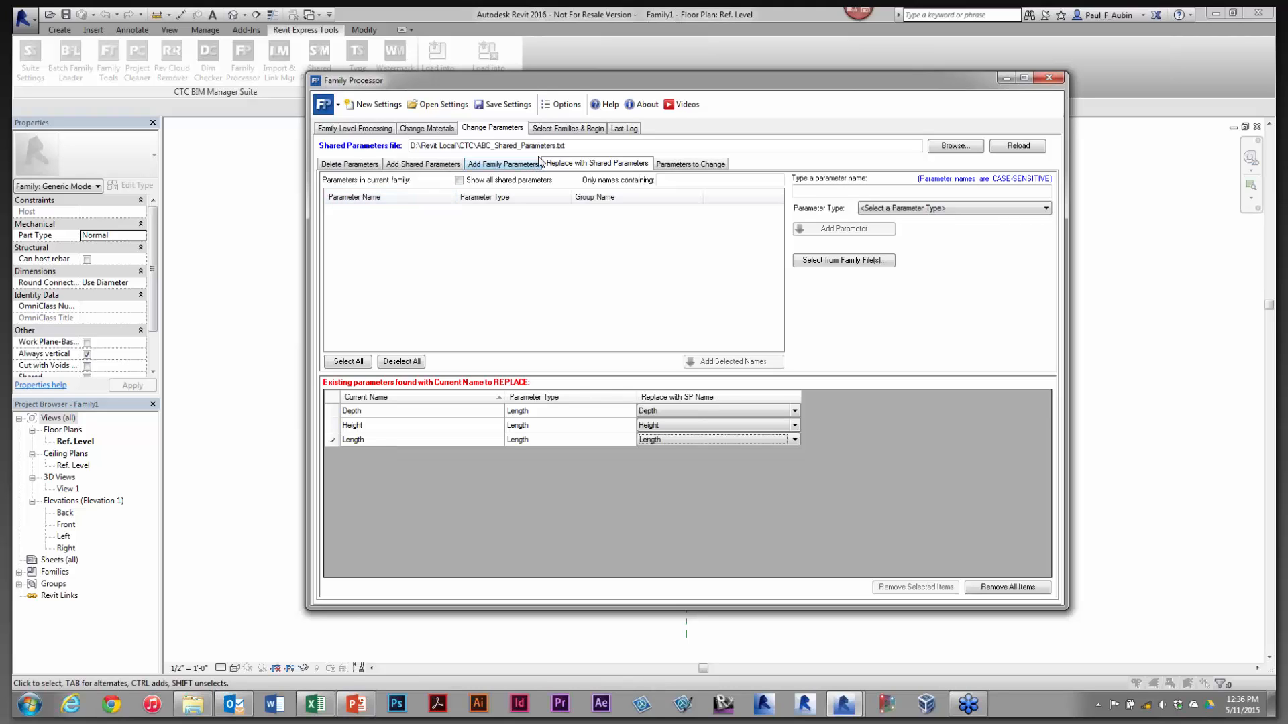
Replace the seating files to process with all three FURN_Workstation-Worktop families from D:\Revit Local\CTC\Type Catalog
{"action": "left_click", "coordinate": [567, 128]}
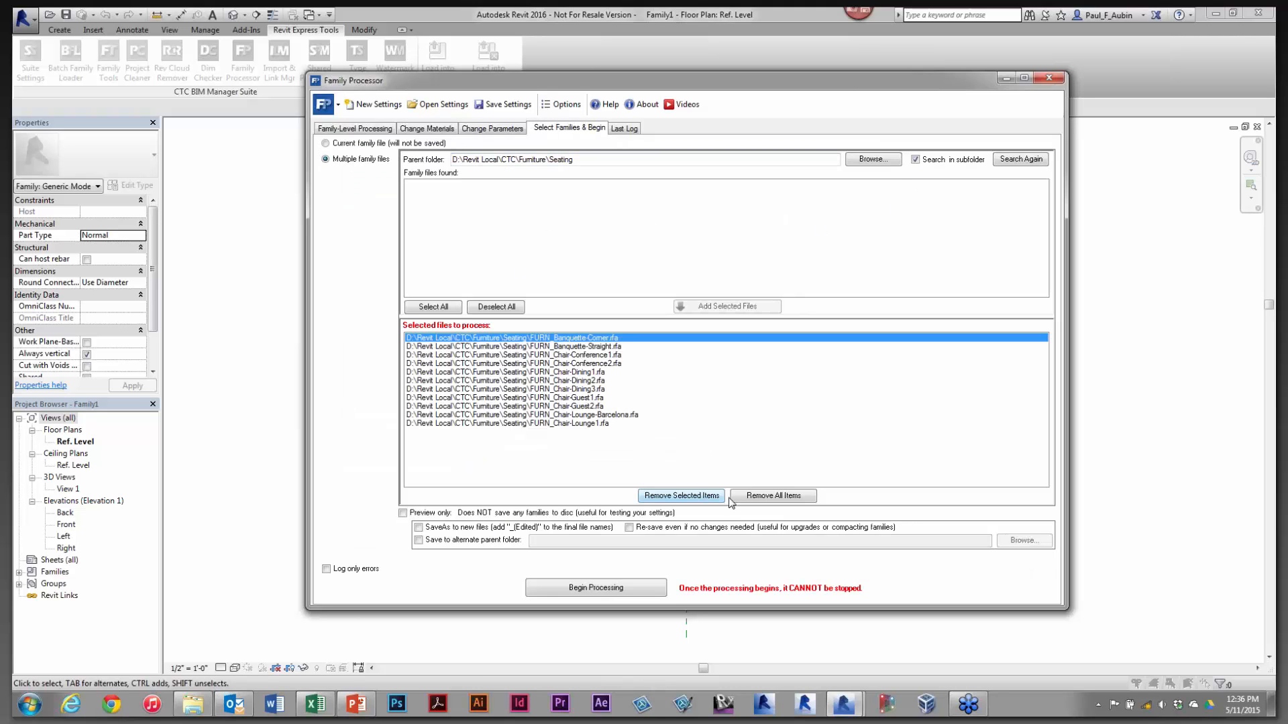
{"action": "left_click", "coordinate": [762, 496]}
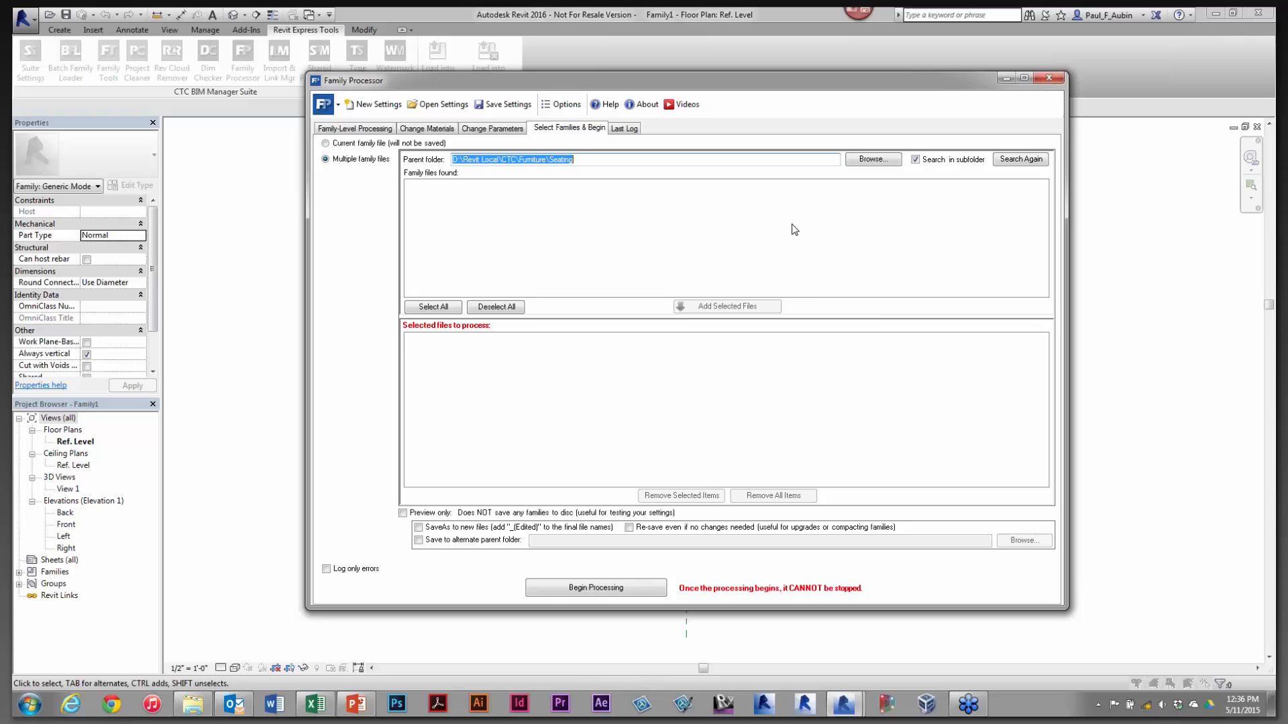
{"action": "left_click", "coordinate": [880, 159]}
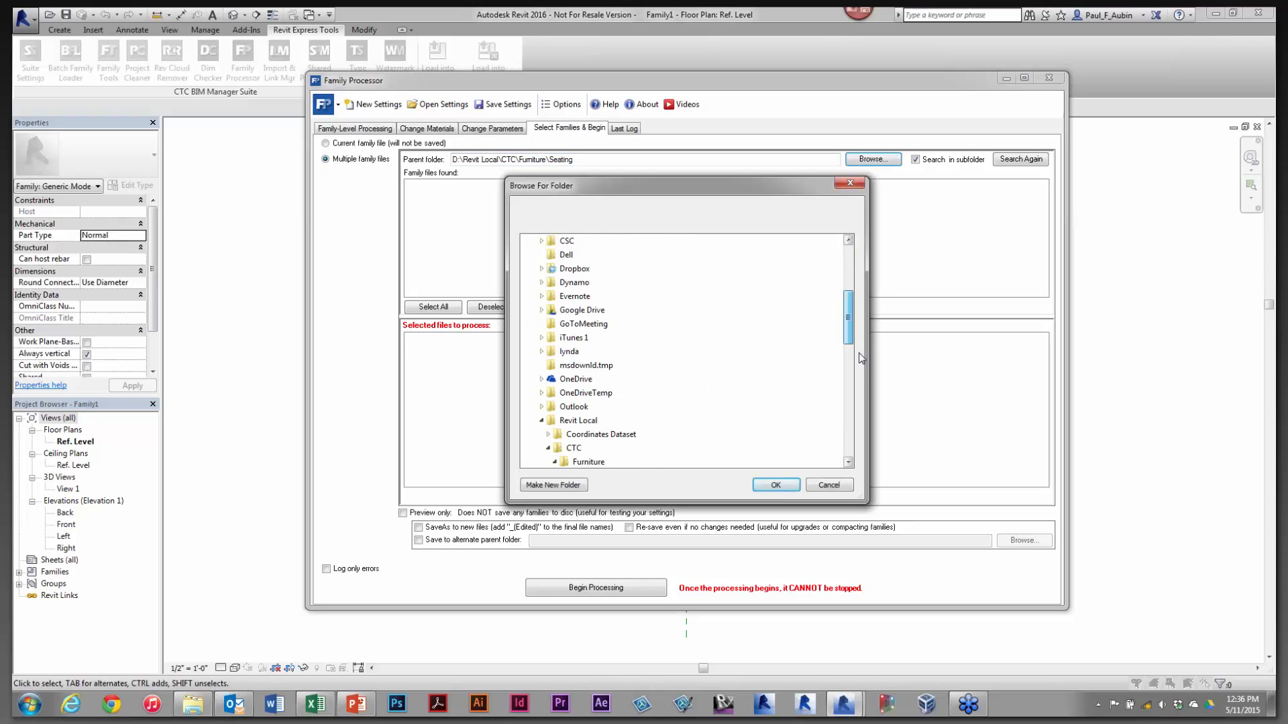
{"action": "left_click", "coordinate": [596, 324]}
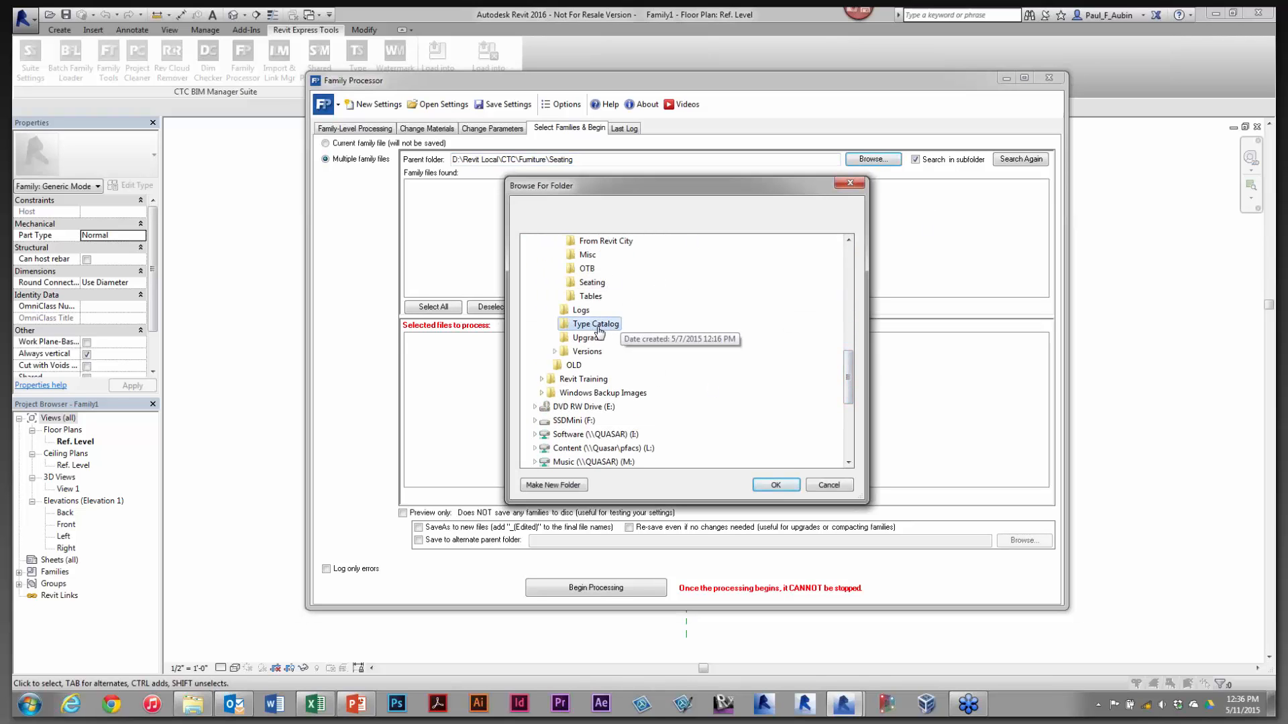
{"action": "left_click", "coordinate": [776, 484]}
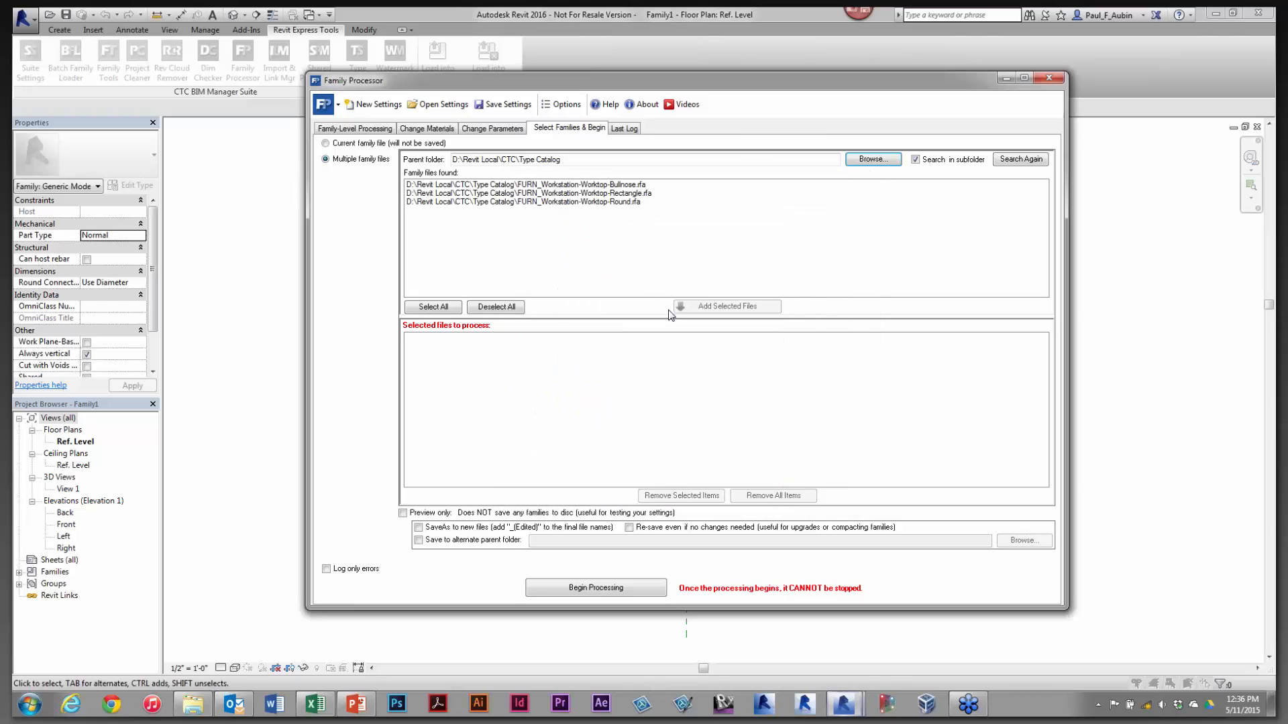
{"action": "left_click", "coordinate": [433, 307]}
{"action": "left_click", "coordinate": [721, 307]}
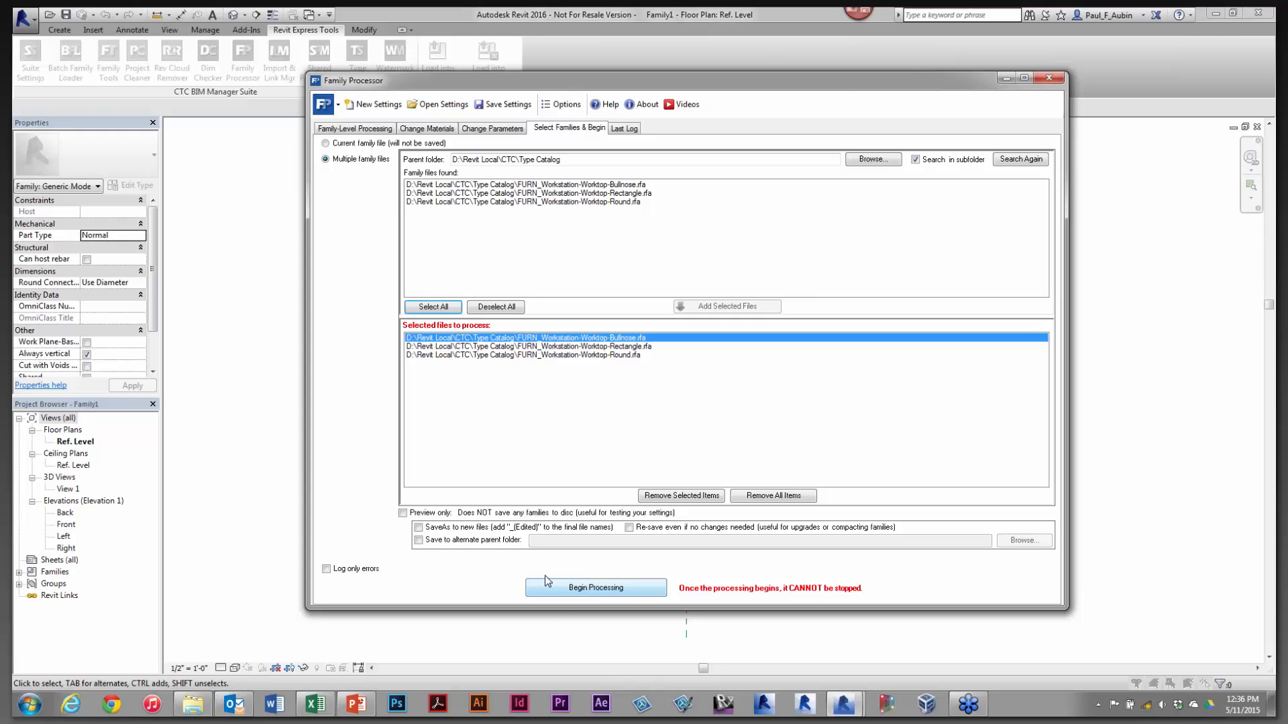
Save the processed families to an alternate parent folder, a new folder named Processed inside D:\Revit Local\CTC
{"action": "left_click", "coordinate": [421, 541]}
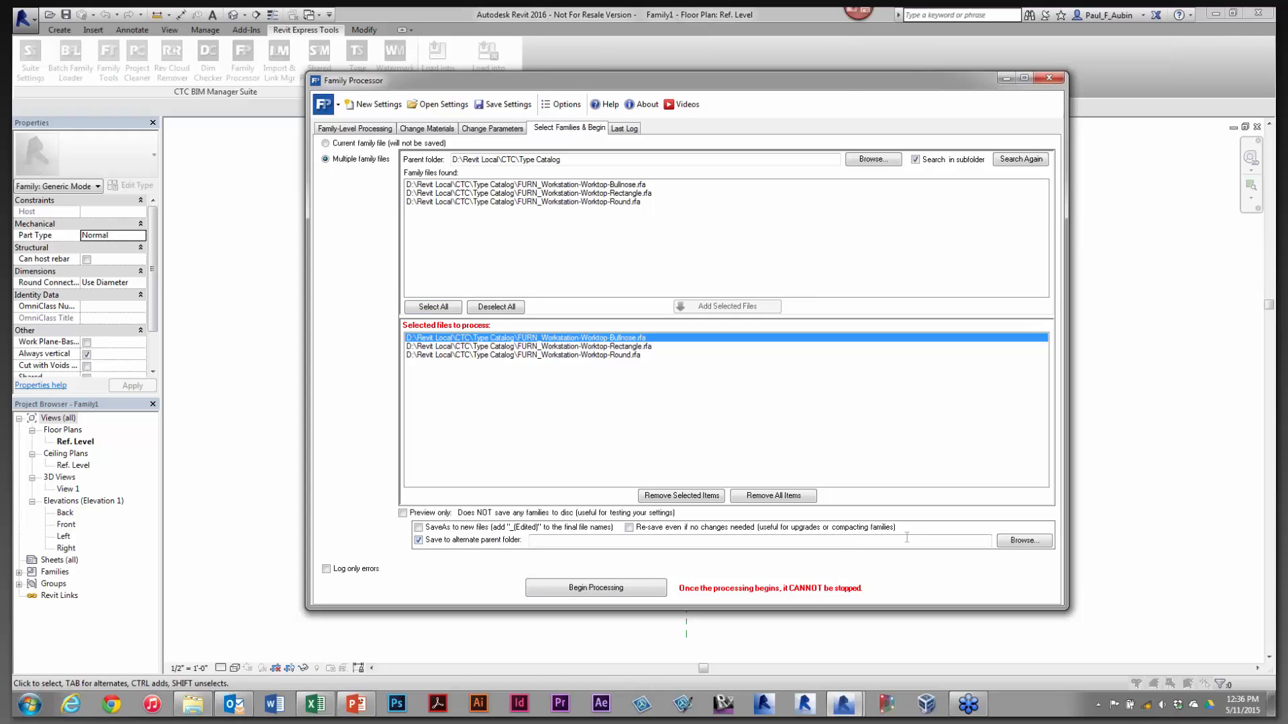
{"action": "left_click", "coordinate": [1012, 542]}
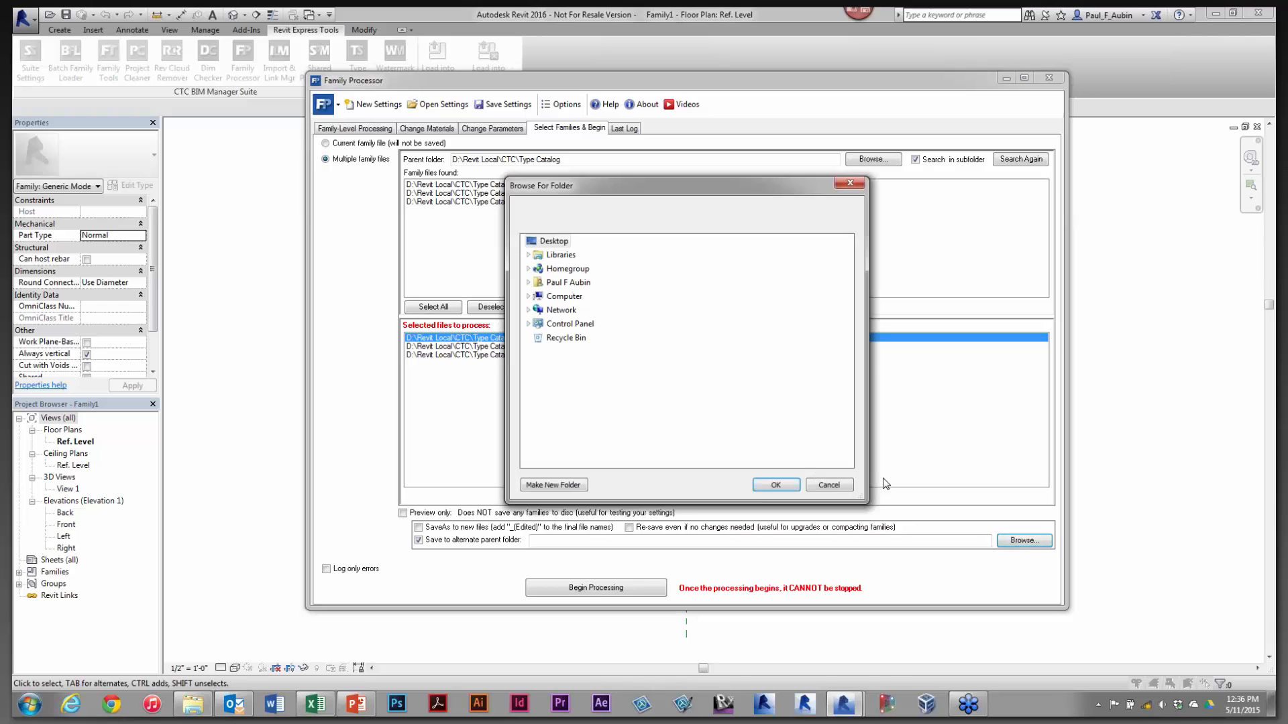
{"action": "left_click", "coordinate": [529, 296]}
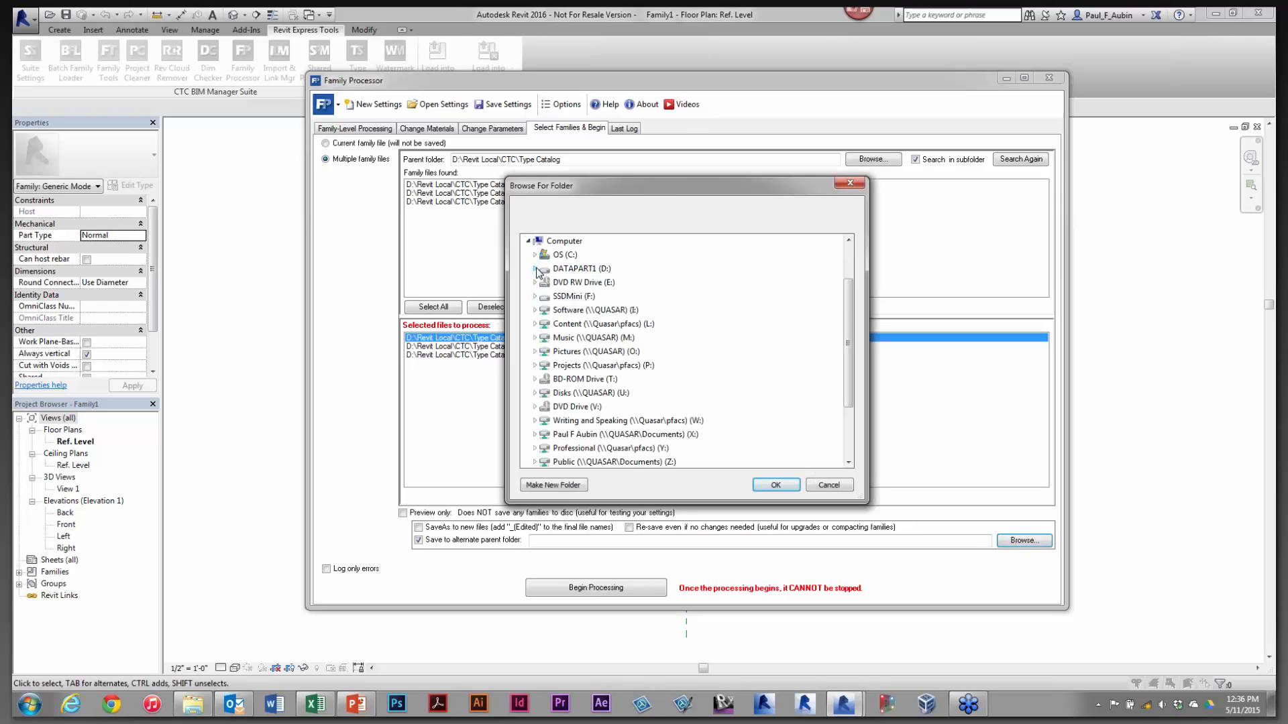
{"action": "left_click", "coordinate": [535, 268]}
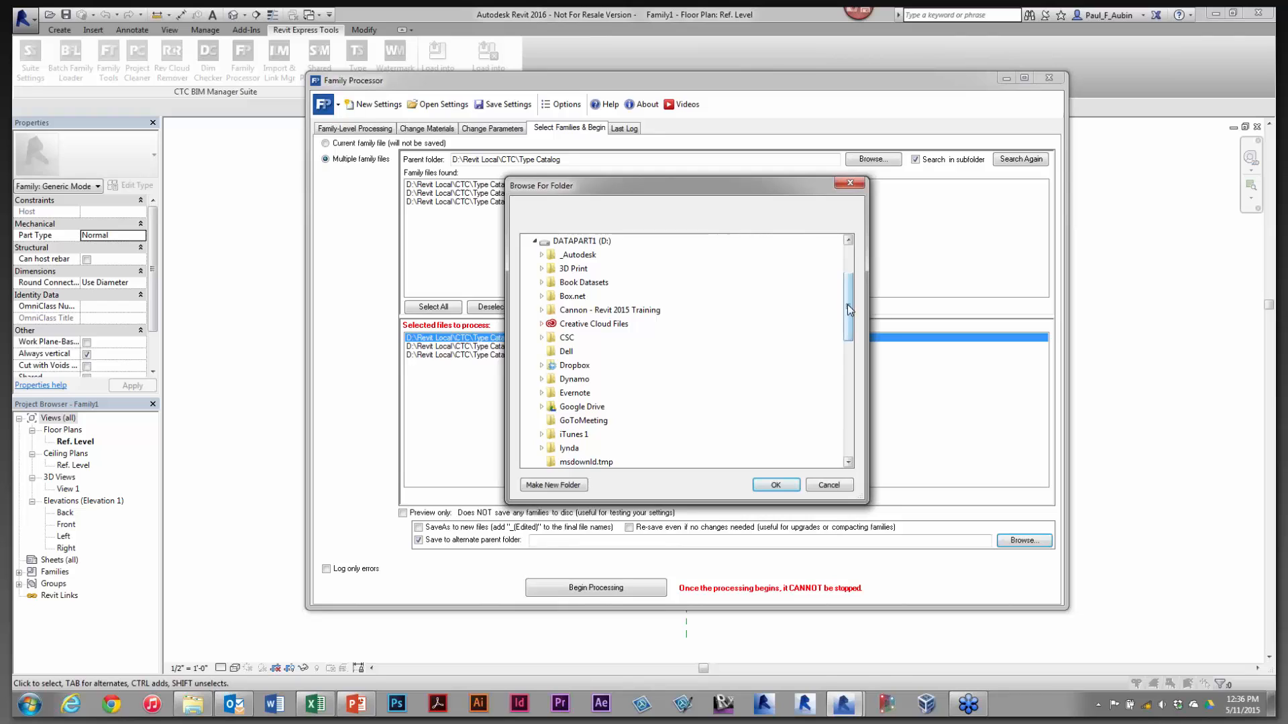
{"action": "scroll", "coordinate": [620, 346], "scroll_direction": "down", "scroll_amount": 4}
{"action": "left_click", "coordinate": [542, 352]}
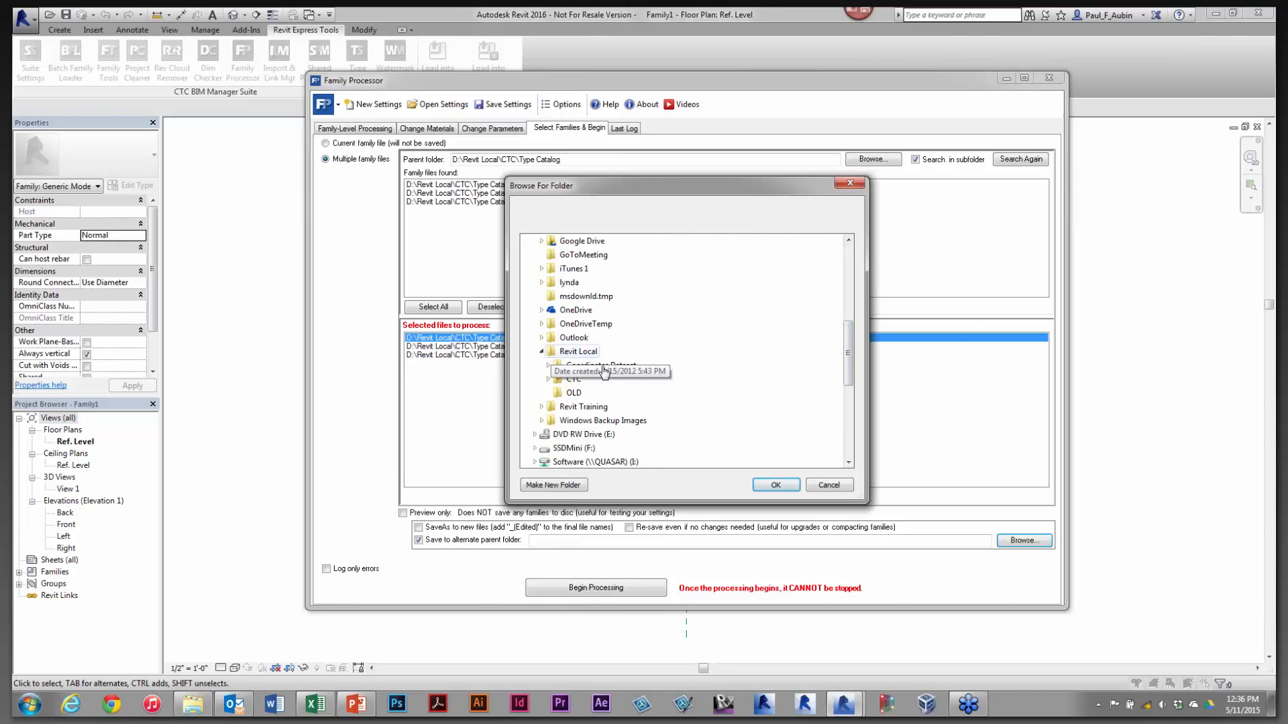
{"action": "left_click", "coordinate": [574, 381]}
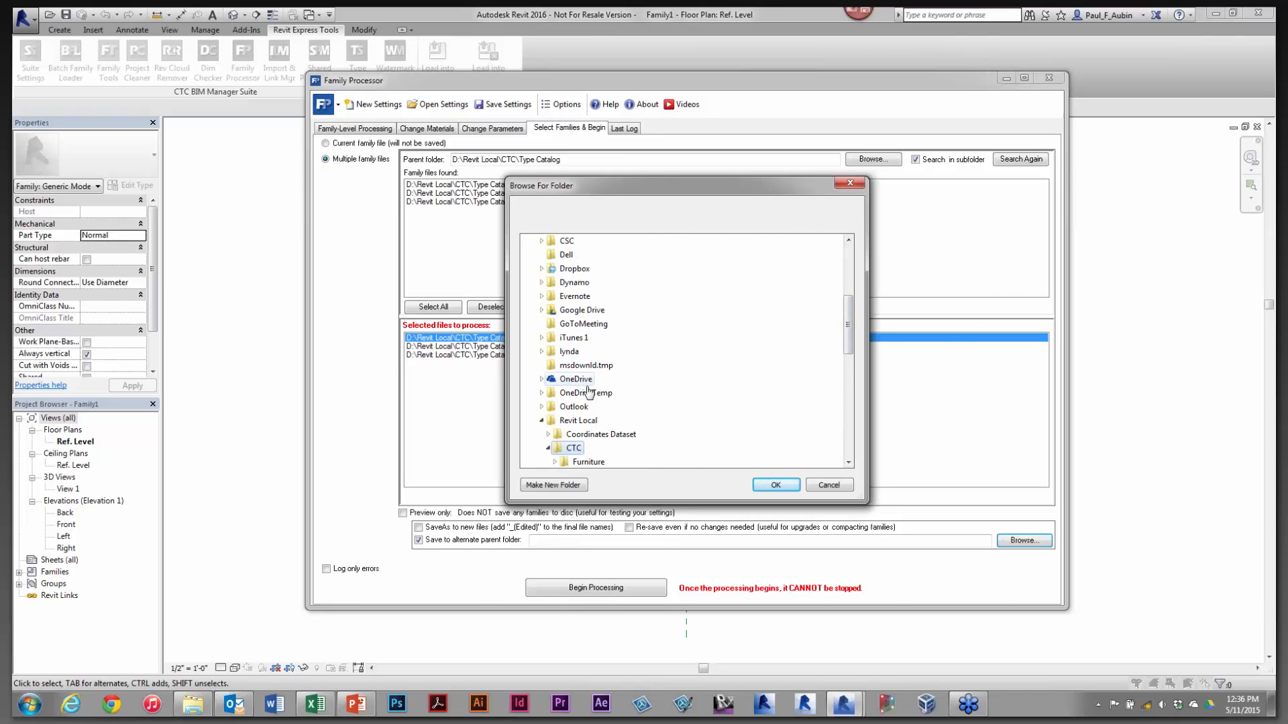
{"action": "left_click", "coordinate": [571, 485]}
{"action": "type", "text": "P"}
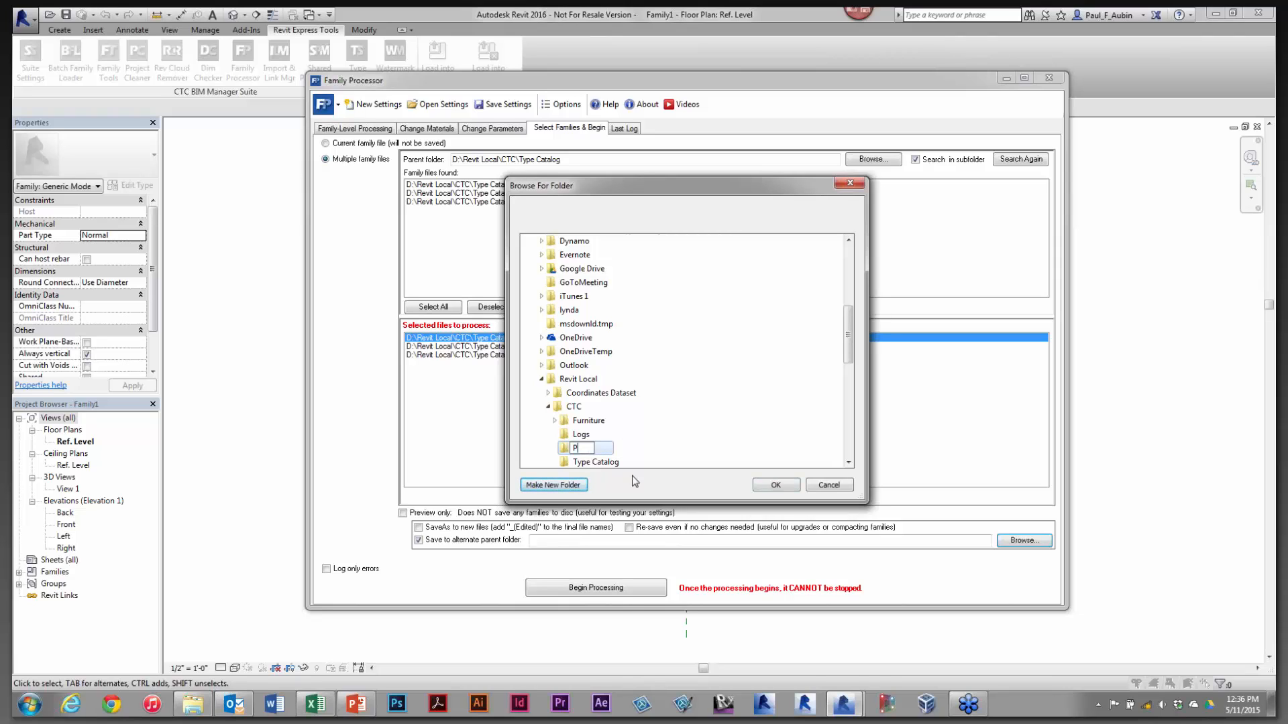
{"action": "type", "text": "rocessed"}
{"action": "key", "text": "Return"}
{"action": "left_click", "coordinate": [774, 484]}
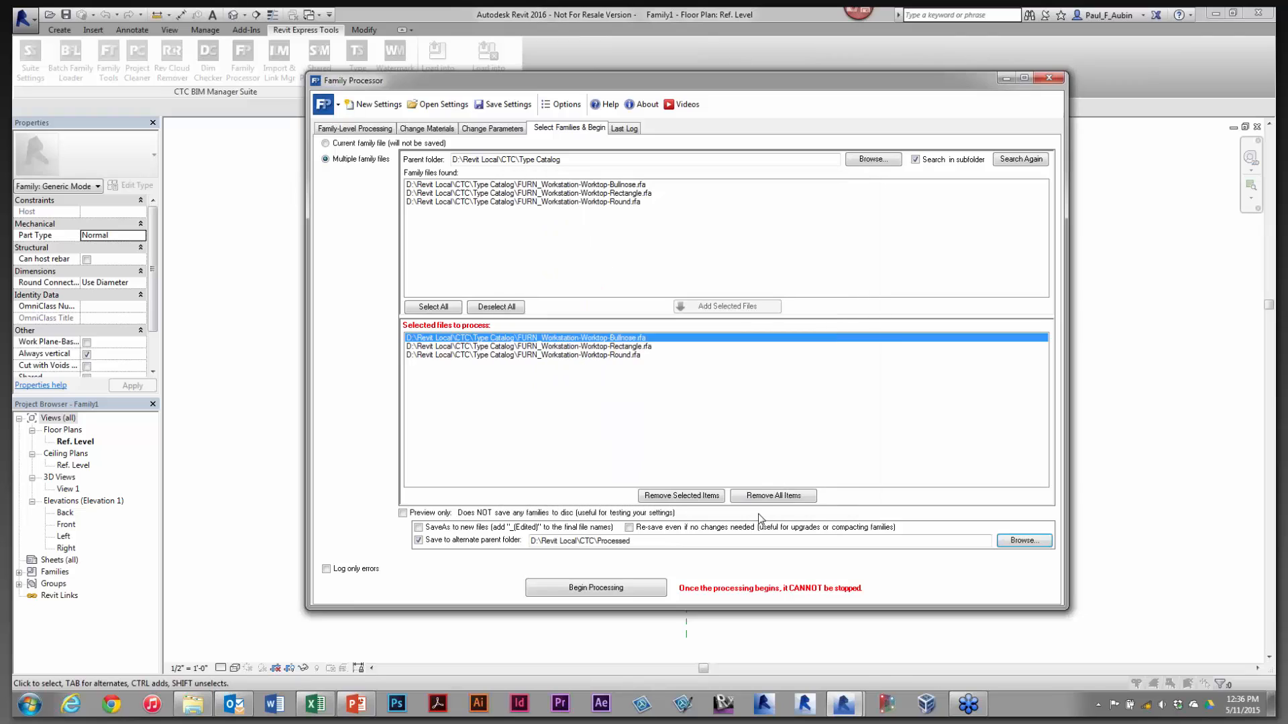
Review the parameter changes in the task summary, then cancel before any families are processed
{"action": "left_click", "coordinate": [570, 590]}
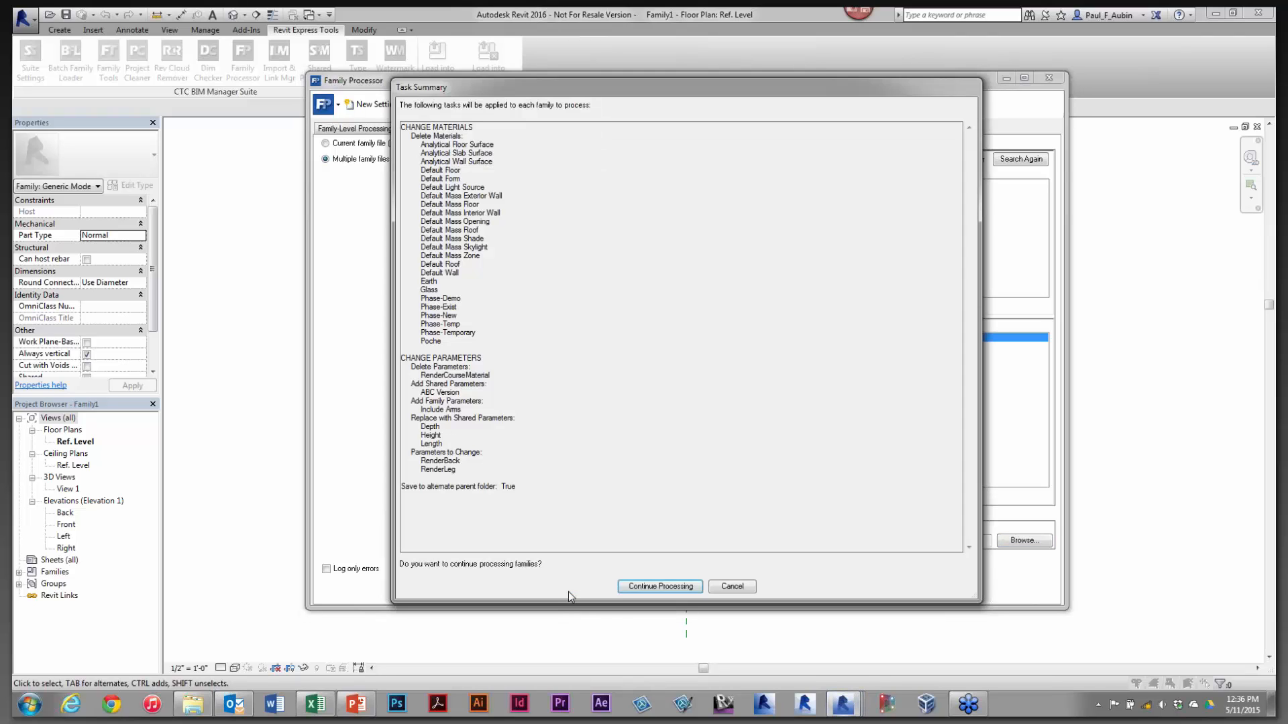
{"action": "left_click", "coordinate": [653, 588]}
{"action": "left_click_drag", "start_coordinate": [410, 368], "coordinate": [410, 400]}
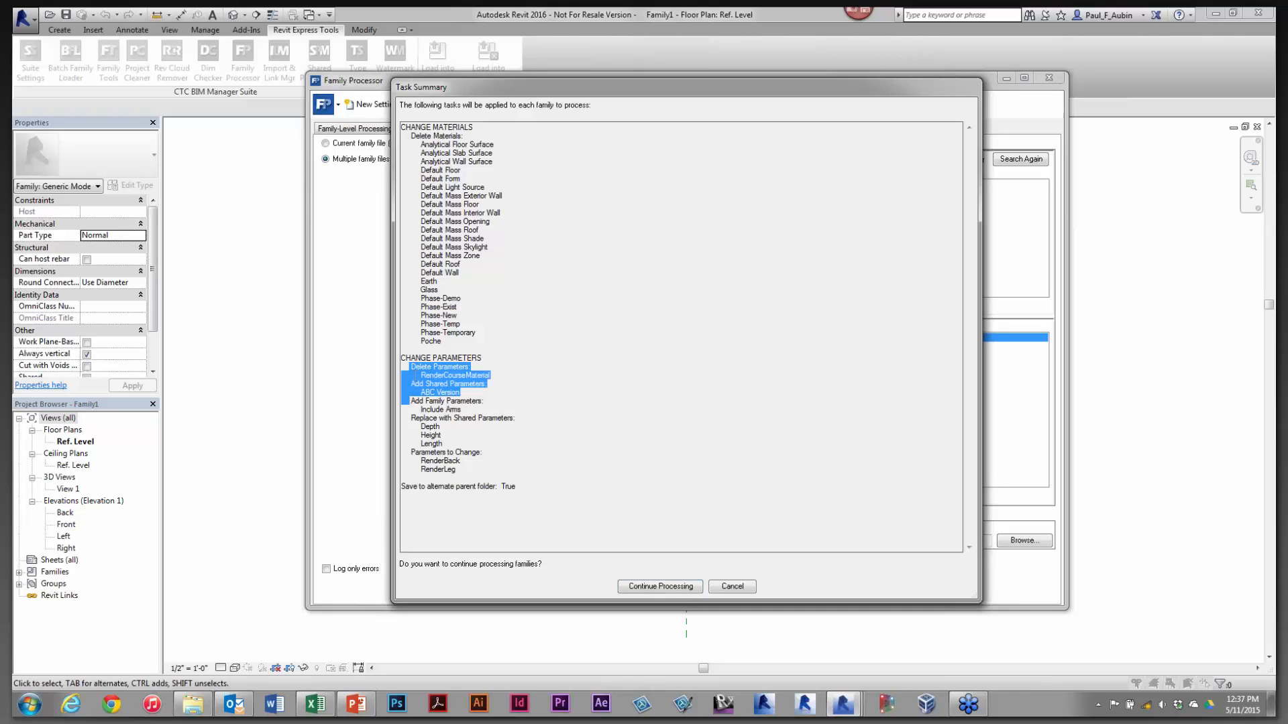
{"action": "left_click", "coordinate": [415, 375]}
{"action": "left_click_drag", "start_coordinate": [410, 367], "coordinate": [410, 384]}
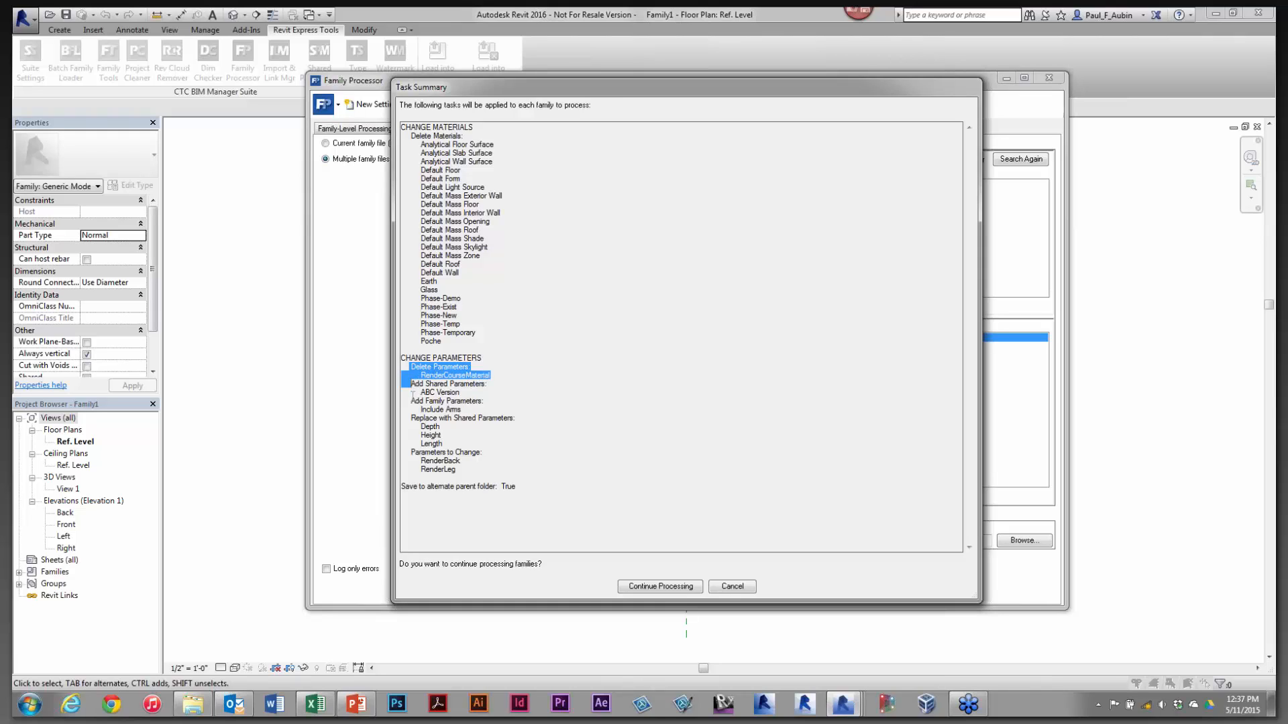
{"action": "left_click_drag", "start_coordinate": [408, 401], "coordinate": [405, 418]}
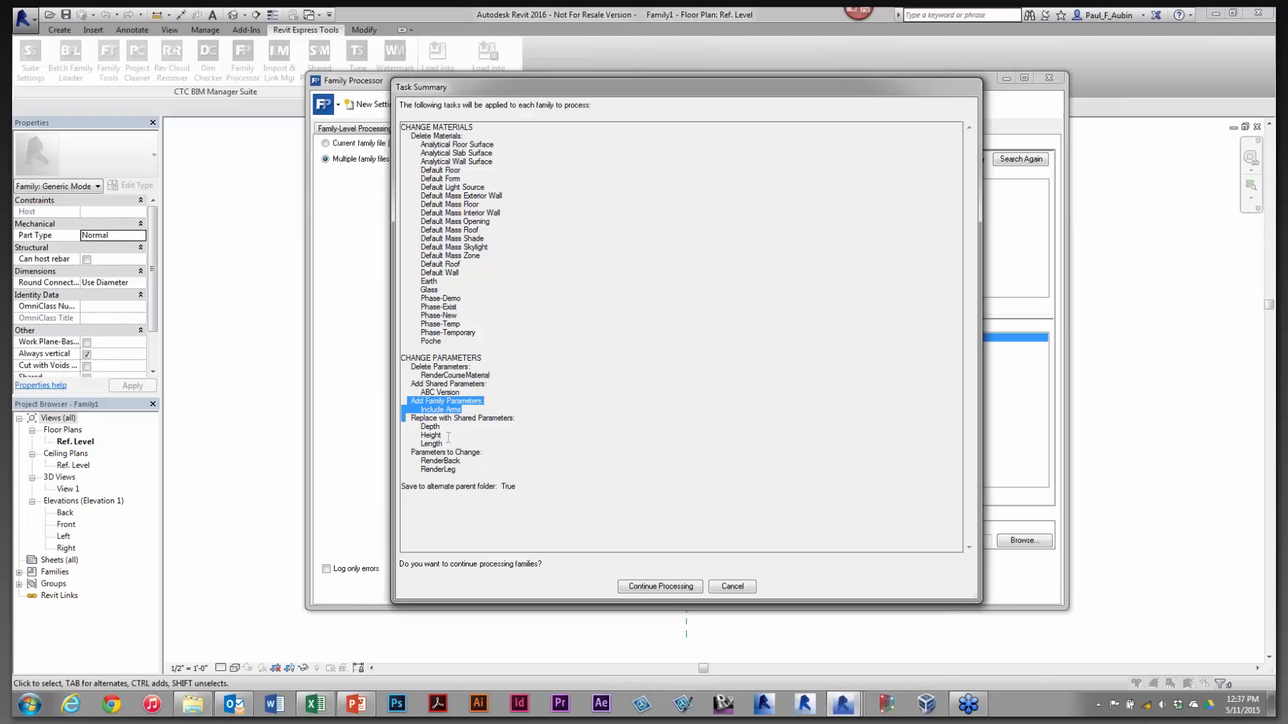
{"action": "left_click", "coordinate": [732, 586]}
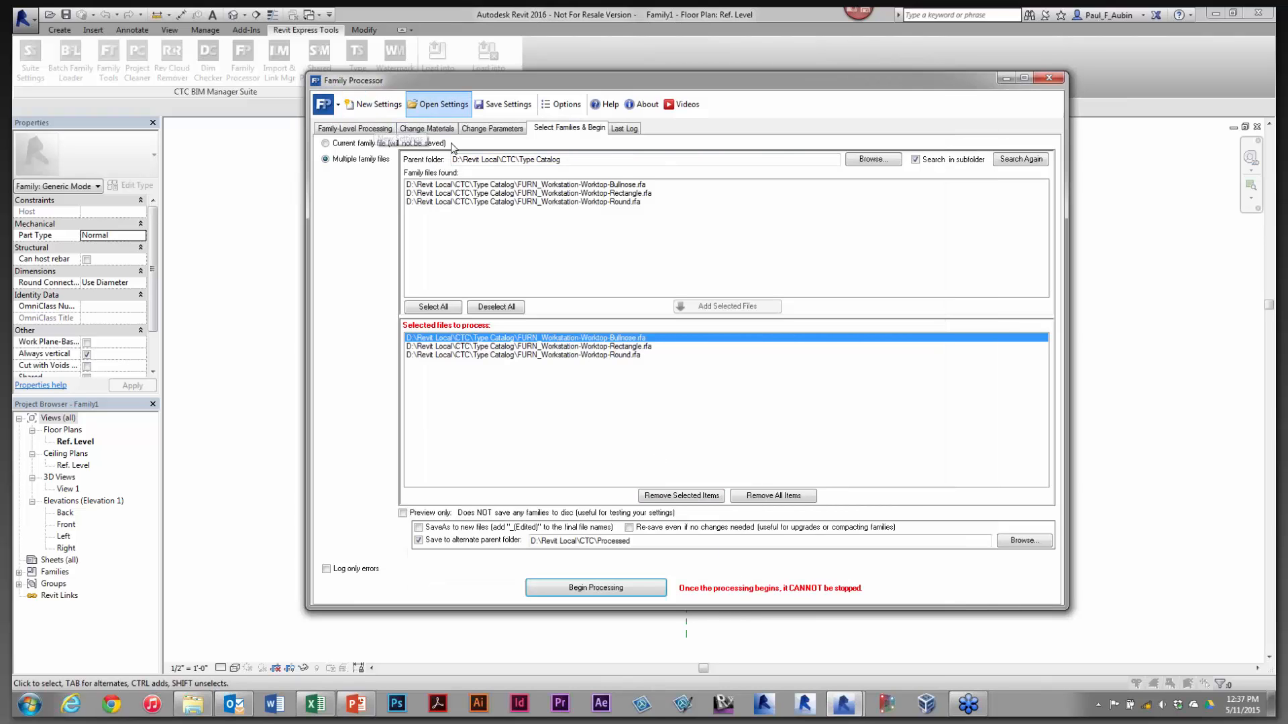
Remove Include Arms from the family parameters to add, and clear RenderBack and RenderLeg from the parameters to change
{"action": "left_click", "coordinate": [429, 128]}
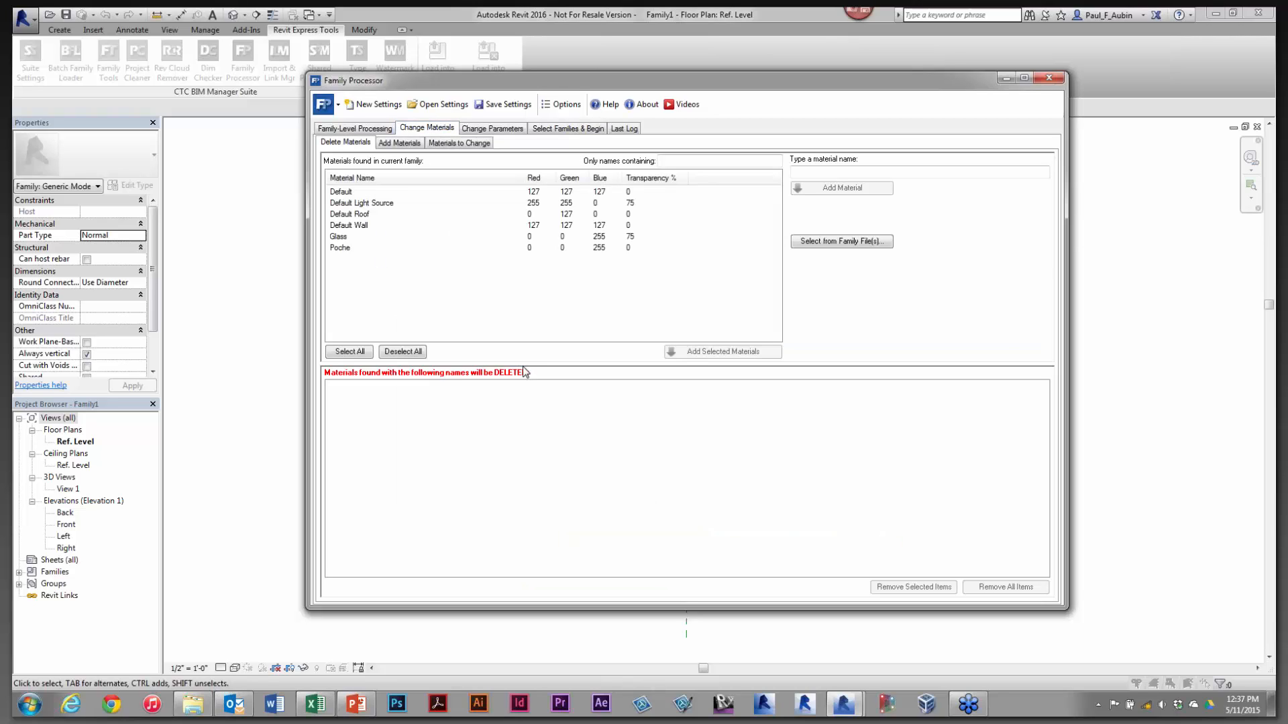
{"action": "left_click", "coordinate": [398, 143]}
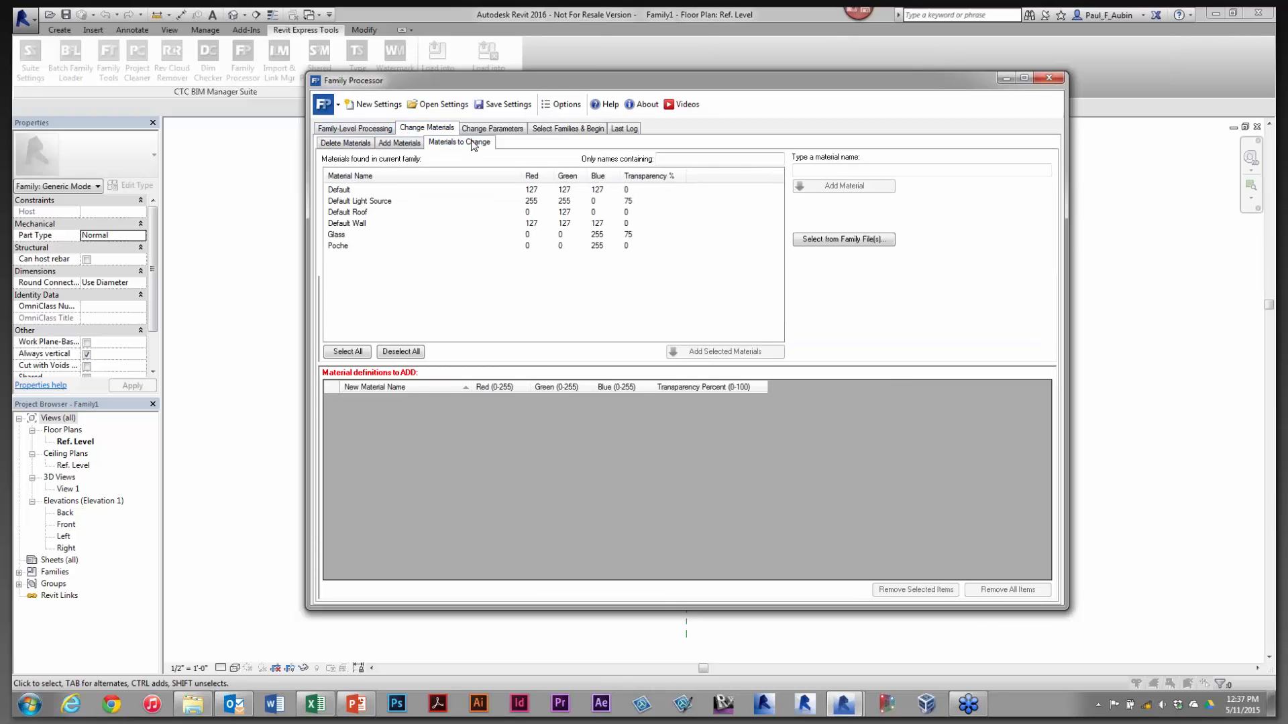
{"action": "left_click", "coordinate": [462, 143]}
{"action": "left_click", "coordinate": [488, 128]}
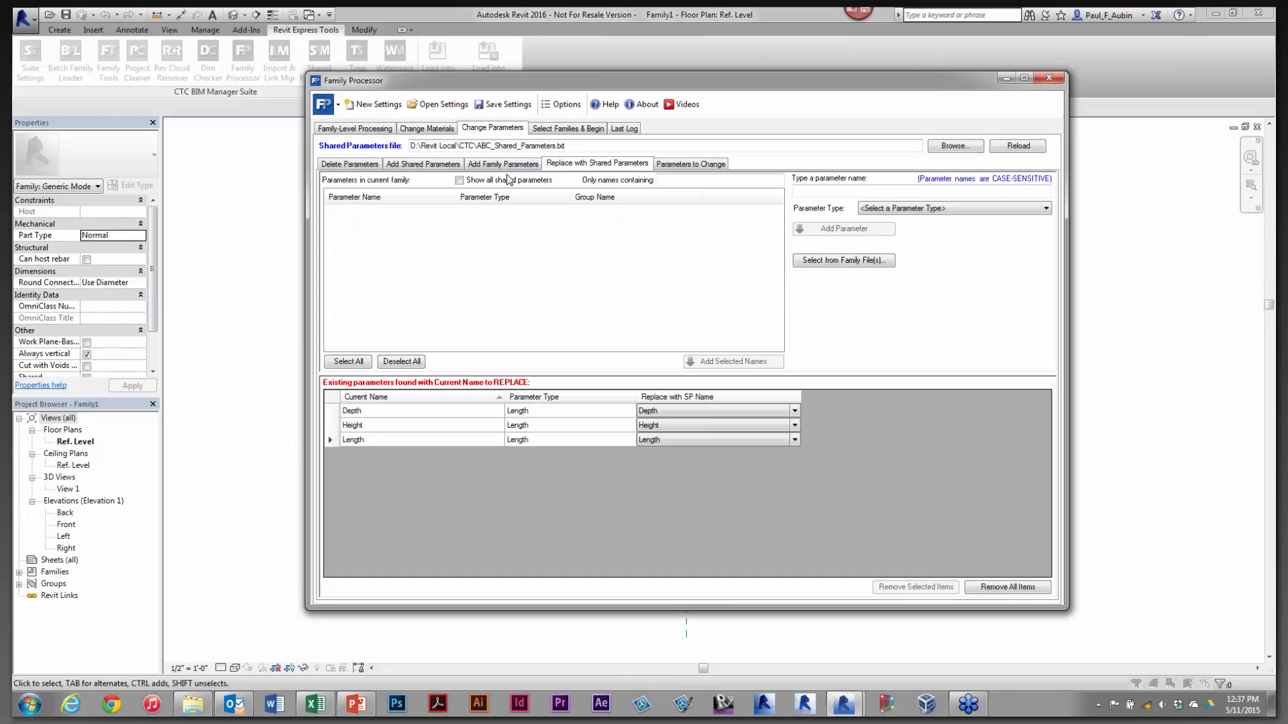
{"action": "left_click", "coordinate": [503, 163]}
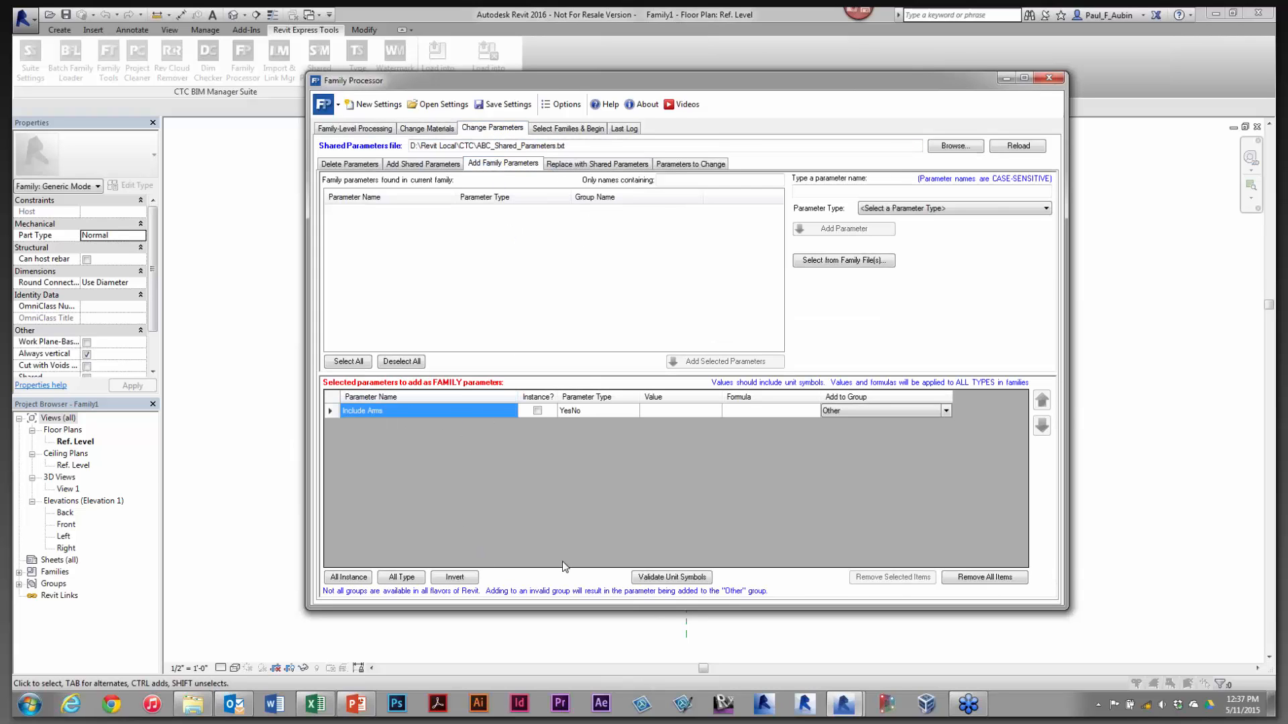
{"action": "left_click", "coordinate": [986, 585]}
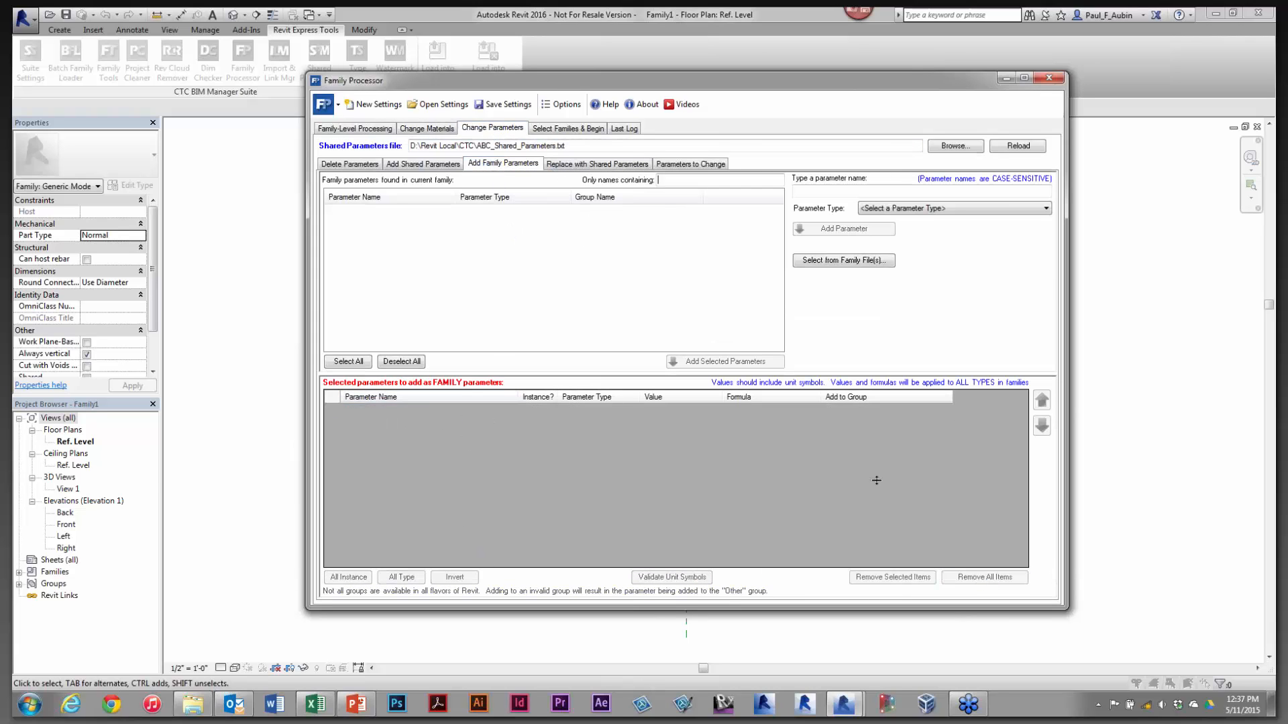
{"action": "left_click", "coordinate": [689, 165]}
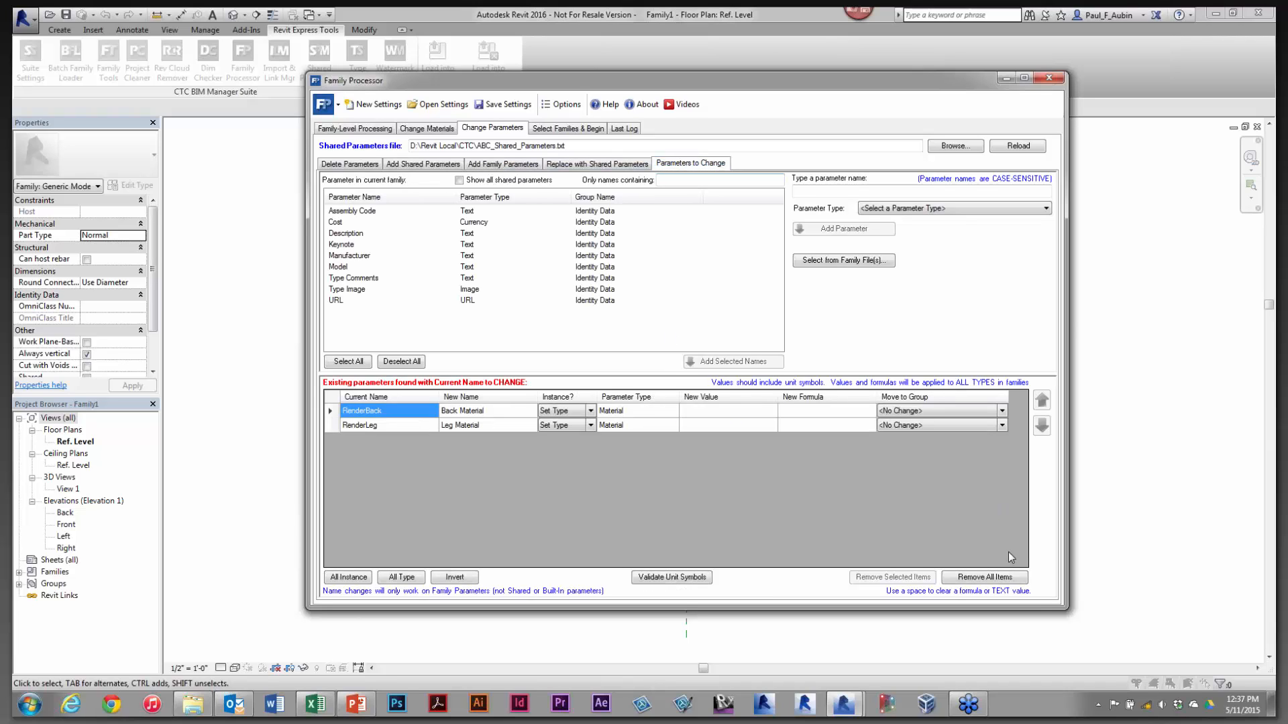
{"action": "left_click", "coordinate": [985, 578]}
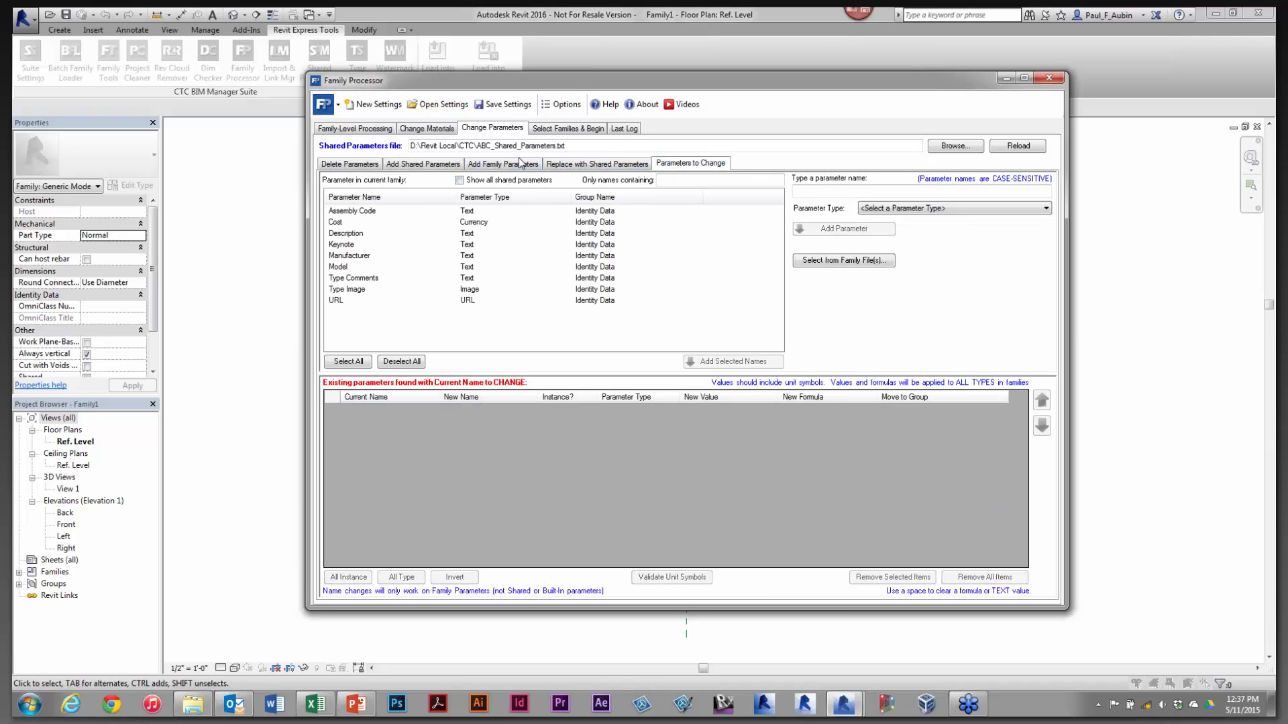
Recheck the shared parameters to add and replace, and process the three worktop families
{"action": "left_click", "coordinate": [550, 128]}
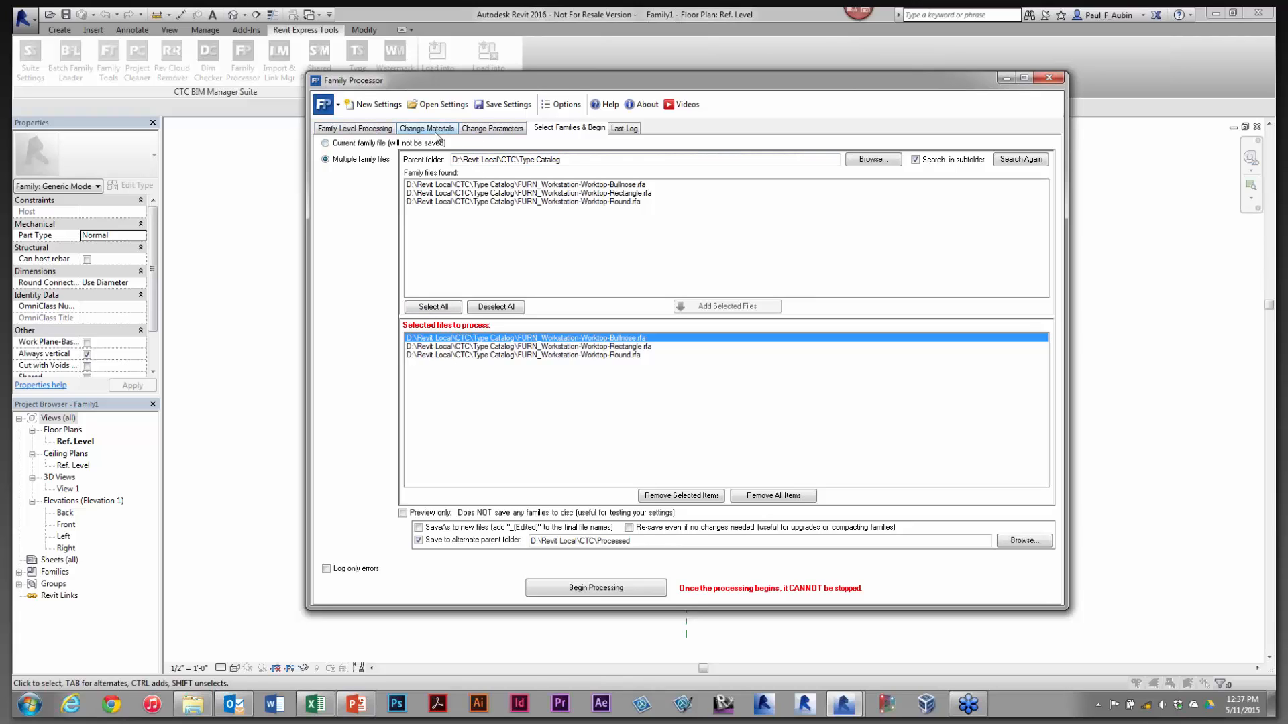
{"action": "left_click", "coordinate": [493, 129]}
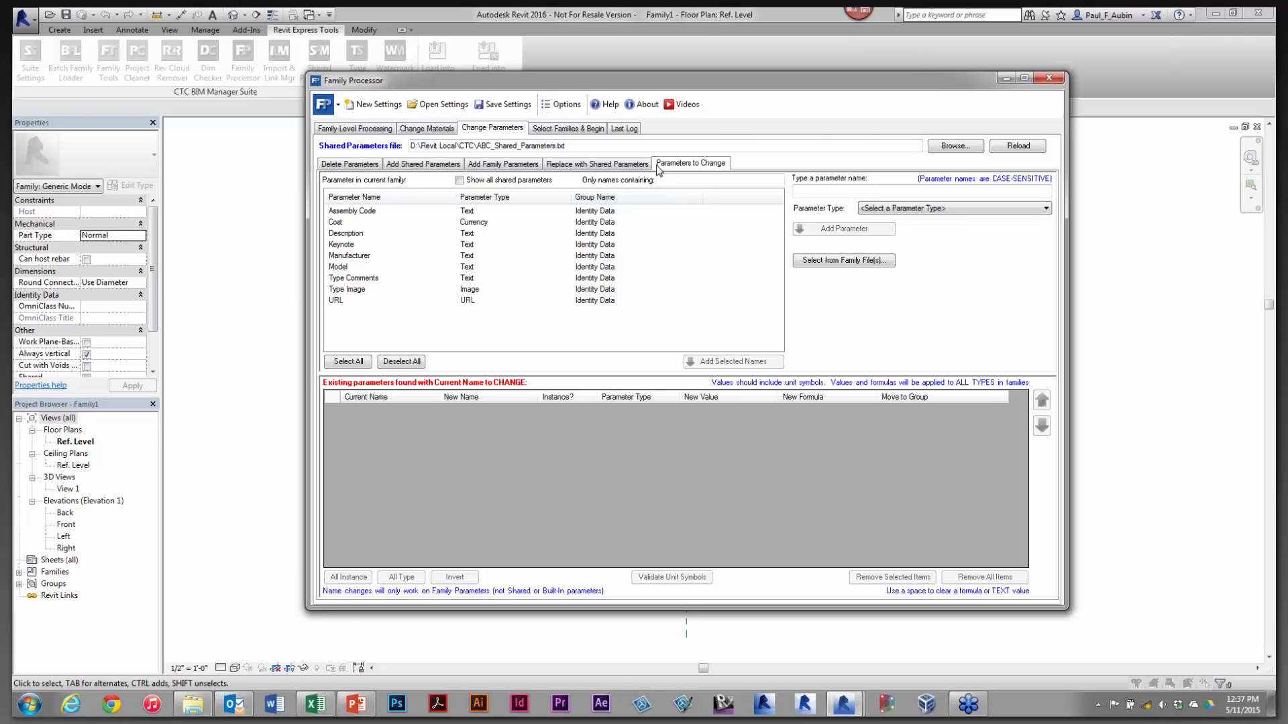
{"action": "left_click", "coordinate": [423, 165]}
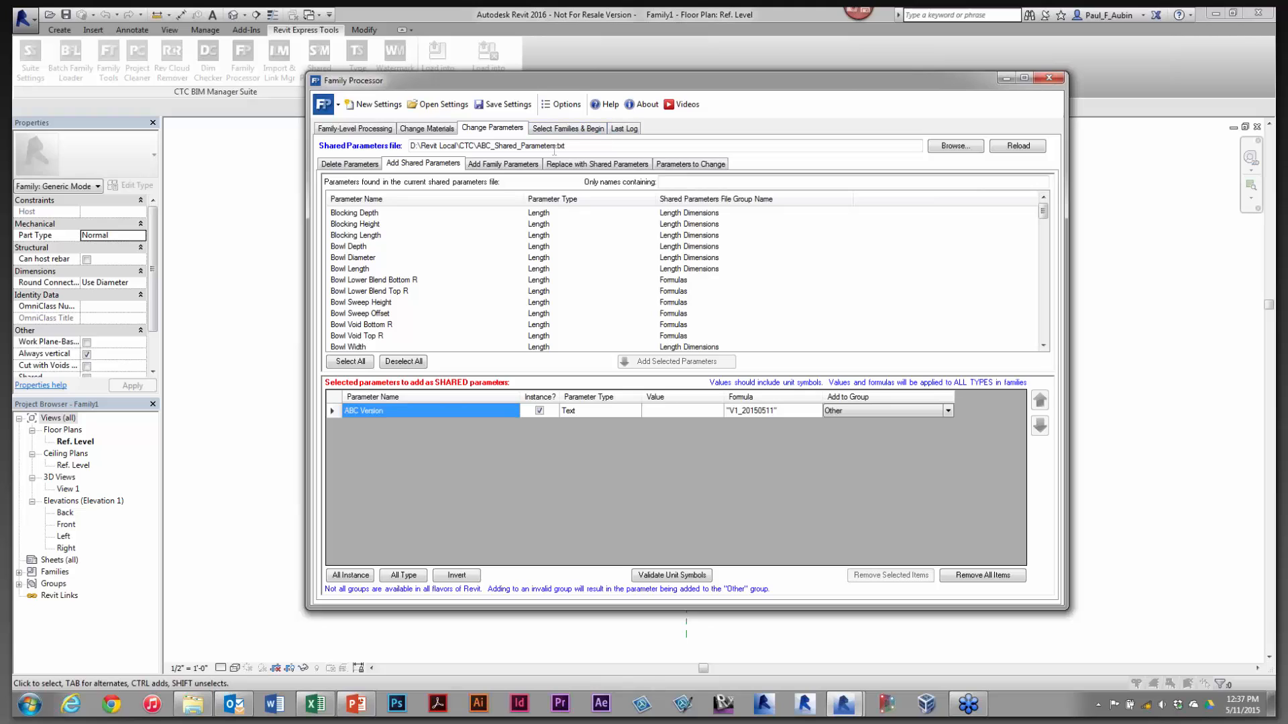
{"action": "left_click", "coordinate": [601, 165]}
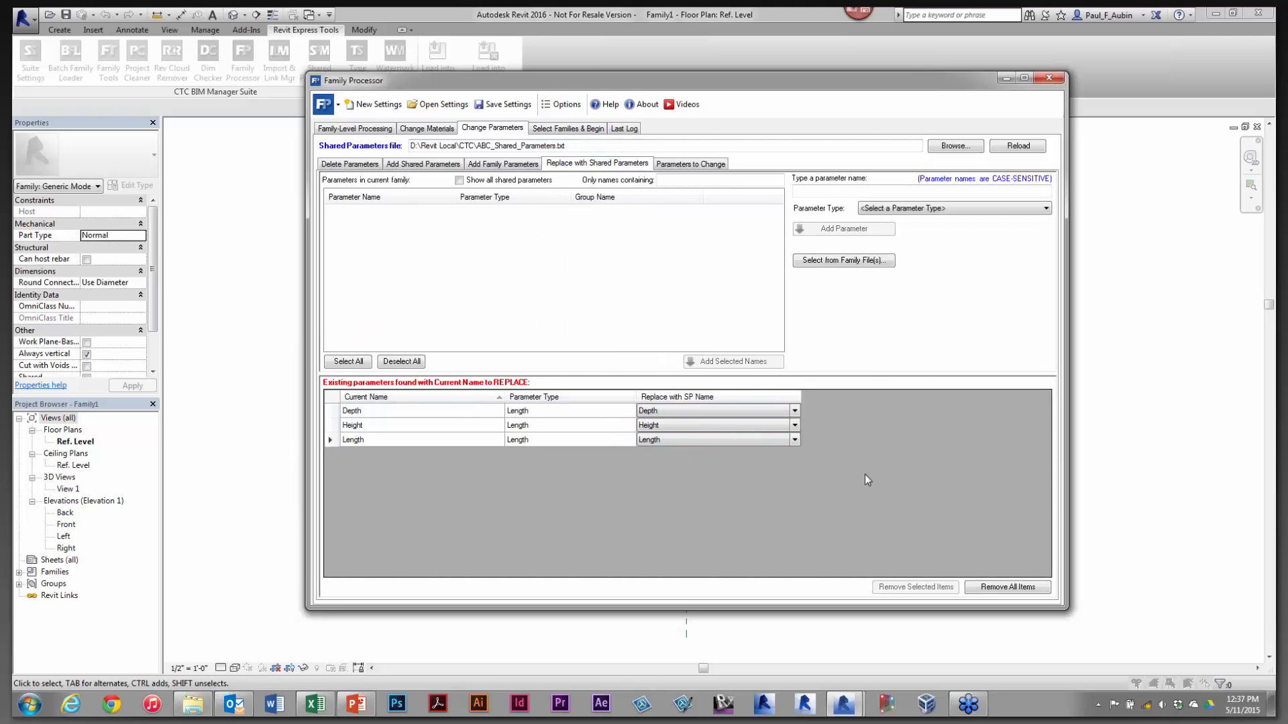
{"action": "left_click", "coordinate": [585, 128]}
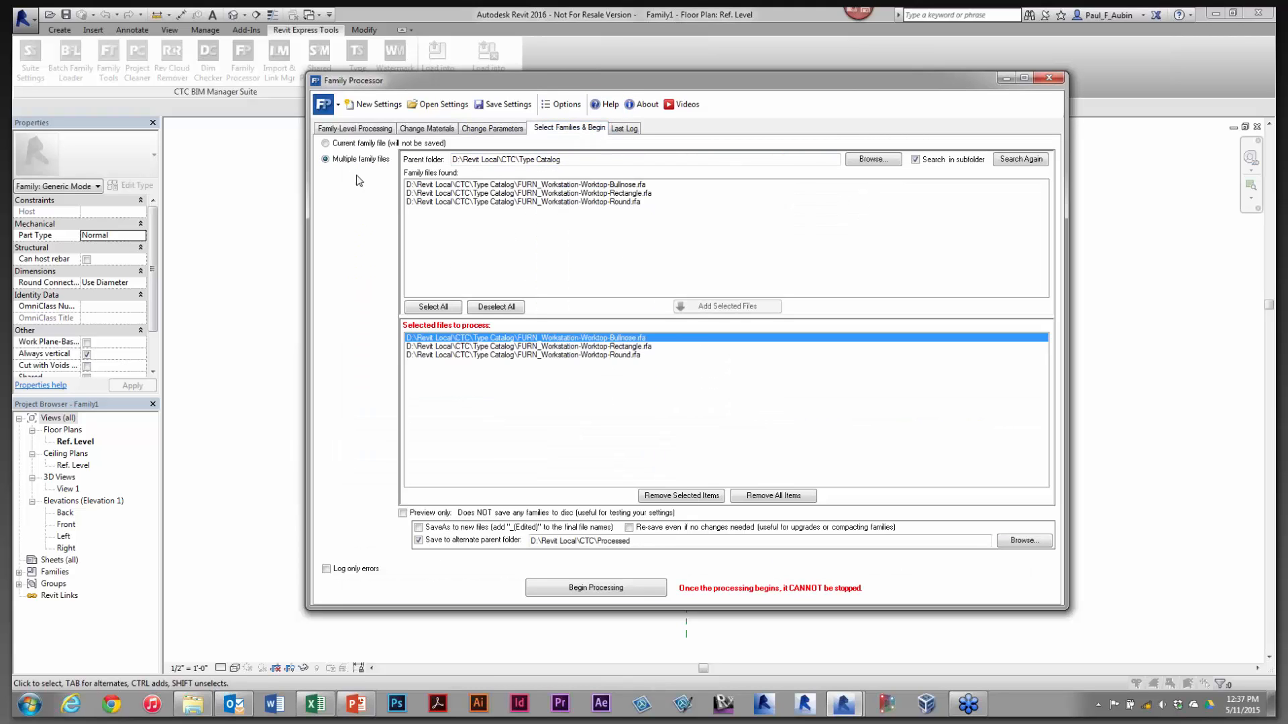
{"action": "left_click", "coordinate": [628, 593]}
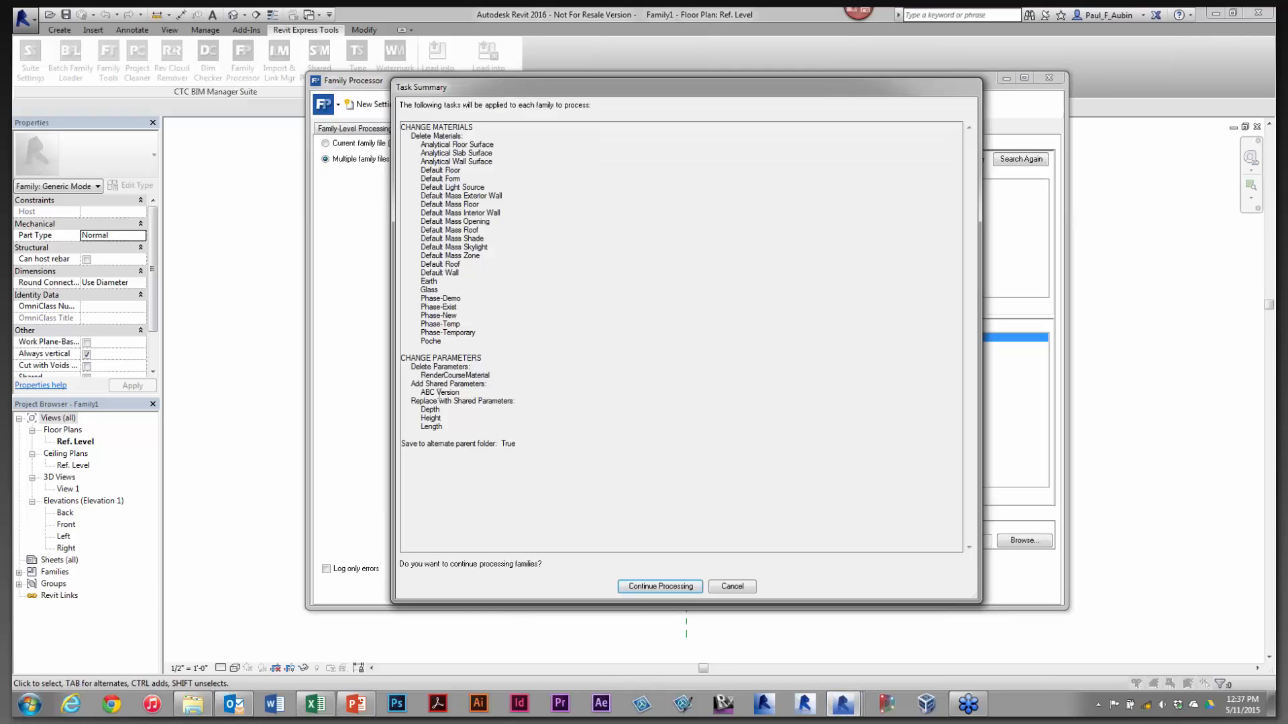
{"action": "left_click", "coordinate": [661, 586]}
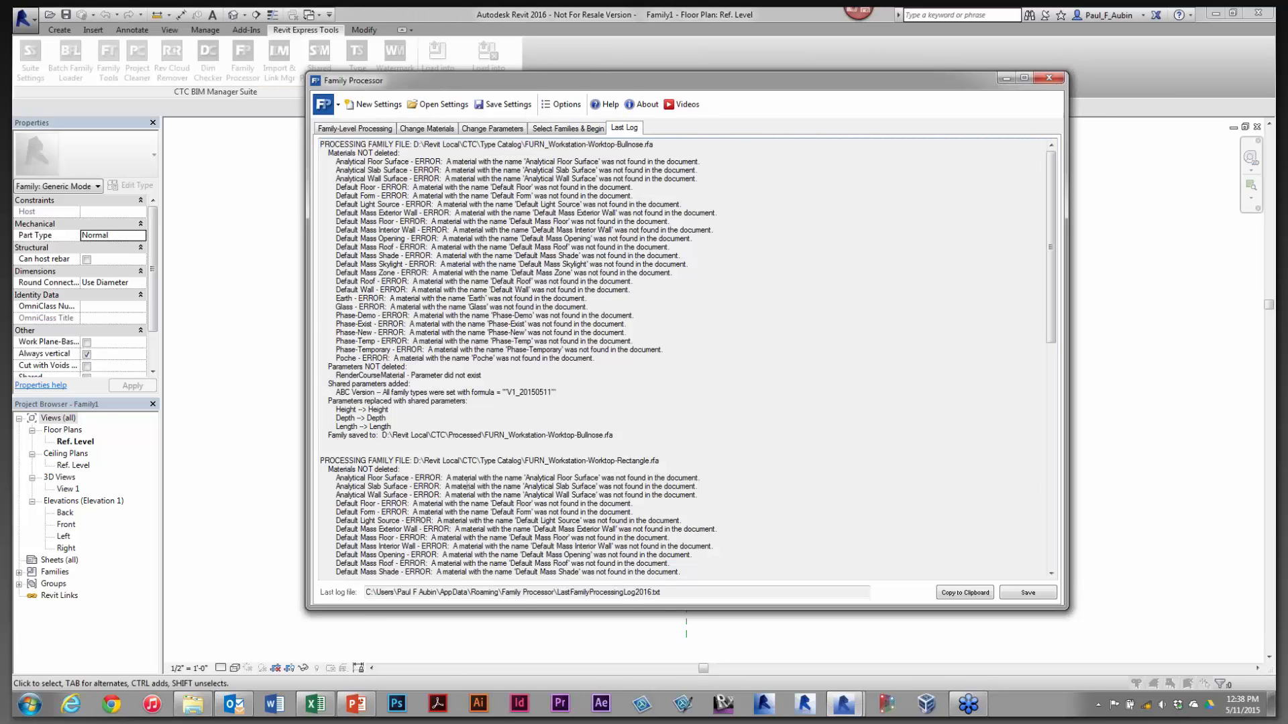
Review the material deletion entries in the last processing log and close the Family Processor
{"action": "left_click_drag", "start_coordinate": [409, 477], "coordinate": [442, 513]}
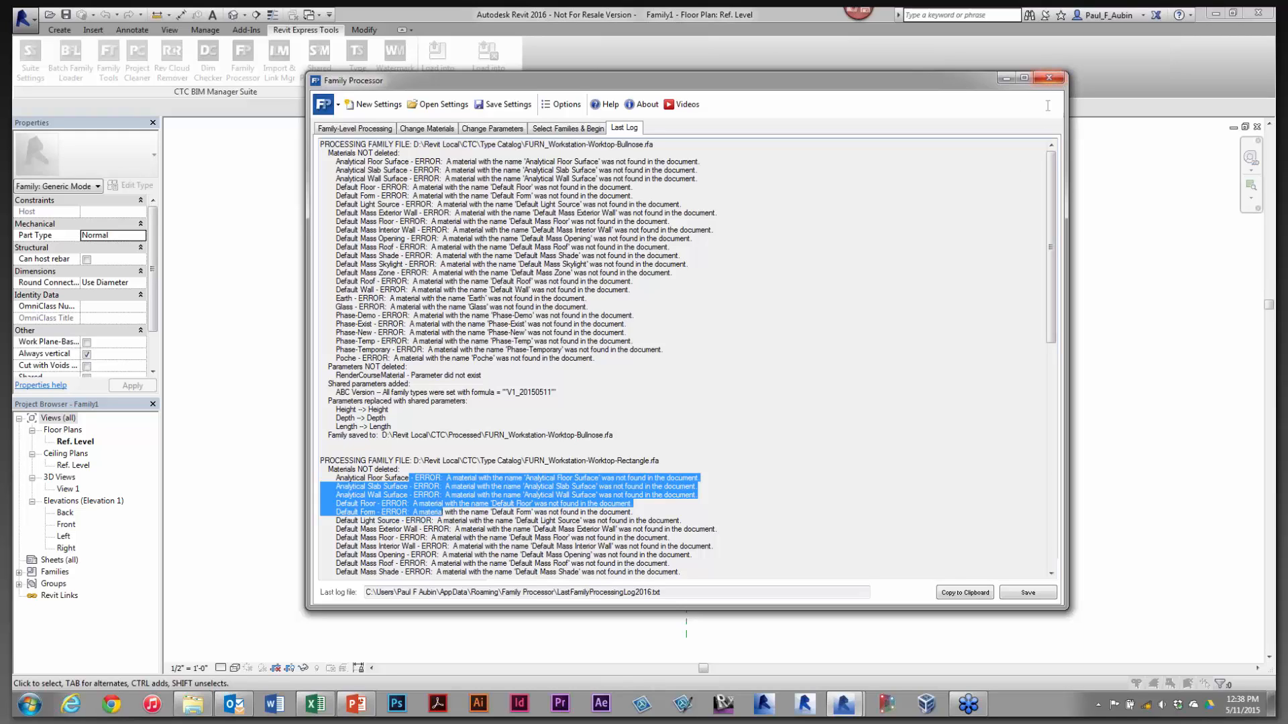
{"action": "left_click", "coordinate": [760, 512]}
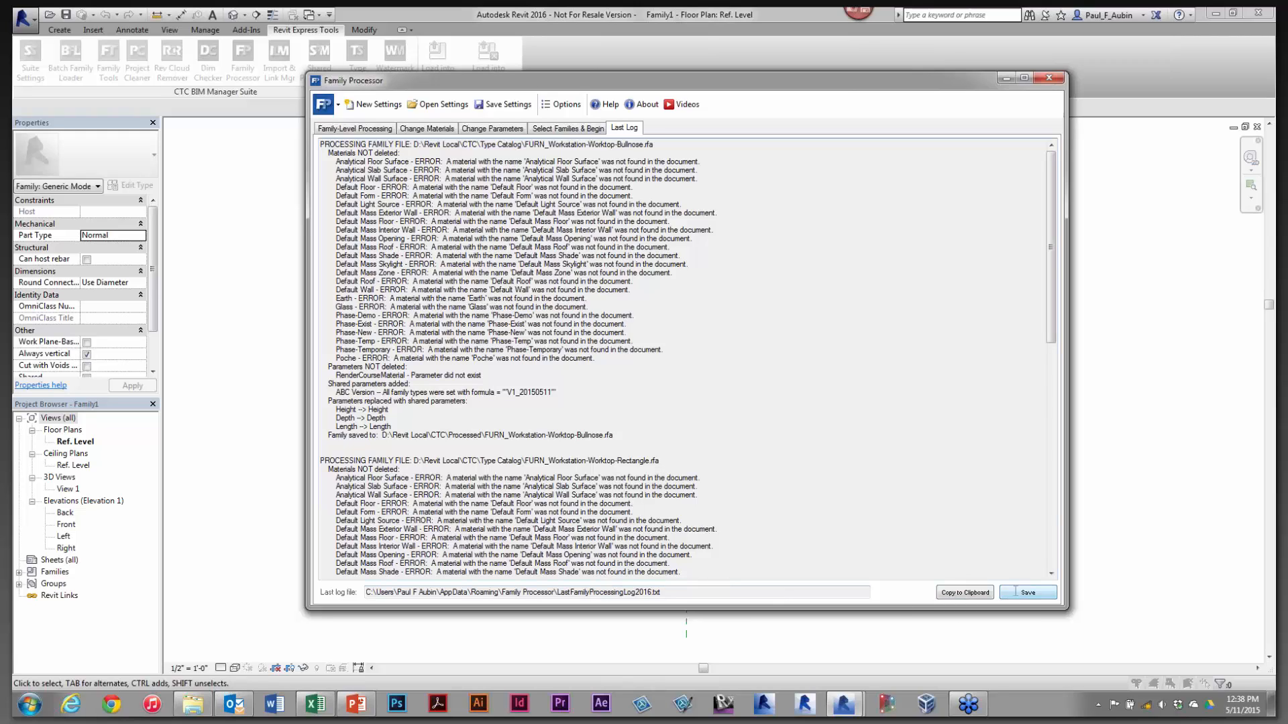
{"action": "left_click", "coordinate": [1048, 78]}
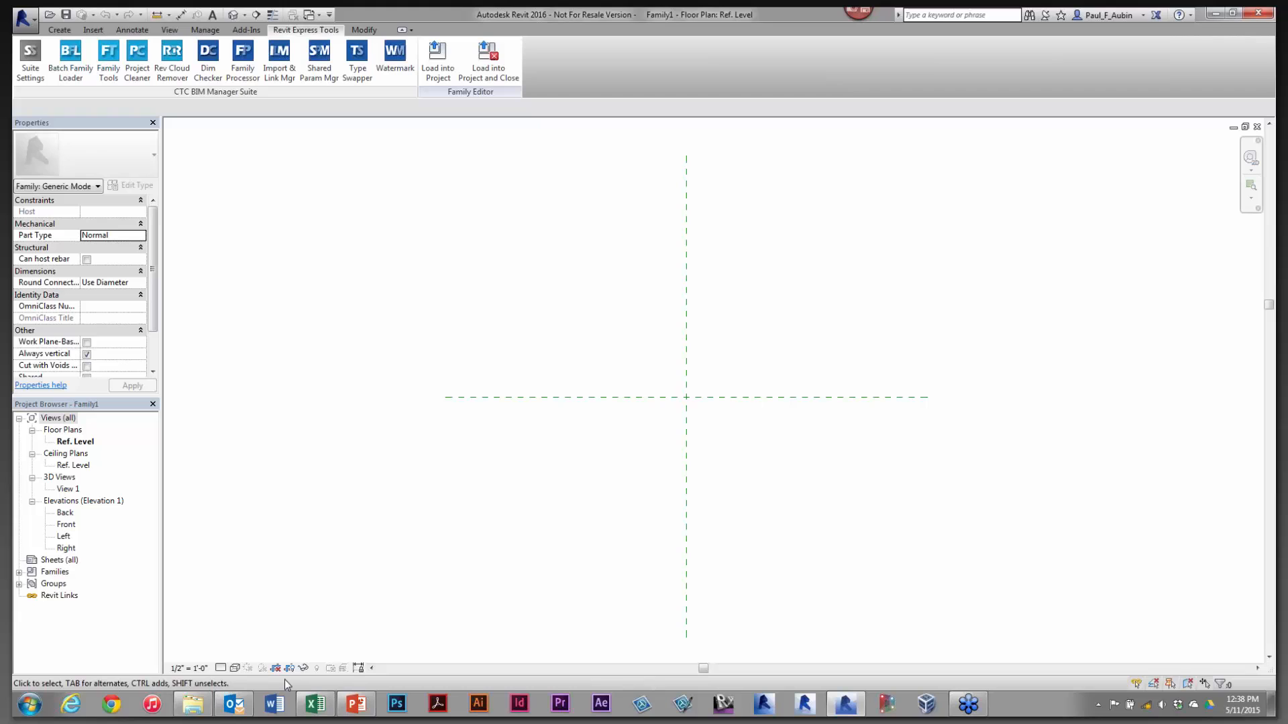
Switch to Windows Explorer and examine the contents of the Logs and Processed folders in D:\Revit Local\CTC
{"action": "left_click", "coordinate": [193, 704]}
{"action": "left_click", "coordinate": [570, 88]}
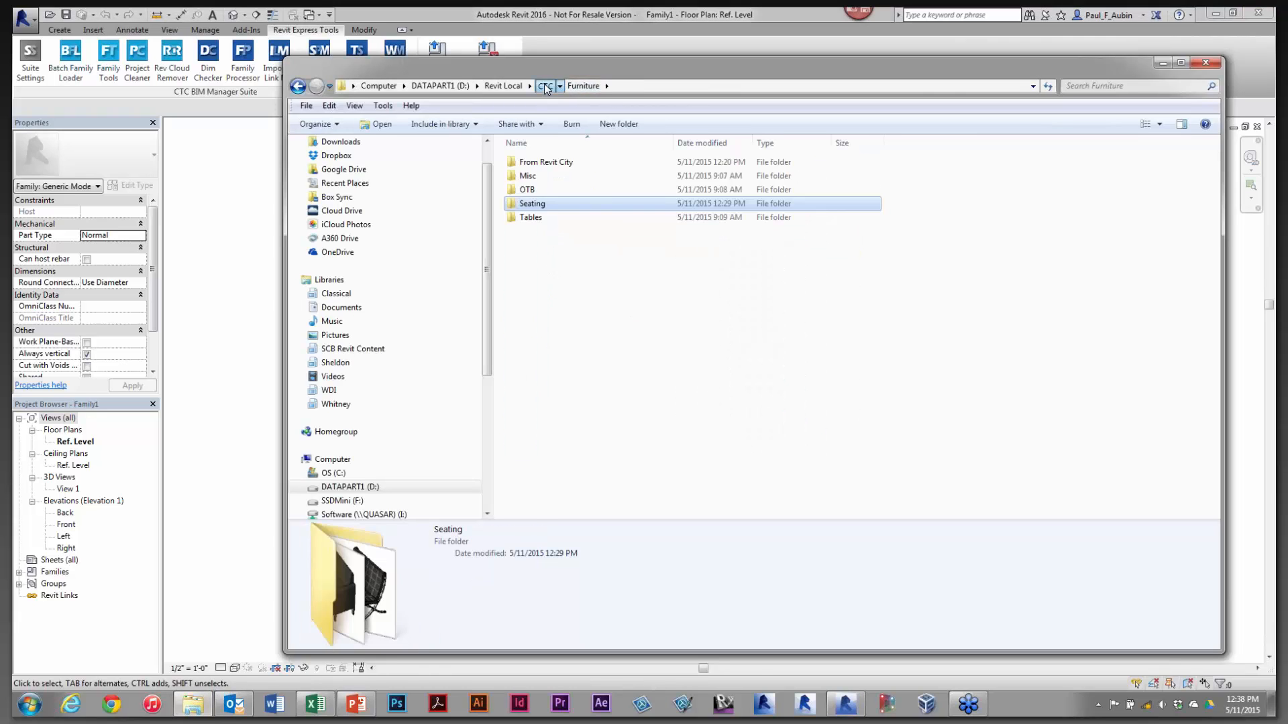
{"action": "left_click", "coordinate": [544, 86]}
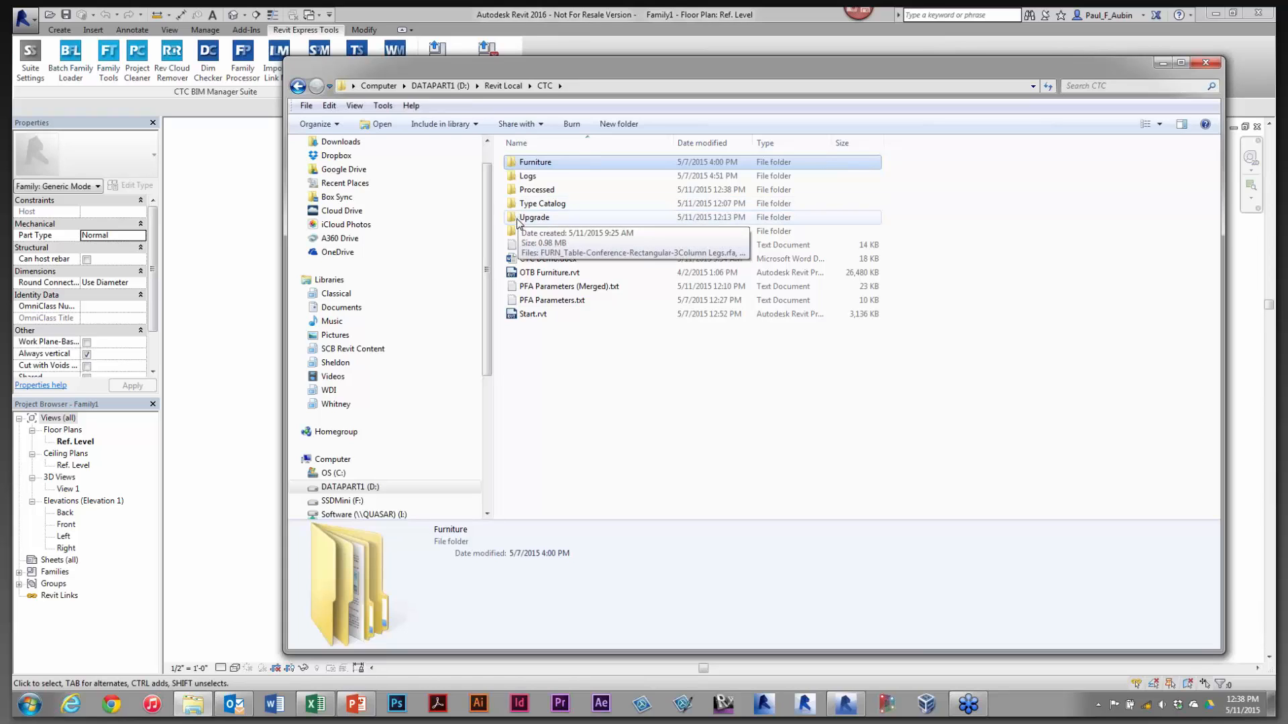
{"action": "double_click", "coordinate": [520, 179]}
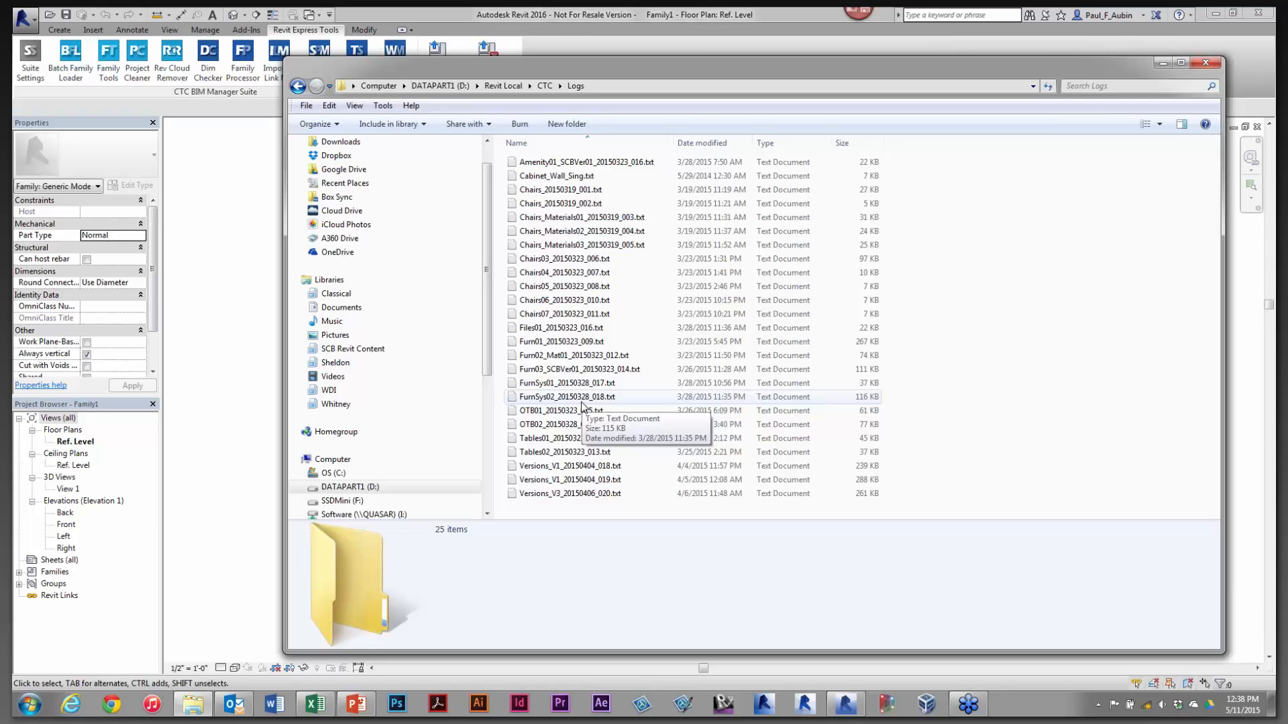
{"action": "left_click", "coordinate": [547, 90]}
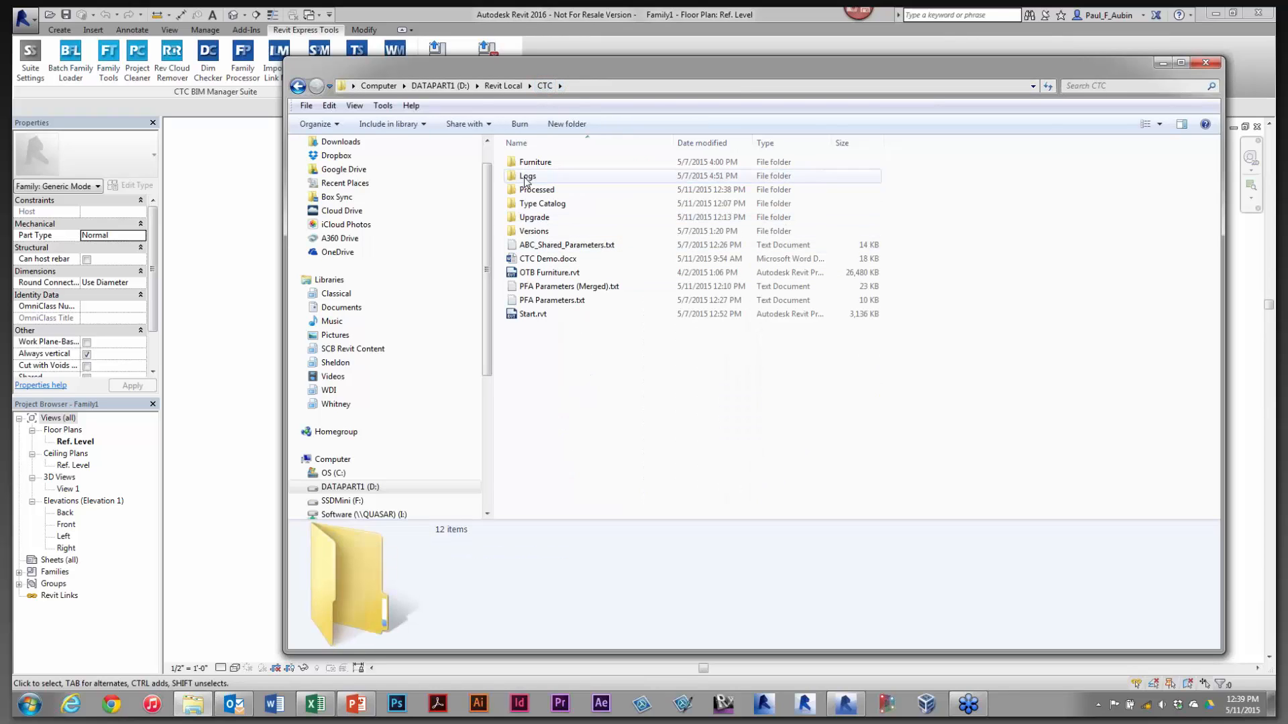
{"action": "double_click", "coordinate": [527, 195]}
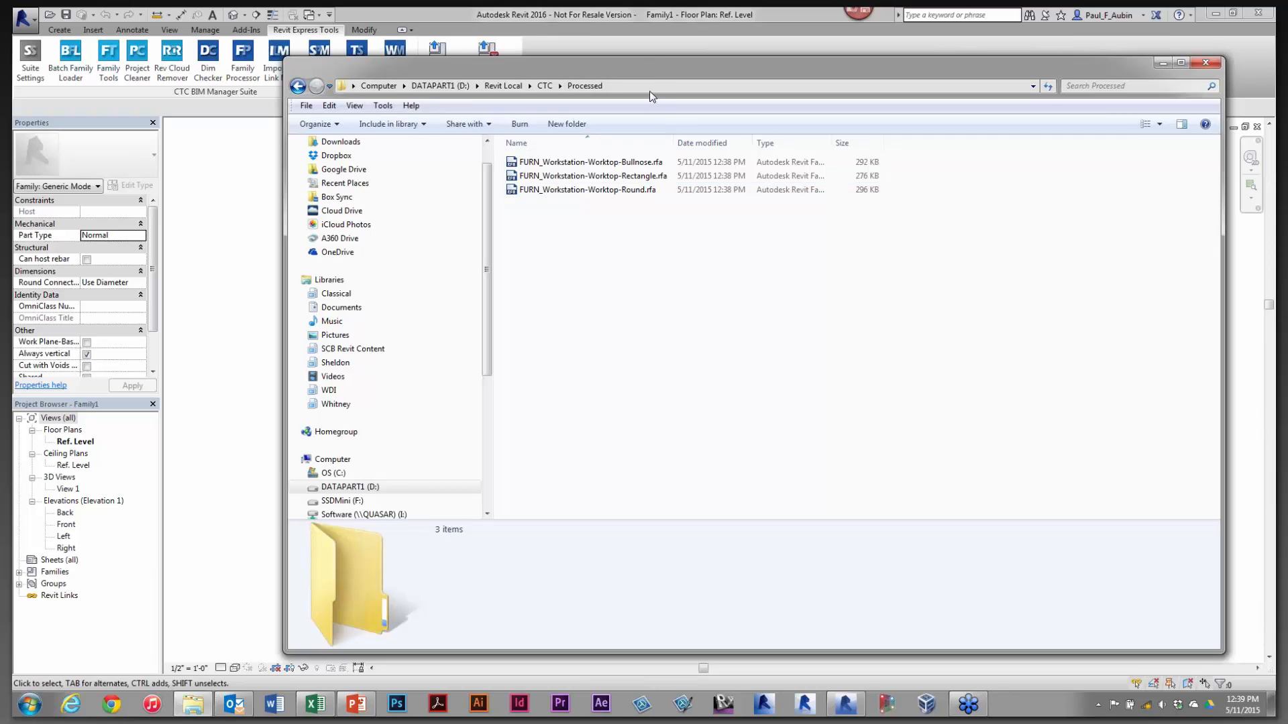
Open the processed FURN_Workstation-Worktop-Bullnose.rfa from the Processed folder in Revit
{"action": "left_click_drag", "start_coordinate": [649, 95], "coordinate": [636, 210]}
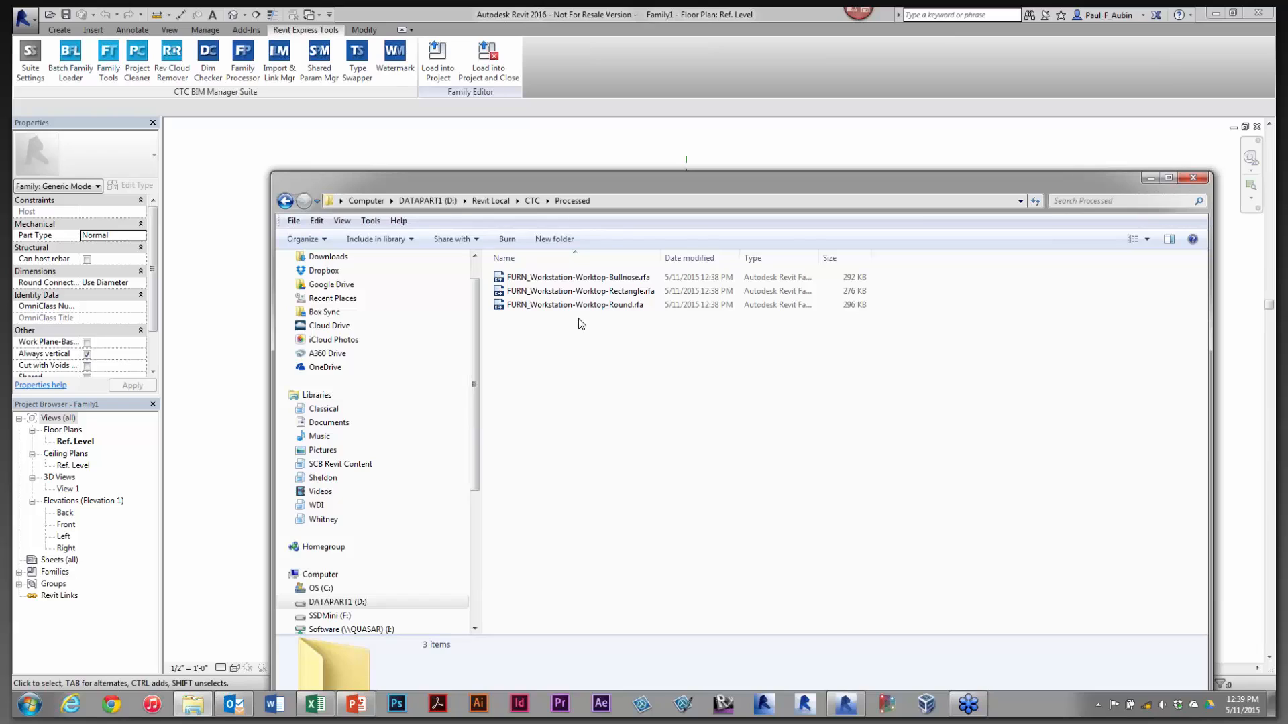
{"action": "left_click", "coordinate": [610, 277]}
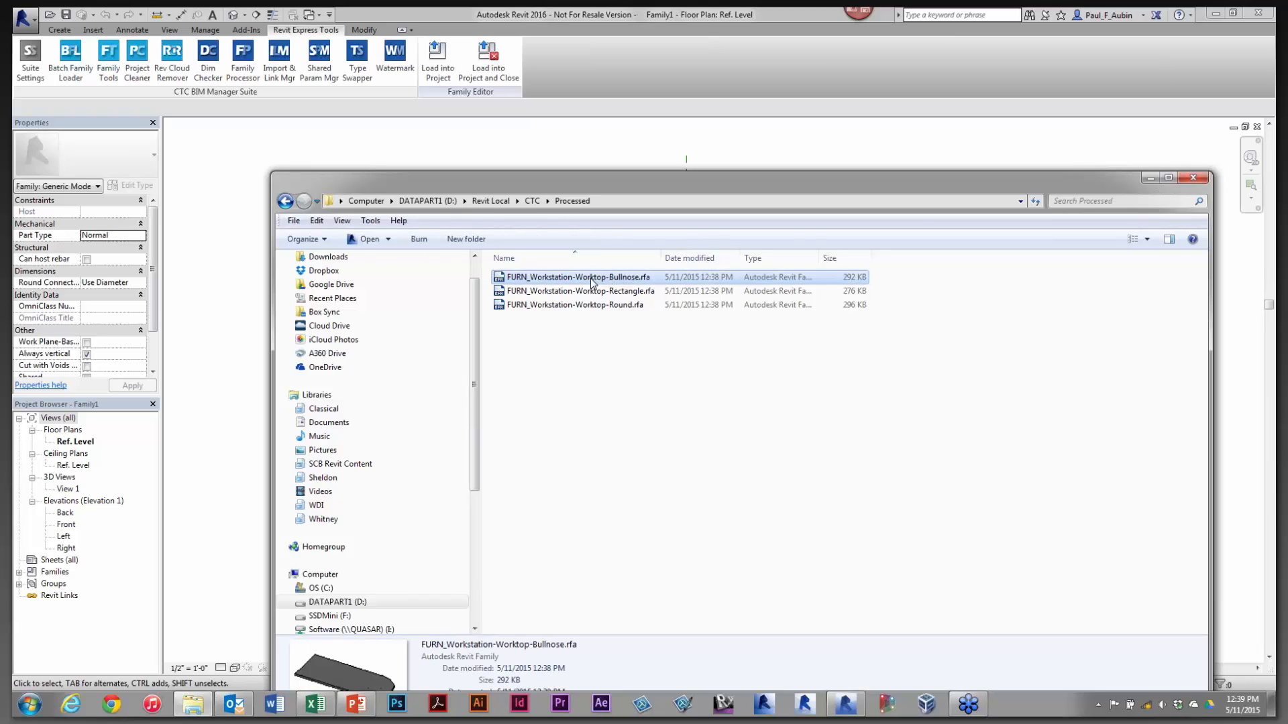
{"action": "left_click_drag", "start_coordinate": [590, 273], "coordinate": [639, 12]}
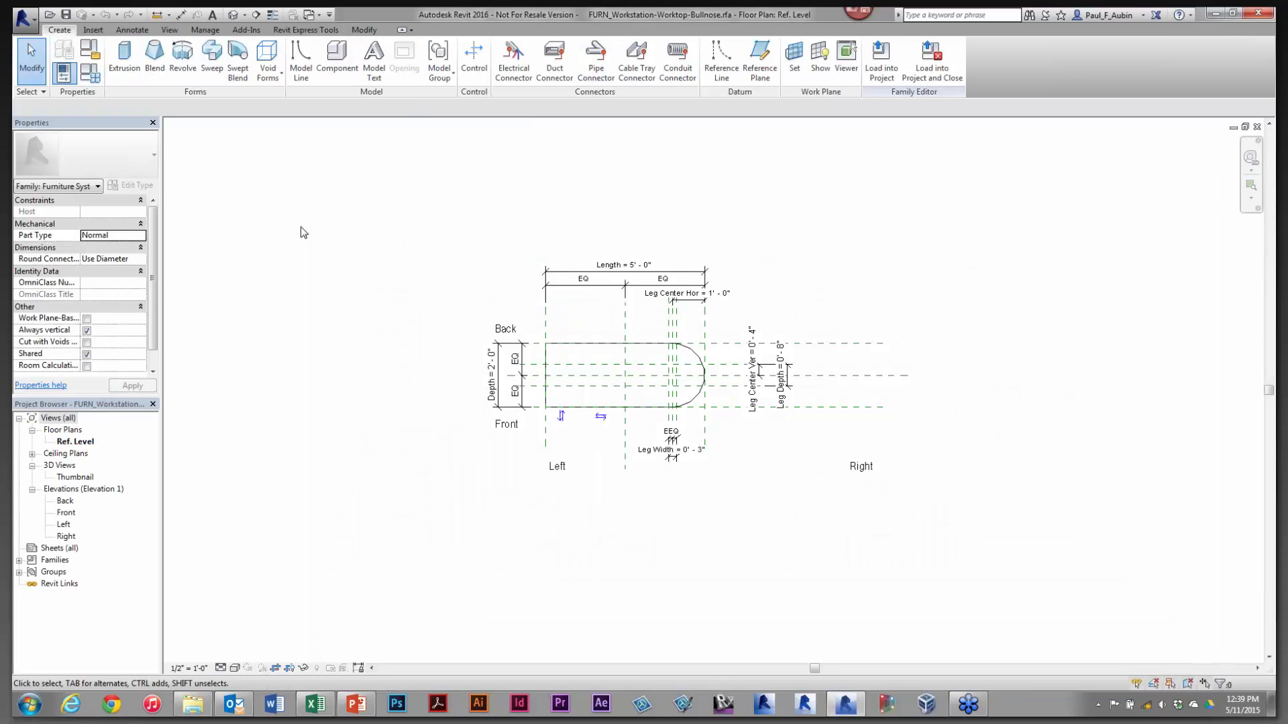
Check the ABC Version formula and the Depth parameter's type in the bullnose worktop's family types, leaving them unedited
{"action": "left_click", "coordinate": [94, 75]}
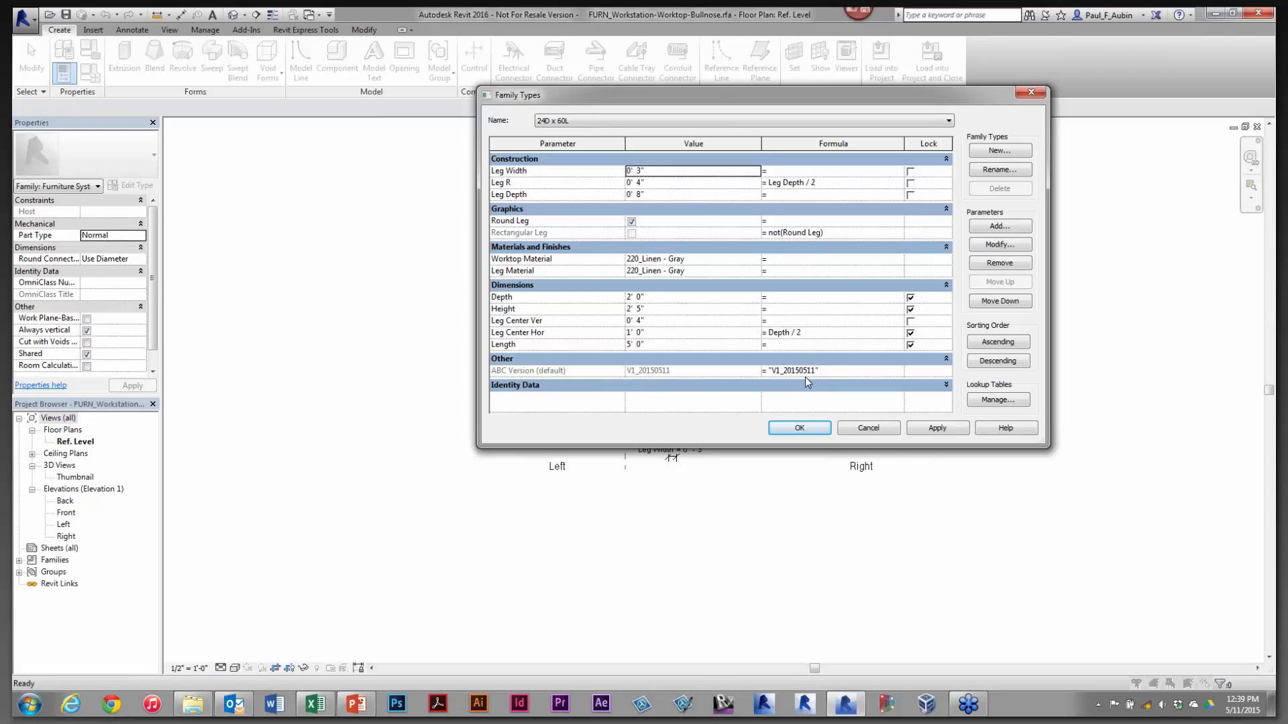
{"action": "left_click", "coordinate": [834, 372]}
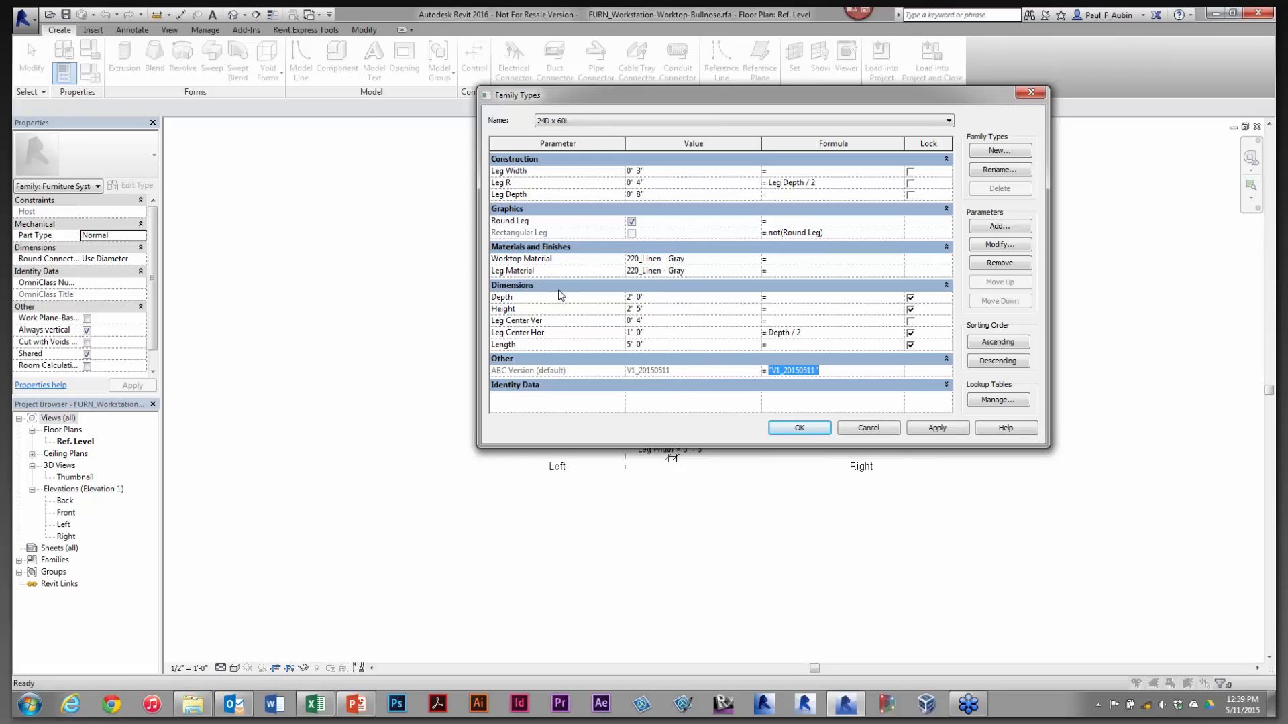
{"action": "left_click", "coordinate": [538, 298]}
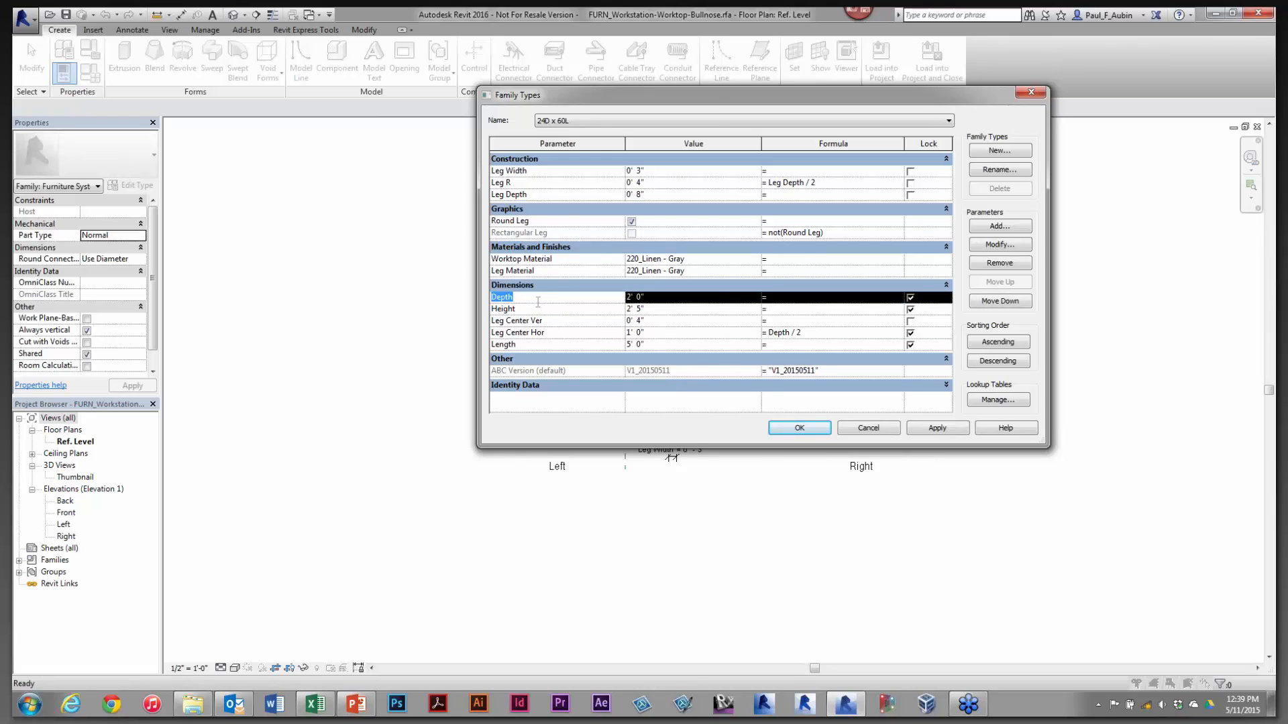
{"action": "left_click", "coordinate": [1011, 246]}
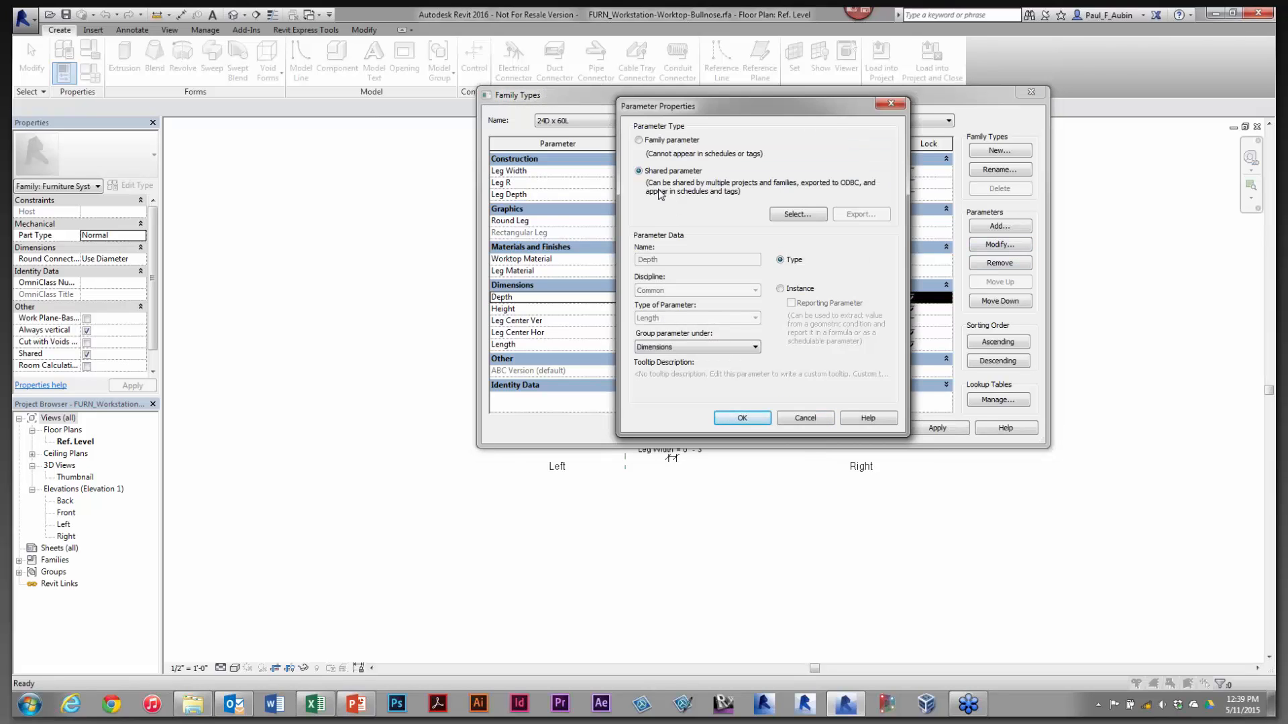
{"action": "left_click", "coordinate": [812, 419]}
{"action": "left_click", "coordinate": [859, 429]}
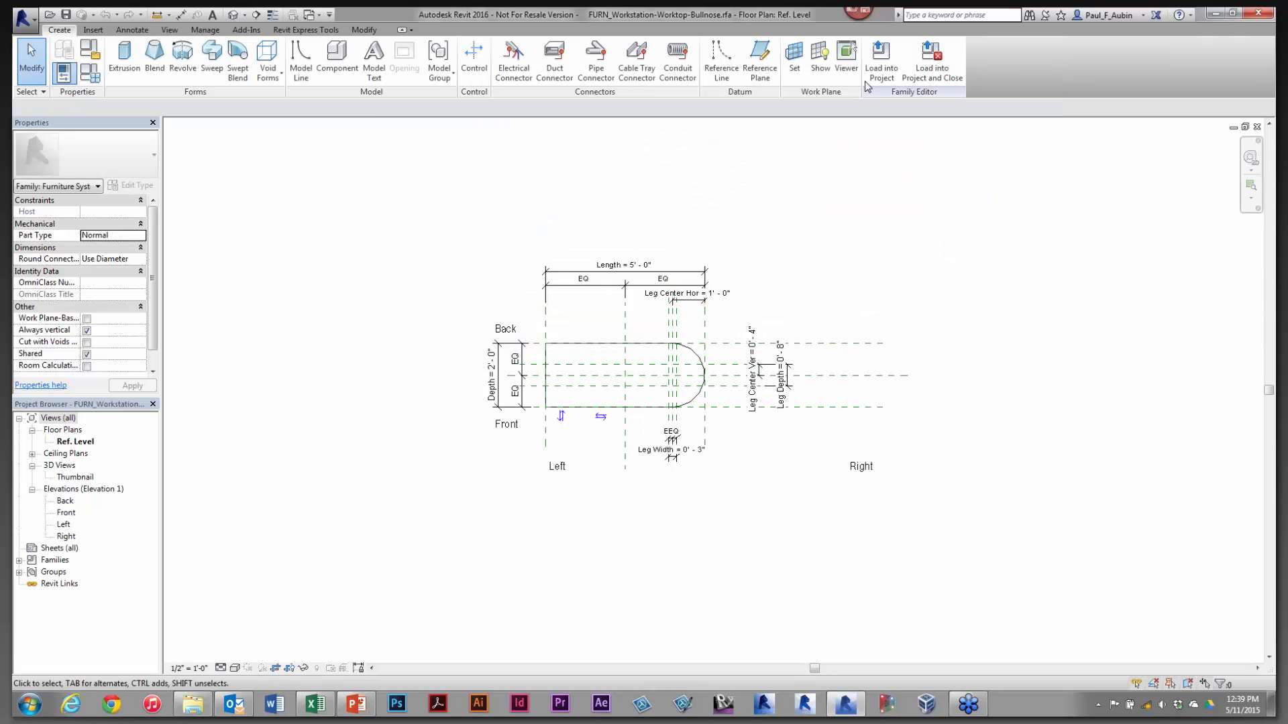
Load the bullnose worktop family into Project1, place one instance on Level 1 between the elevation markers, and select it
{"action": "left_click", "coordinate": [880, 57]}
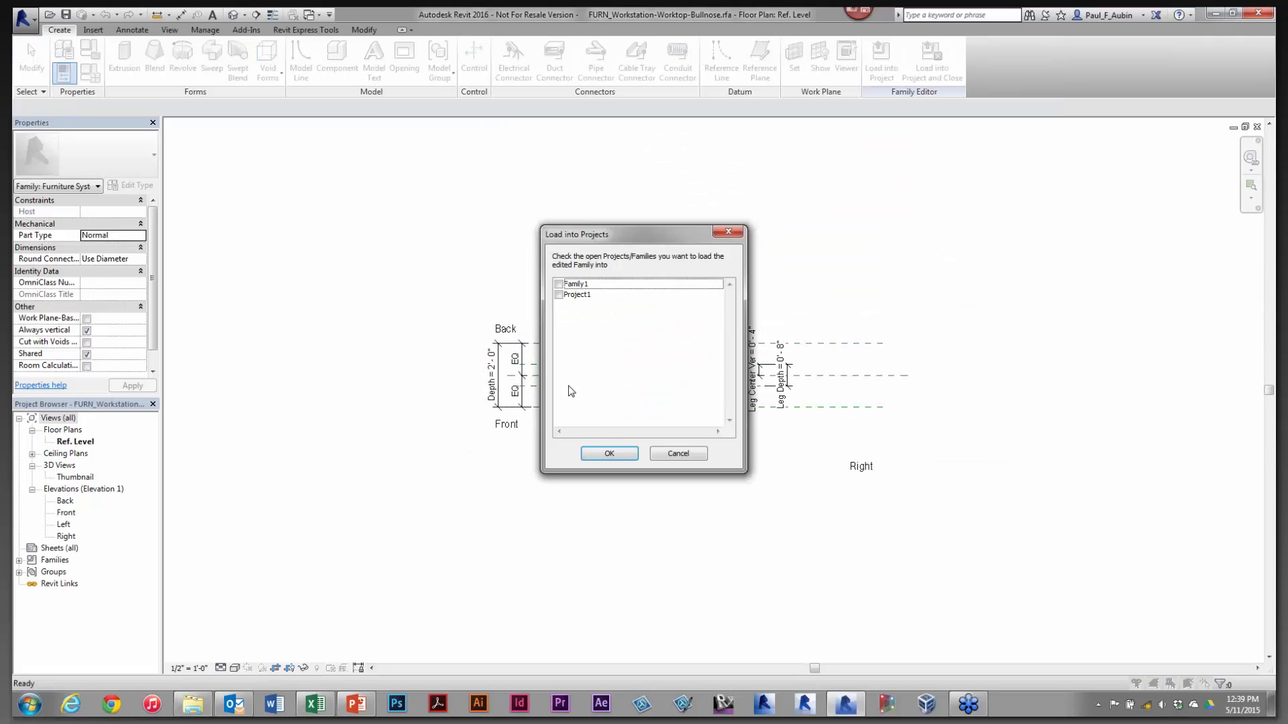
{"action": "left_click", "coordinate": [558, 295]}
{"action": "left_click", "coordinate": [607, 454]}
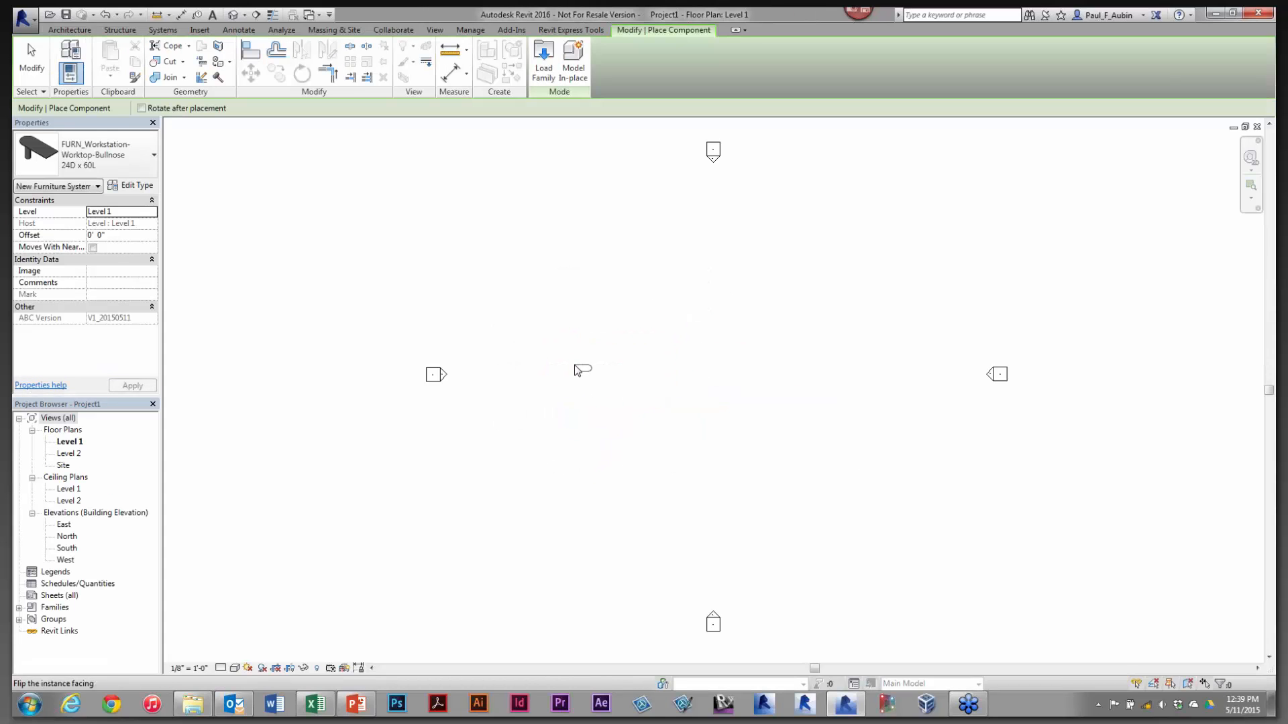
{"action": "key", "text": "Escape"}
{"action": "left_click", "coordinate": [582, 370]}
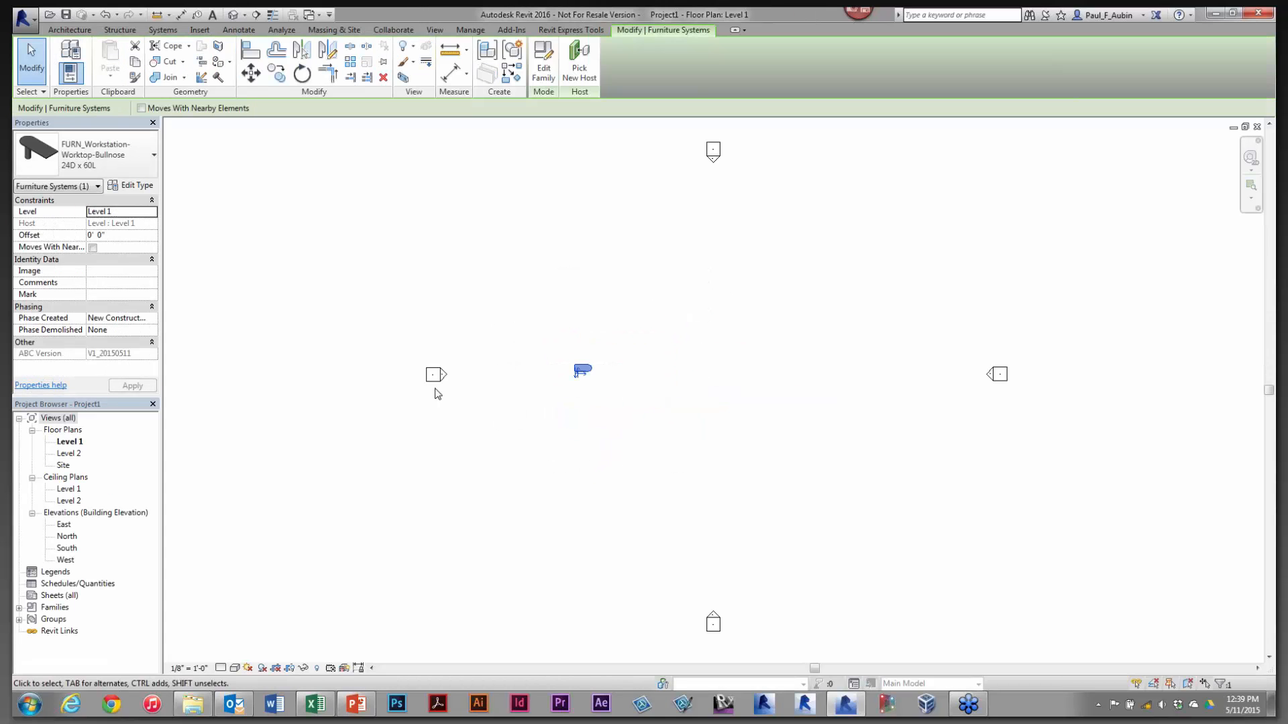